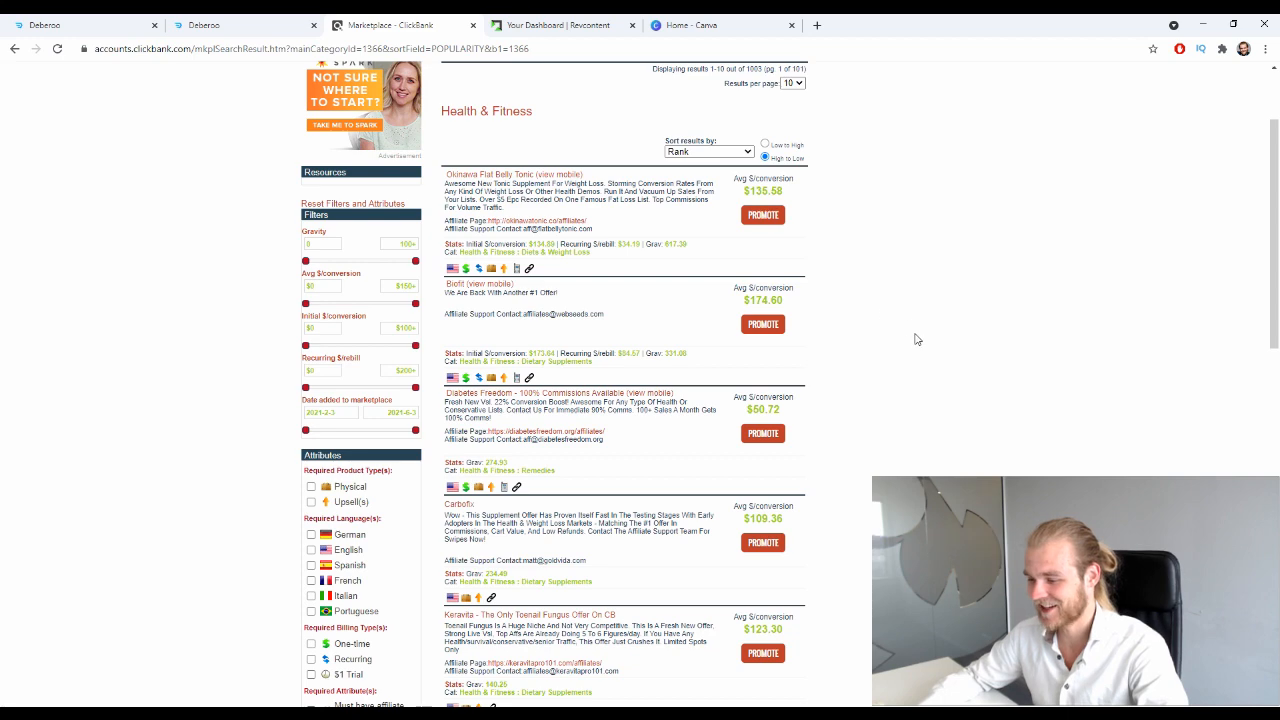
# - Browse the Health & Fitness offers and open the Resurge offer's sales page
pyautogui.scroll(-2, 918, 340)
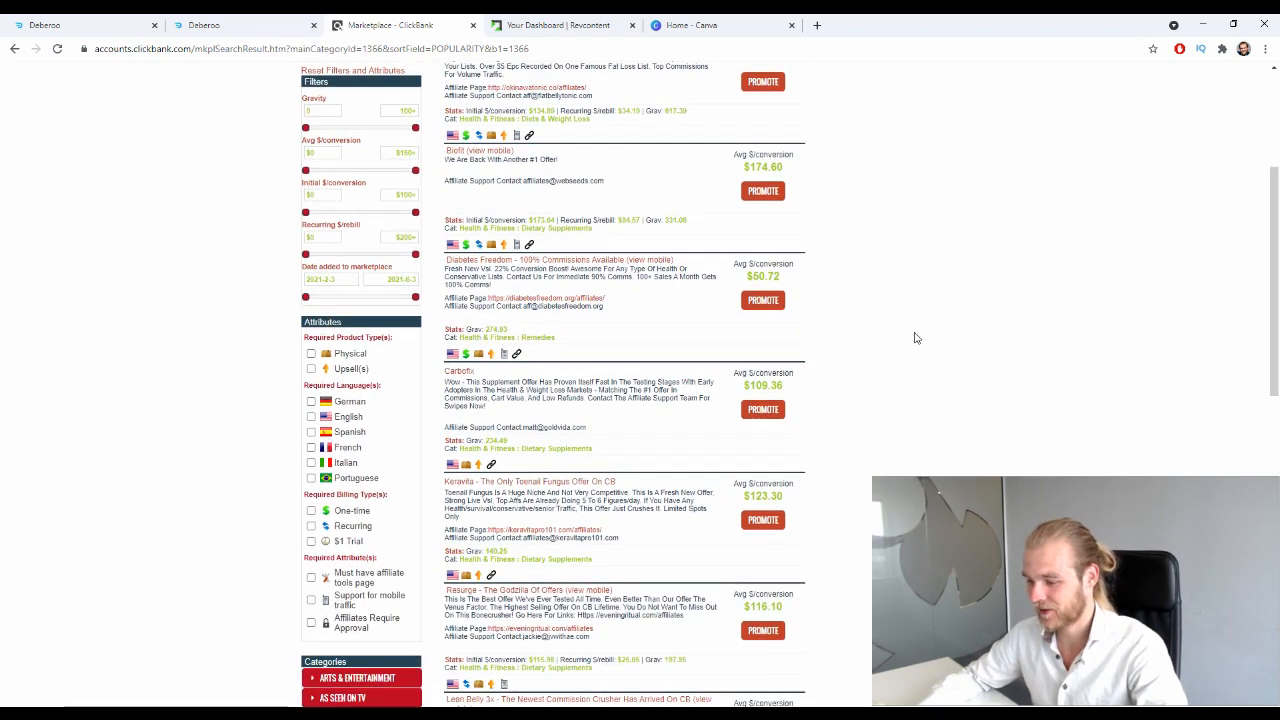
pyautogui.scroll(-4, 913, 337)
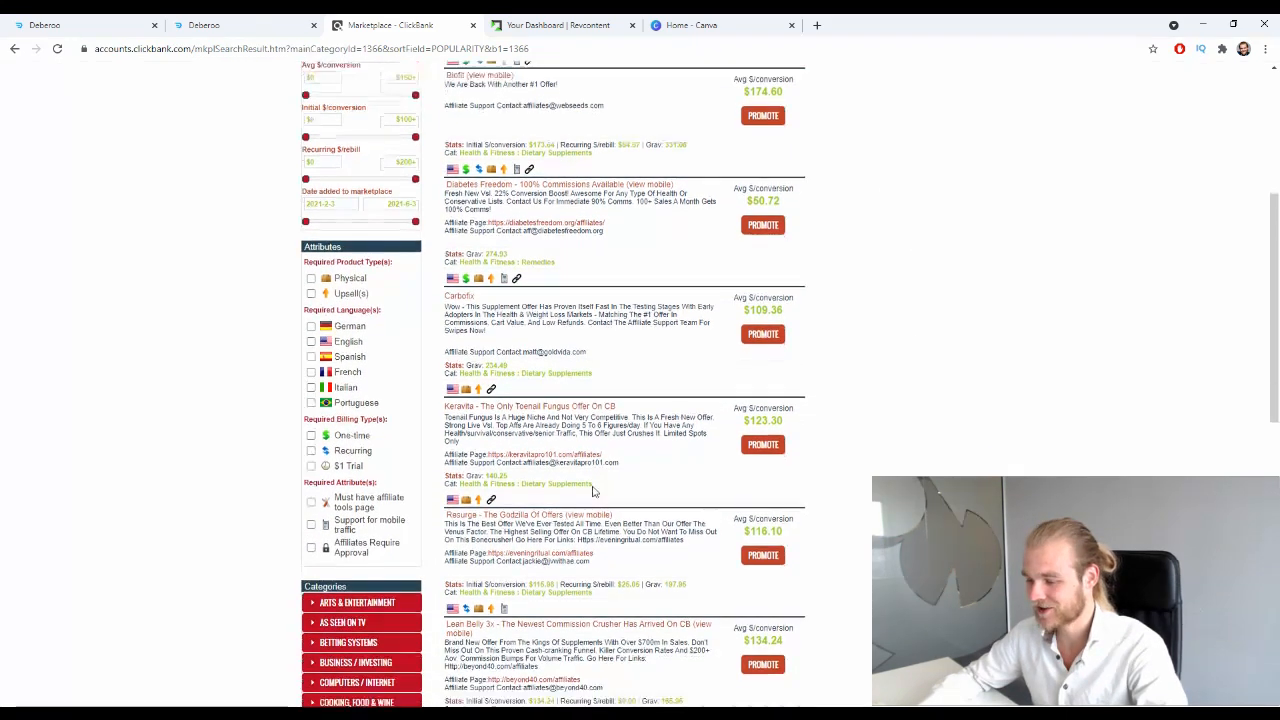
pyautogui.click(520, 324)
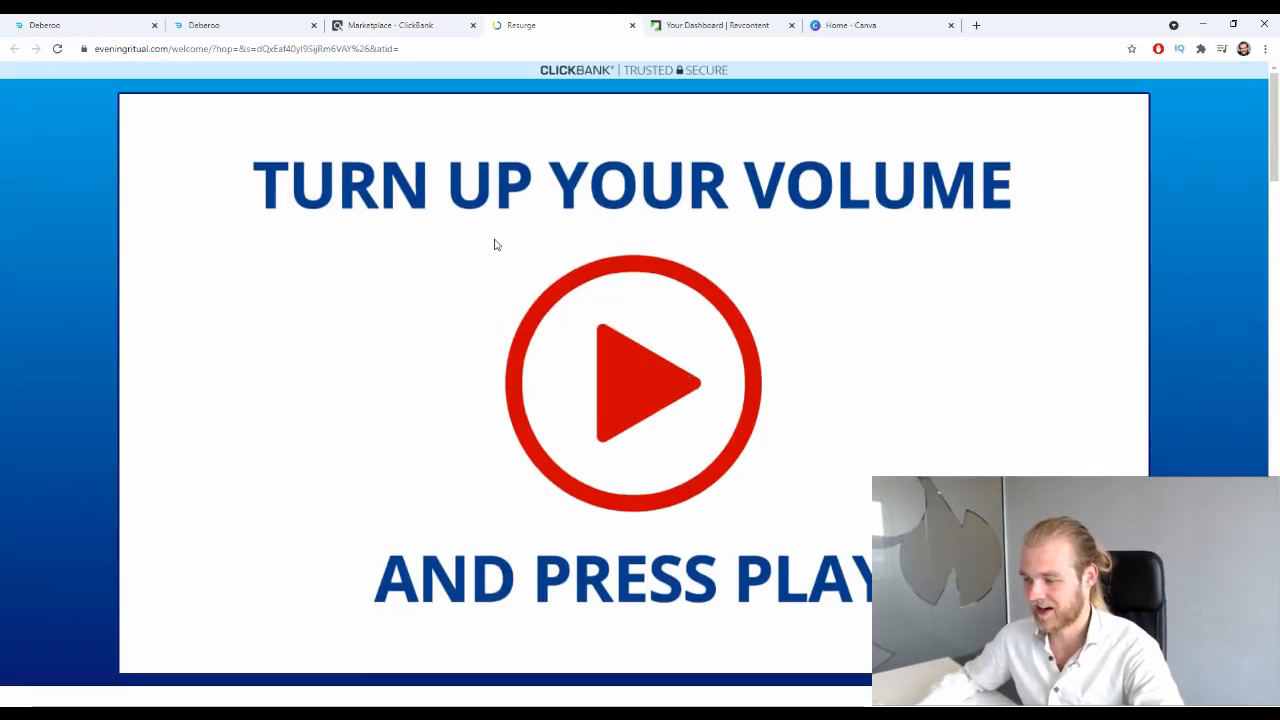
# - Play the Resurge sales video, review the page's bottle pricing, guarantee, FAQ and references, and close the page
pyautogui.click(680, 372)
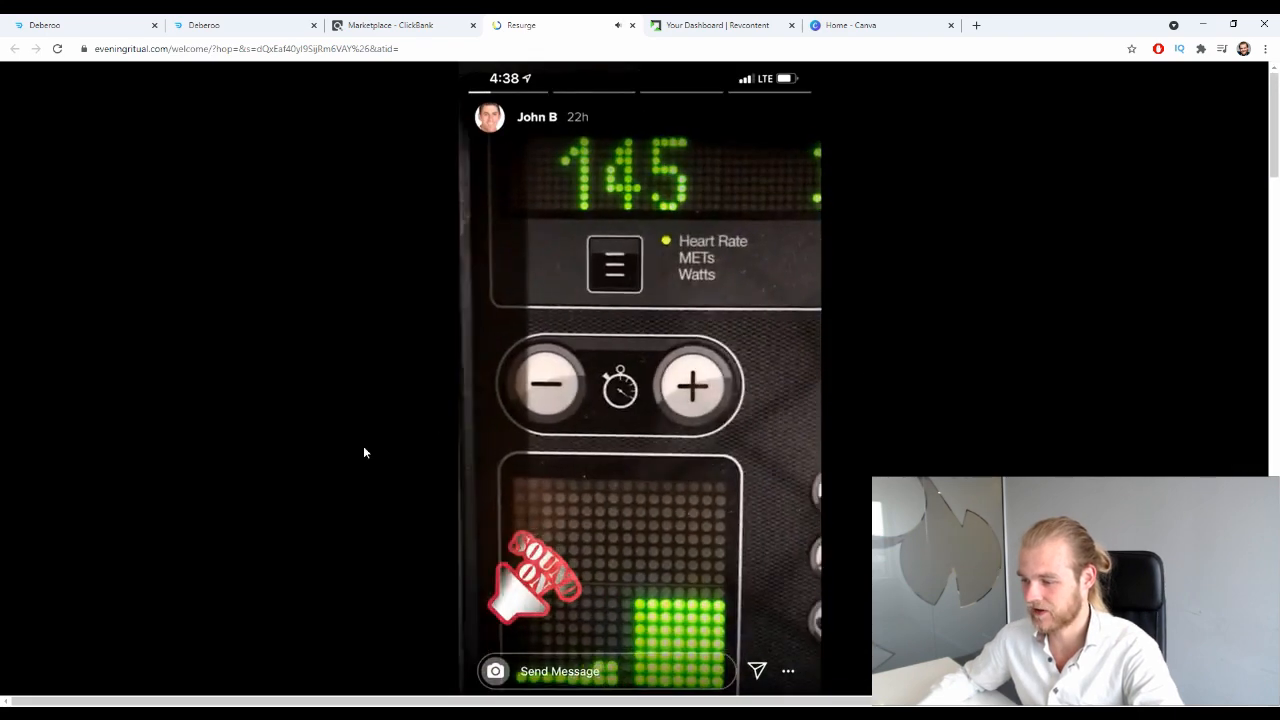
pyautogui.scroll(-1, 490, 410)
pyautogui.scroll(-6, 503, 394)
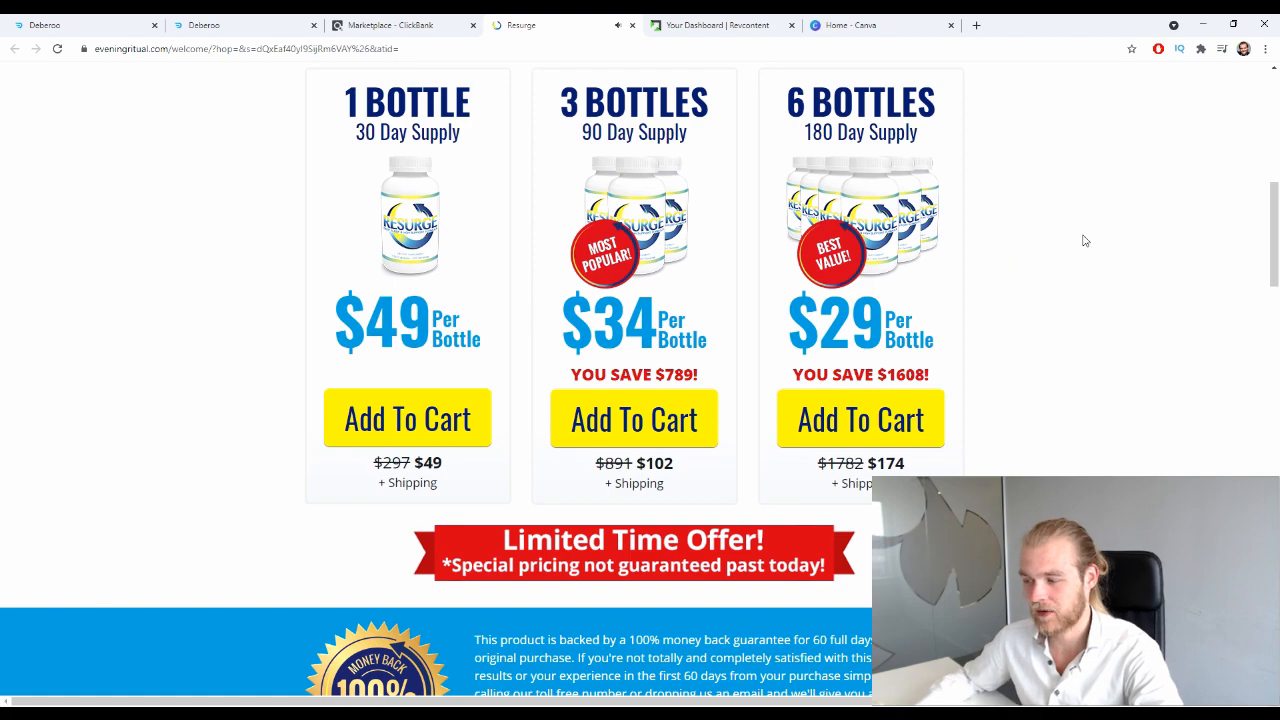
pyautogui.scroll(-1, 1137, 226)
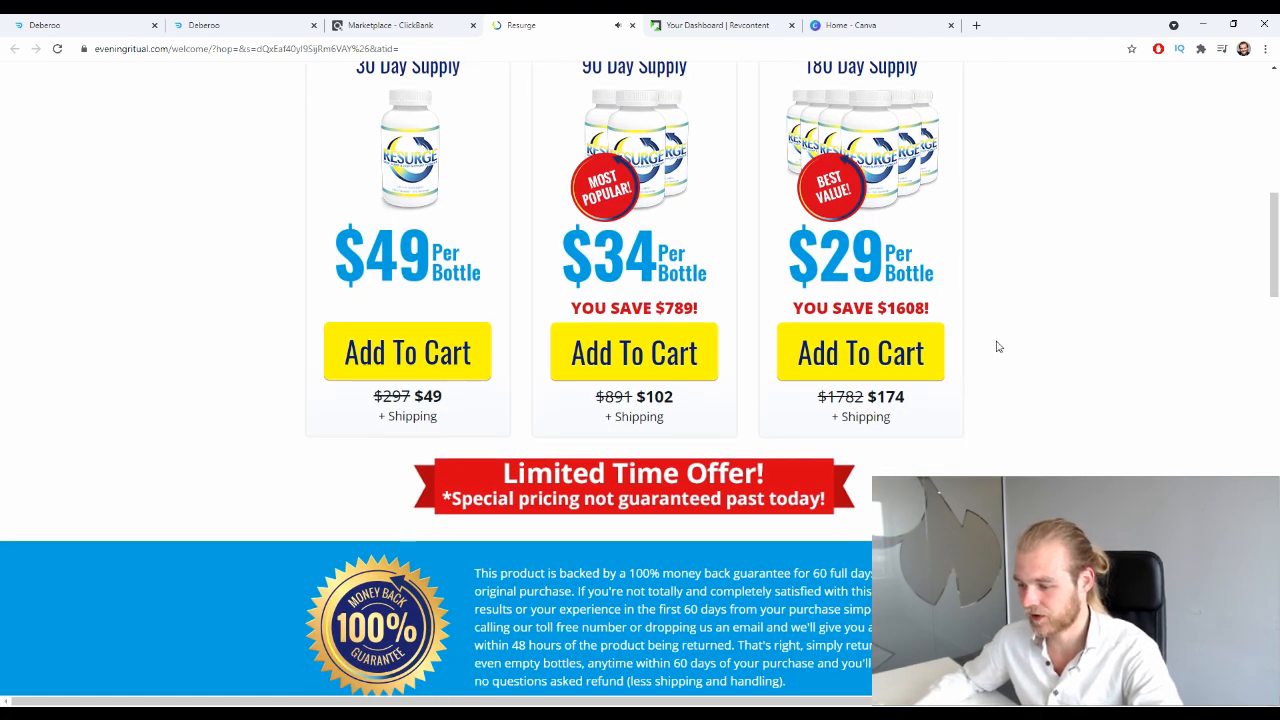
pyautogui.scroll(-7, 995, 343)
pyautogui.scroll(-15, 994, 342)
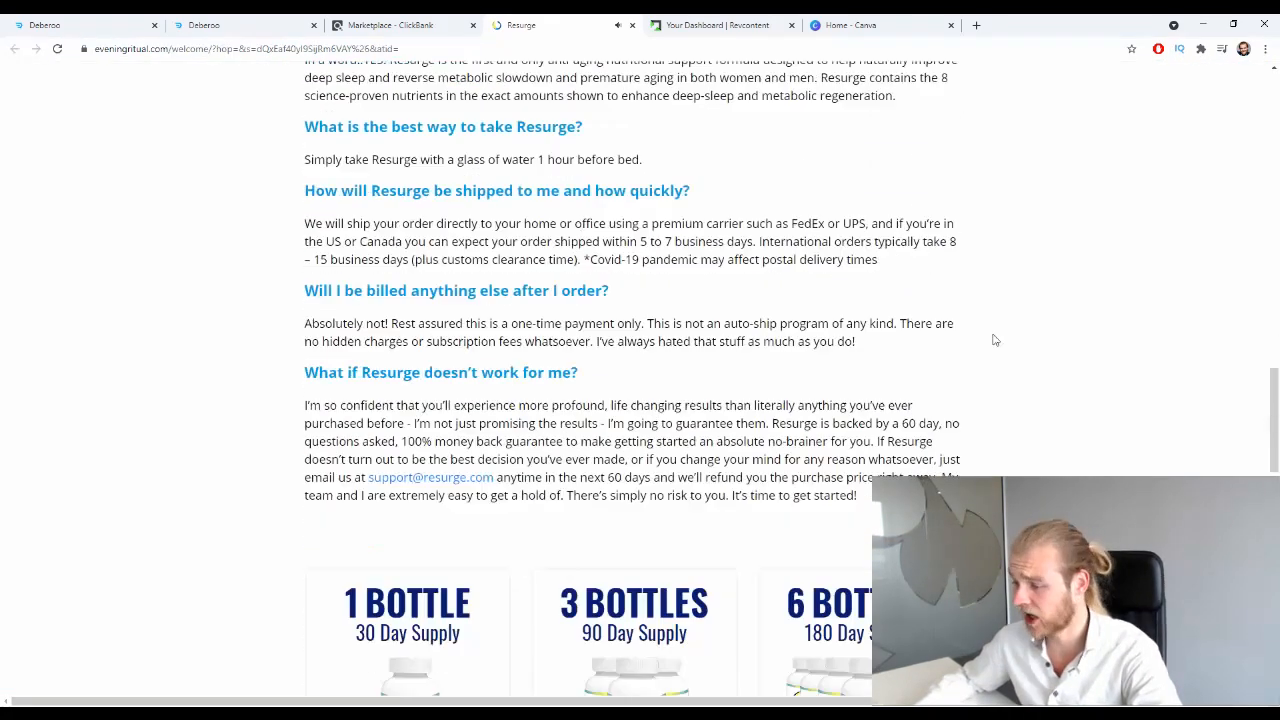
pyautogui.scroll(-4, 994, 340)
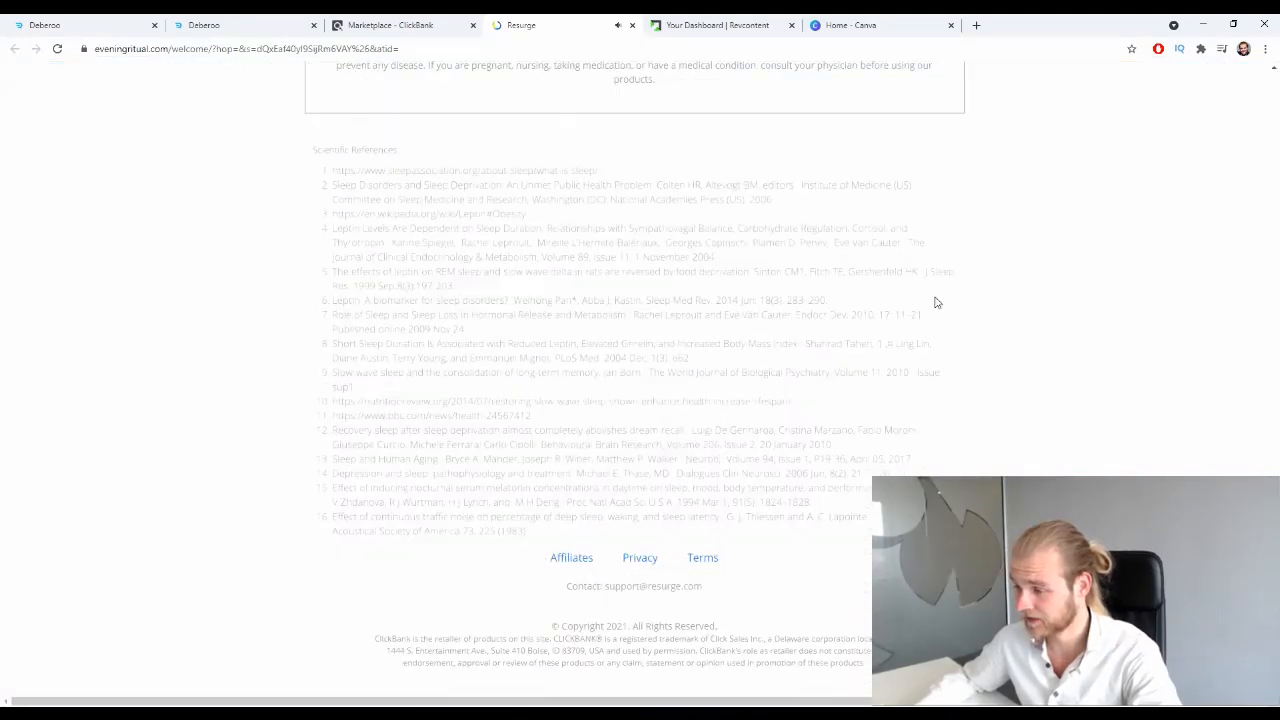
pyautogui.click(632, 25)
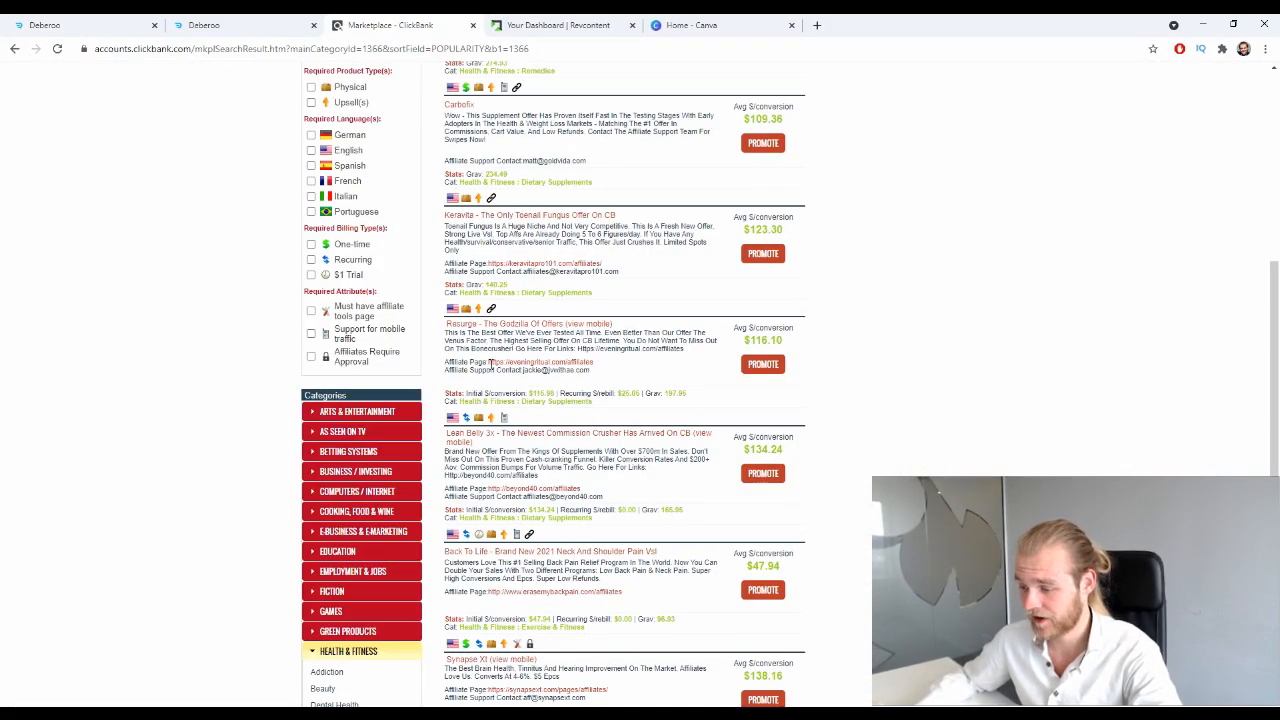
# - Open the Resurge offer's affiliate page, review its sign-up form and Terms of Service, and close the page
pyautogui.moveTo(444, 362); pyautogui.dragTo(486, 364)
pyautogui.click(499, 343)
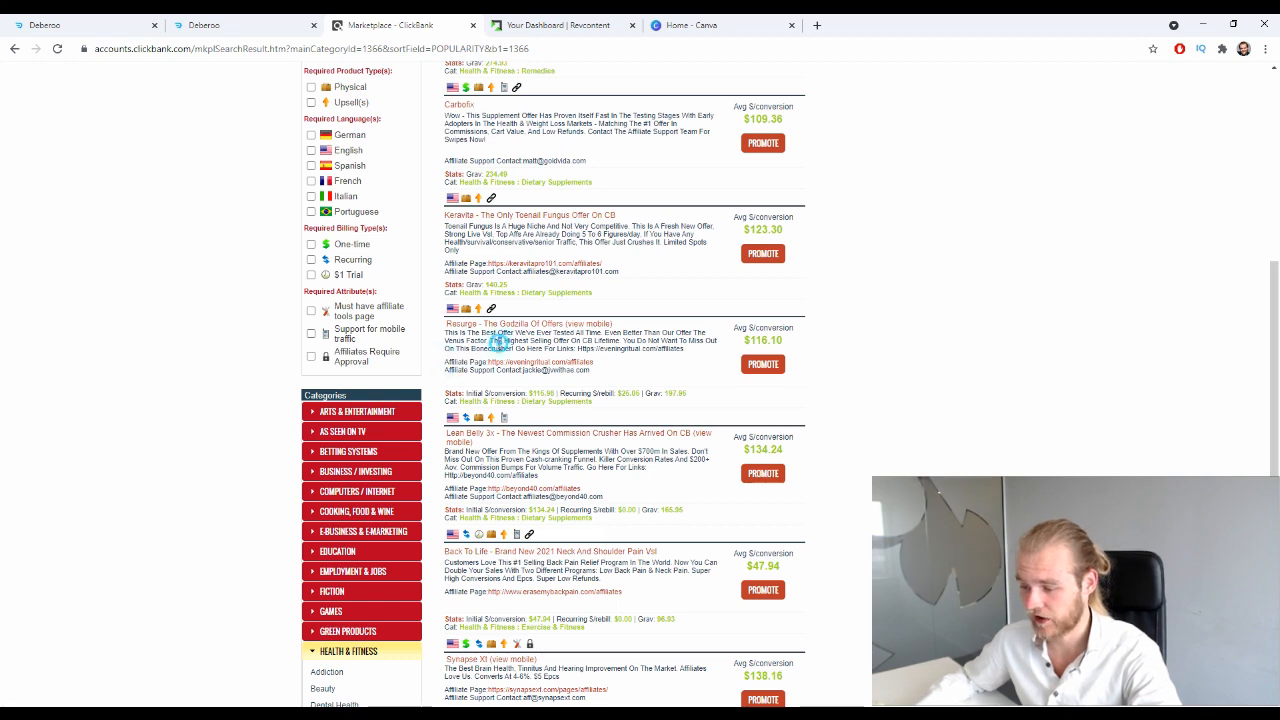
pyautogui.middleClick(497, 364)
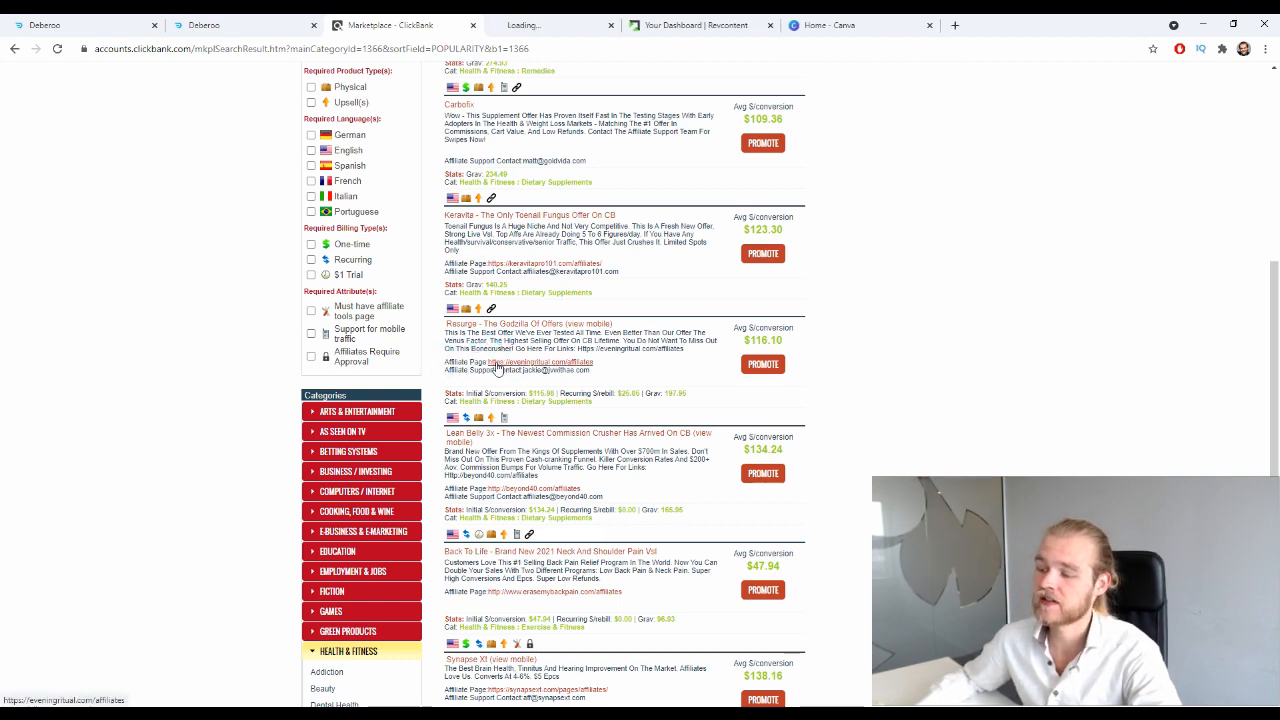
pyautogui.click(575, 21)
pyautogui.scroll(-15, 415, 485)
pyautogui.scroll(8, 402, 472)
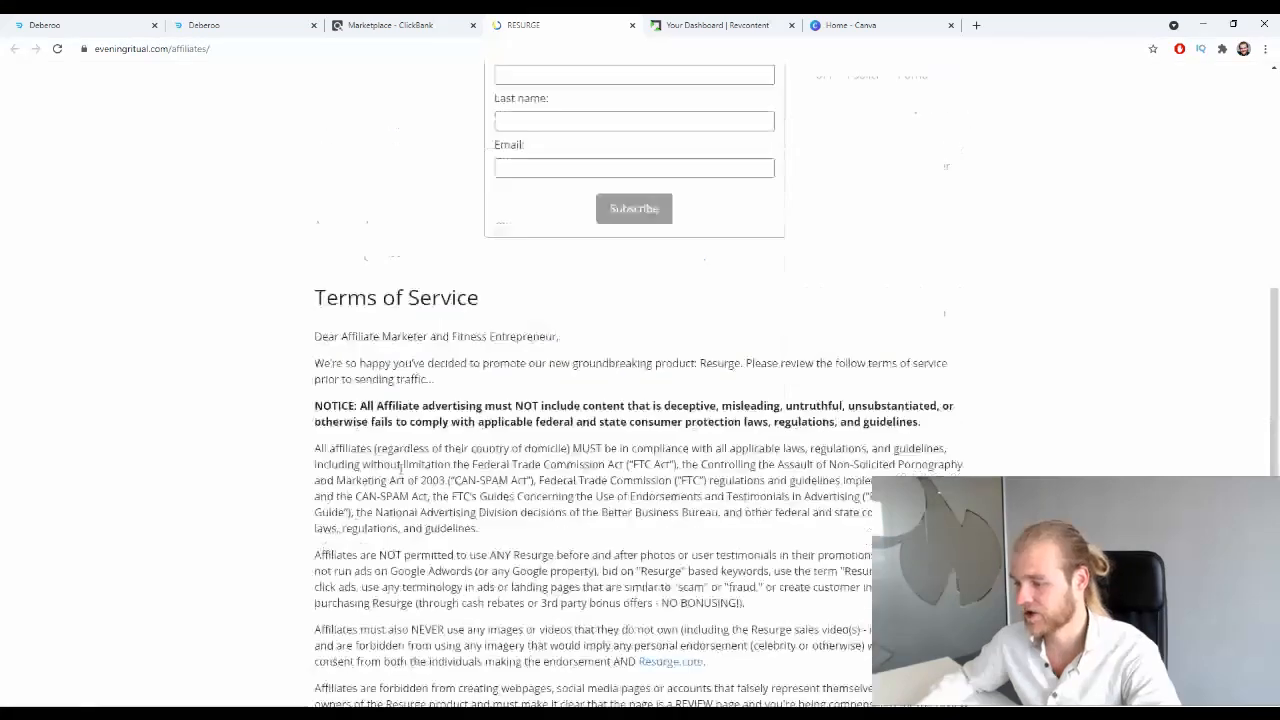
pyautogui.scroll(6, 400, 467)
pyautogui.click(632, 25)
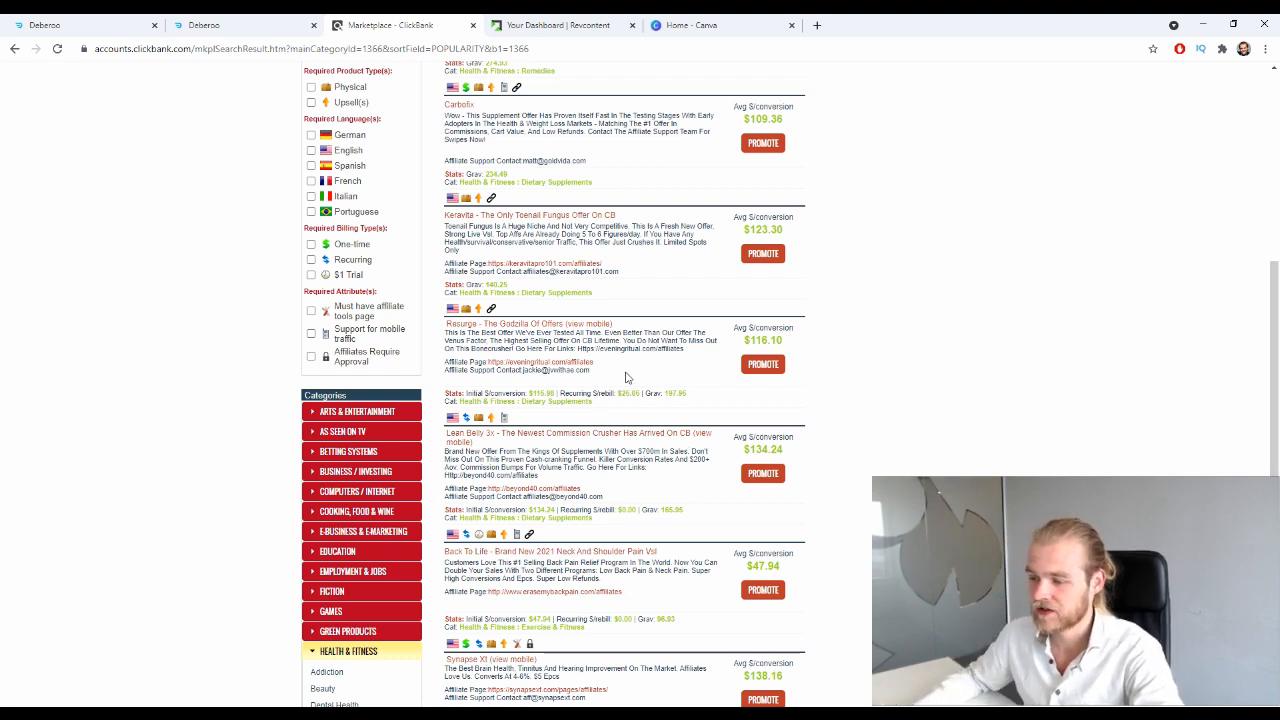
# - Switch to the Deberoo tracker and locate ClickBank in the list of affiliate networks
pyautogui.click(88, 25)
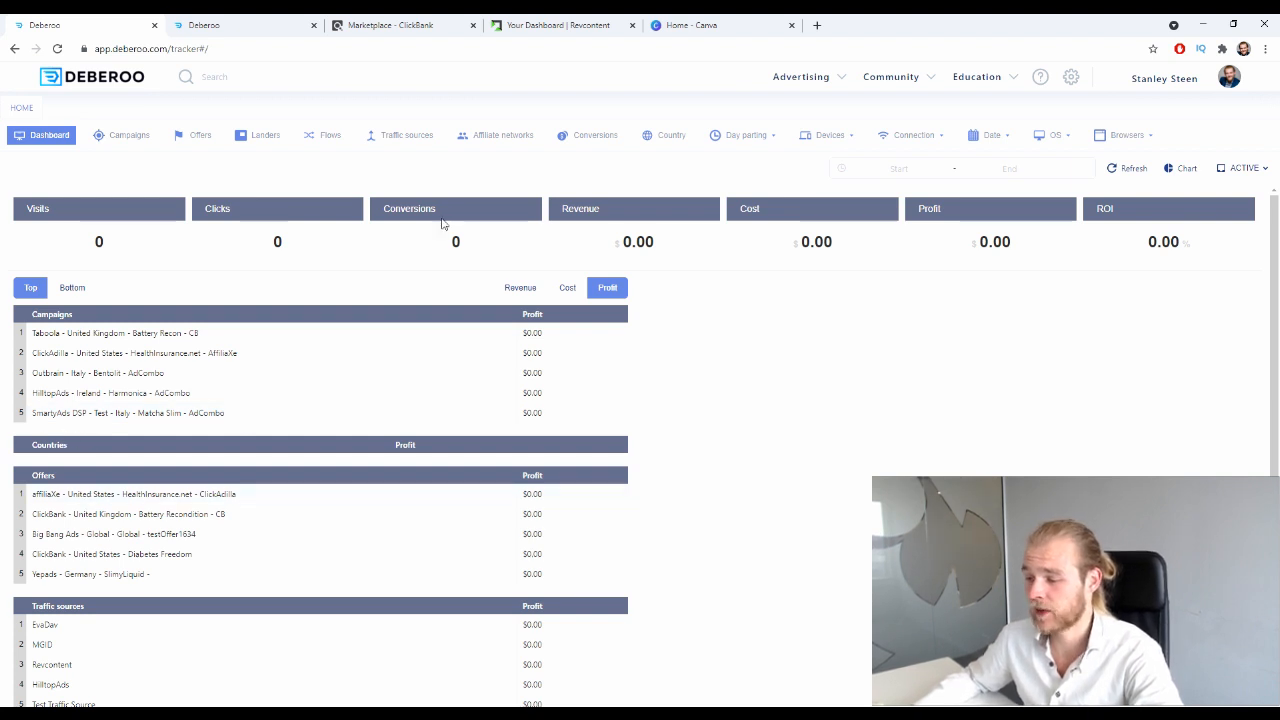
pyautogui.click(491, 140)
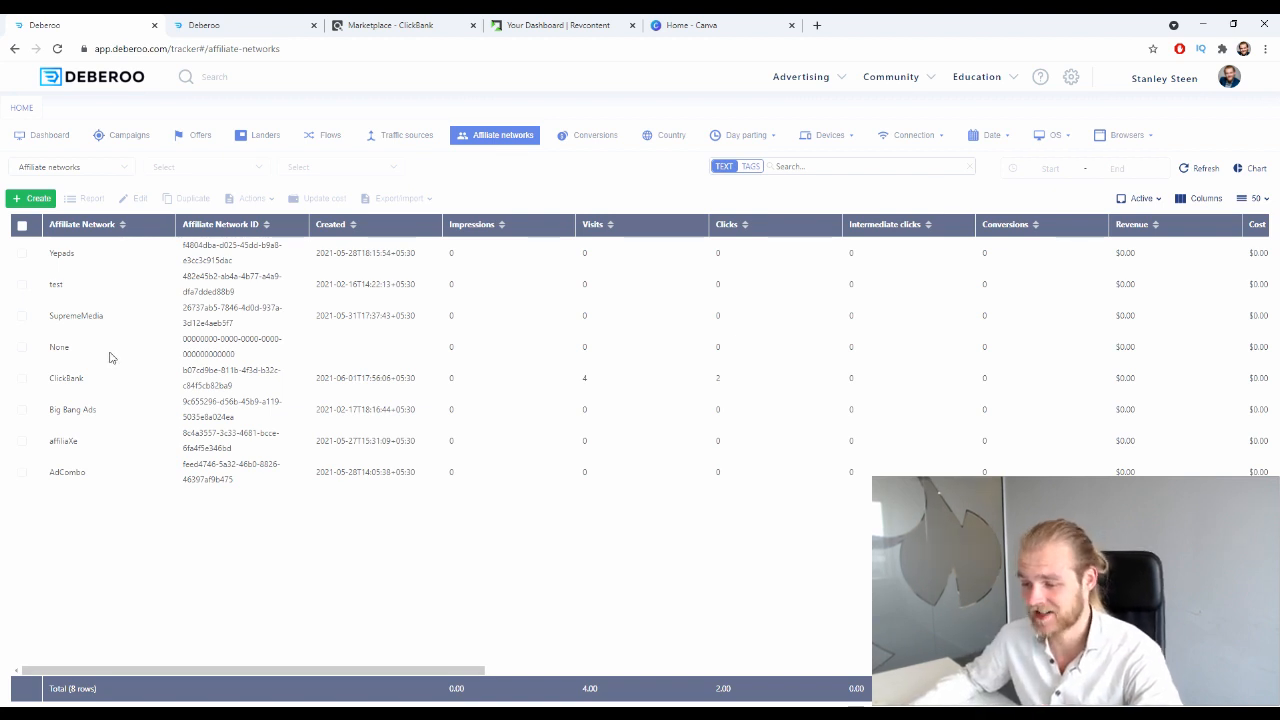
pyautogui.moveTo(111, 382); pyautogui.dragTo(49, 380)
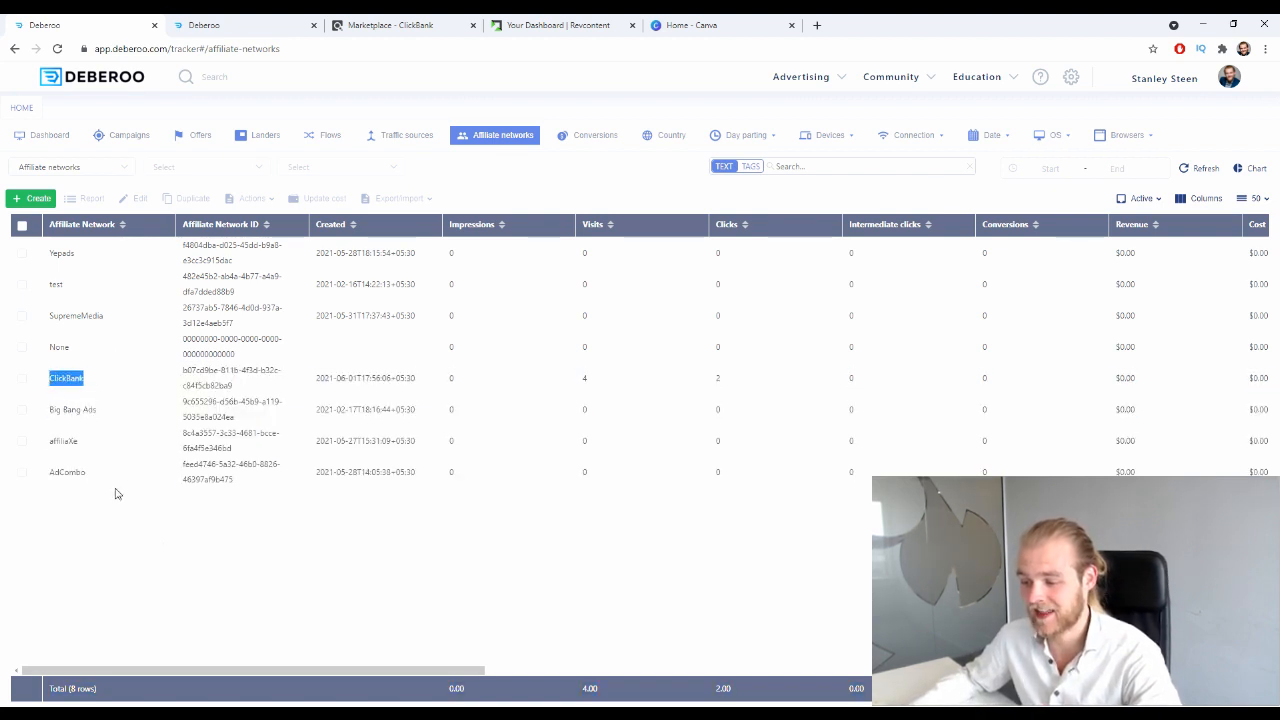
pyautogui.click(163, 543)
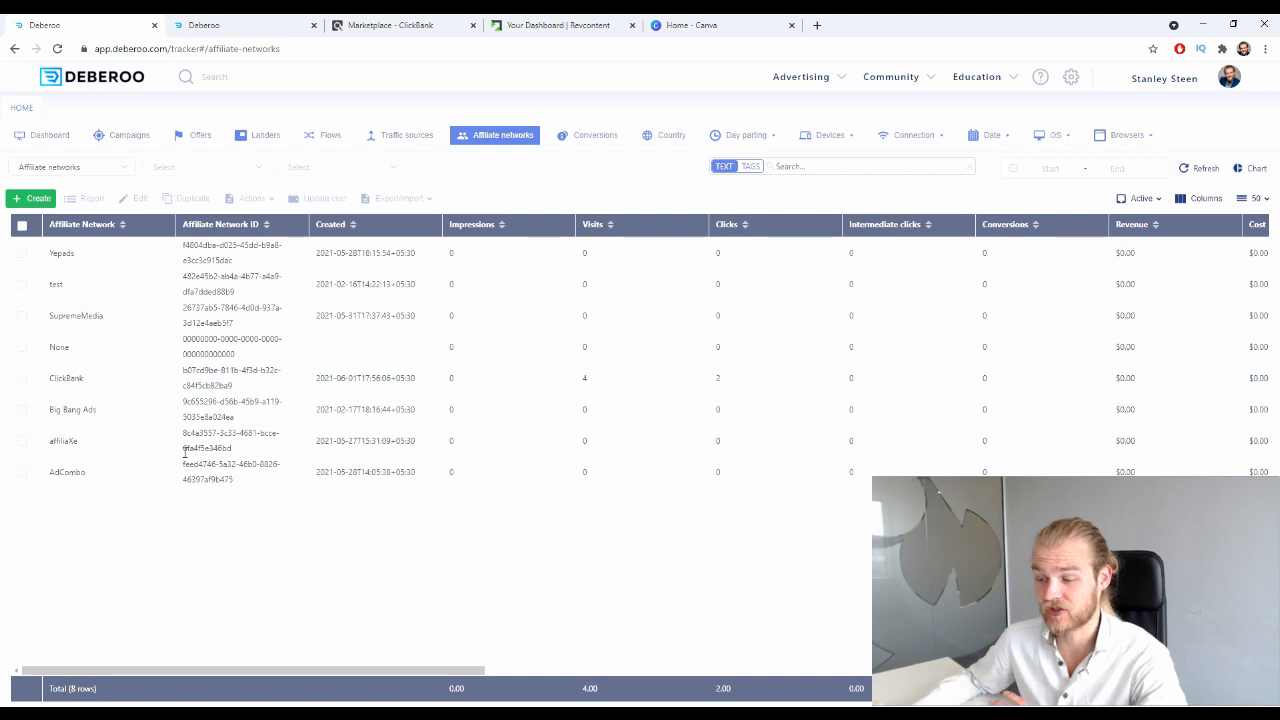
# - Try out the ClickBank template for a new affiliate network with the Initial workspace, and close the form unsaved
pyautogui.click(30, 198)
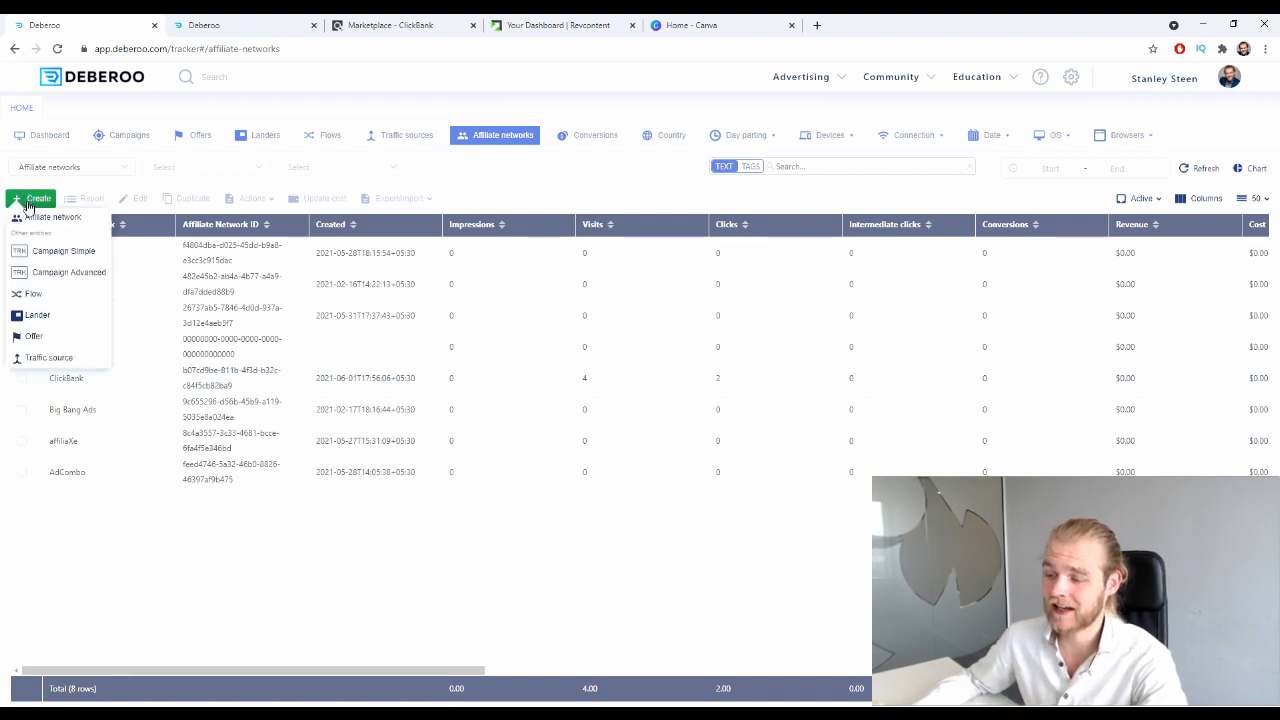
pyautogui.click(30, 216)
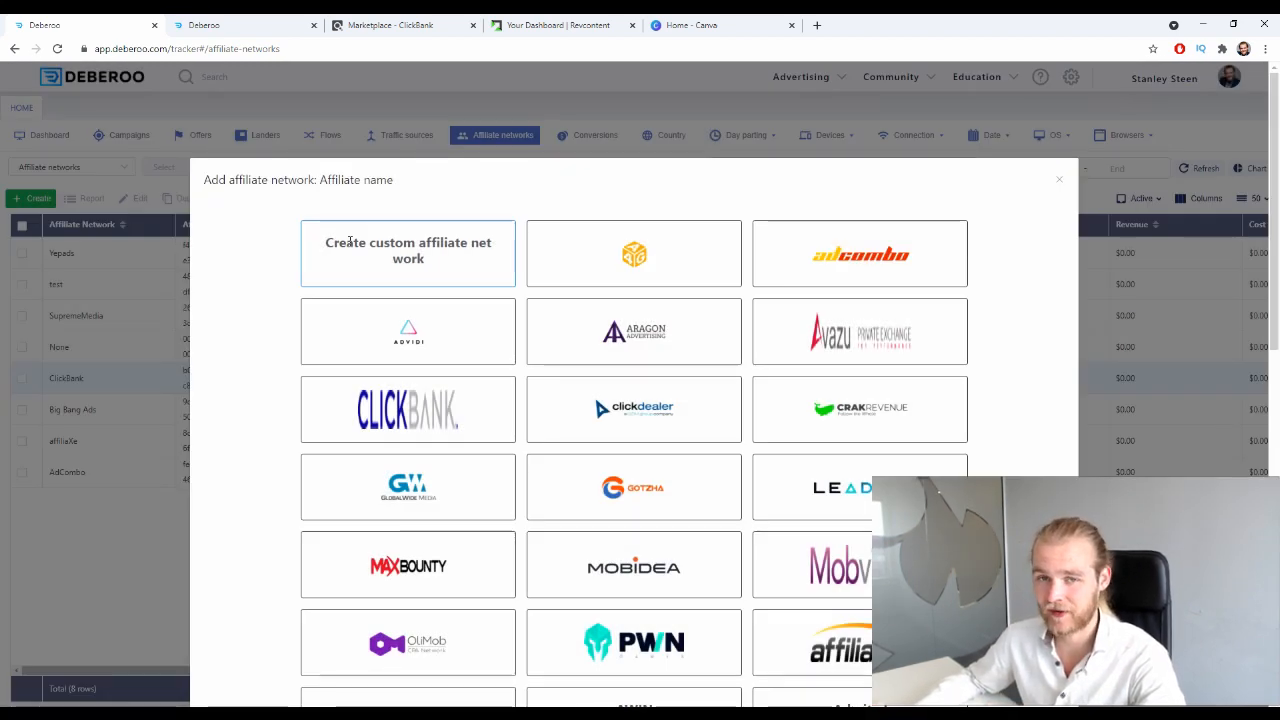
pyautogui.click(414, 412)
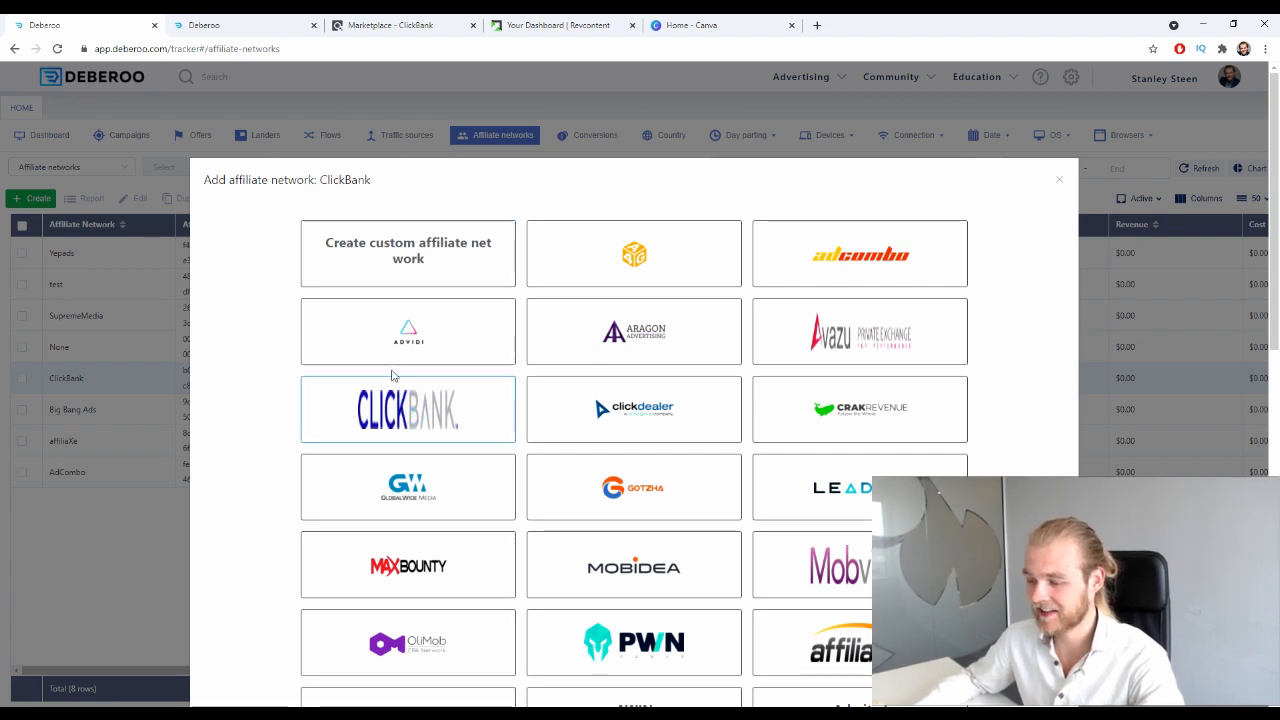
pyautogui.scroll(-10, 465, 383)
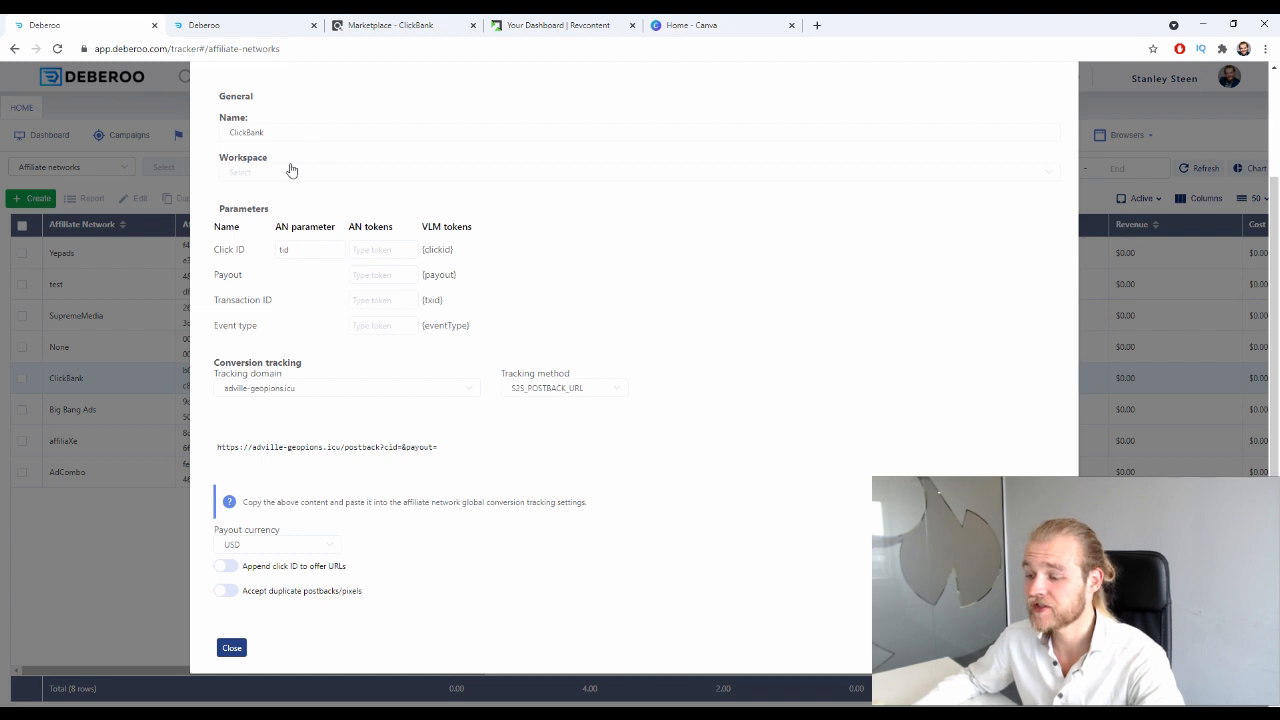
pyautogui.click(291, 170)
pyautogui.click(283, 201)
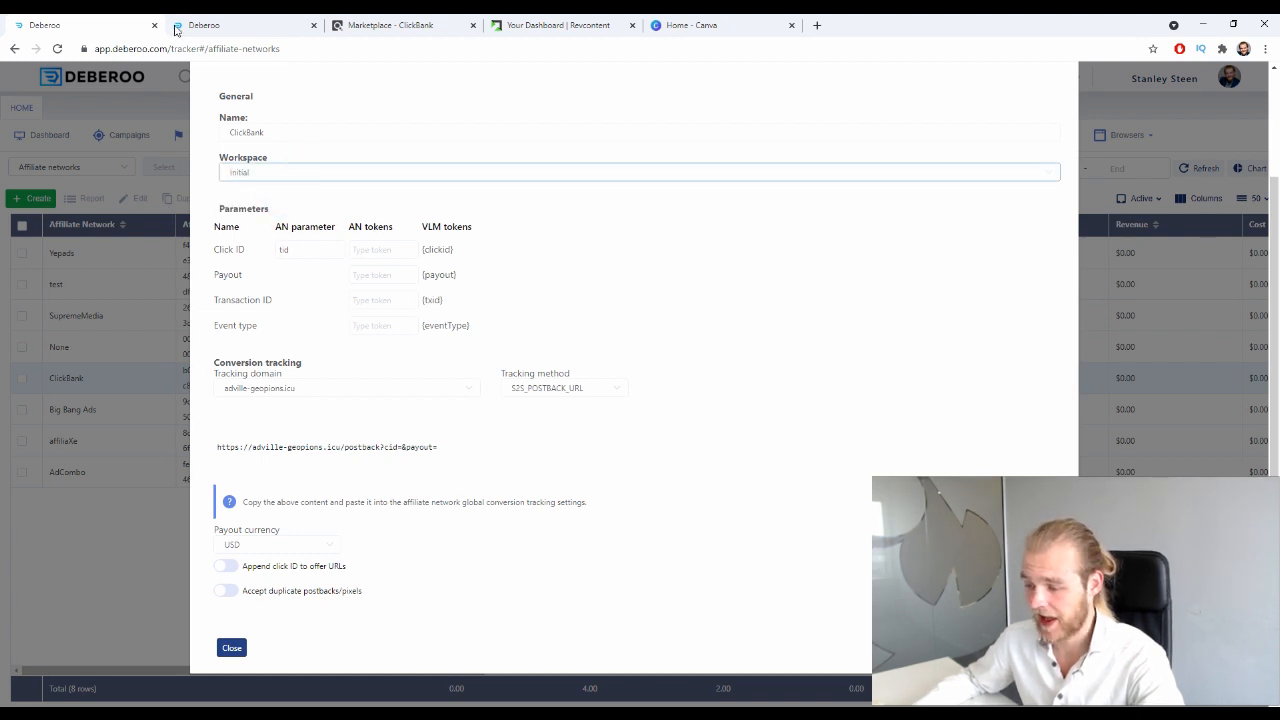
pyautogui.click(374, 280)
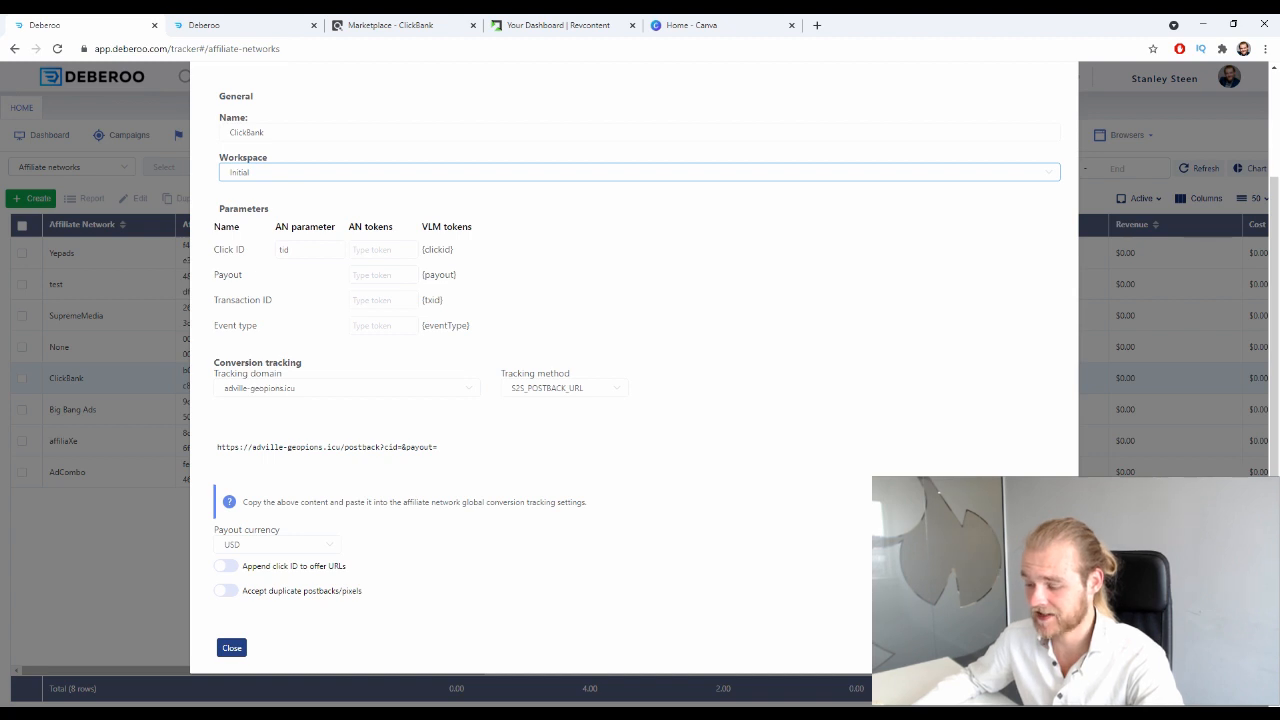
pyautogui.click(232, 648)
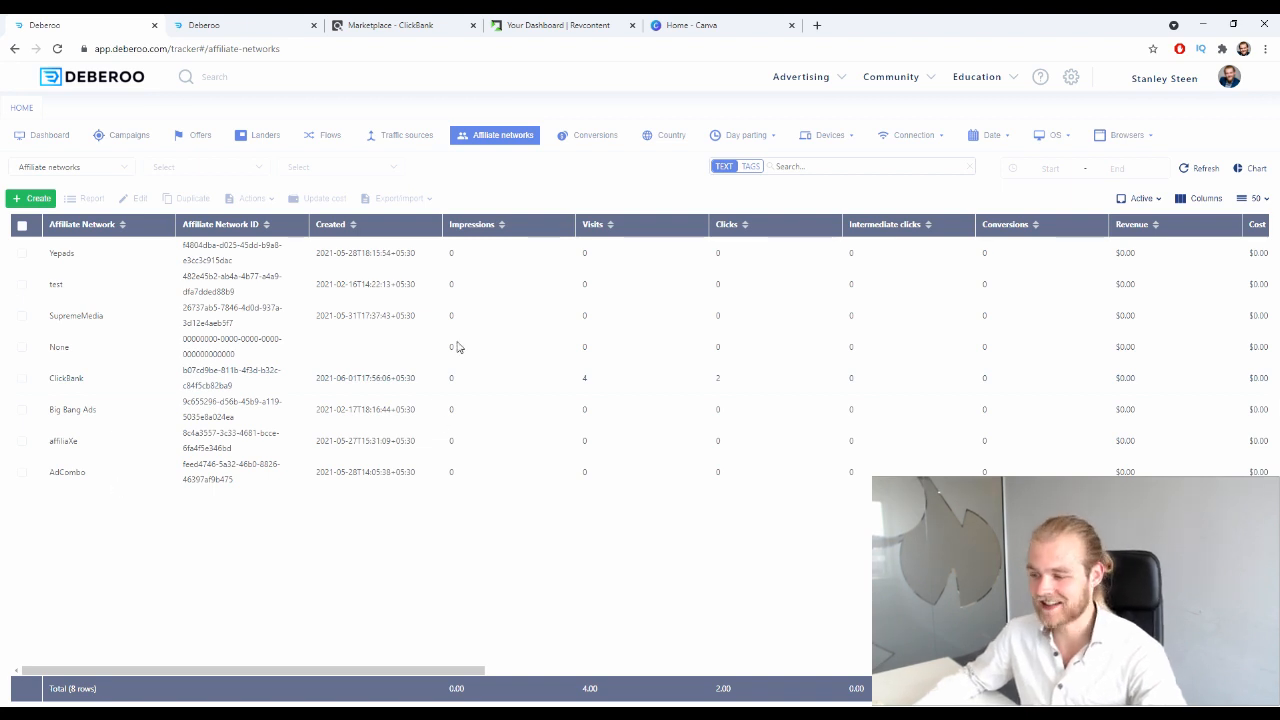
# - Locate Revcontent among the traffic sources, review the parameters and workspace choices of its new-source template, and close the form unsaved
pyautogui.click(429, 146)
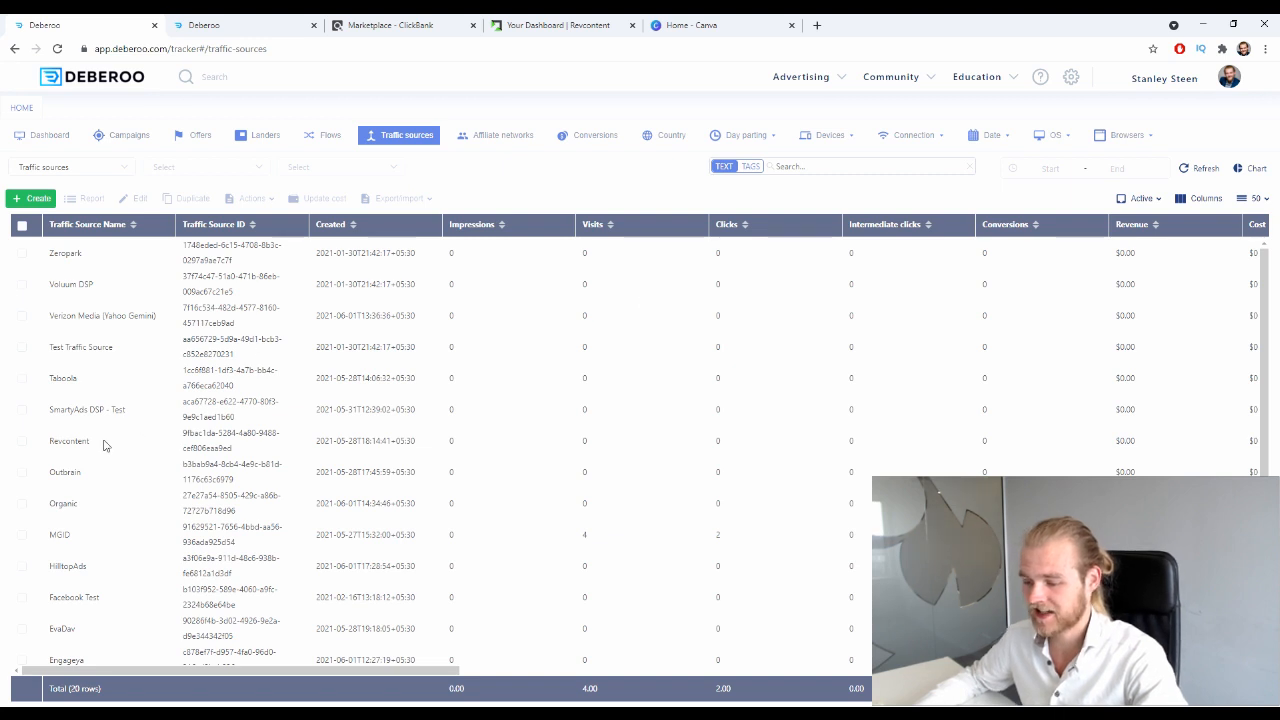
pyautogui.moveTo(104, 444); pyautogui.dragTo(46, 444)
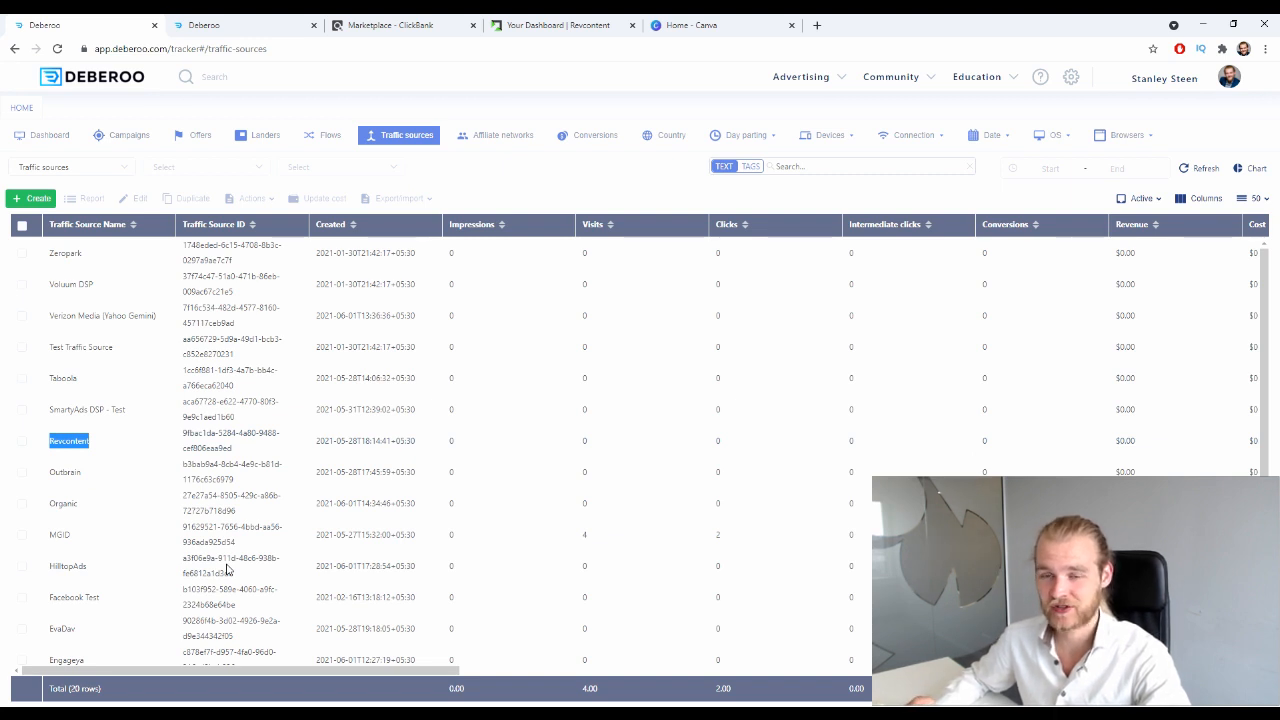
pyautogui.click(30, 198)
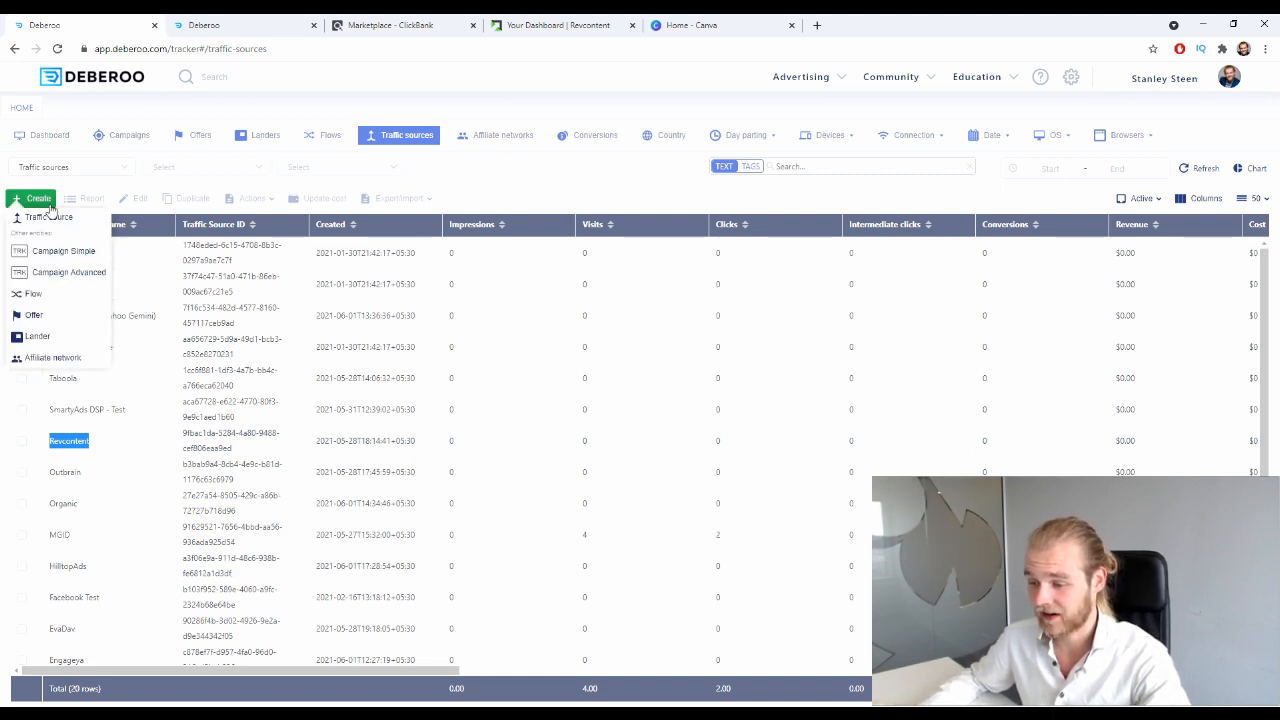
pyautogui.click(43, 222)
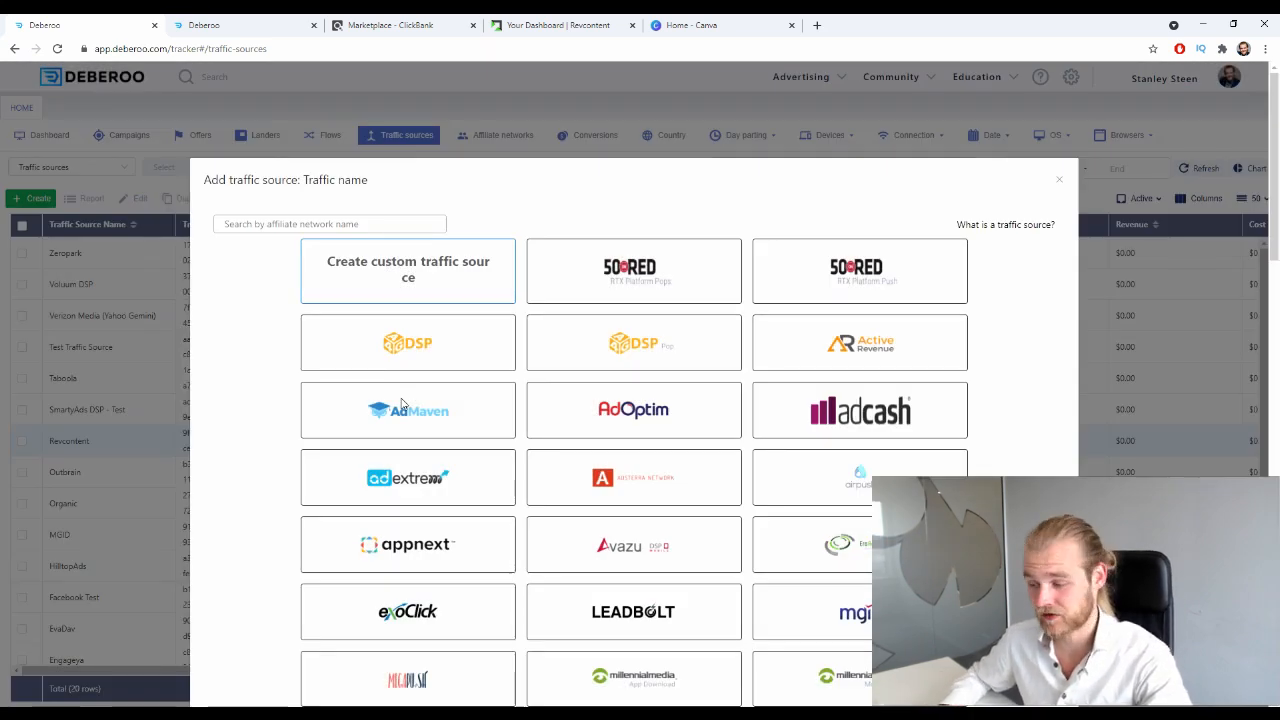
pyautogui.scroll(-6, 855, 493)
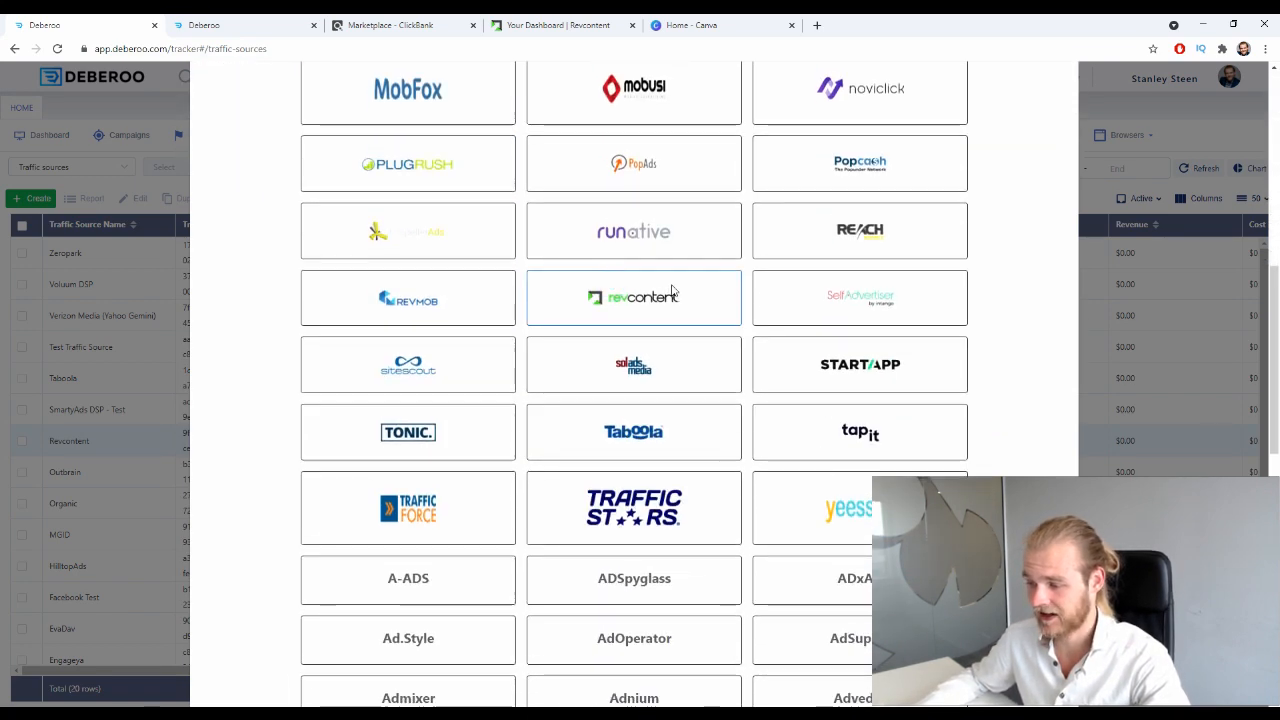
pyautogui.scroll(-5, 1000, 428)
pyautogui.scroll(-3, 1000, 428)
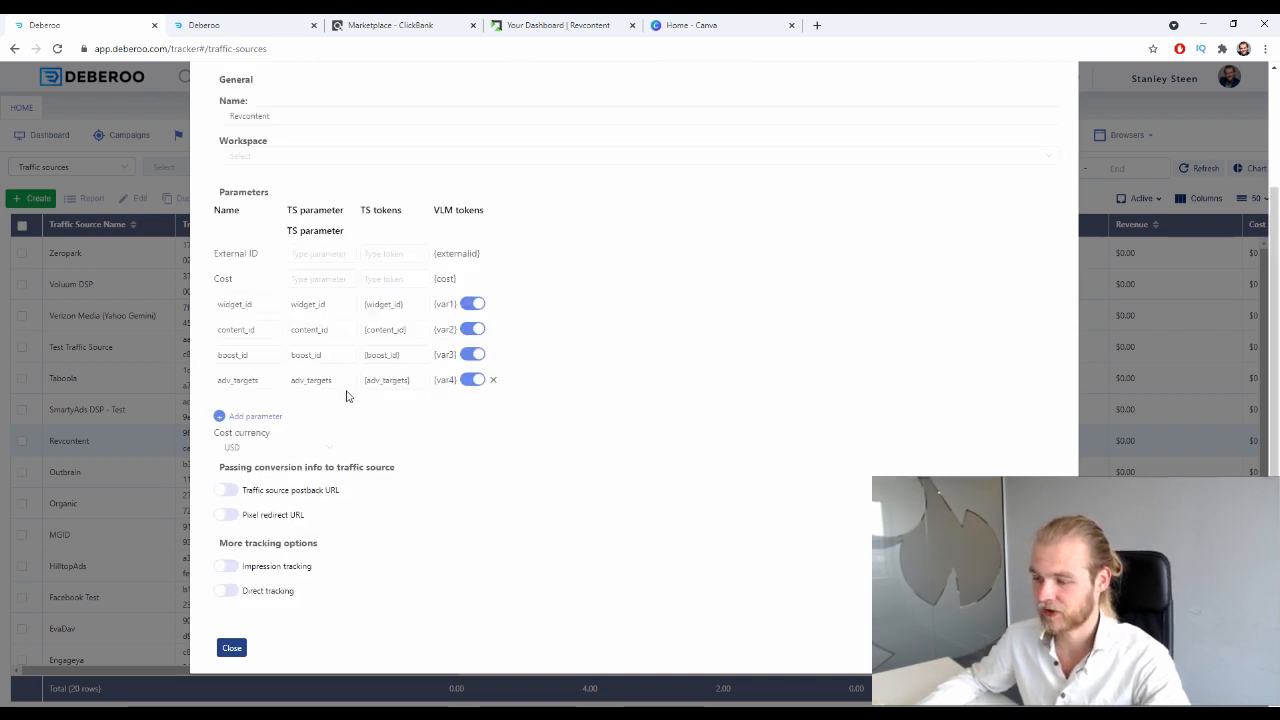
pyautogui.click(262, 154)
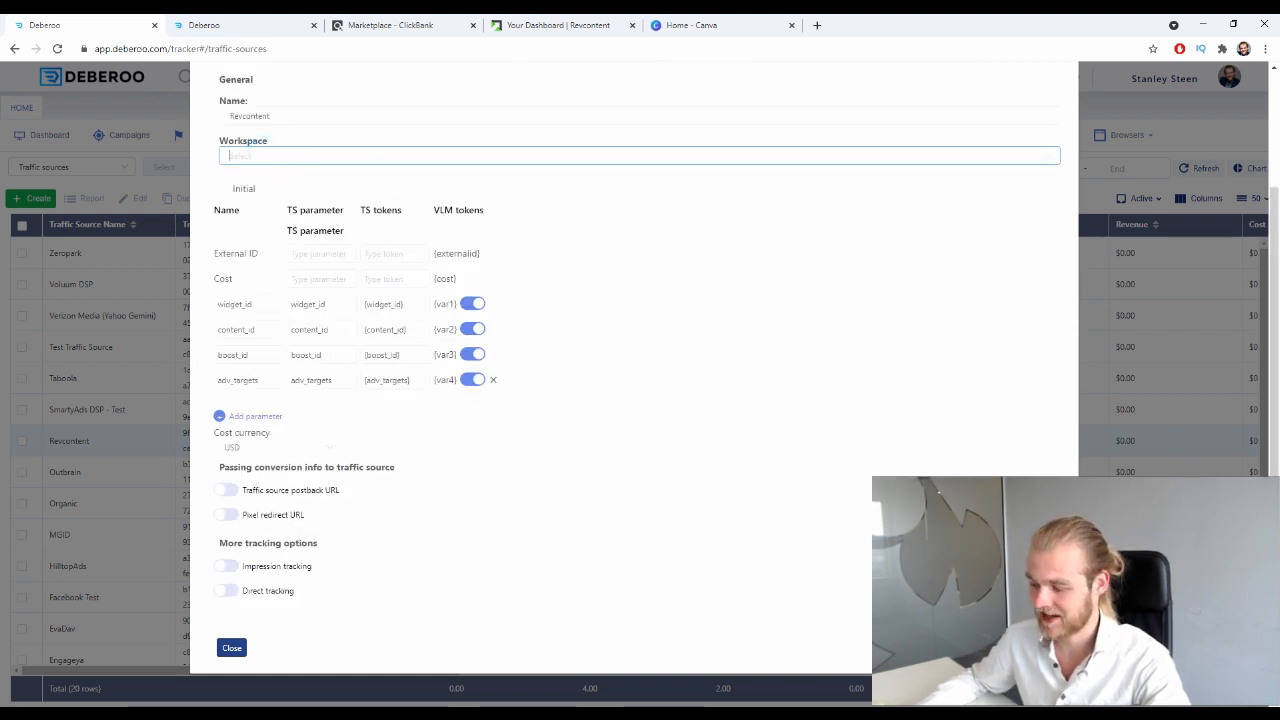
pyautogui.click(568, 614)
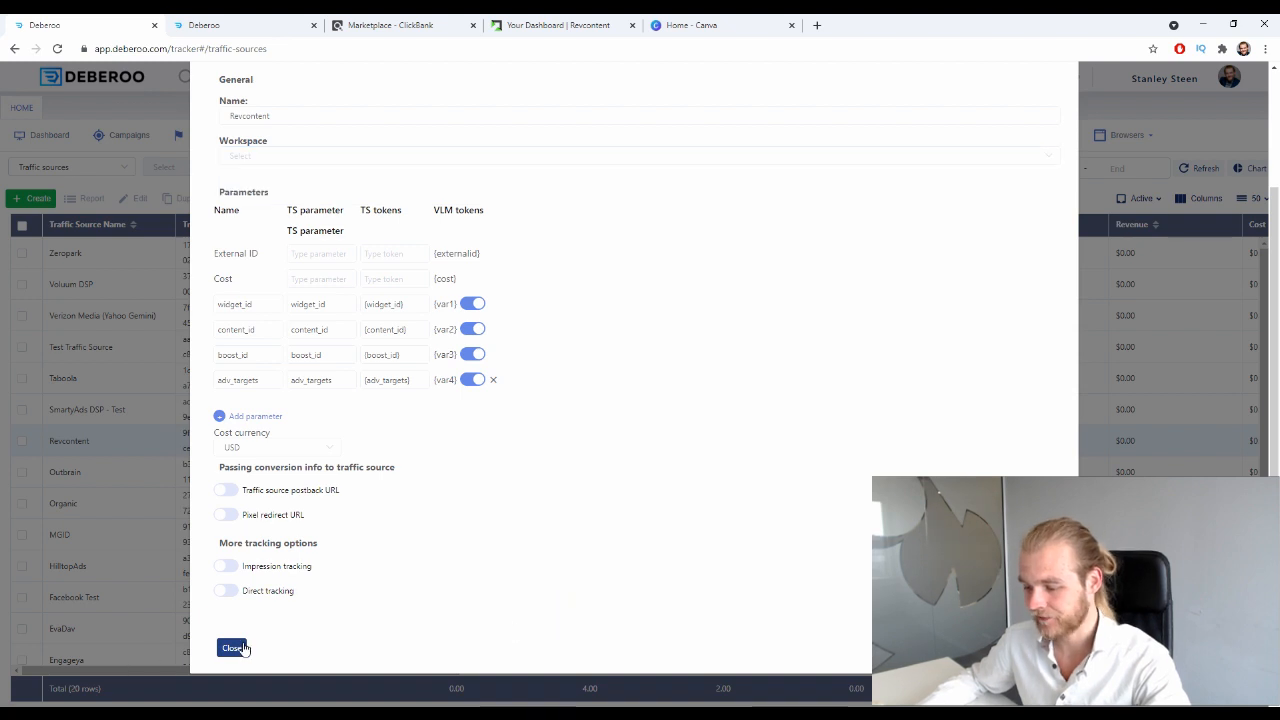
pyautogui.click(232, 648)
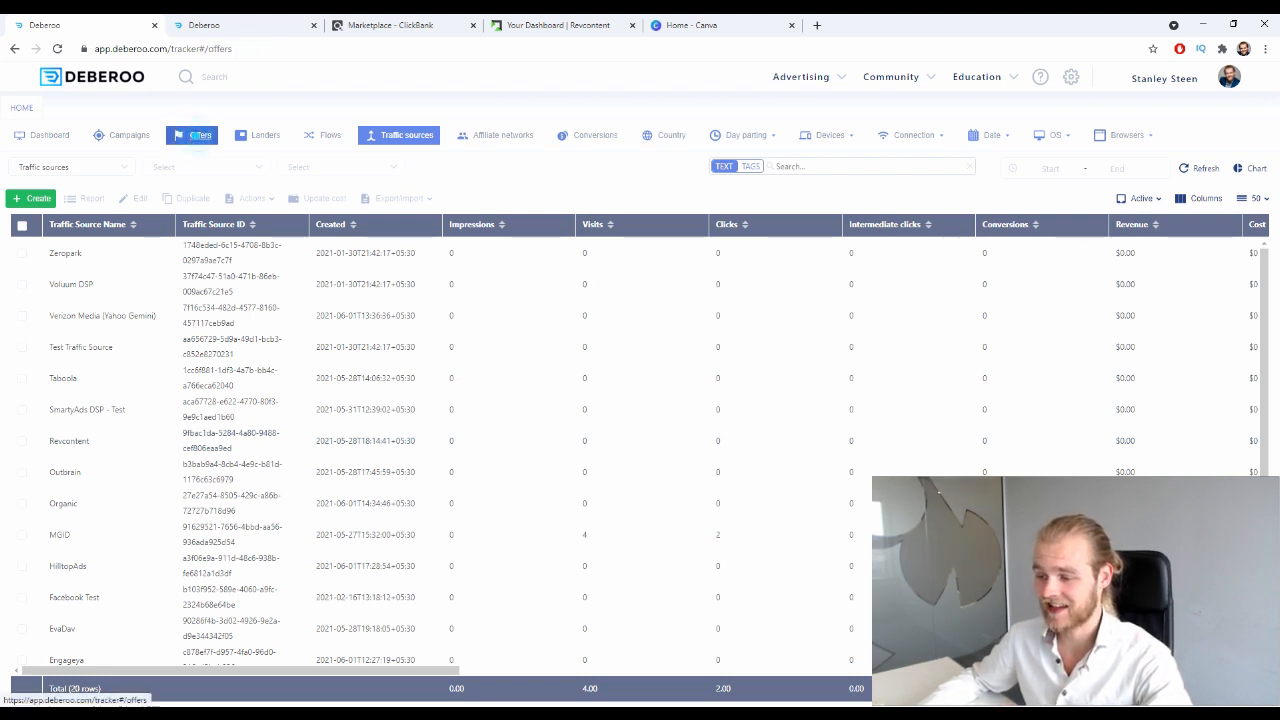
# - Start a new offer in the tracker with the Initial workspace and ClickBank as its affiliate network
pyautogui.click(195, 135)
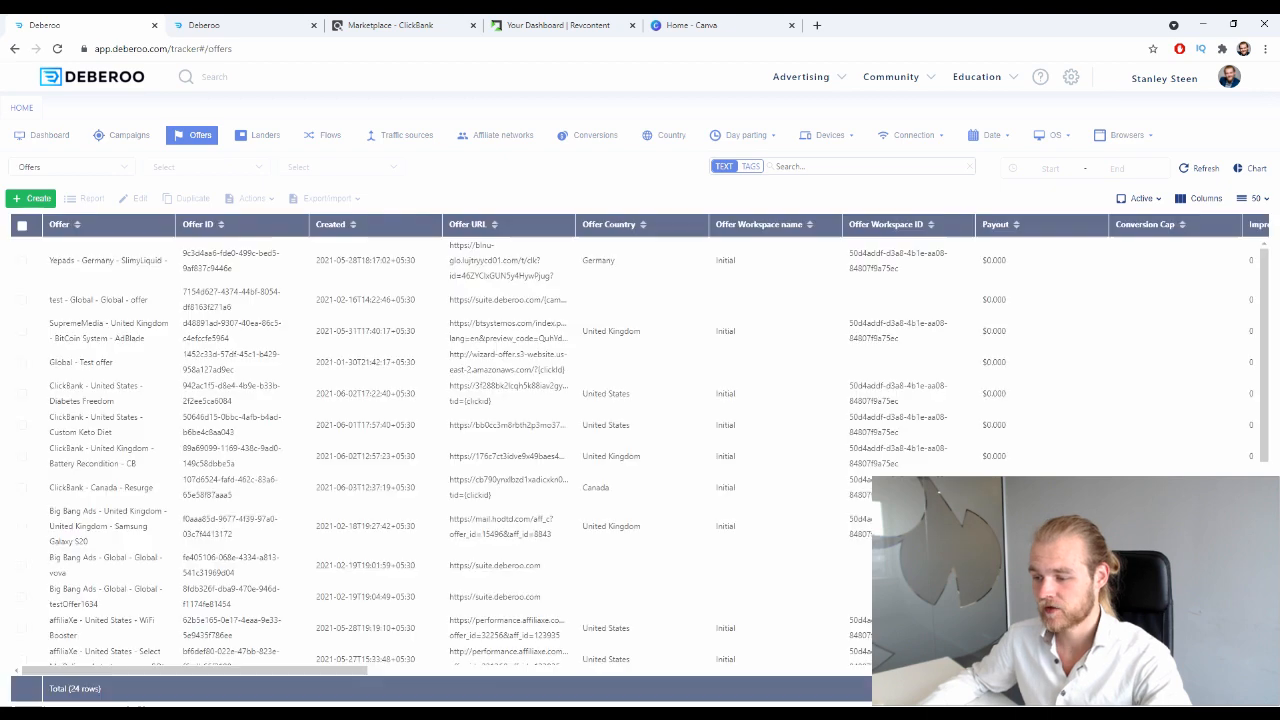
pyautogui.click(40, 200)
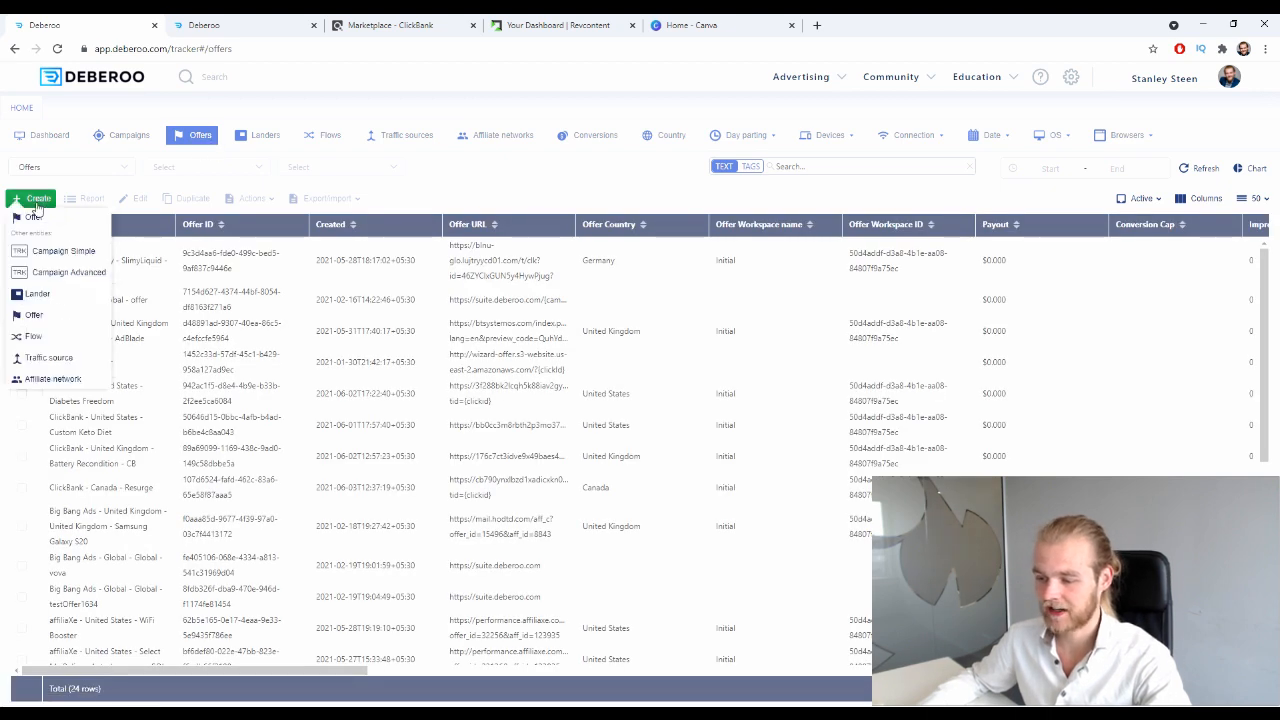
pyautogui.click(30, 215)
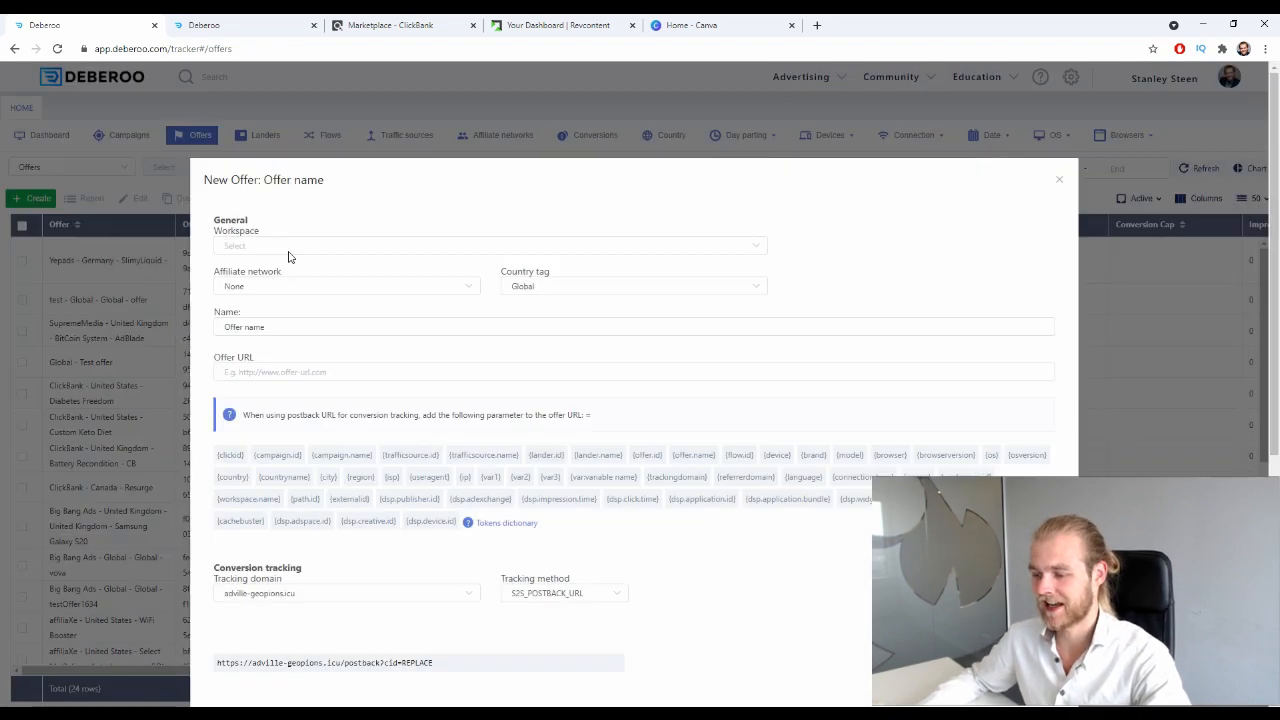
pyautogui.click(287, 248)
pyautogui.click(288, 285)
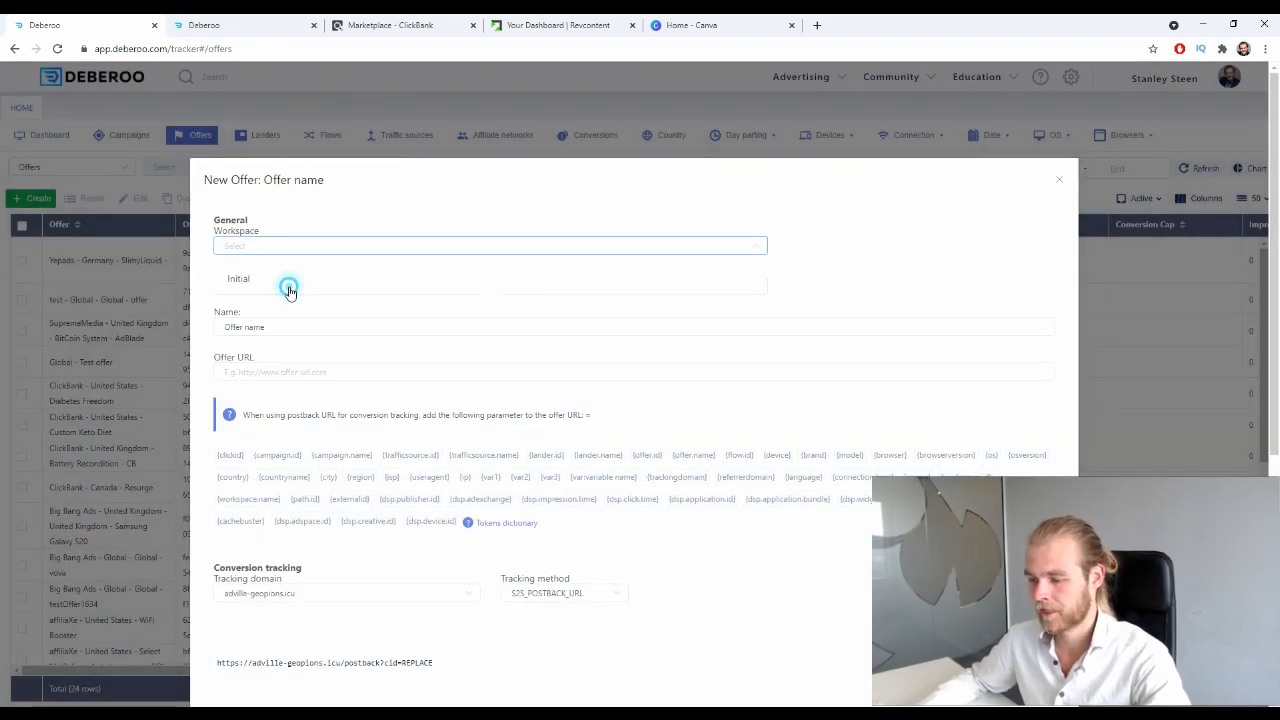
pyautogui.click(286, 291)
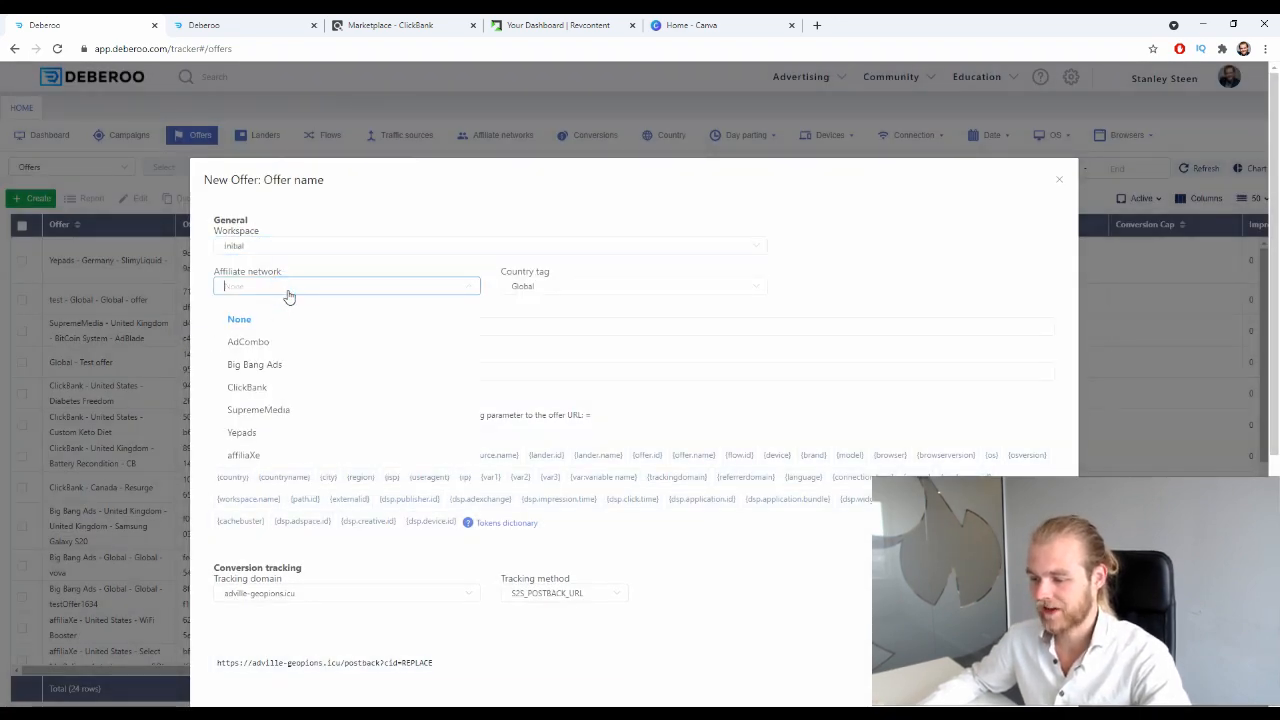
pyautogui.click(272, 388)
# - Set the new offer's country tag to Mexico
pyautogui.click(643, 287)
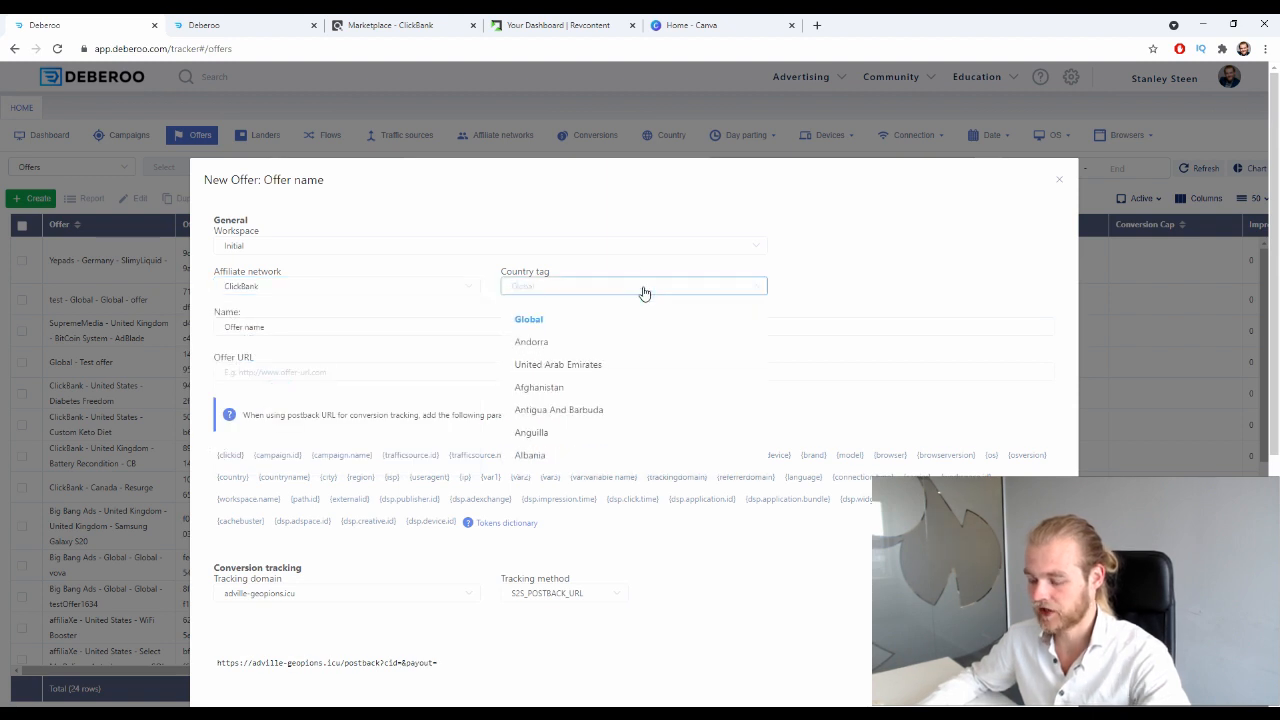
pyautogui.click(643, 287)
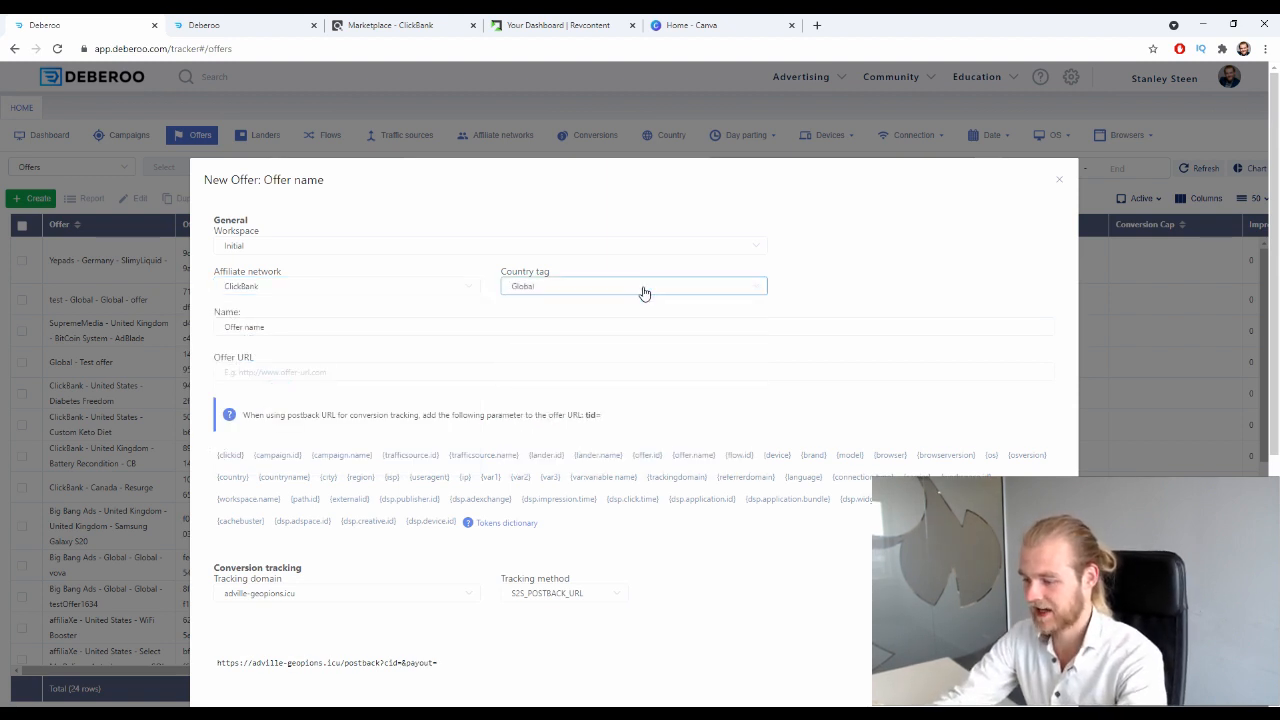
pyautogui.click(643, 290)
pyautogui.write('m')
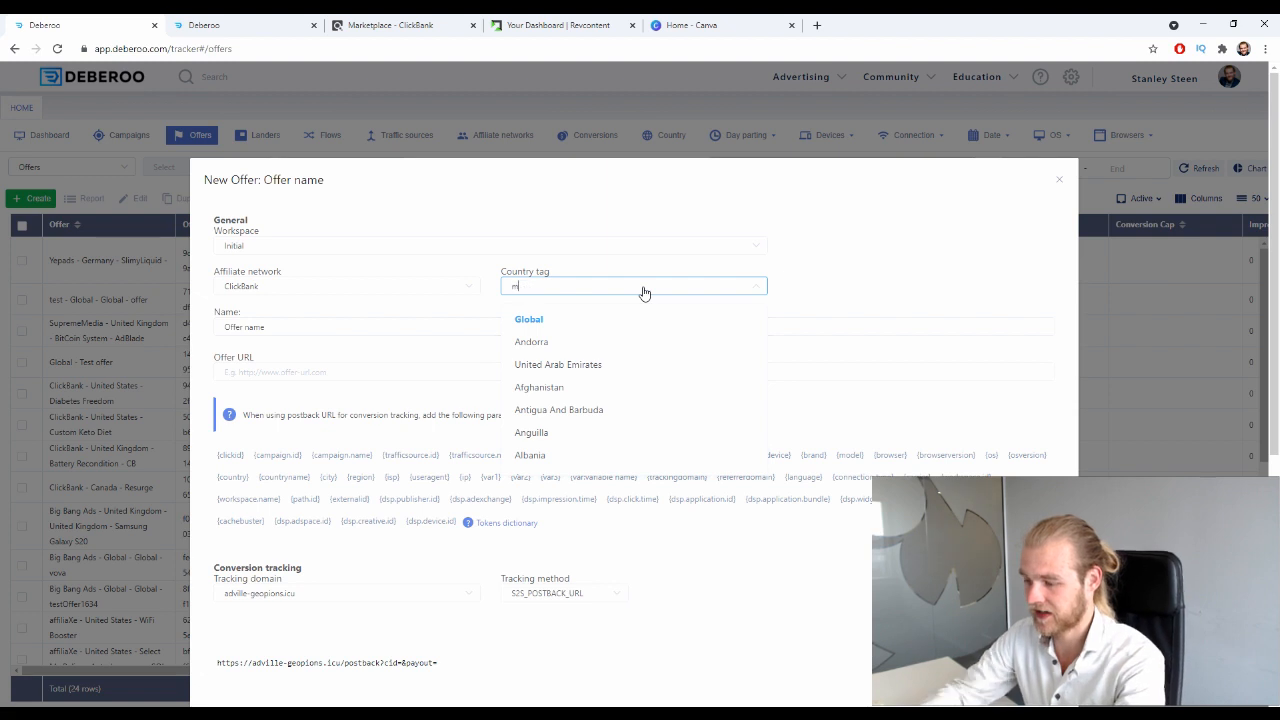
pyautogui.write('e')
pyautogui.click(575, 393)
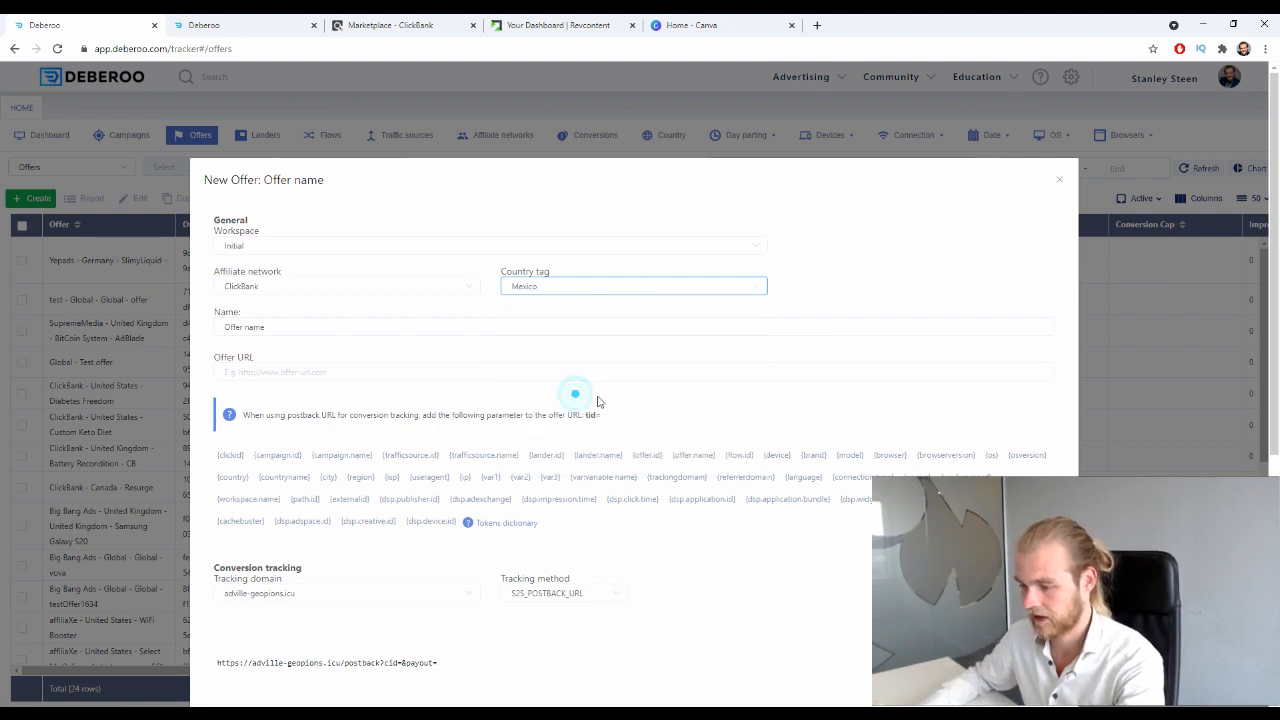
# - Name the new offer "Resurge Offer"
pyautogui.moveTo(317, 326); pyautogui.dragTo(218, 327)
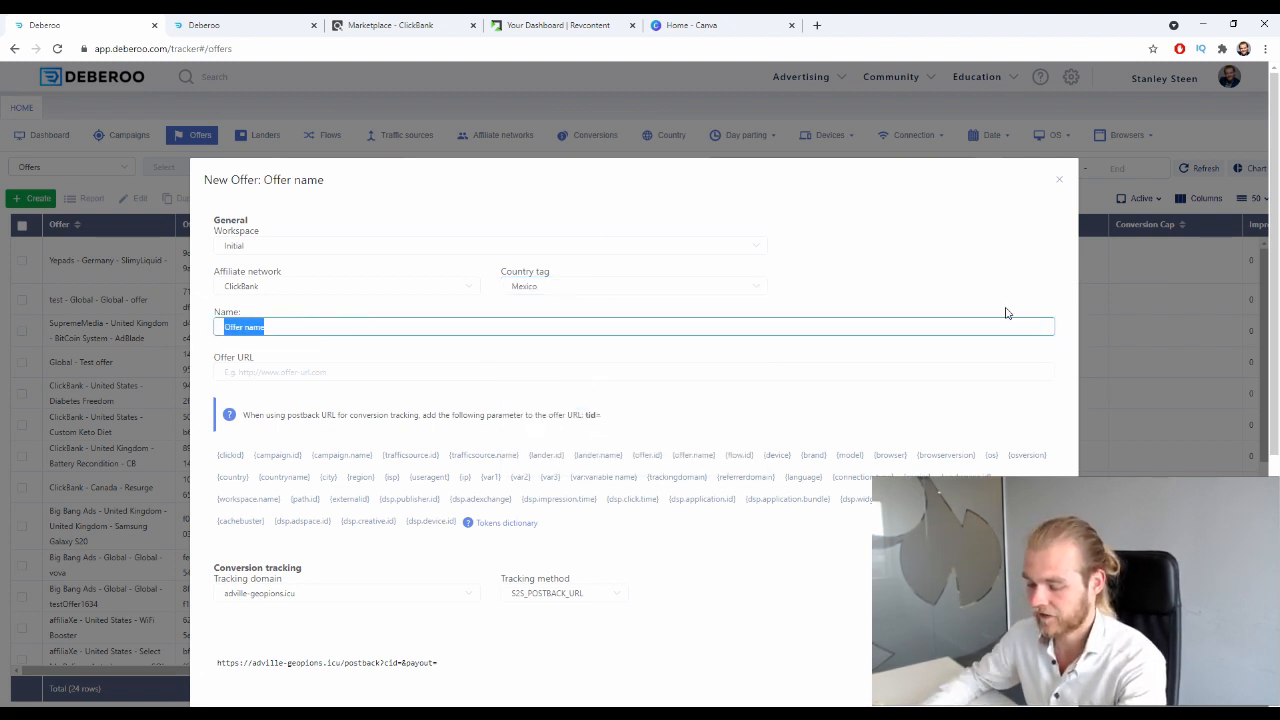
pyautogui.write('Resu')
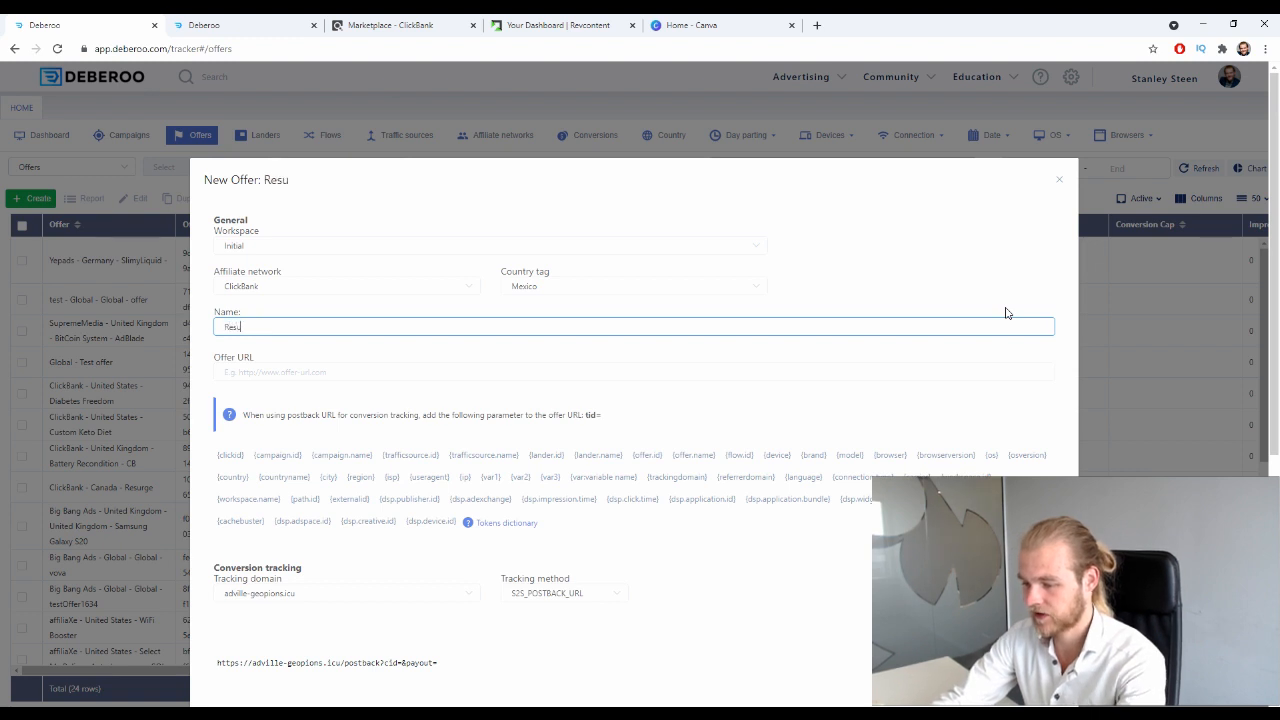
pyautogui.write('rge')
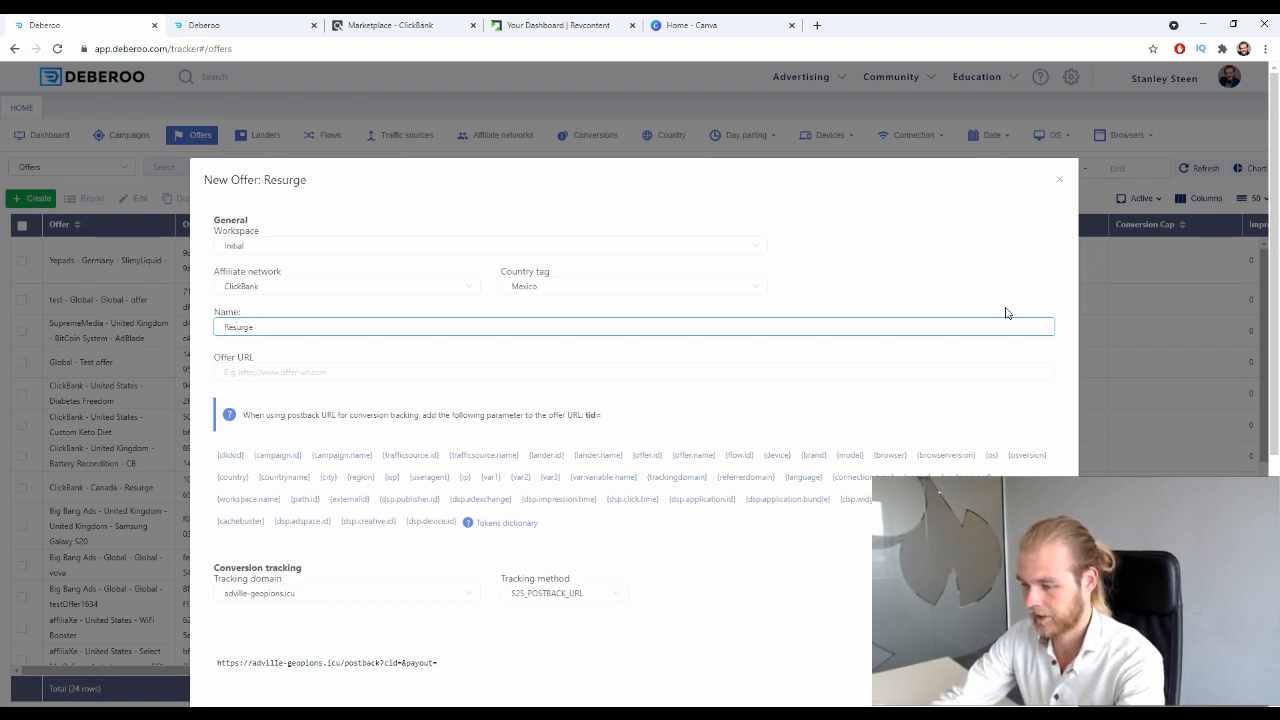
pyautogui.write('-')
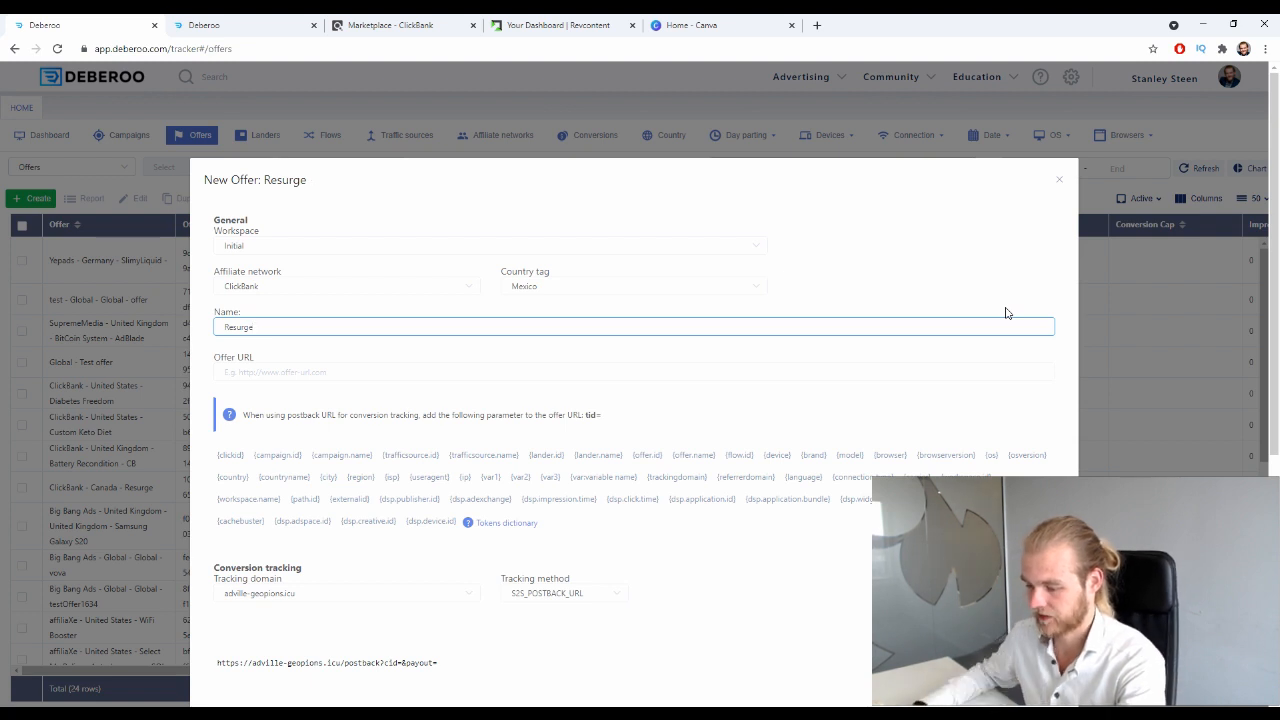
pyautogui.write('ffer')
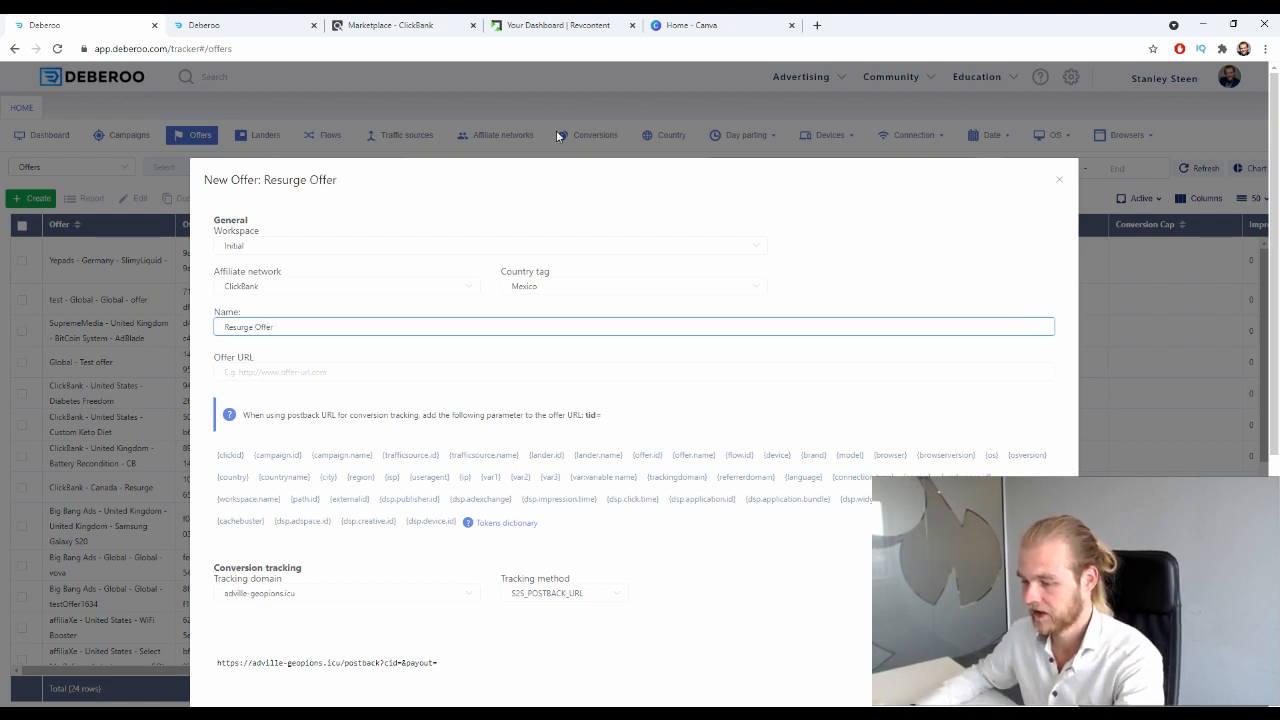
pyautogui.click(364, 369)
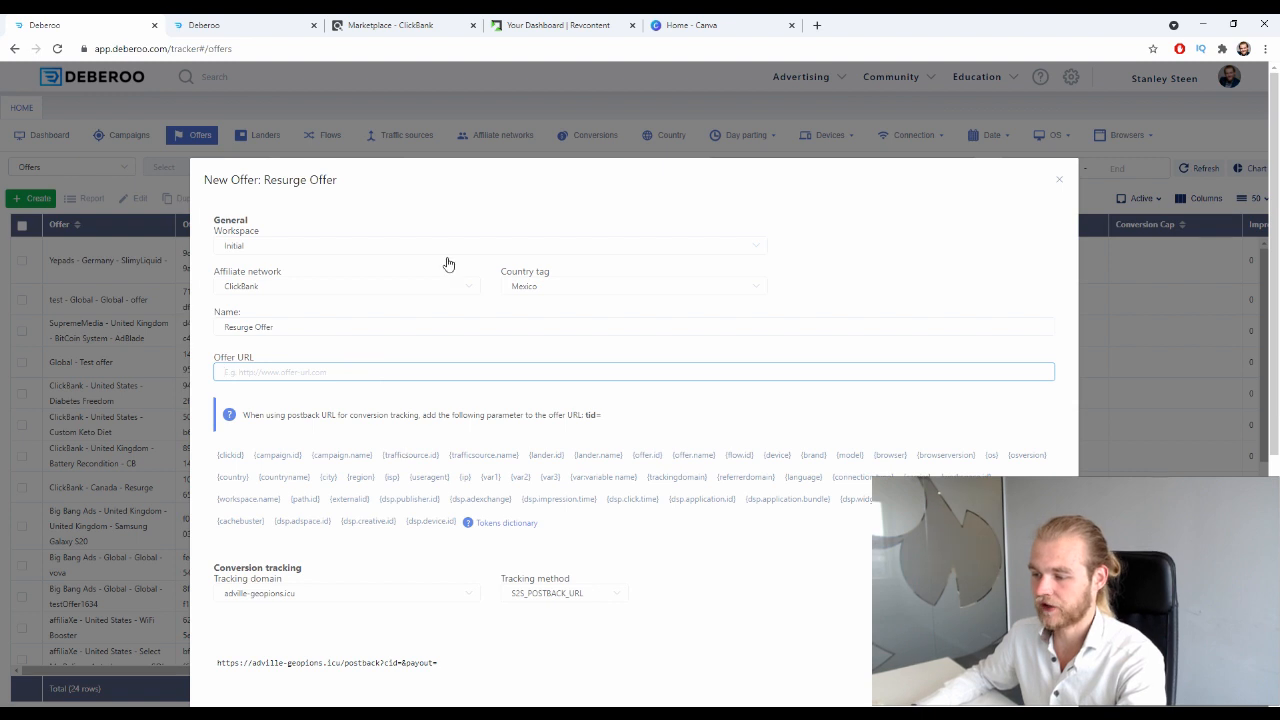
# - Switch to the ClickBank marketplace, generate a HopLink for Resurge with the account nickname deberoo, and copy it
pyautogui.click(400, 24)
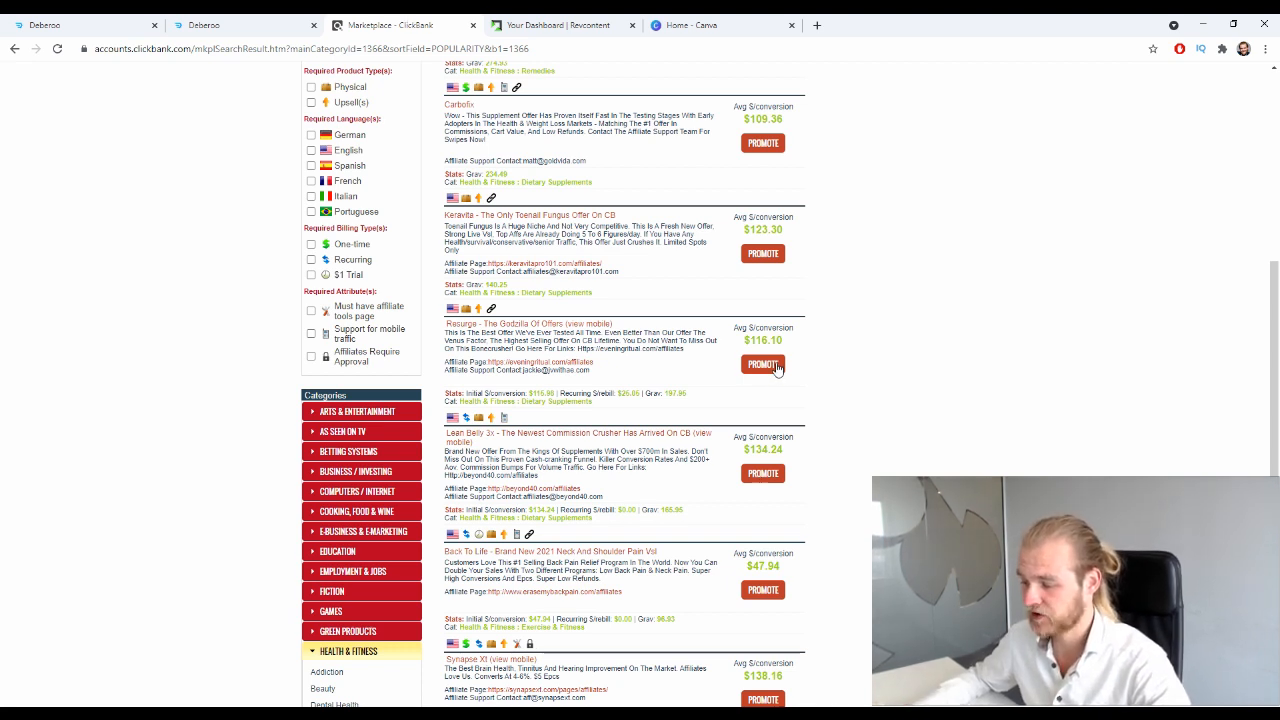
pyautogui.click(763, 365)
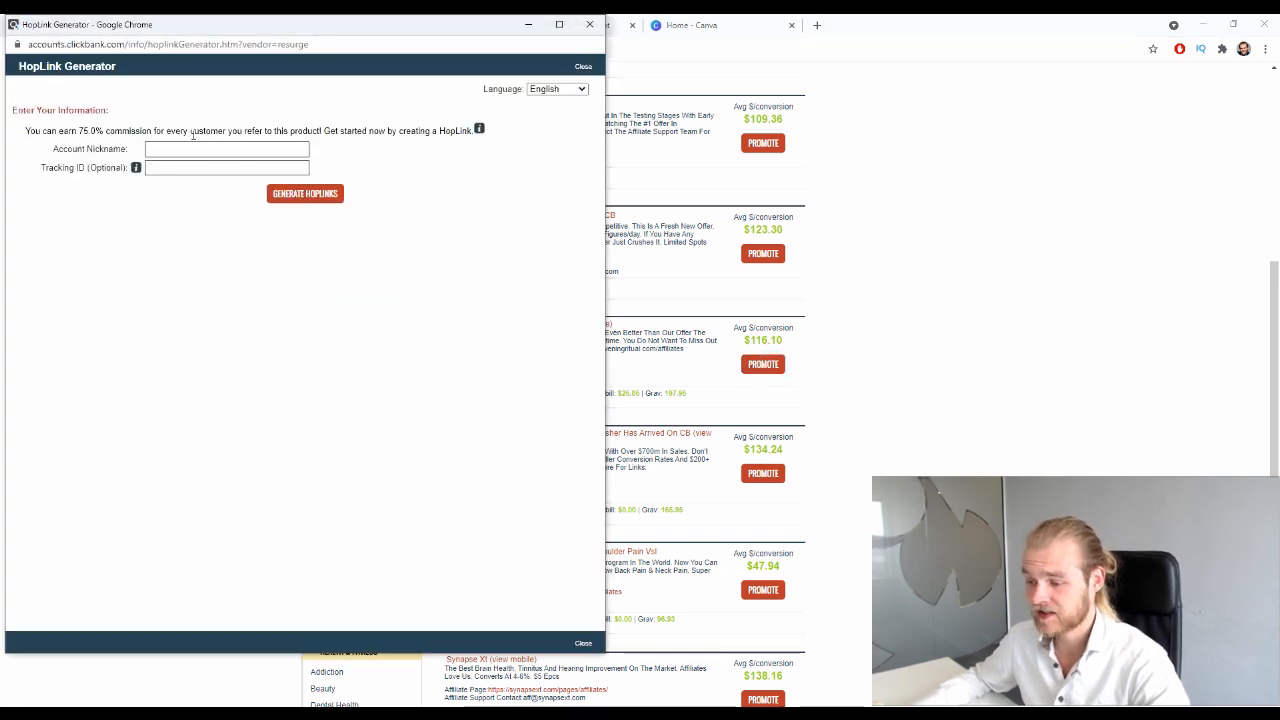
pyautogui.click(190, 148)
pyautogui.click(168, 185)
pyautogui.click(298, 195)
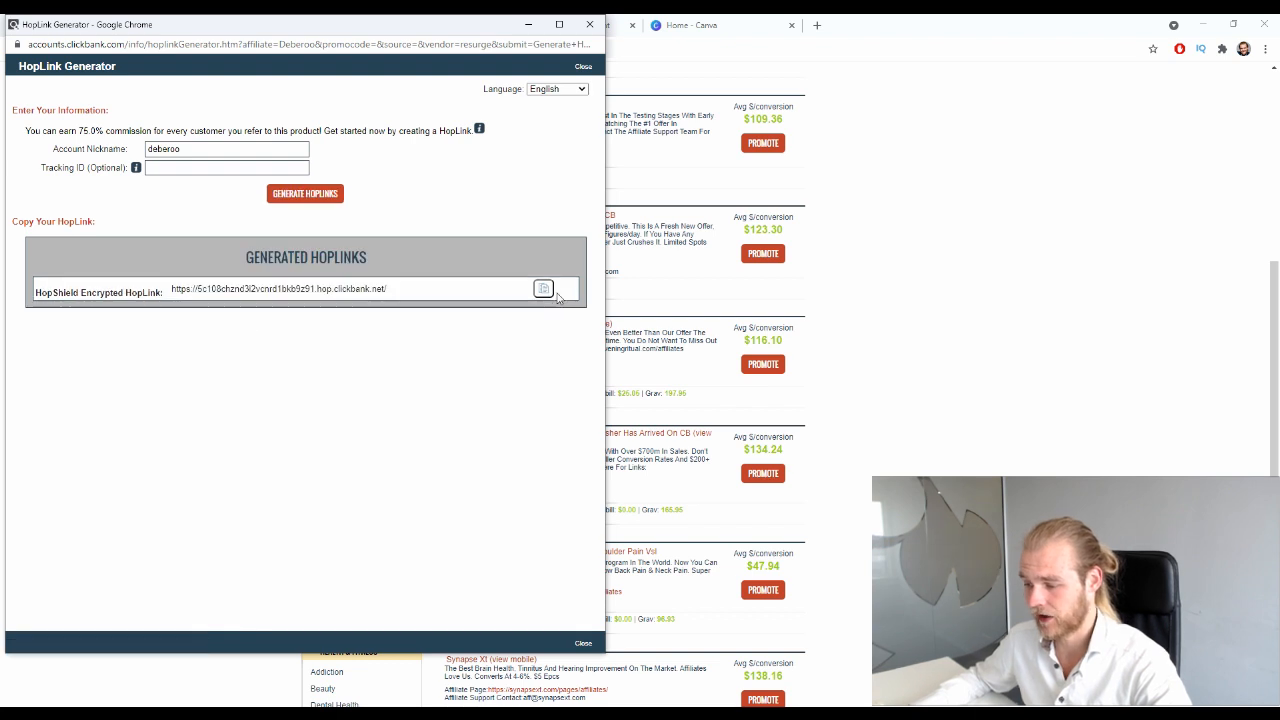
pyautogui.click(544, 288)
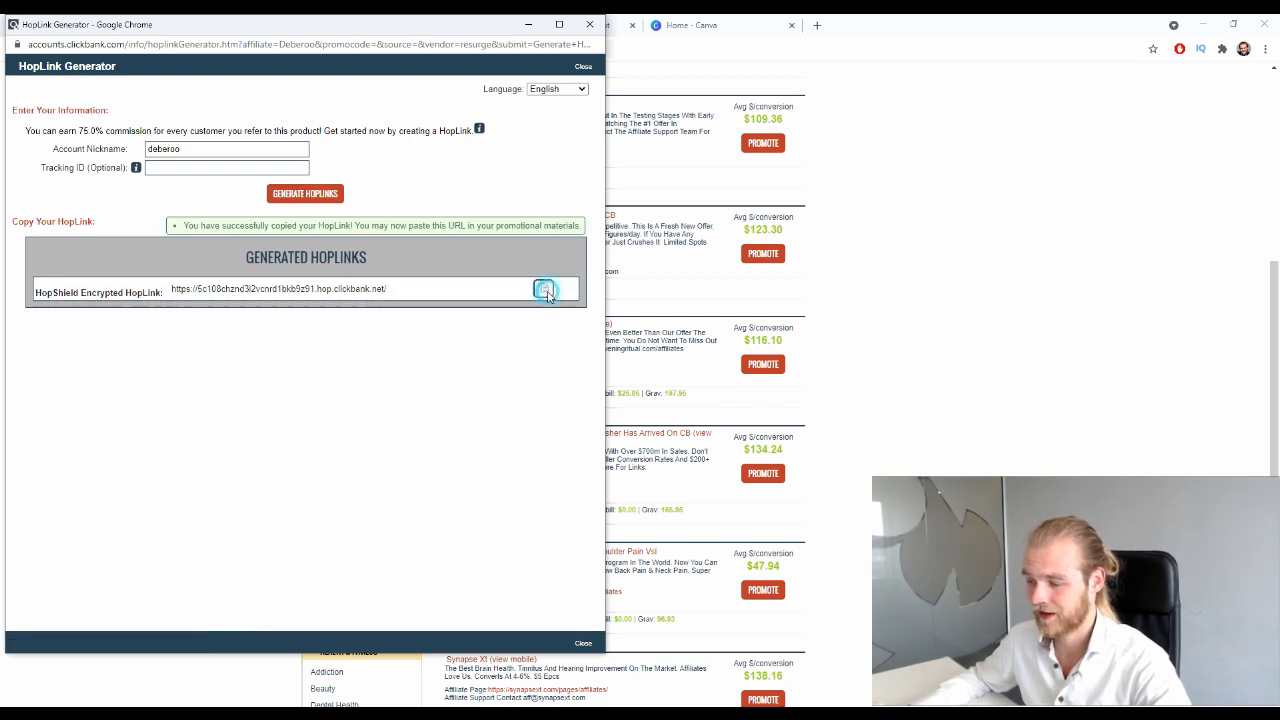
pyautogui.click(590, 24)
# - Return to the new offer in Deberoo, paste the copied HopLink as the offer URL, and read the postback parameter note
pyautogui.click(97, 20)
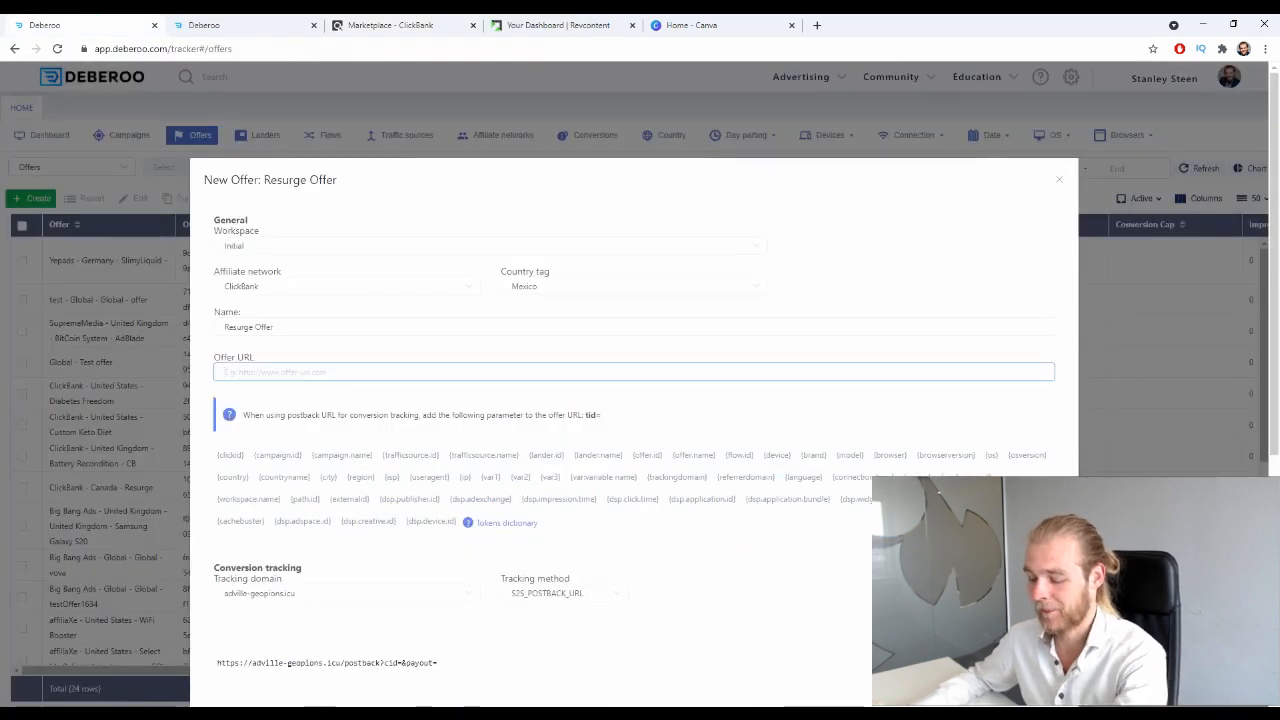
pyautogui.hotkey('ctrl', 'v')
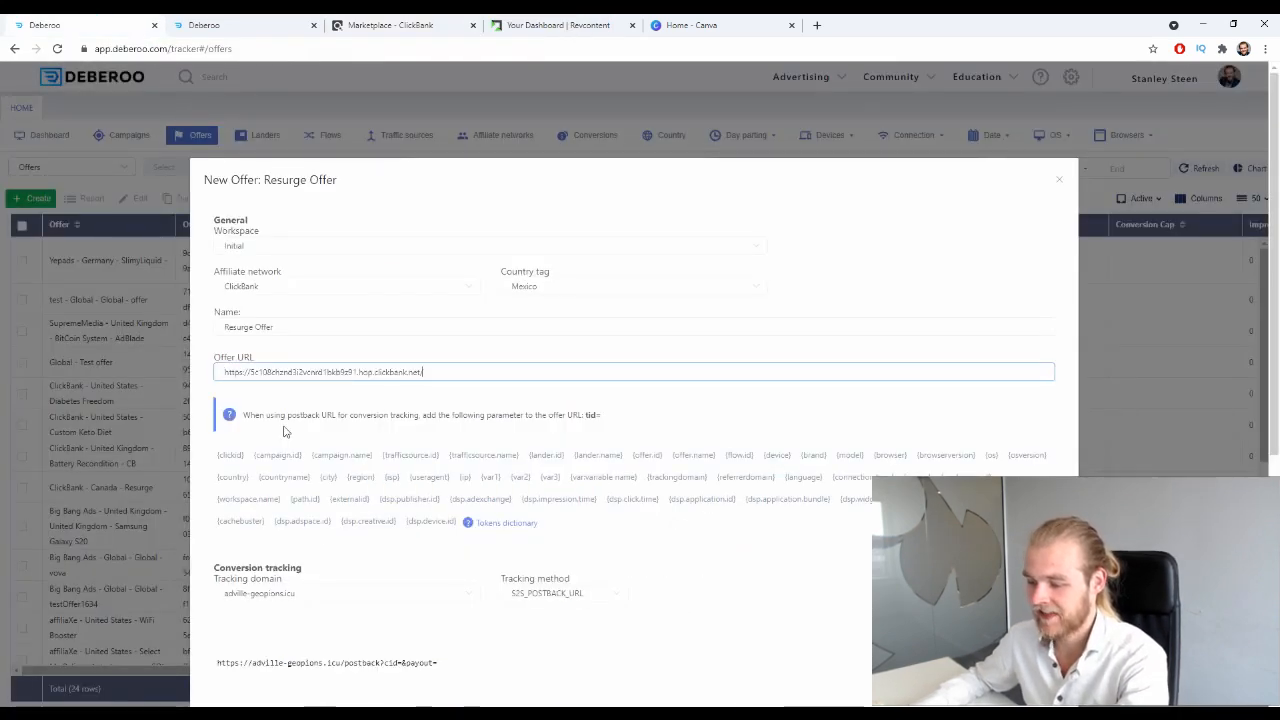
pyautogui.moveTo(242, 417); pyautogui.dragTo(638, 430)
pyautogui.click(482, 420)
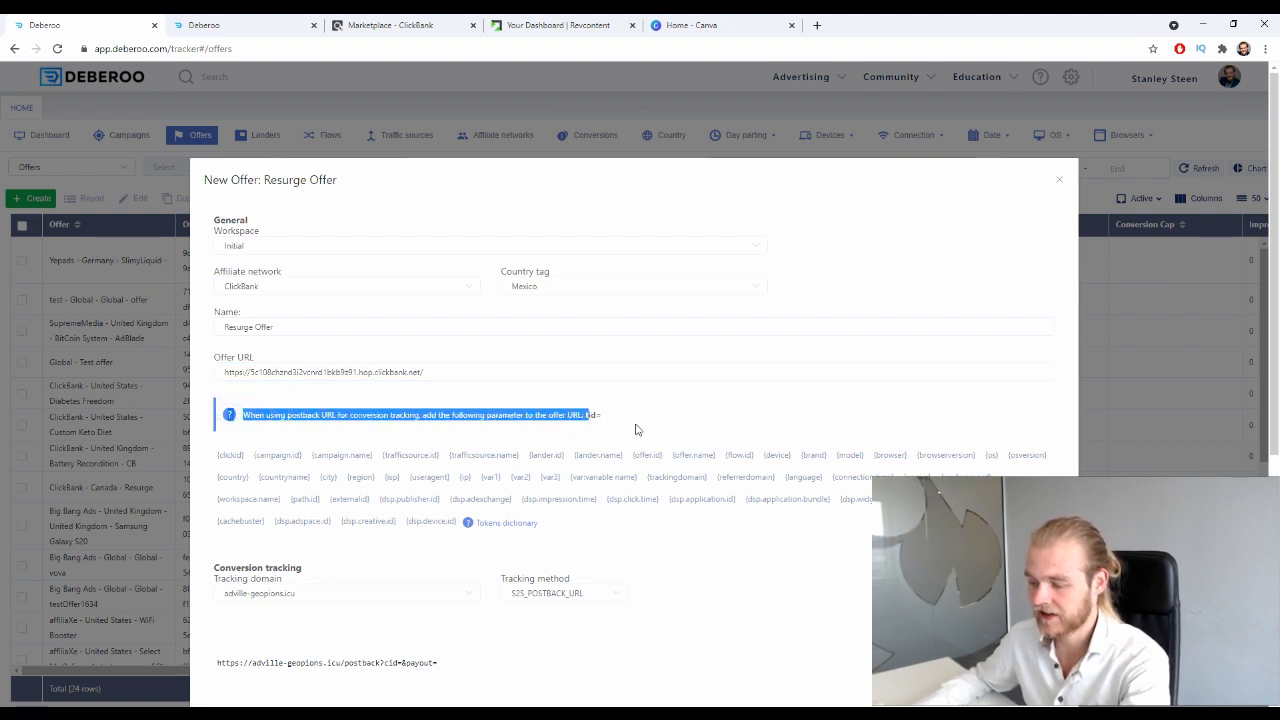
pyautogui.click(703, 416)
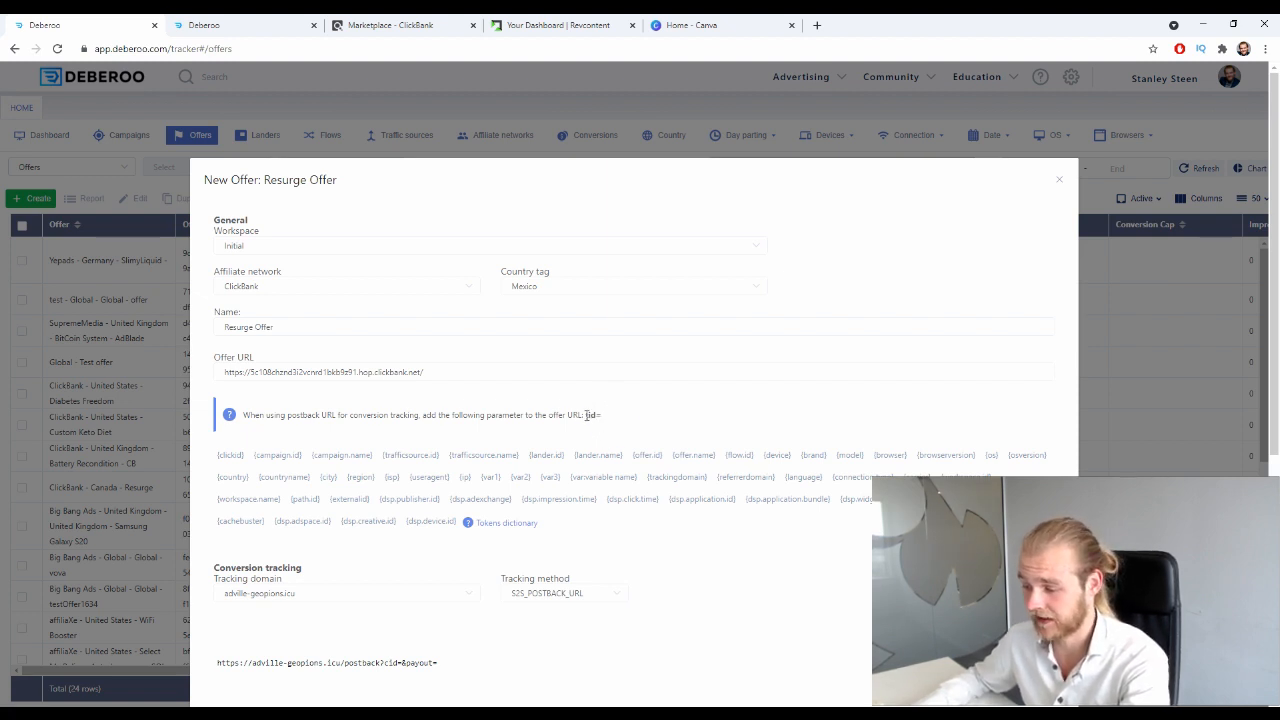
# - Append ?tid={clickid} to the offer URL and save the offer
pyautogui.moveTo(586, 414); pyautogui.dragTo(601, 417)
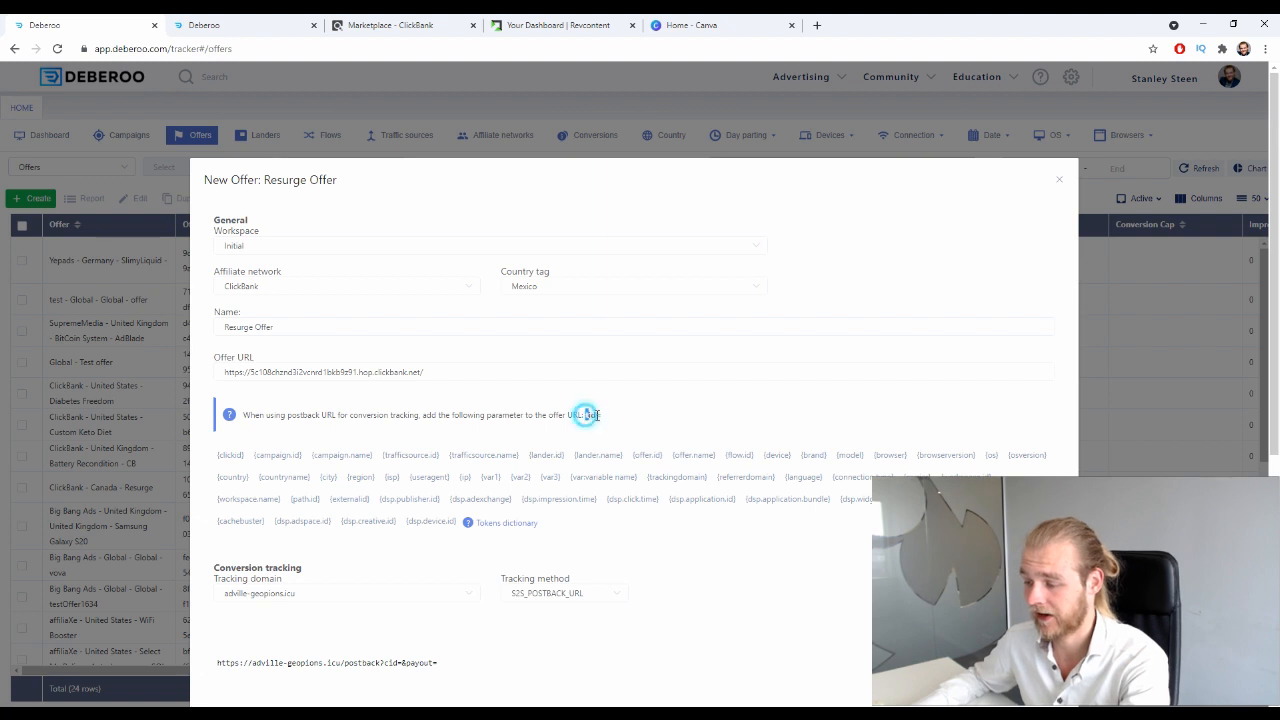
pyautogui.click(498, 371)
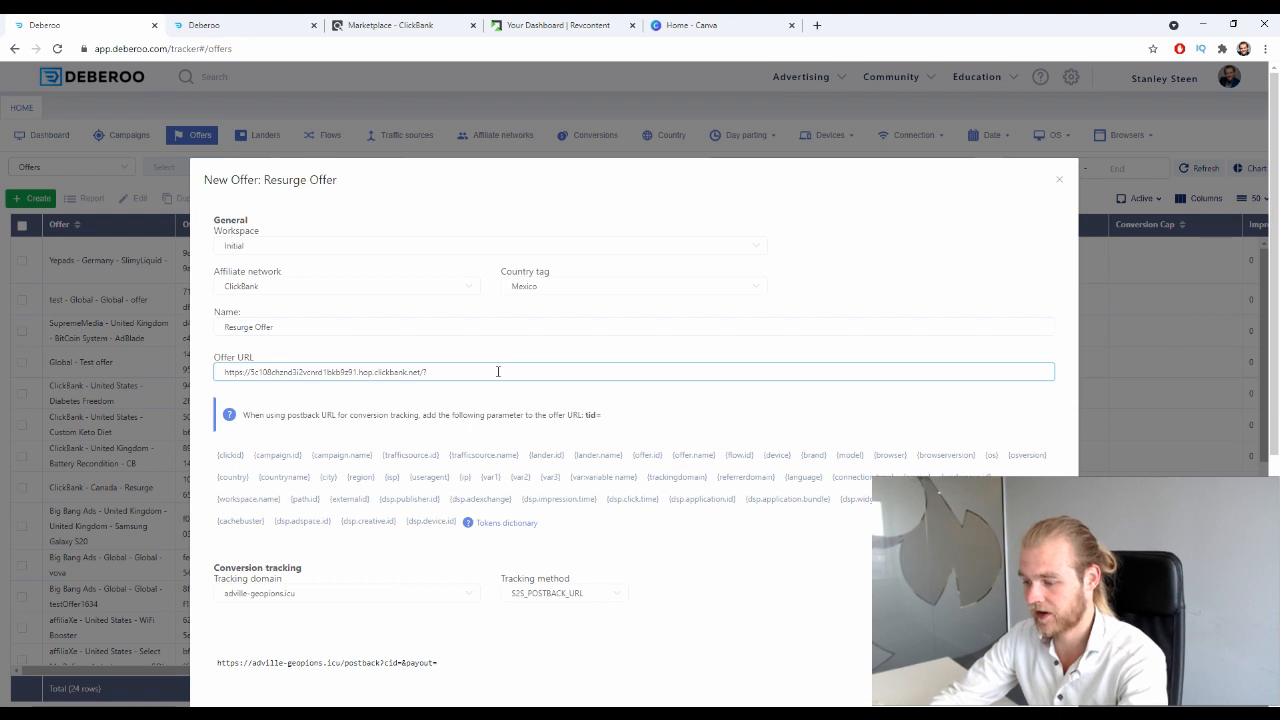
pyautogui.hotkey('ctrl', 'v')
pyautogui.click(244, 452)
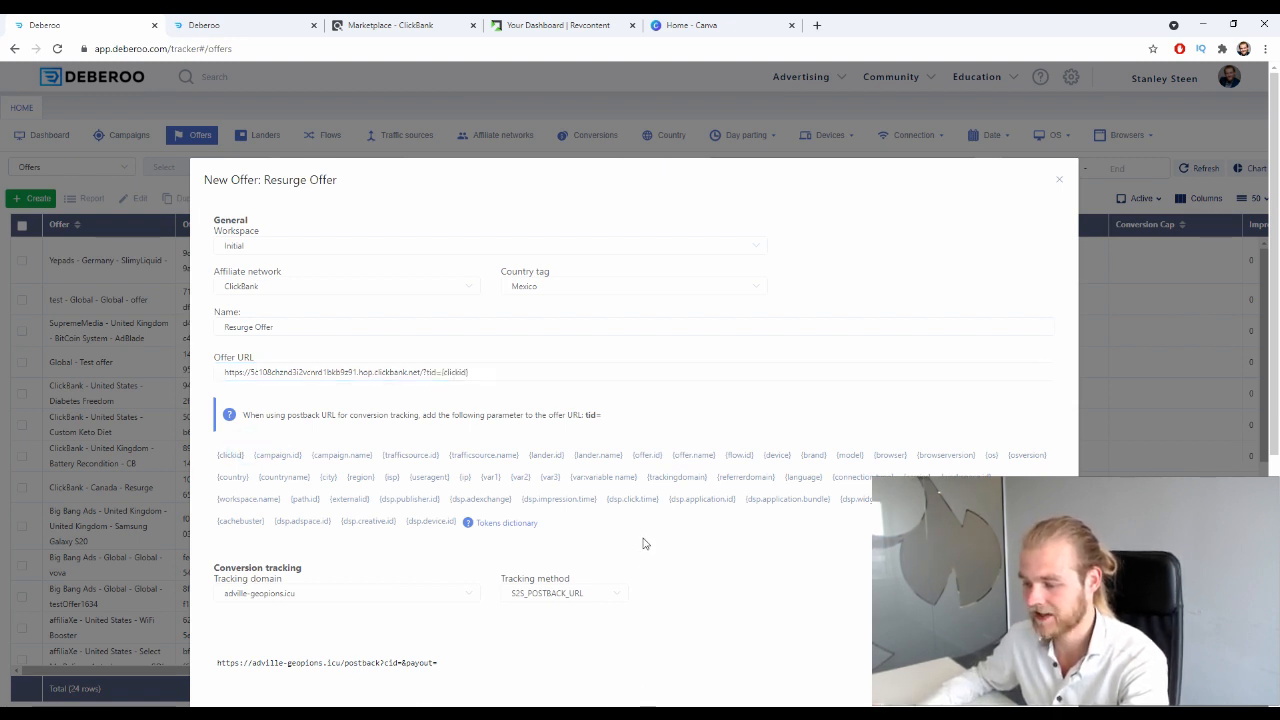
pyautogui.scroll(-1, 536, 382)
pyautogui.scroll(-4, 536, 382)
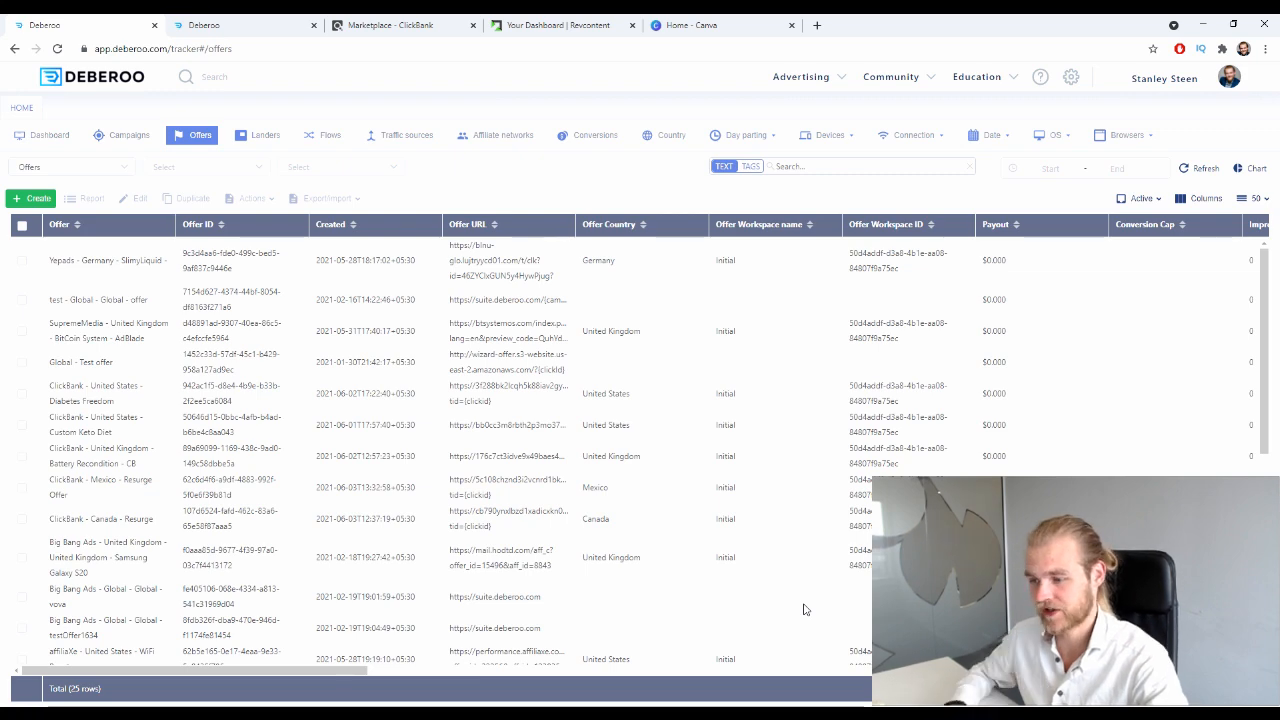
# - Switch to the Deberoo landing page builder and open the available landing page templates
pyautogui.click(237, 27)
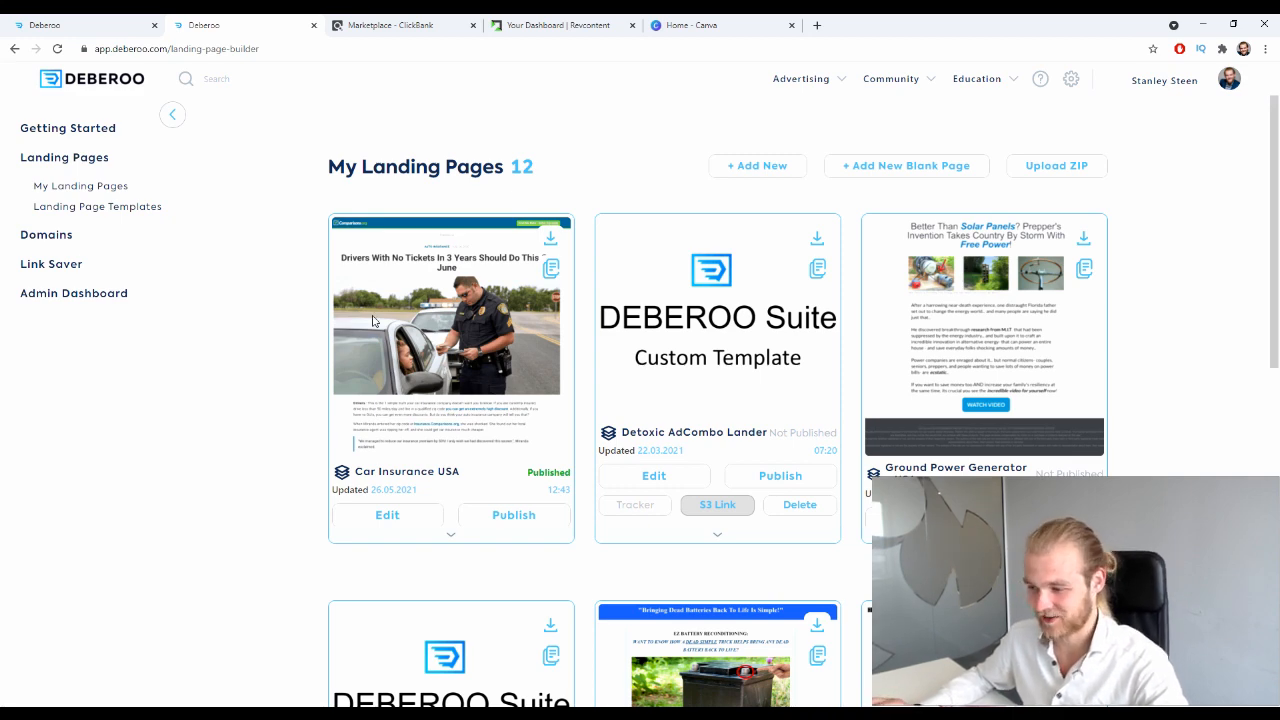
pyautogui.click(118, 22)
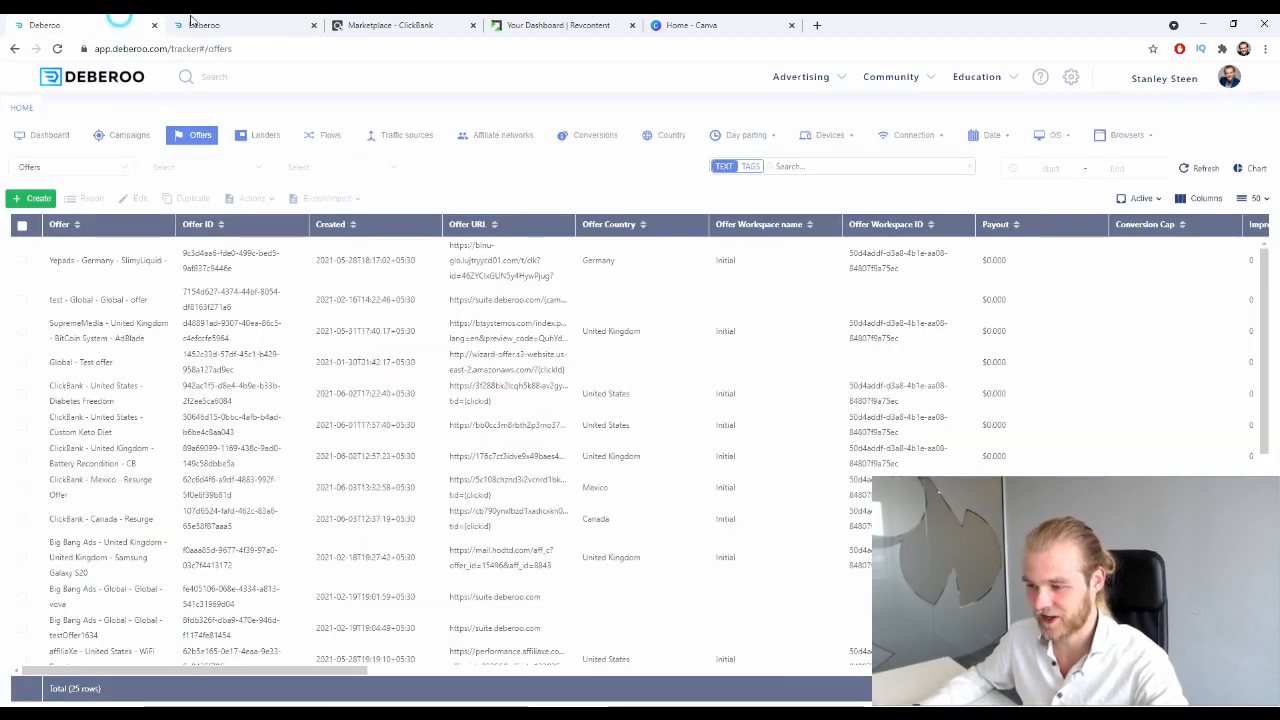
pyautogui.click(192, 22)
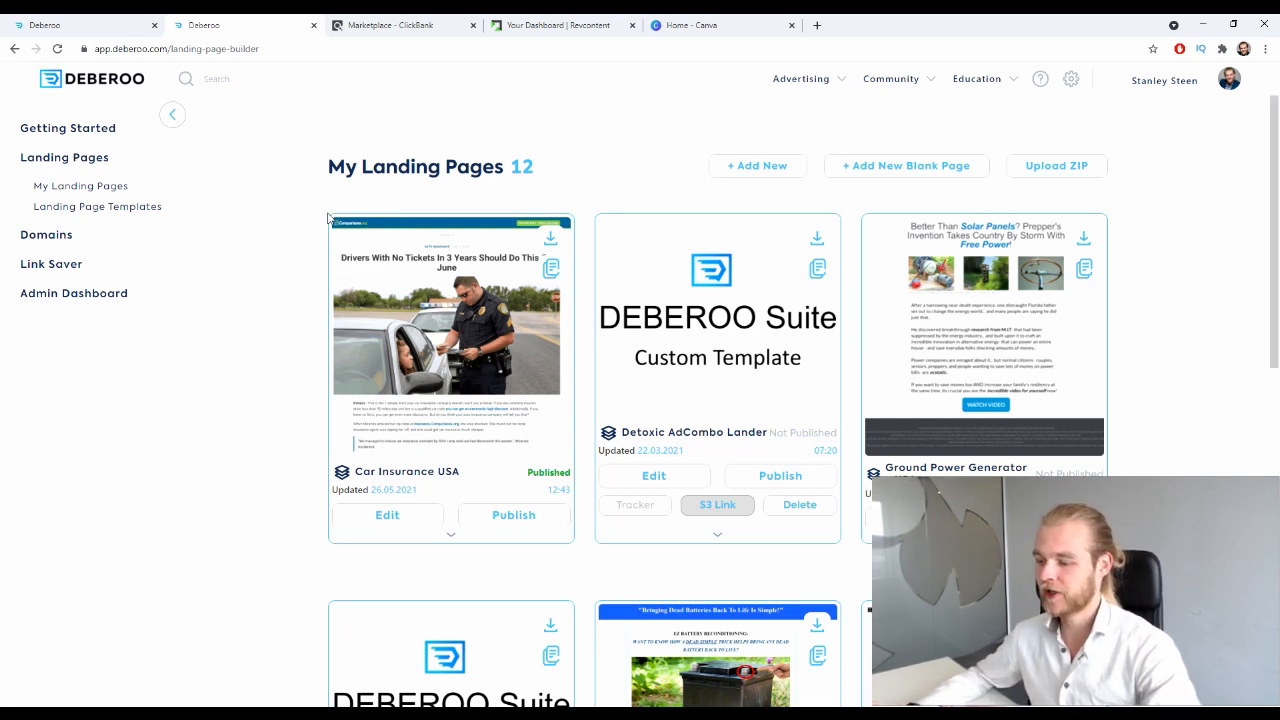
pyautogui.click(122, 207)
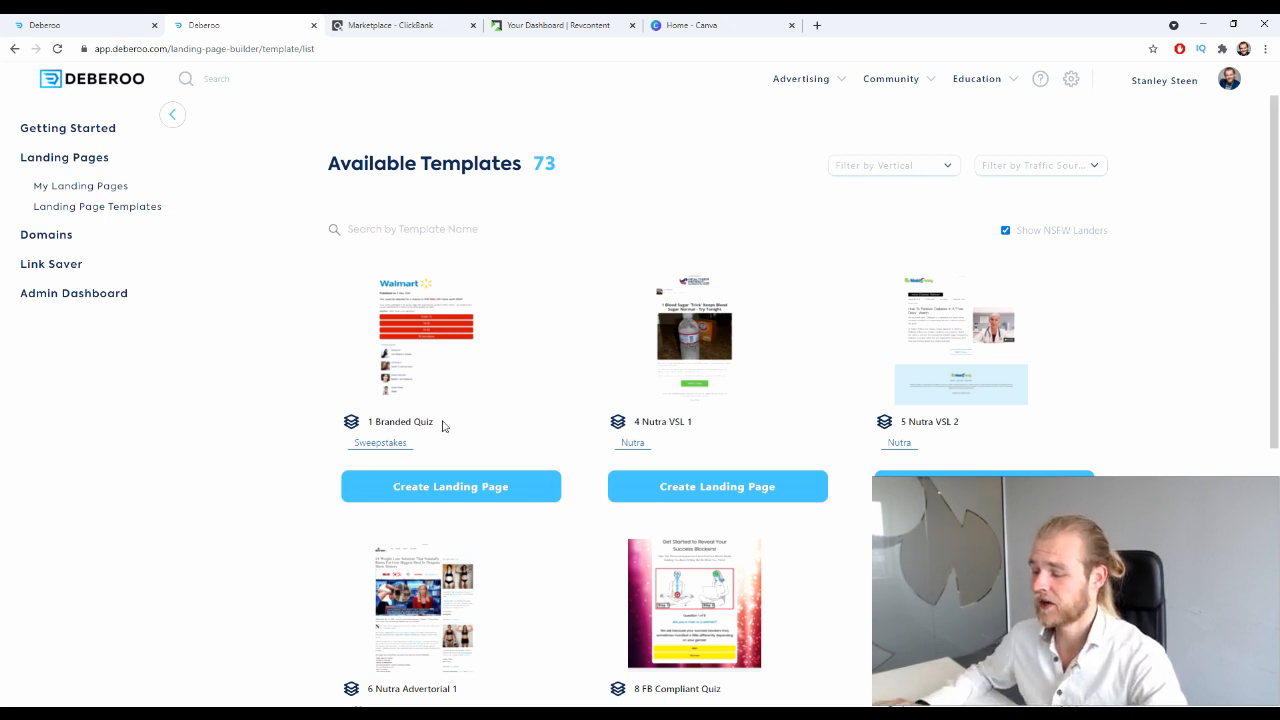
# - Create a landing page named "MX - Resurge" from the 5 Nutra VSL 2 template
pyautogui.click(975, 482)
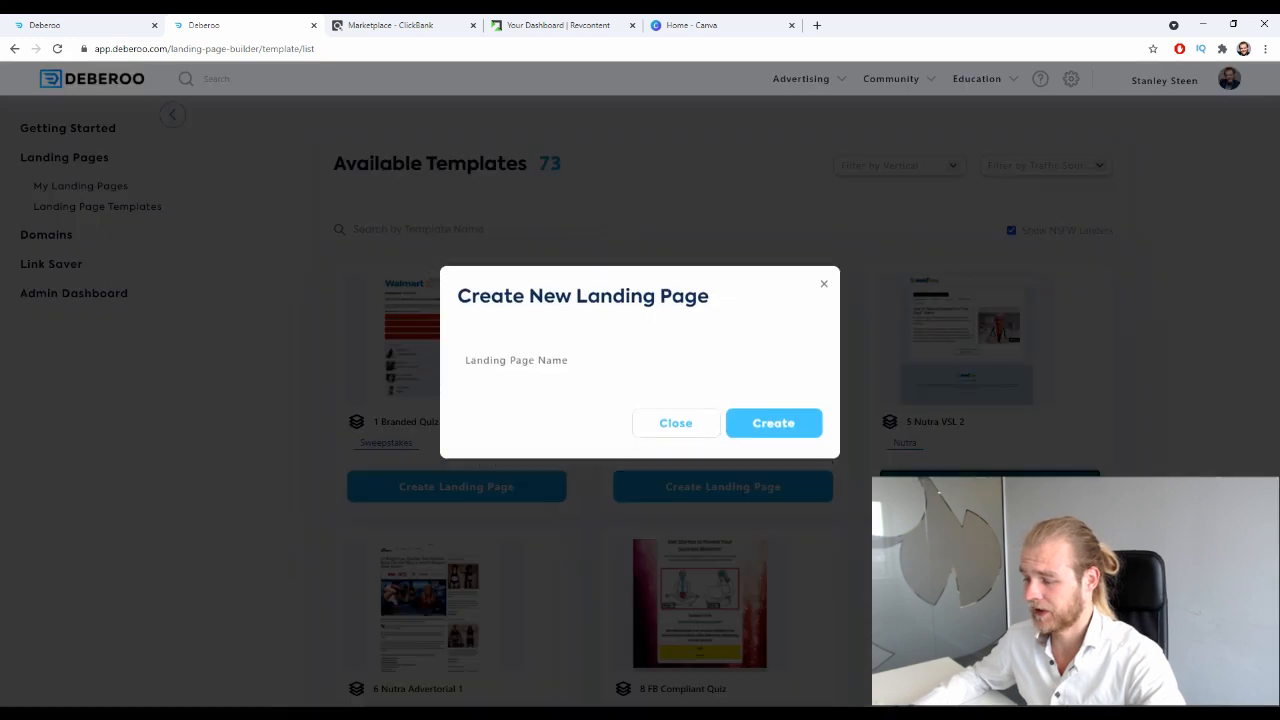
pyautogui.click(513, 374)
pyautogui.write('MX - Res')
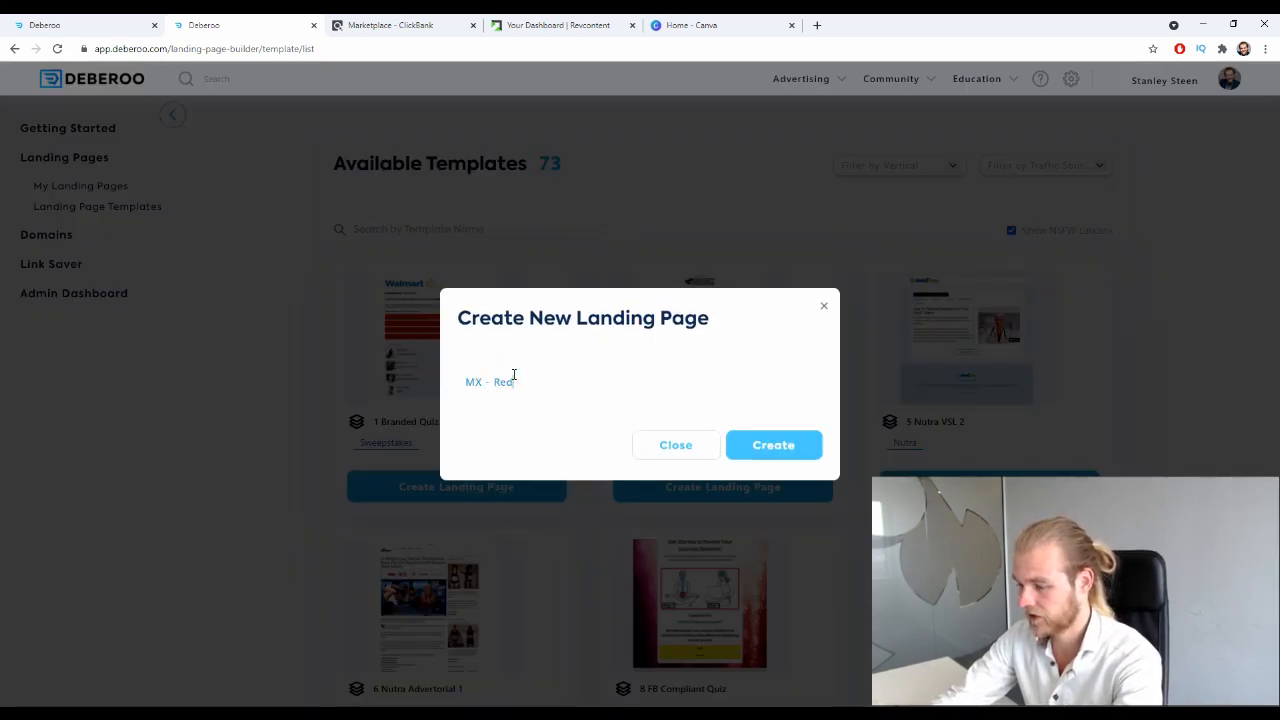
pyautogui.write('urge')
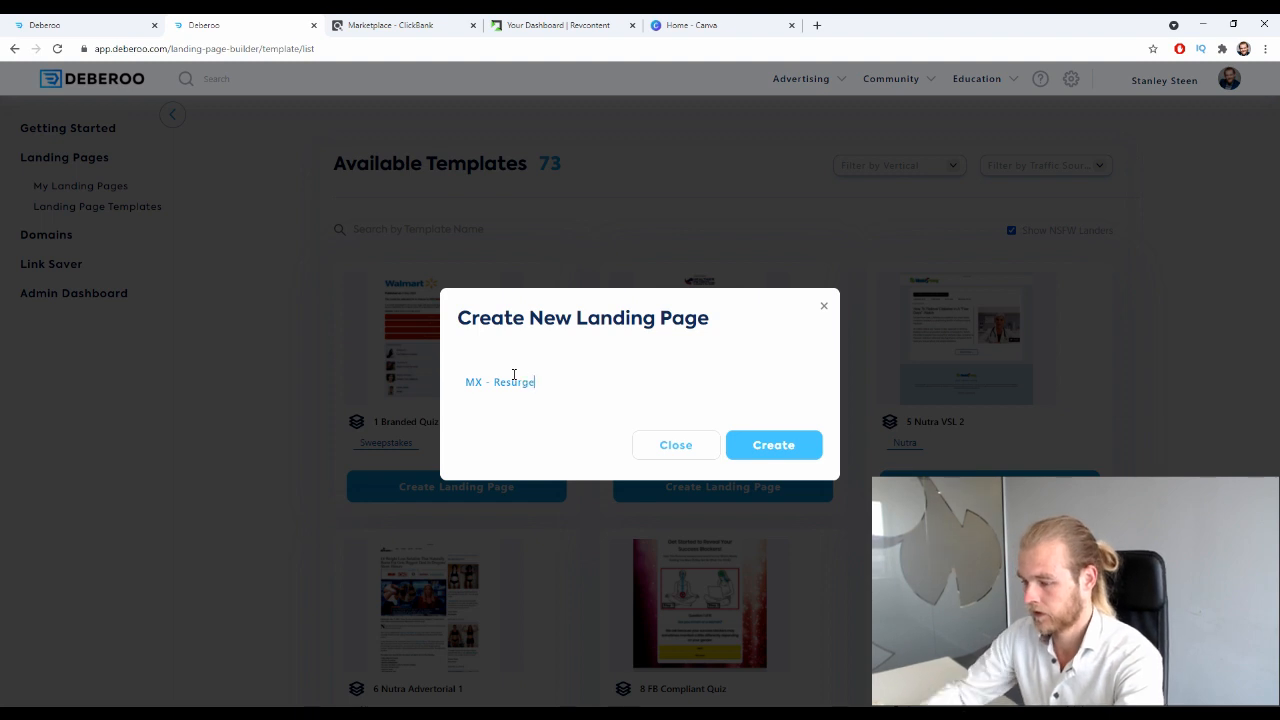
pyautogui.click(815, 437)
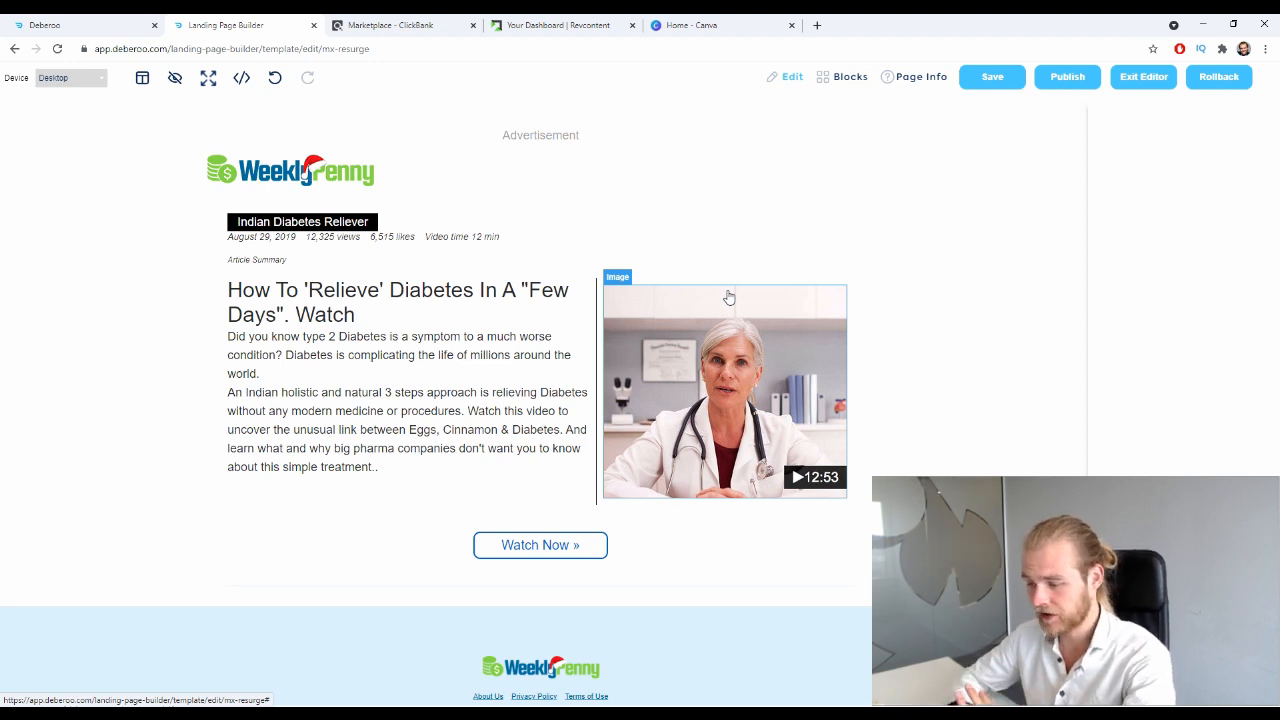
# - Look over the template's headline and the page info's Destination URL setting
pyautogui.click(480, 317)
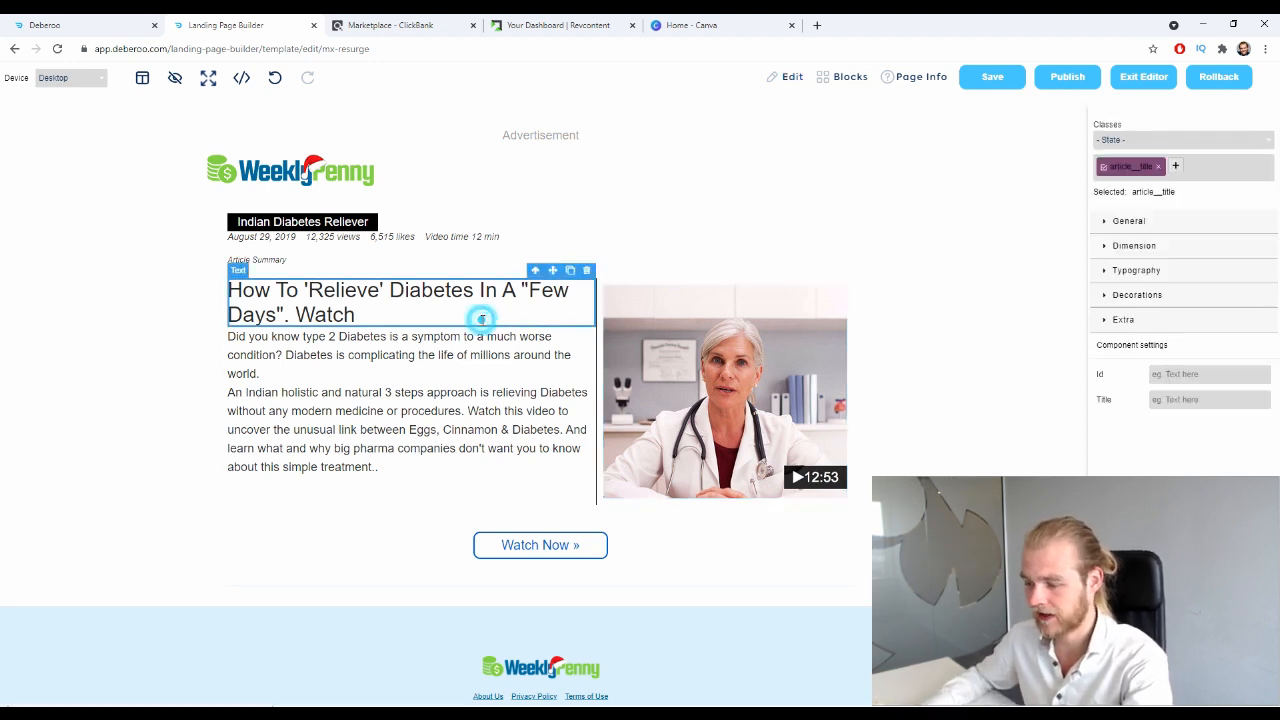
pyautogui.click(109, 364)
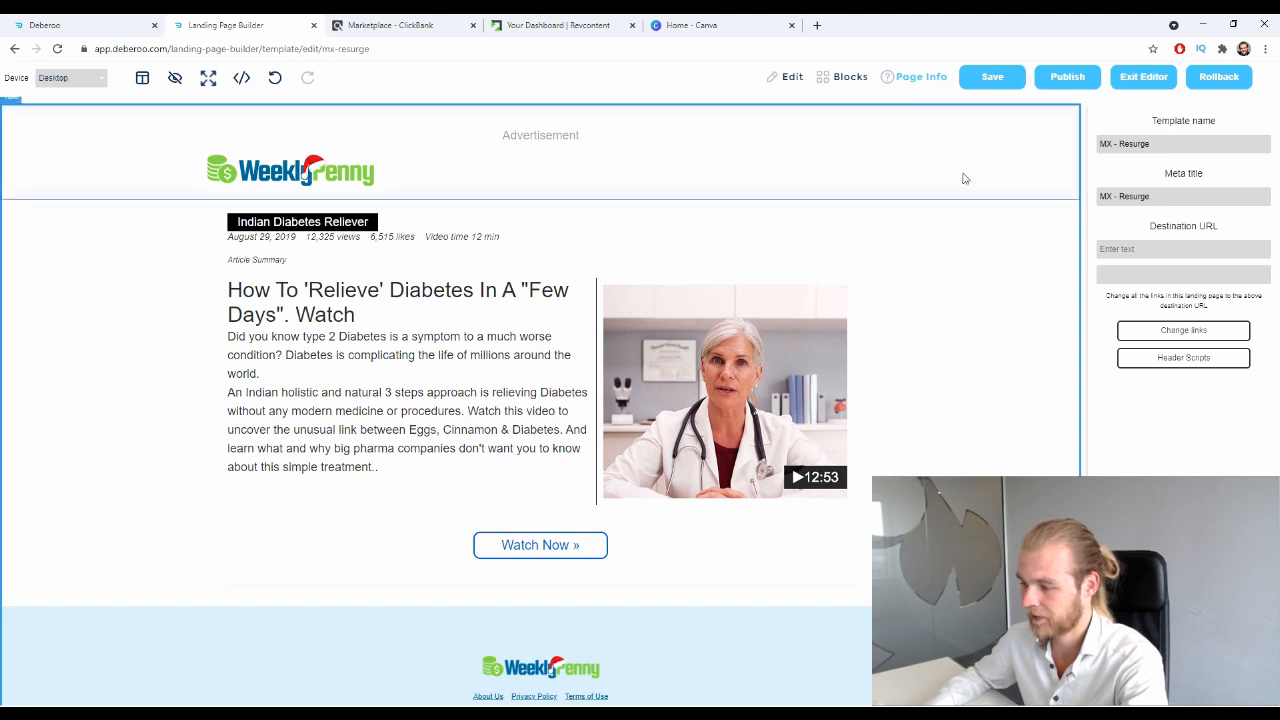
pyautogui.moveTo(1243, 222); pyautogui.dragTo(1148, 228)
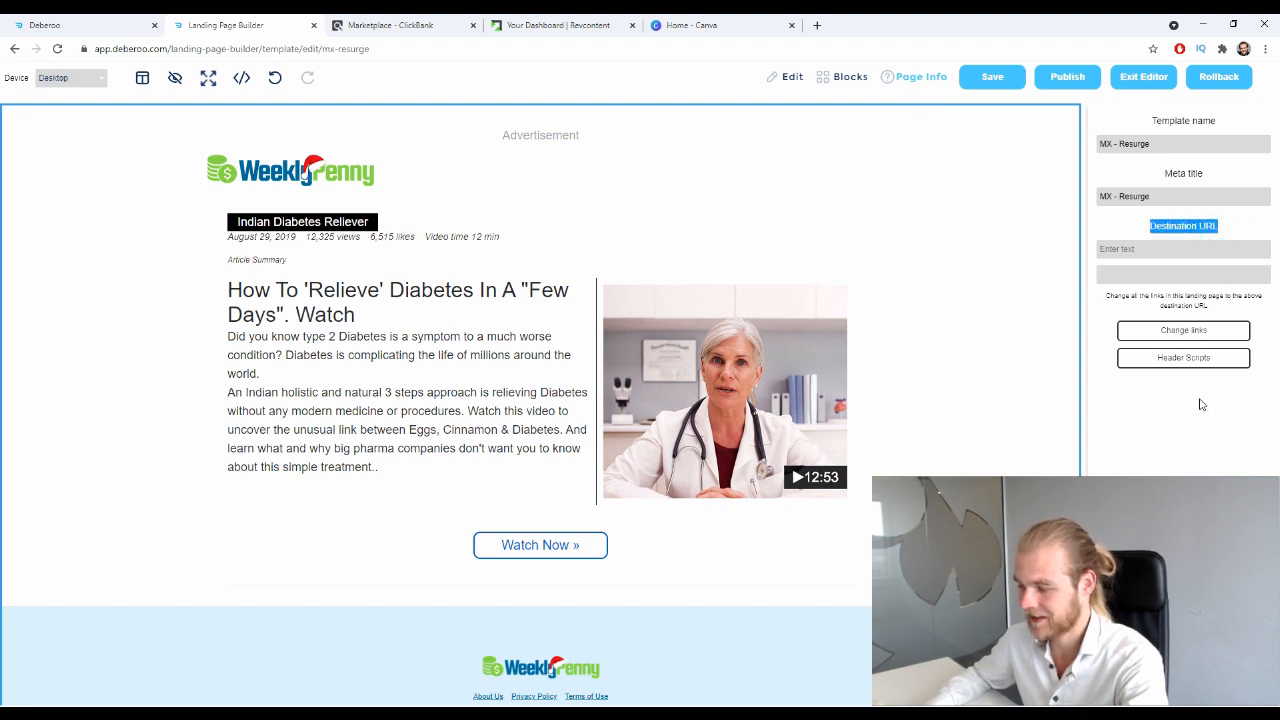
pyautogui.click(1165, 490)
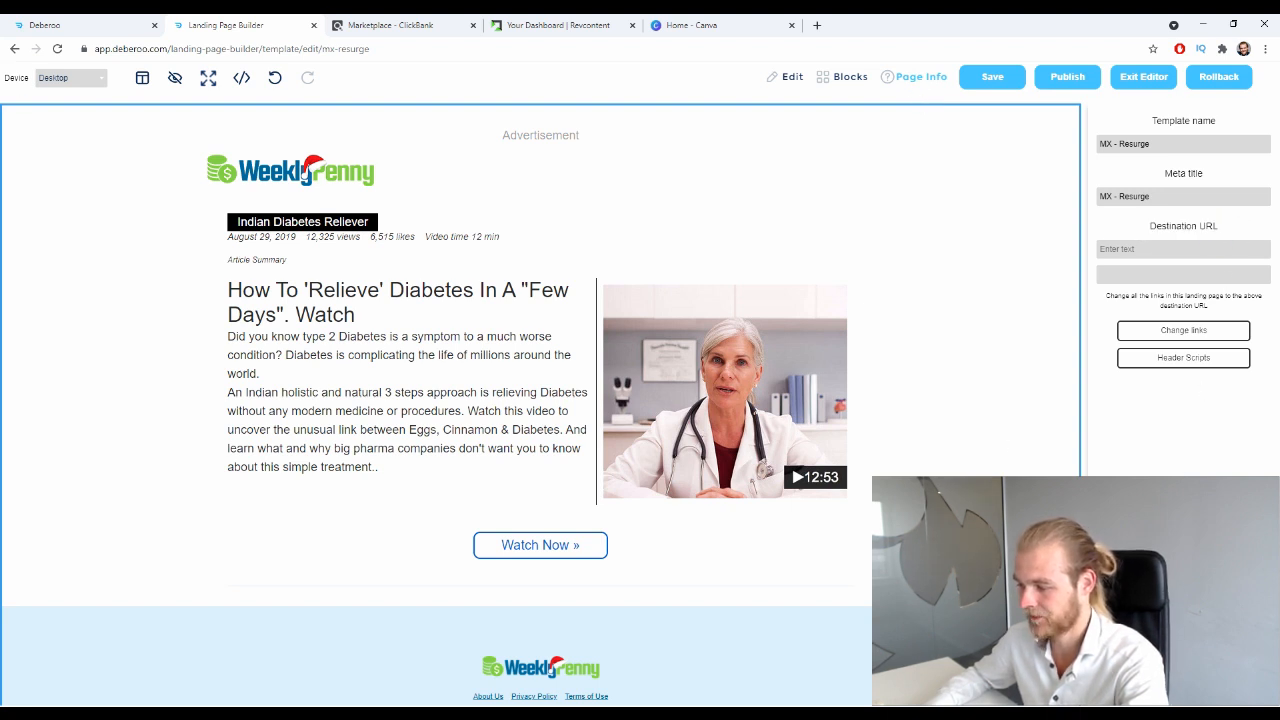
# - Switch to the Deberoo tracker, open the Tracking URLs in its settings, and copy the Click URL
pyautogui.click(67, 22)
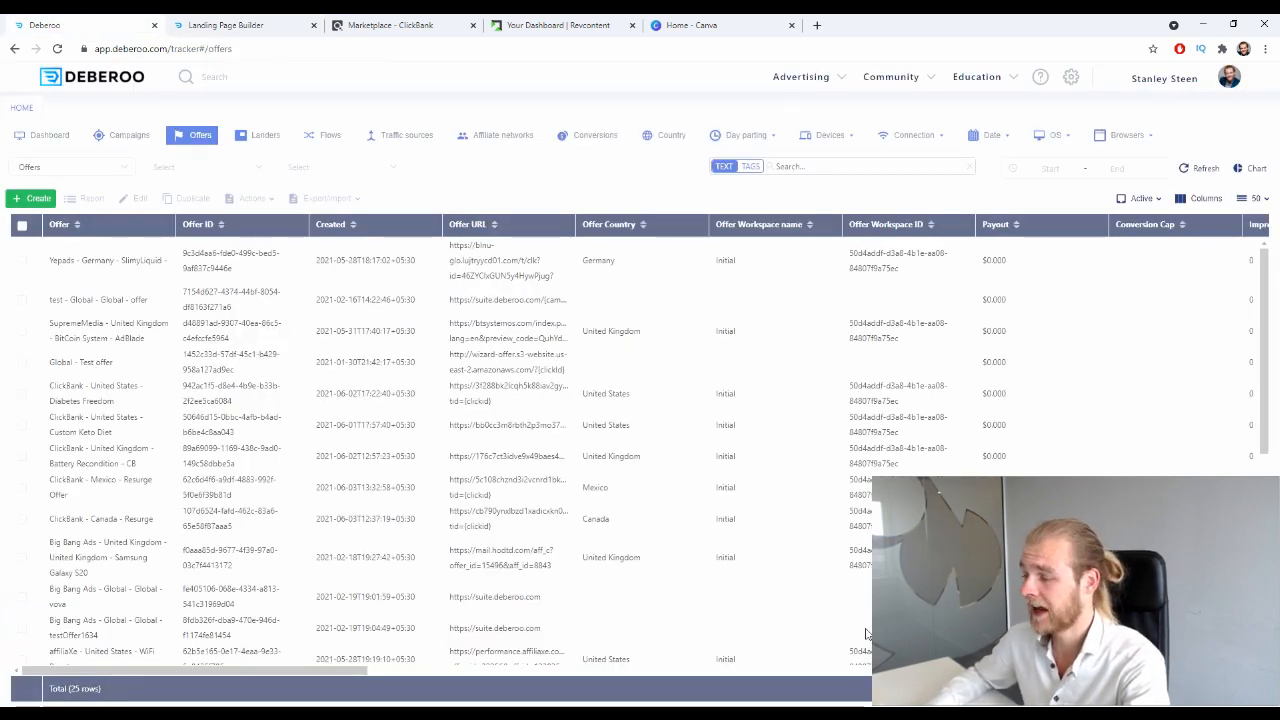
pyautogui.click(1178, 80)
pyautogui.click(1182, 130)
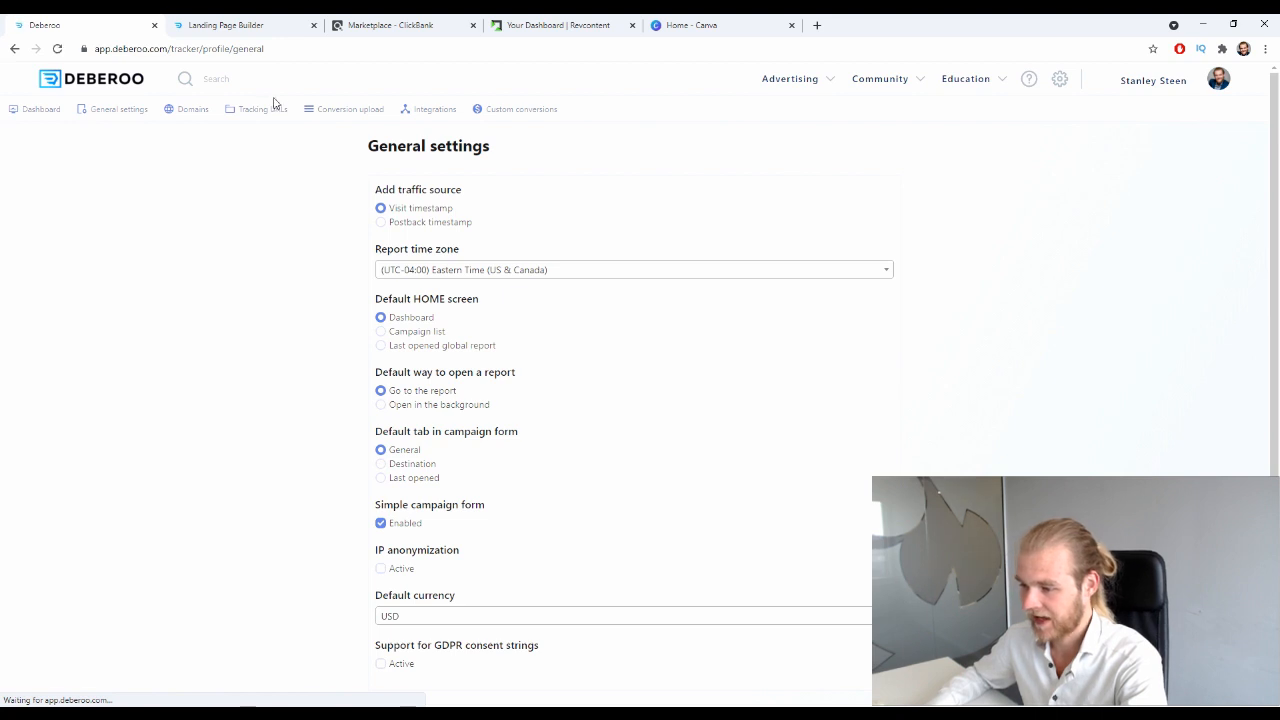
pyautogui.click(266, 112)
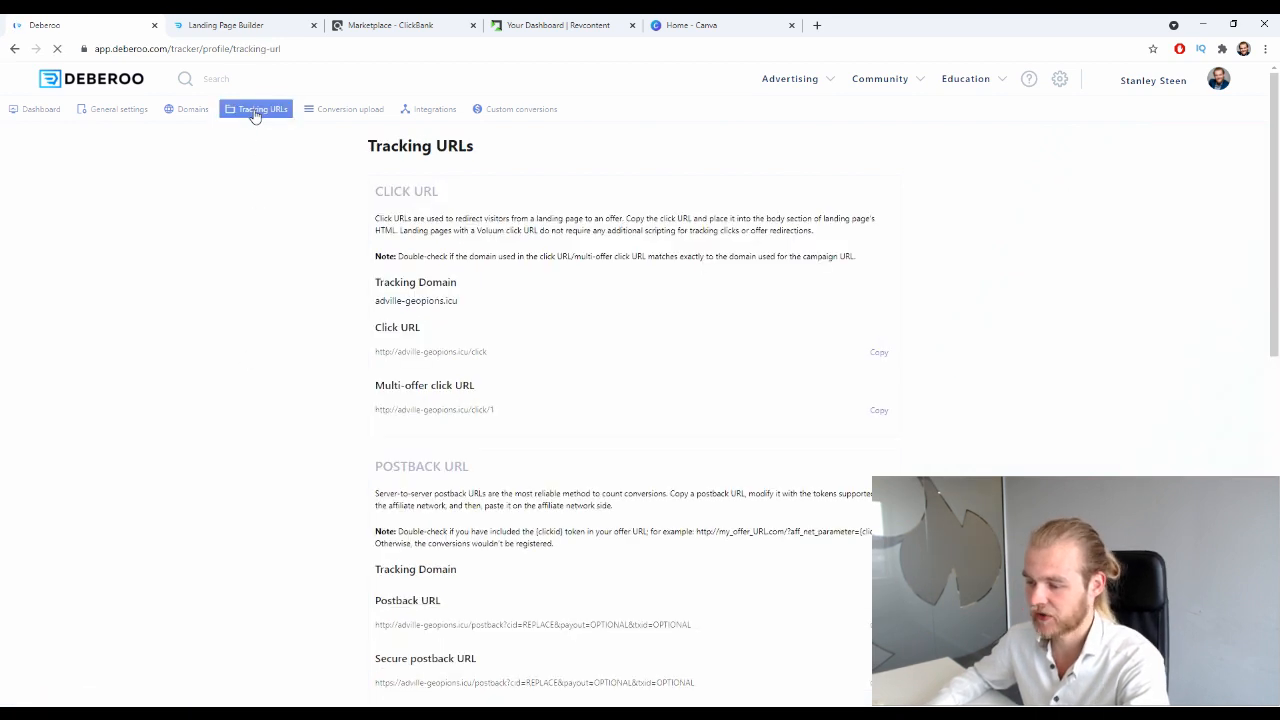
pyautogui.moveTo(497, 357); pyautogui.dragTo(297, 357)
pyautogui.hotkey('ctrl', 'c')
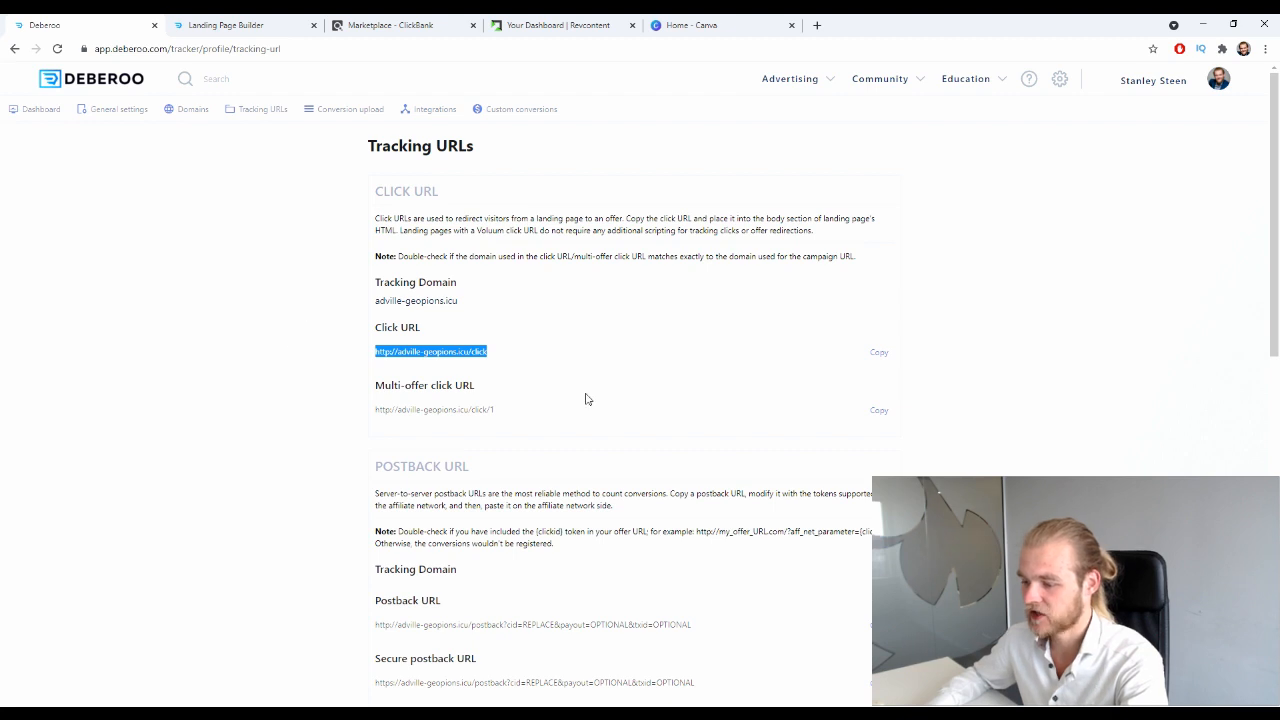
pyautogui.click(280, 24)
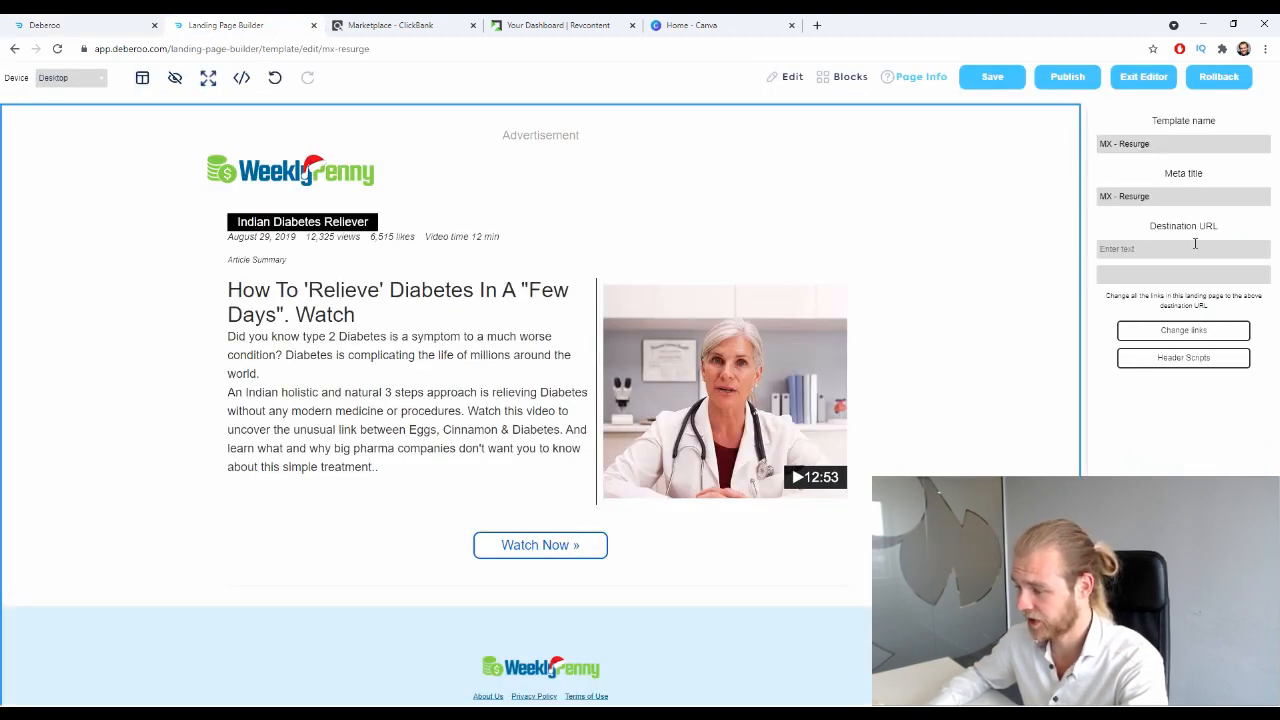
pyautogui.click(1114, 249)
pyautogui.hotkey('ctrl', 'v')
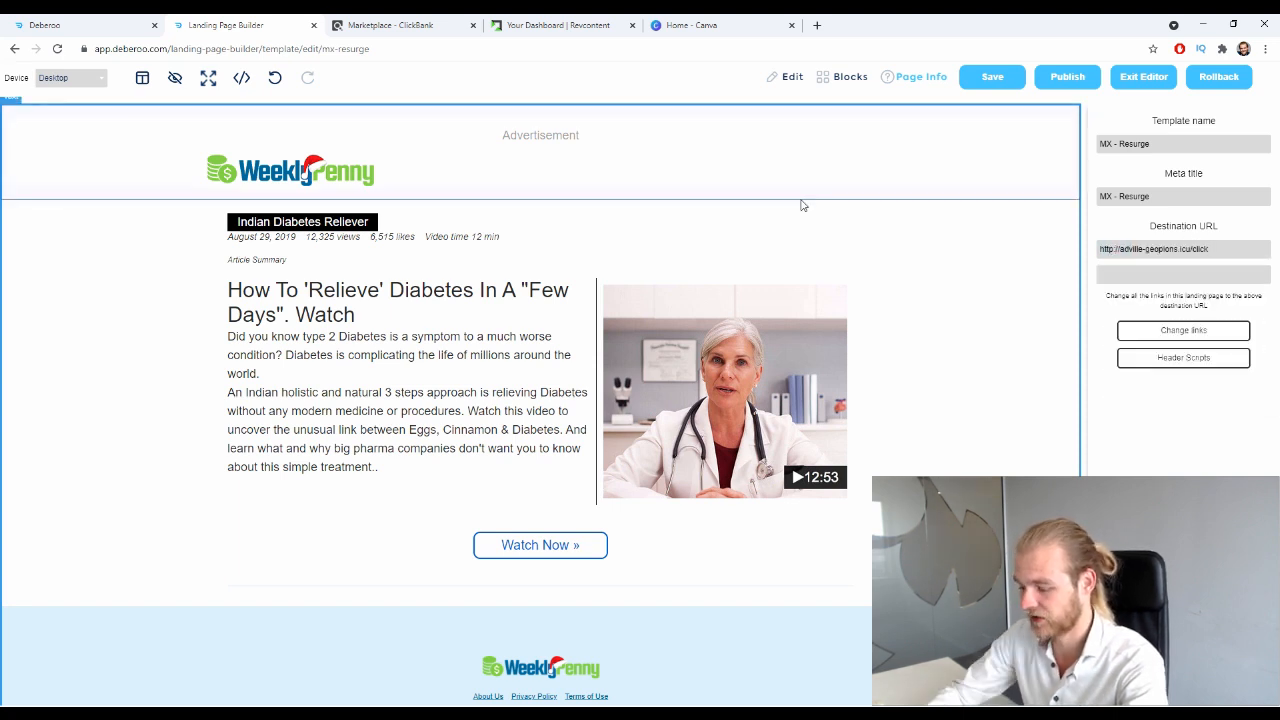
pyautogui.write('s')
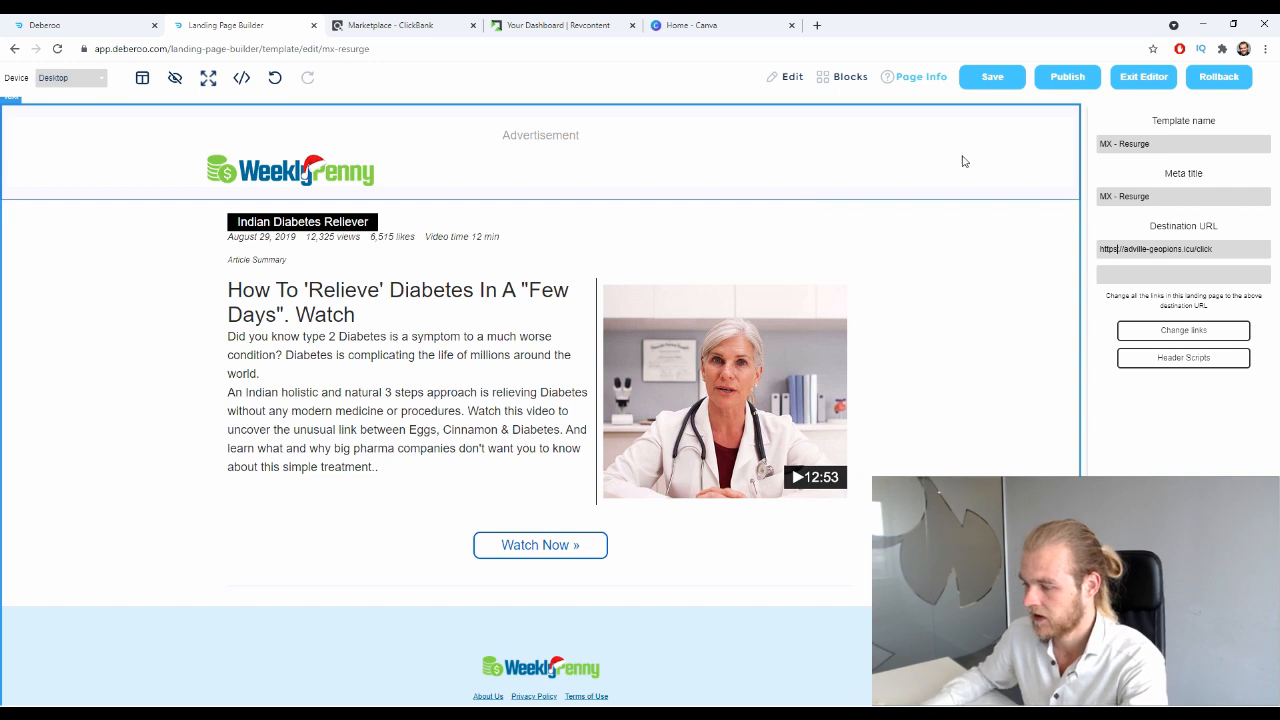
pyautogui.click(1192, 335)
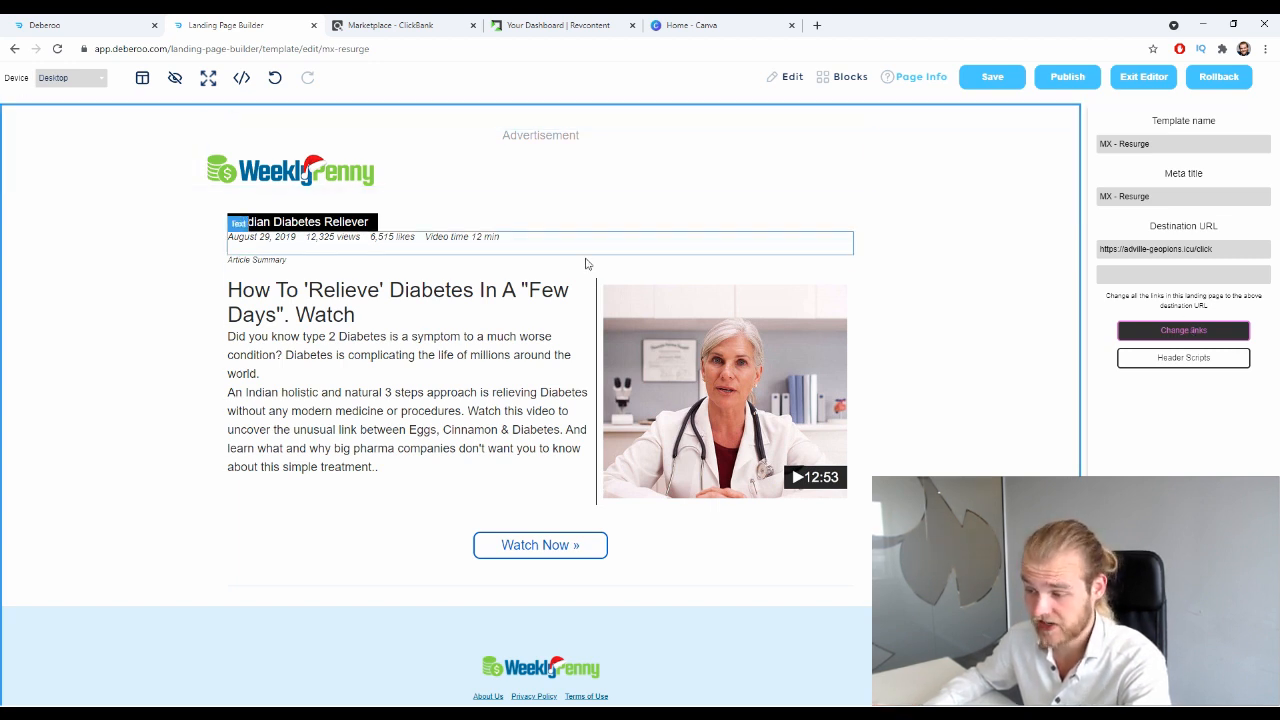
# - Publish the landing page on the imakeshhmoney-com domain and open the published page
pyautogui.click(1087, 86)
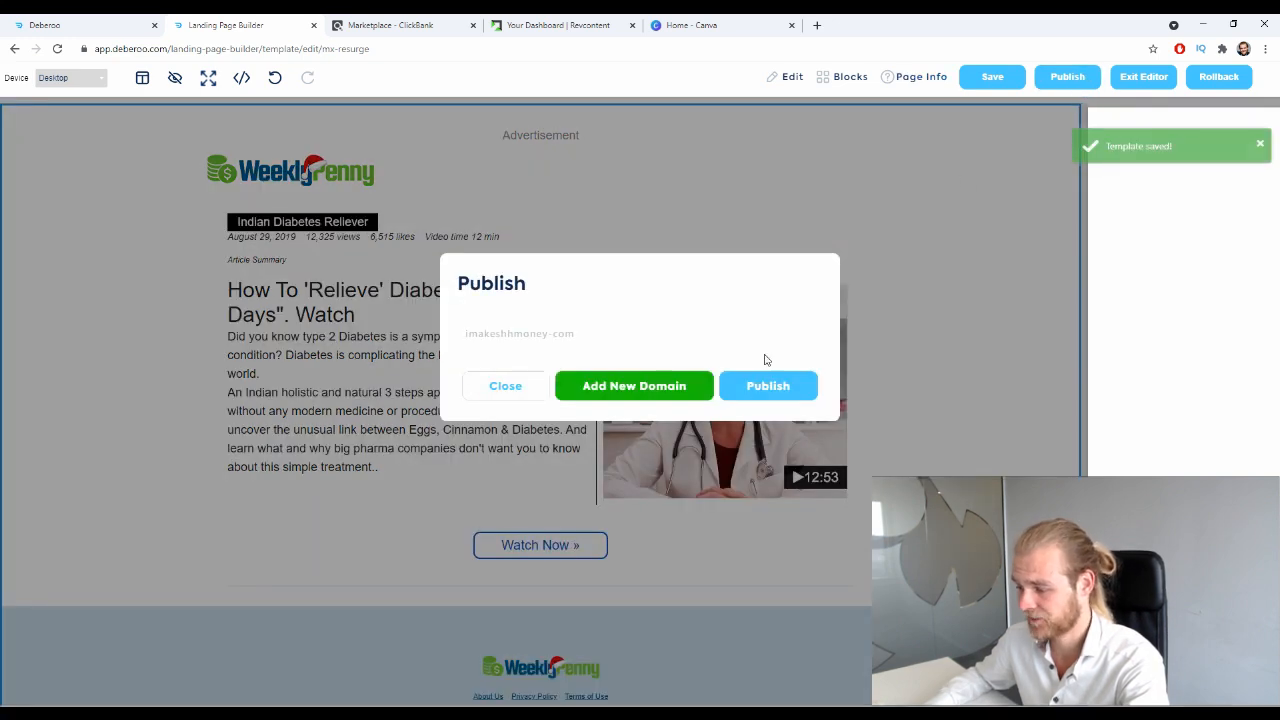
pyautogui.click(760, 396)
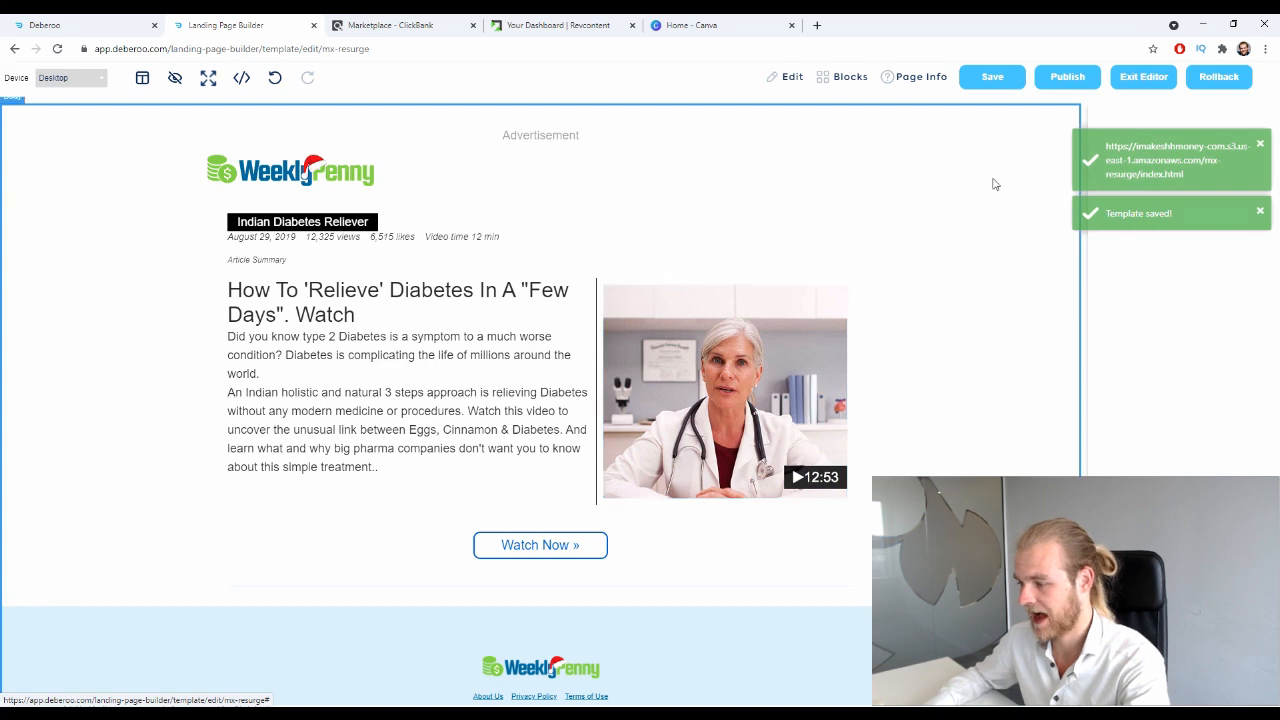
pyautogui.click(1150, 150)
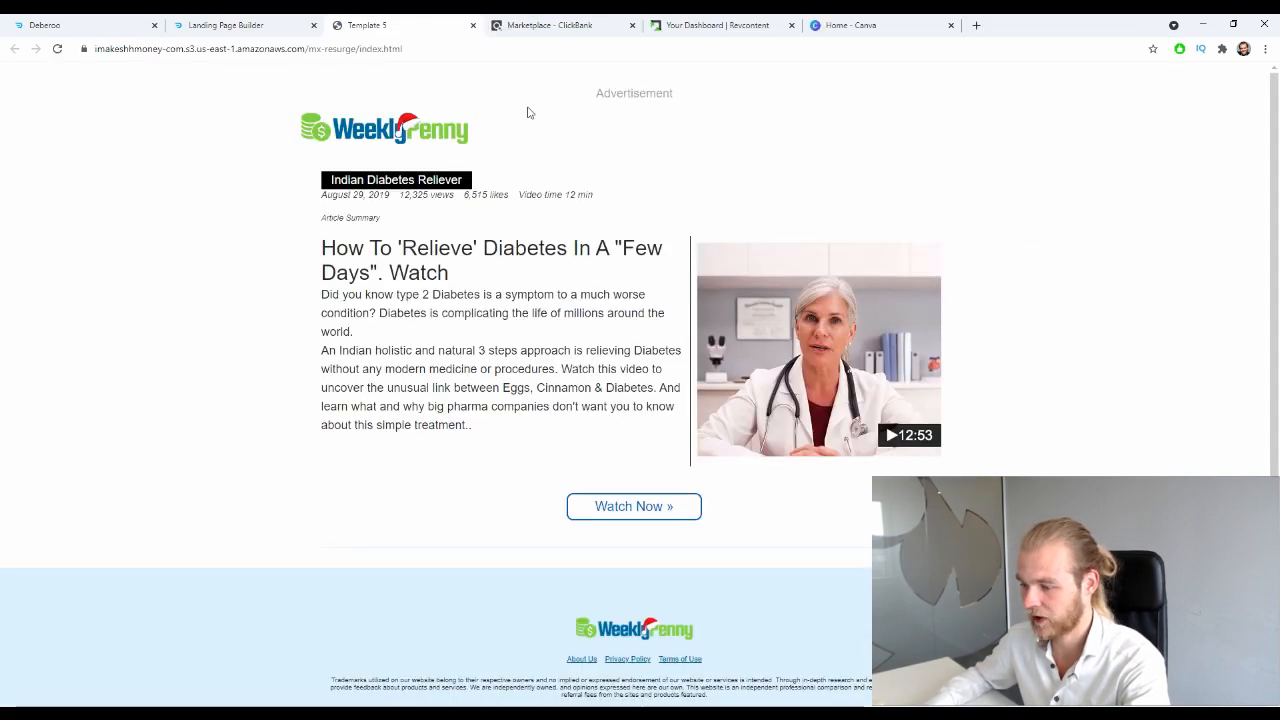
# - Look over the published landing page and copy its web address
pyautogui.scroll(-1, 510, 150)
pyautogui.scroll(1, 485, 190)
pyautogui.scroll(-1, 480, 174)
pyautogui.scroll(1, 460, 160)
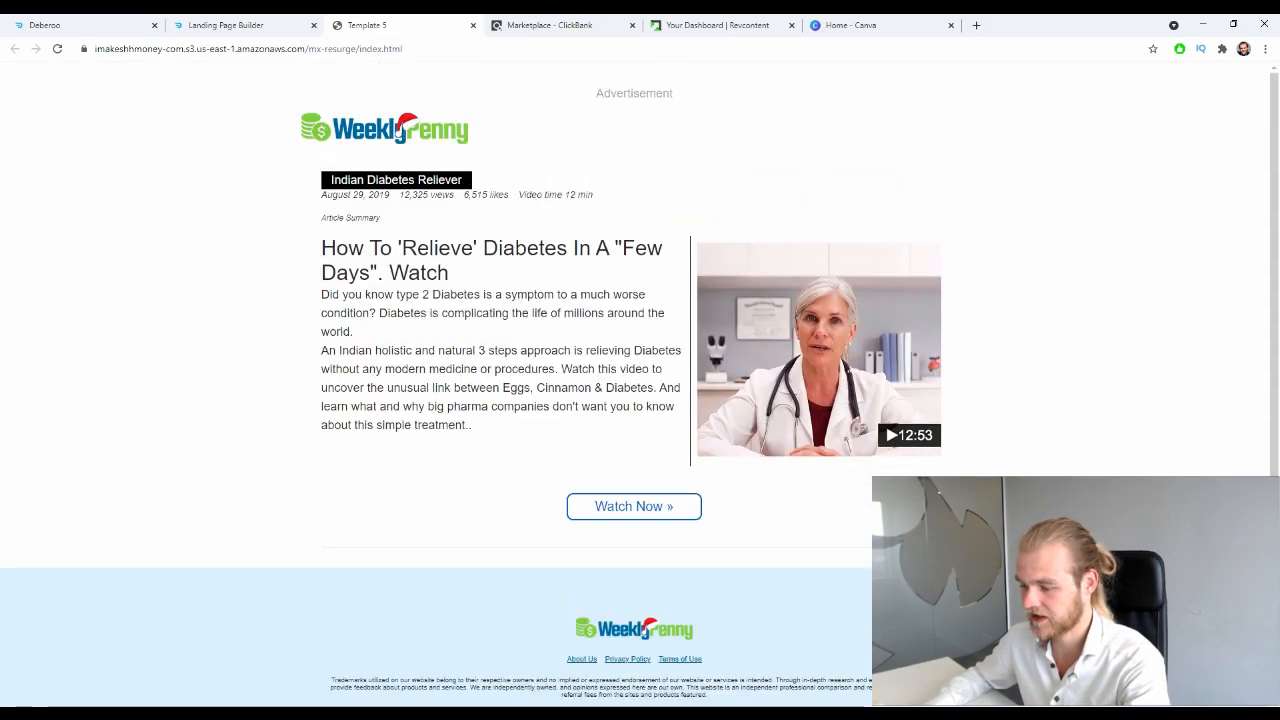
pyautogui.click(355, 48)
pyautogui.hotkey('ctrl', 'c')
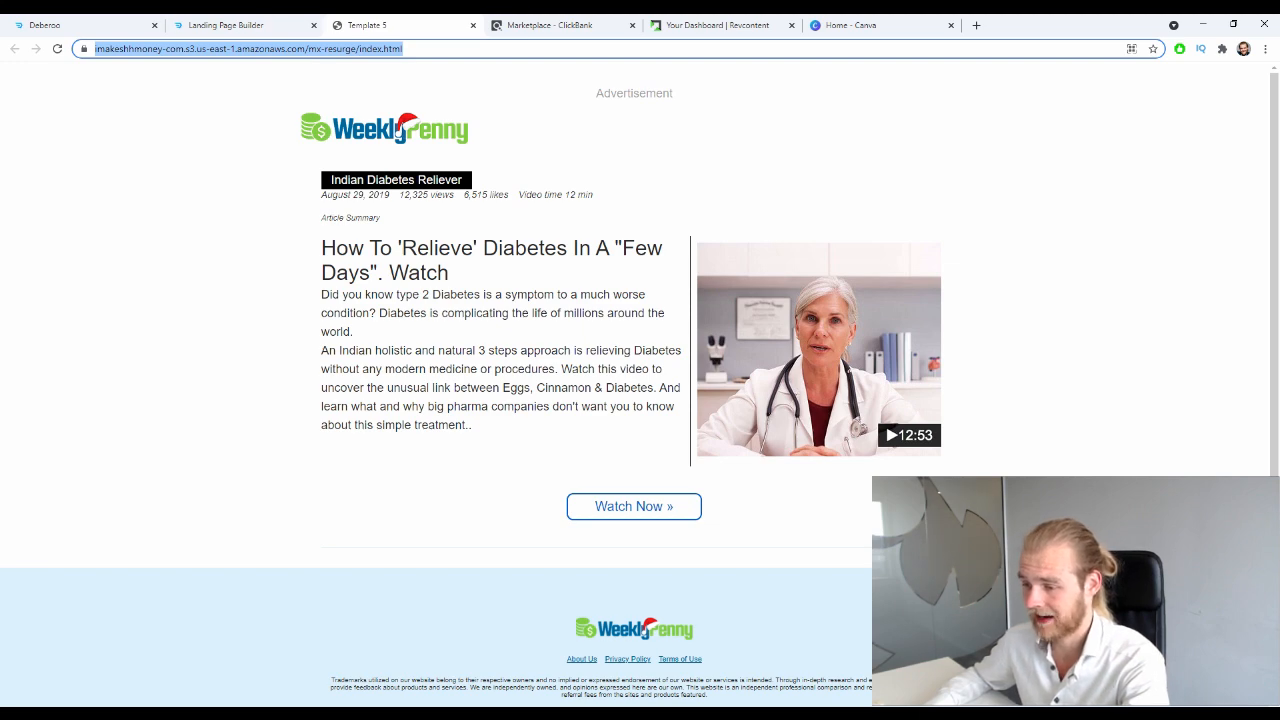
# - Return to the Deberoo tracker and start a new lander with workspace Initial and country tag Mexico
pyautogui.click(112, 20)
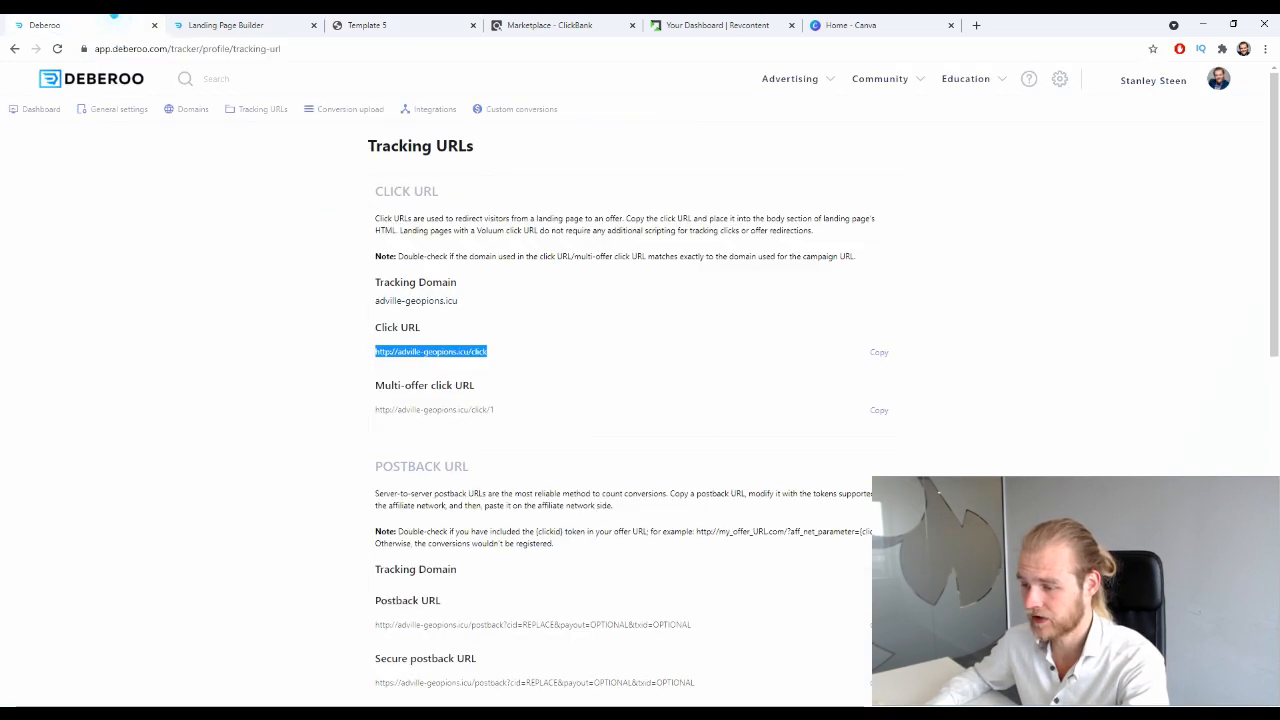
pyautogui.click(36, 109)
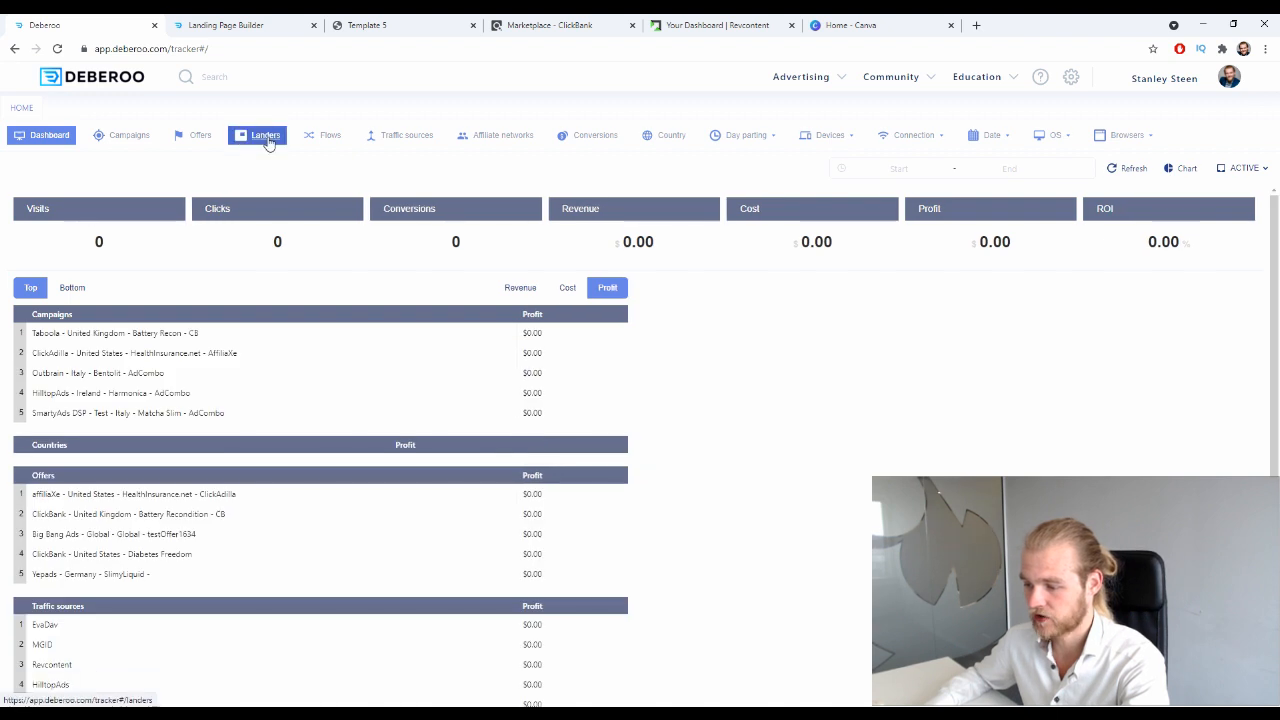
pyautogui.click(265, 135)
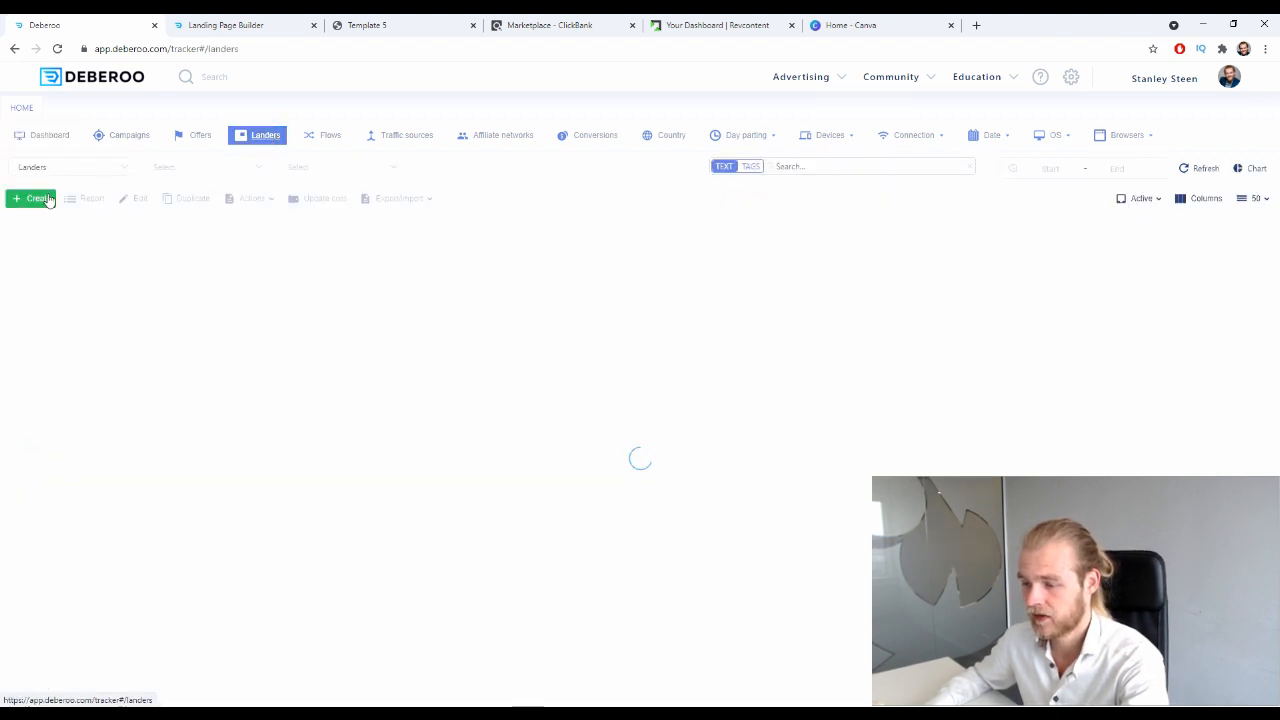
pyautogui.click(40, 198)
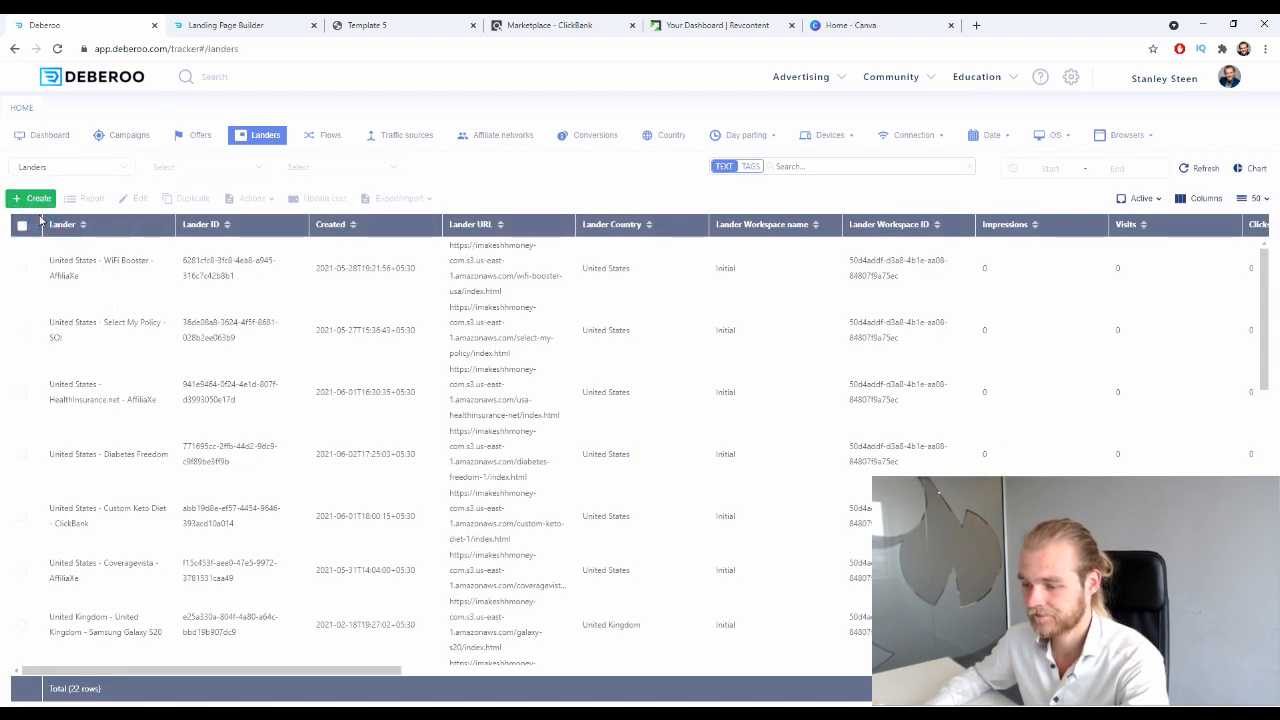
pyautogui.click(38, 218)
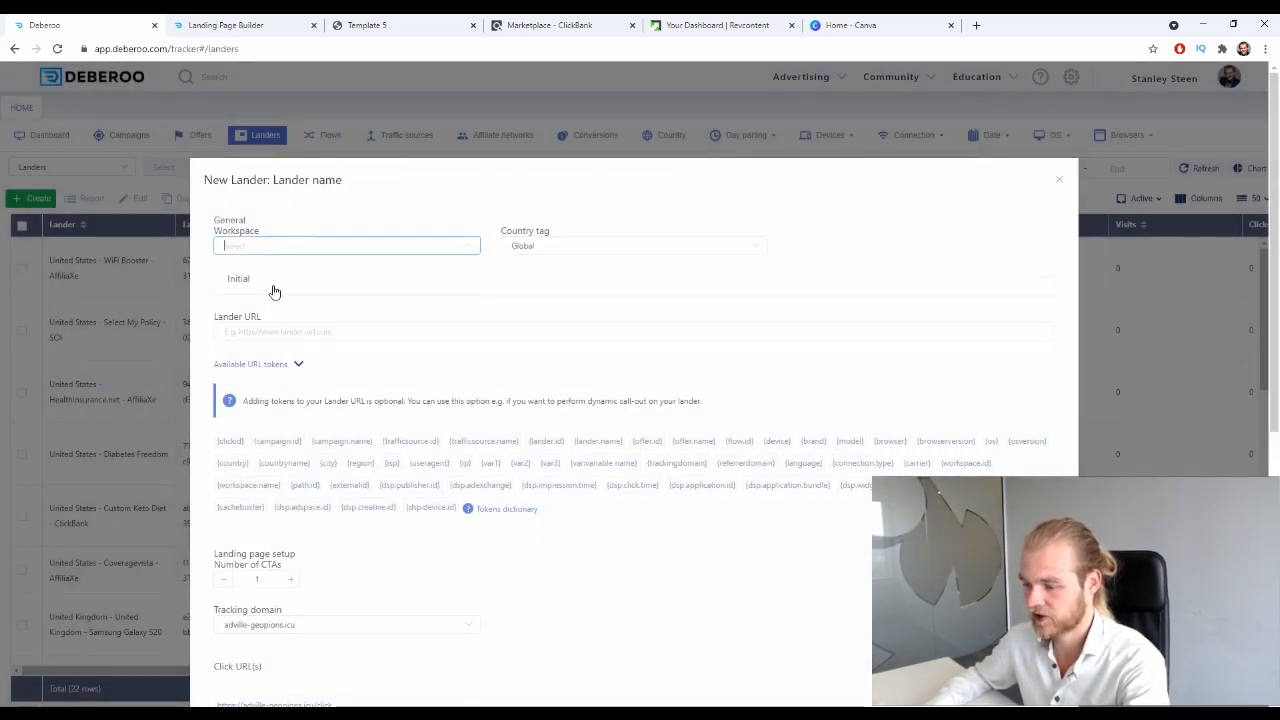
pyautogui.click(634, 253)
pyautogui.write('m')
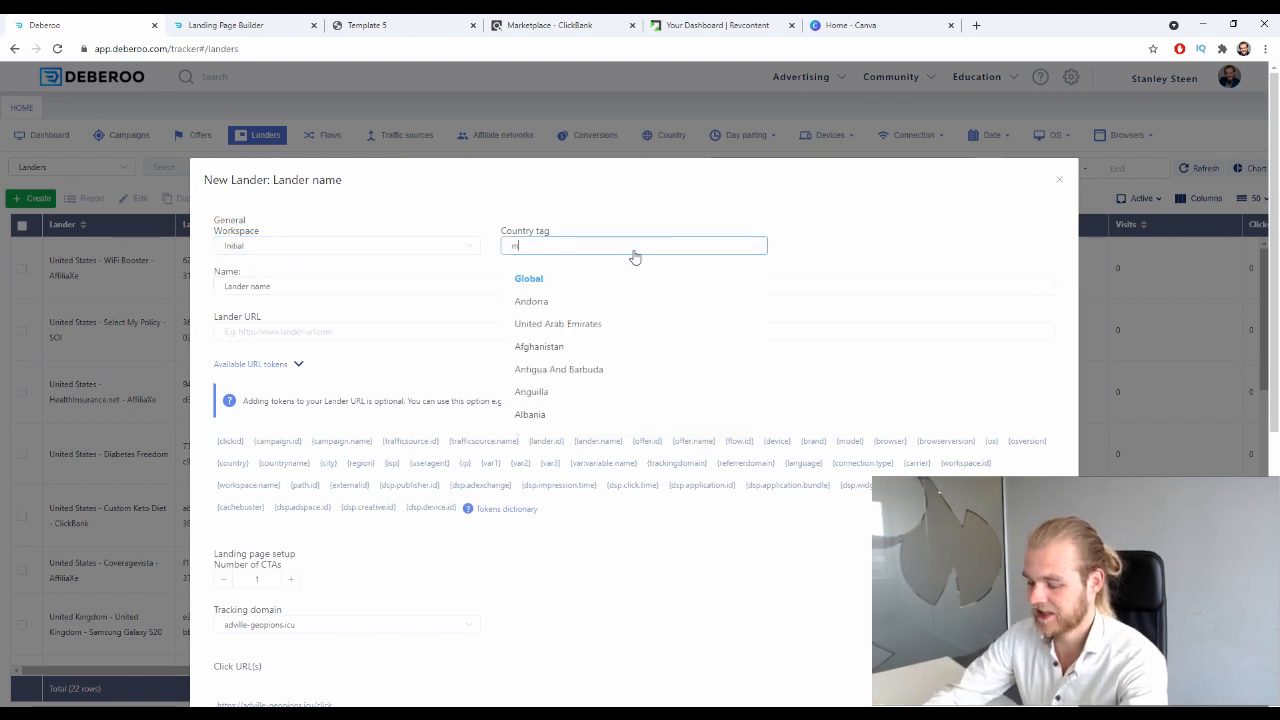
pyautogui.write('ex')
pyautogui.click(672, 278)
# - Name the lander "Resurge VSL", paste the copied page address as its lander URL, and save it
pyautogui.click(290, 290)
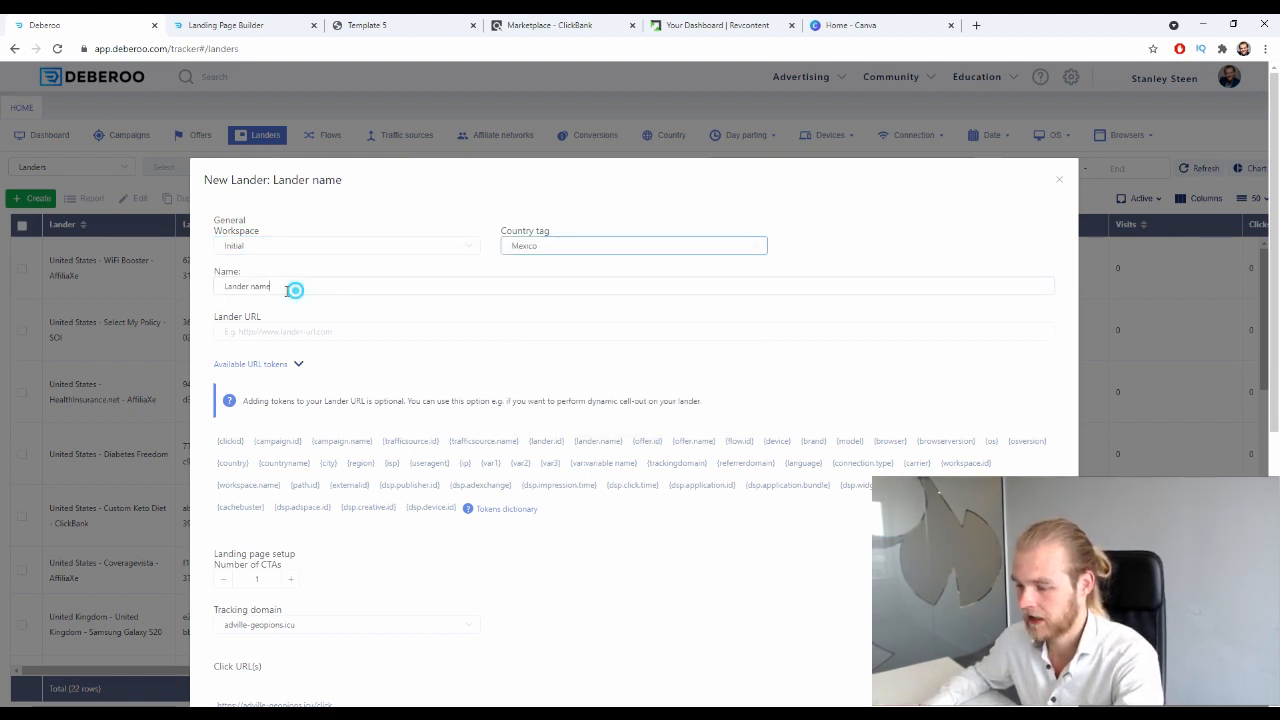
pyautogui.moveTo(290, 290); pyautogui.dragTo(208, 291)
pyautogui.write('Res')
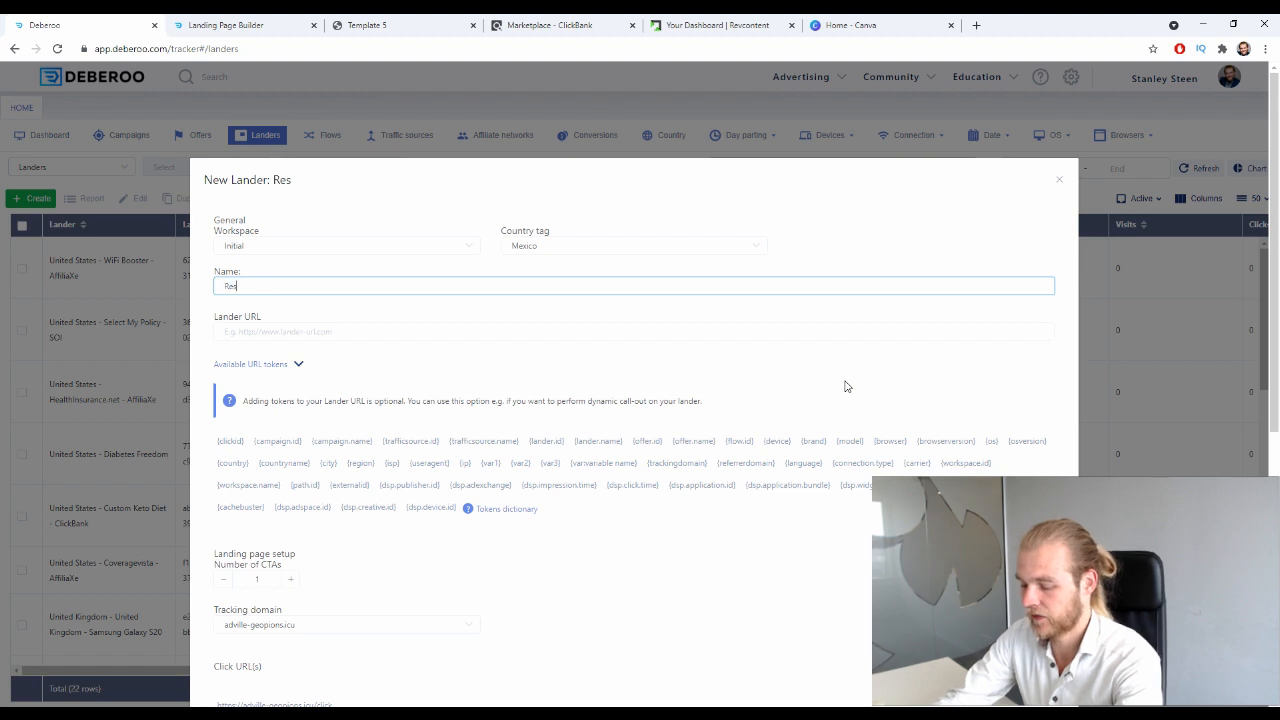
pyautogui.write('urge VSL')
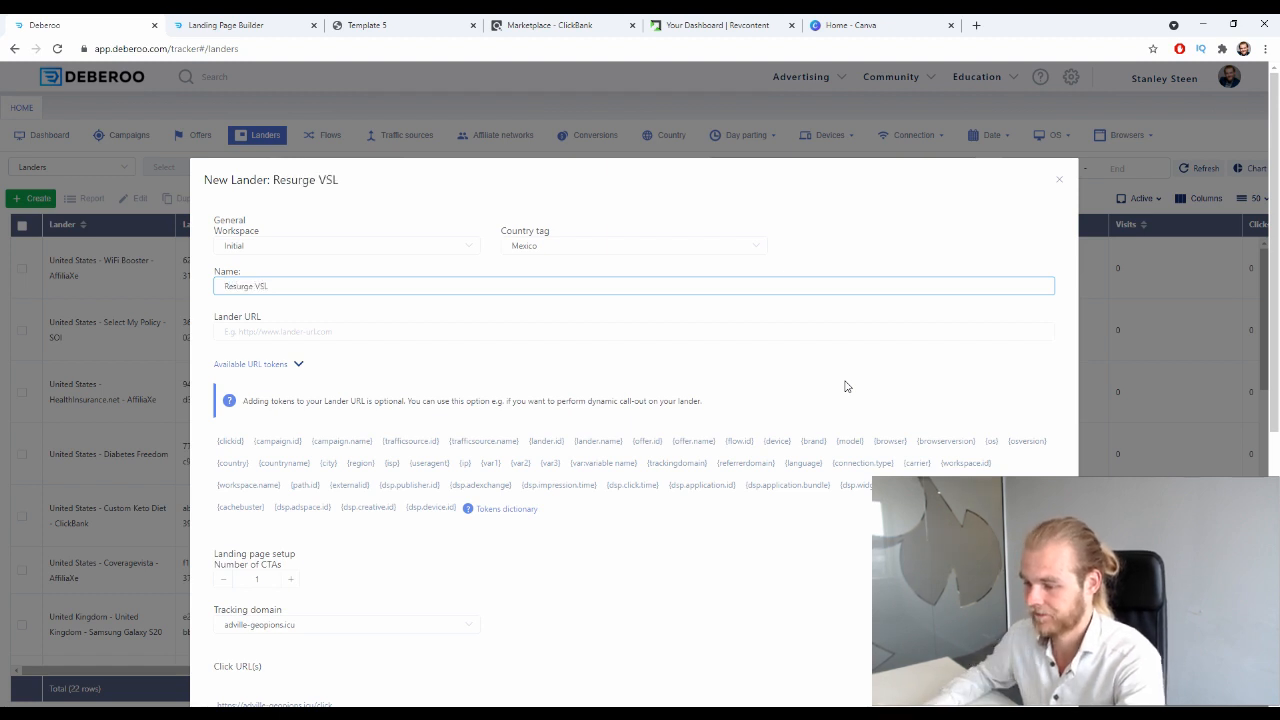
pyautogui.click(320, 335)
pyautogui.hotkey('ctrl', 'v')
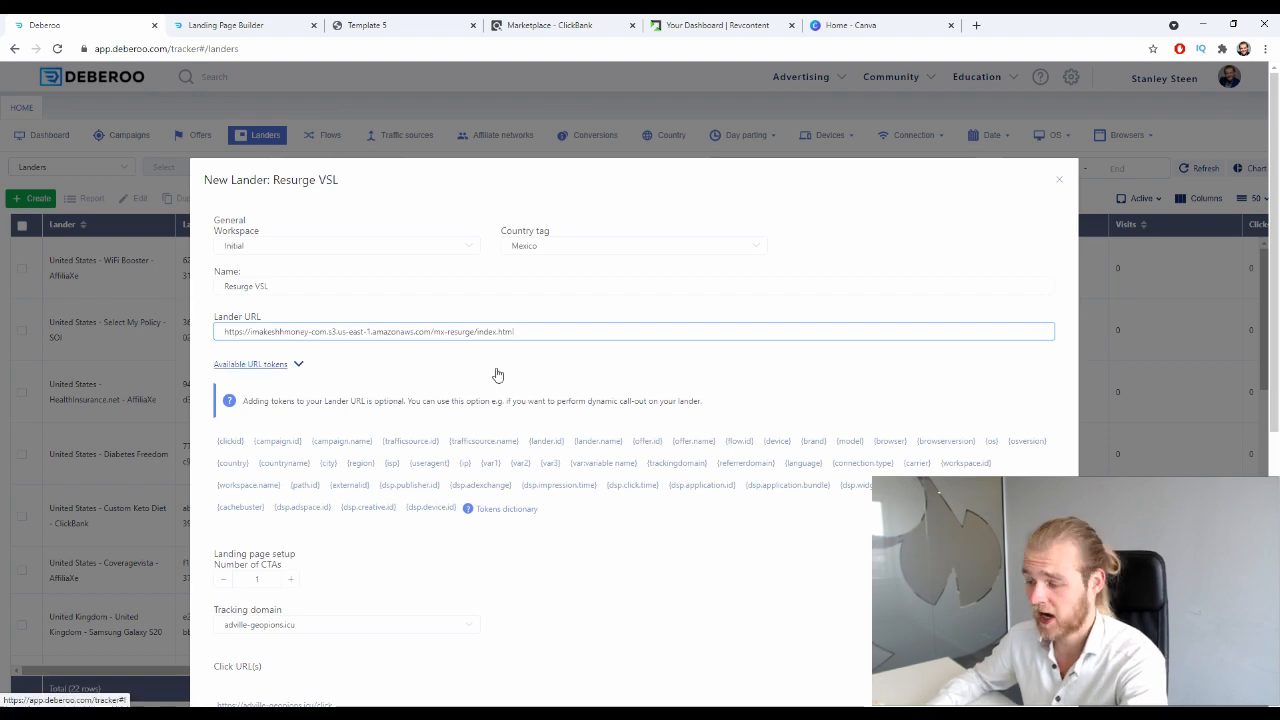
pyautogui.scroll(-5, 471, 331)
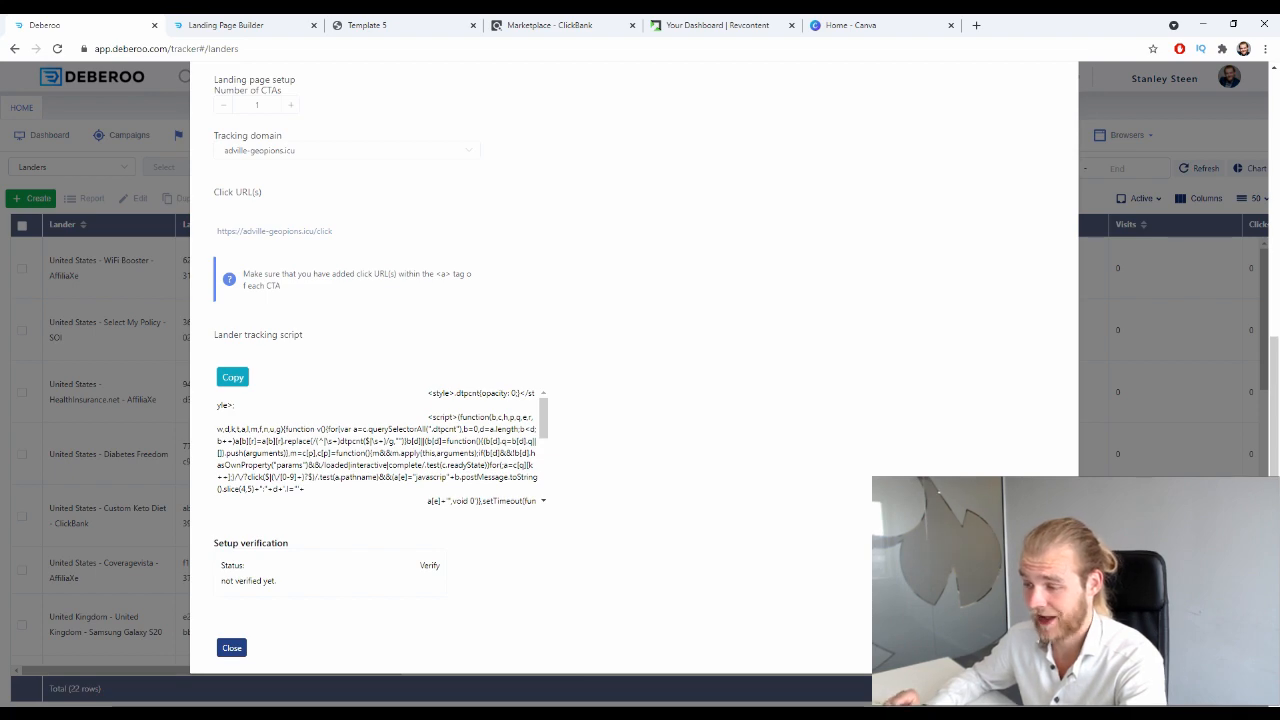
pyautogui.press('Escape')
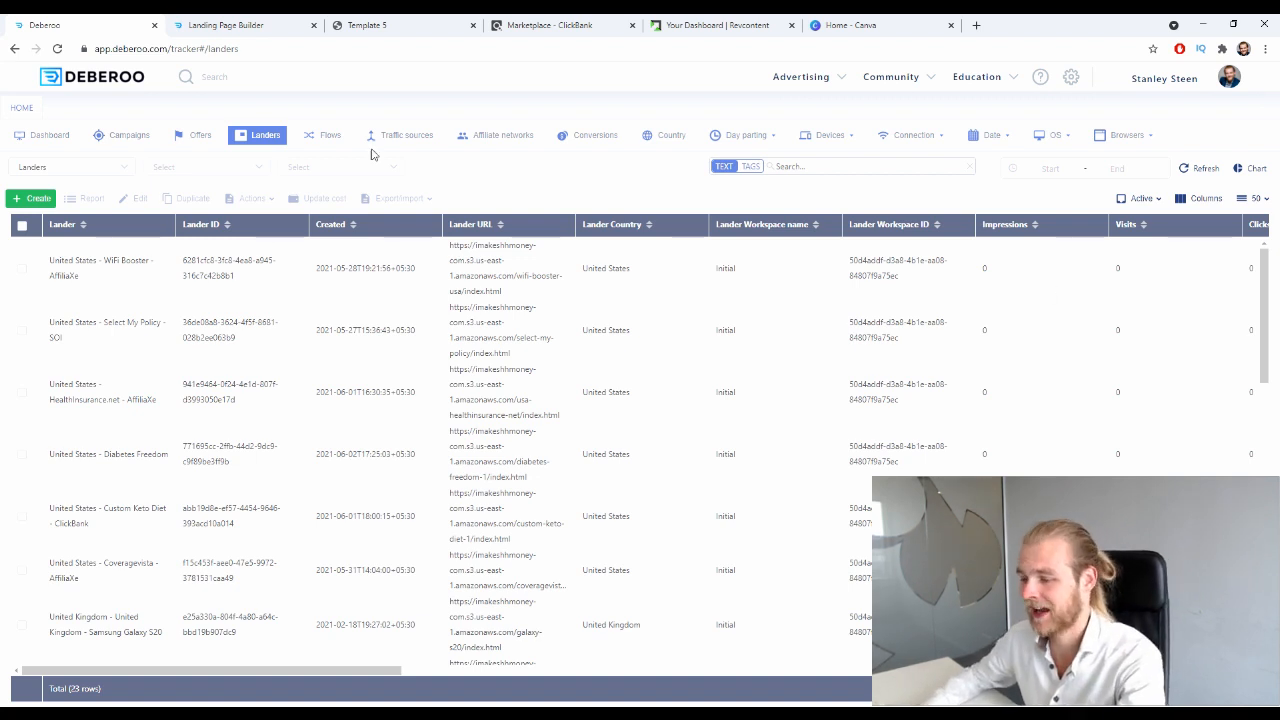
# - Start a new simple campaign in the tracker and assign it to the Initial workspace
pyautogui.click(134, 138)
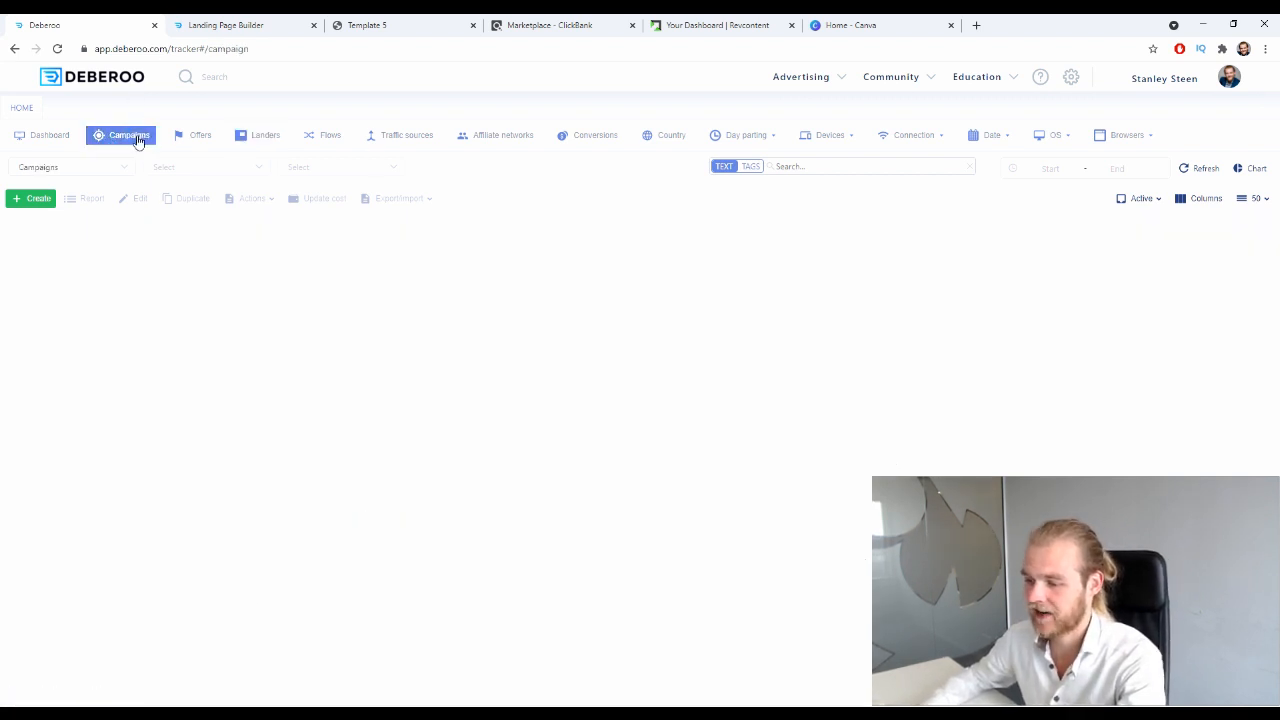
pyautogui.click(36, 199)
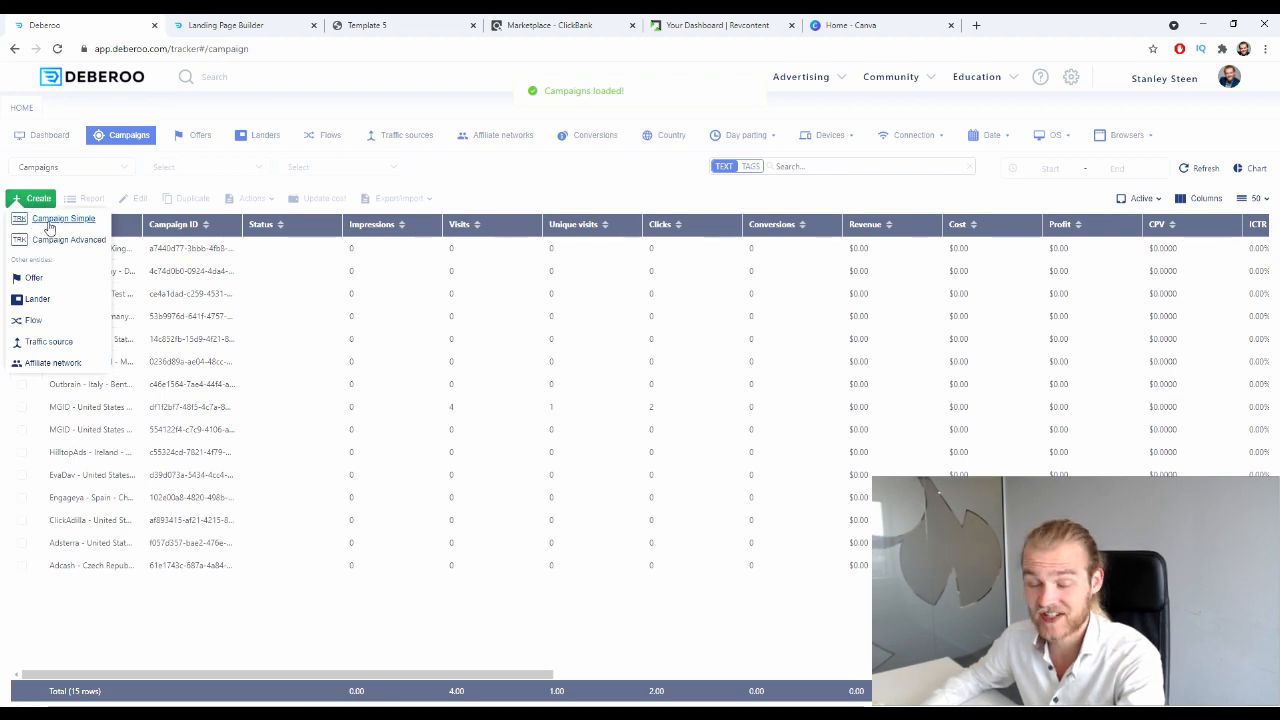
pyautogui.click(55, 219)
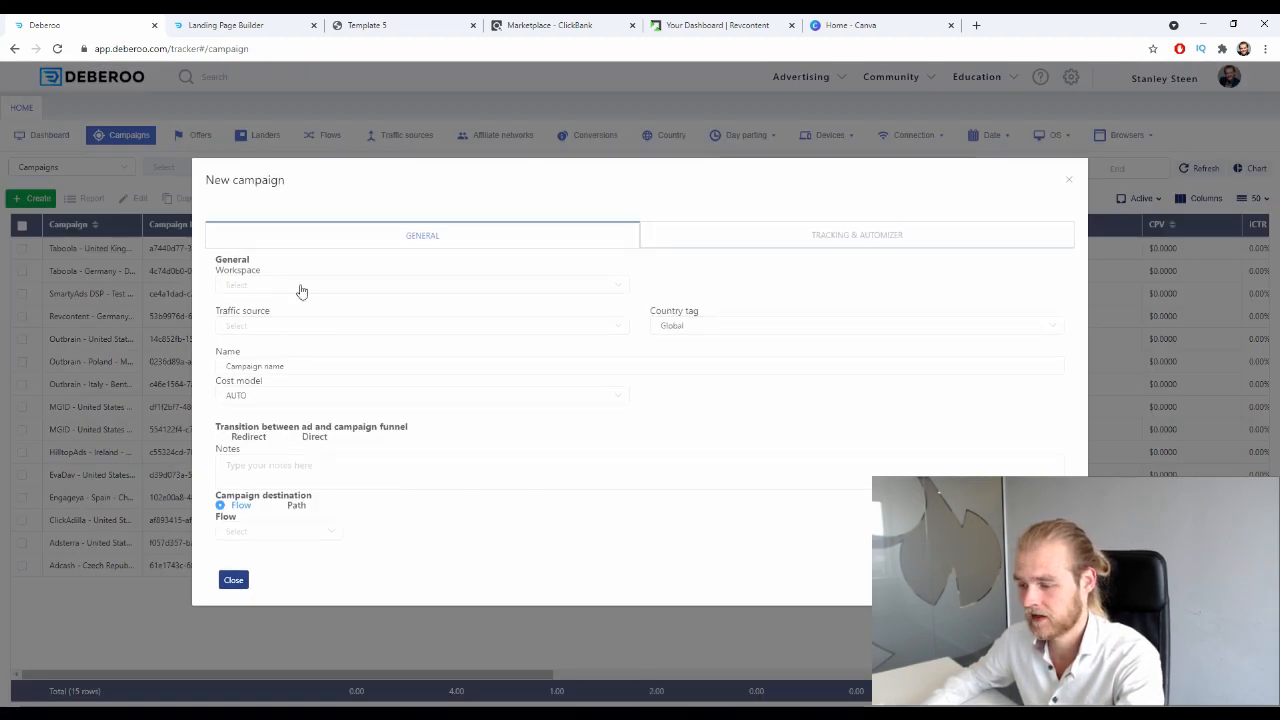
pyautogui.click(334, 281)
pyautogui.click(235, 306)
# - Set the new campaign's traffic source to Revcontent and its country tag to Mexico
pyautogui.click(314, 327)
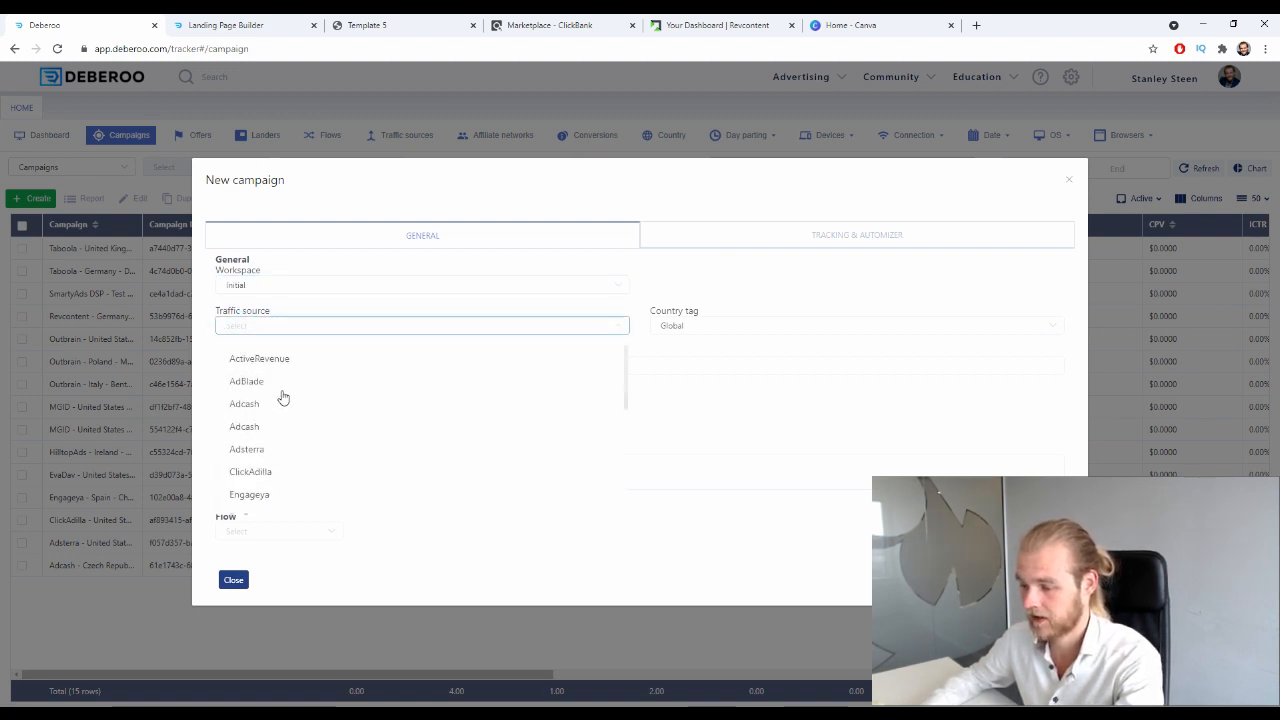
pyautogui.write('e')
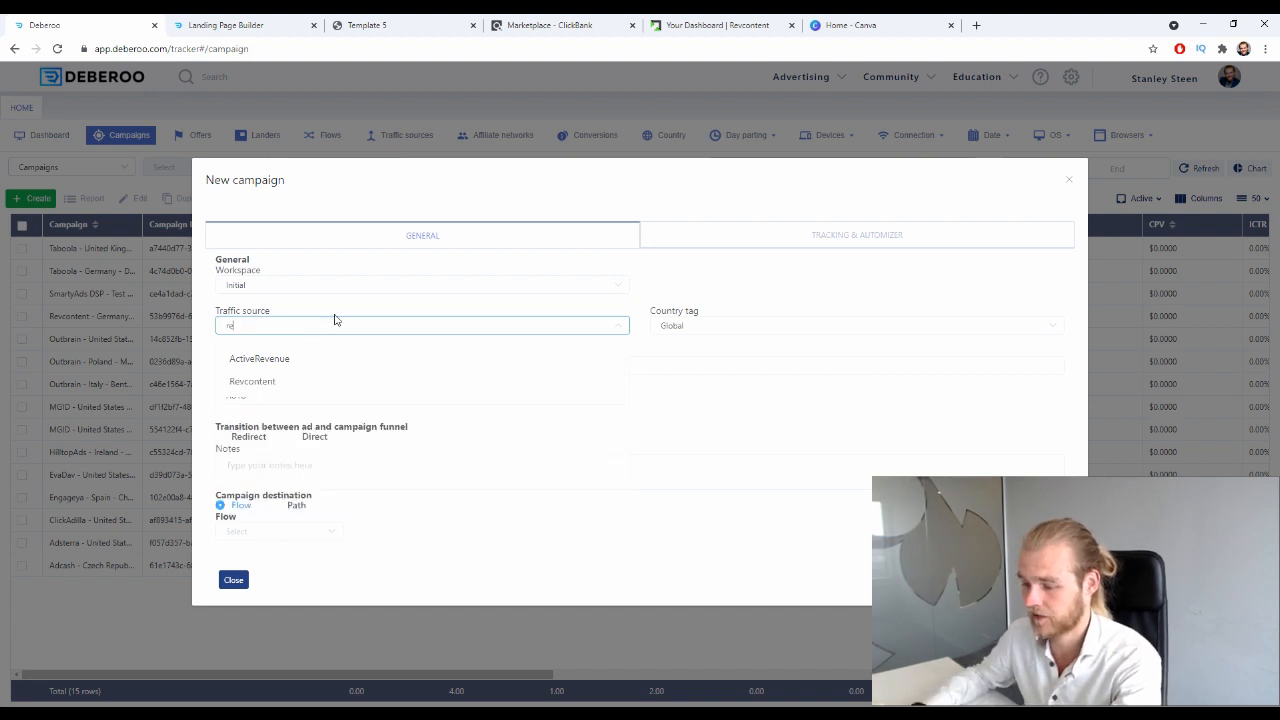
pyautogui.click(318, 388)
pyautogui.click(704, 326)
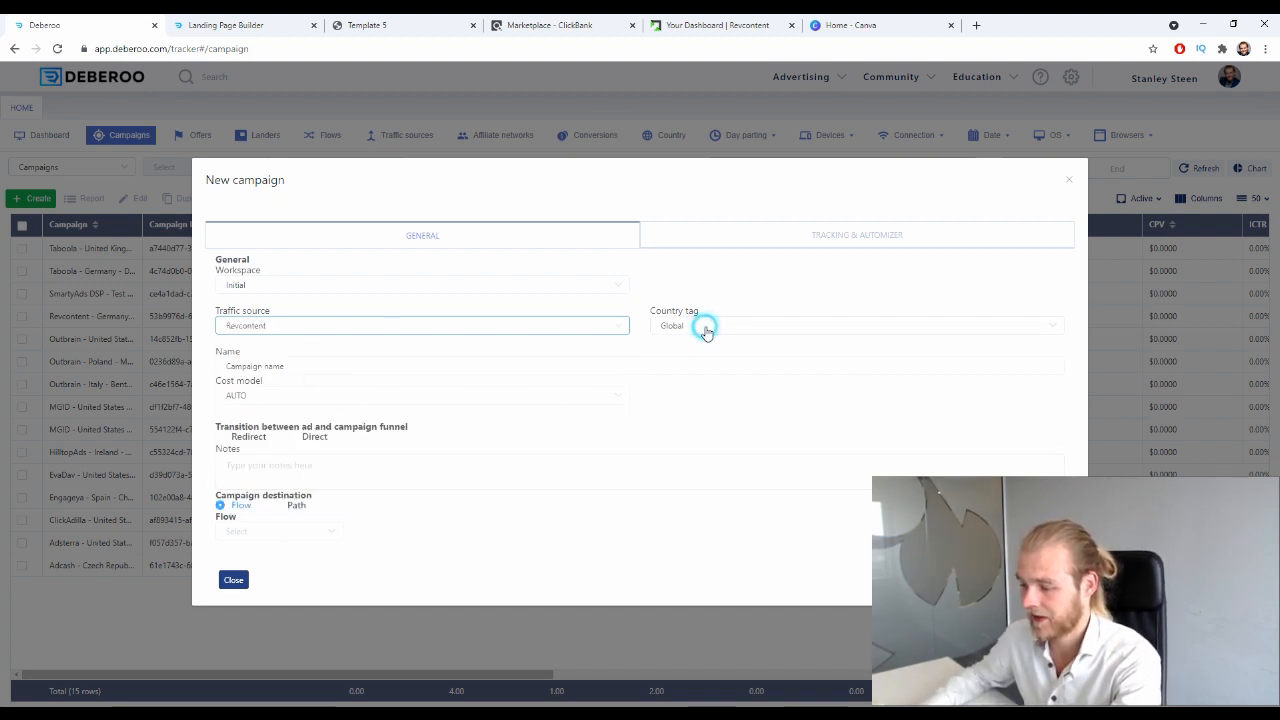
pyautogui.write('mex')
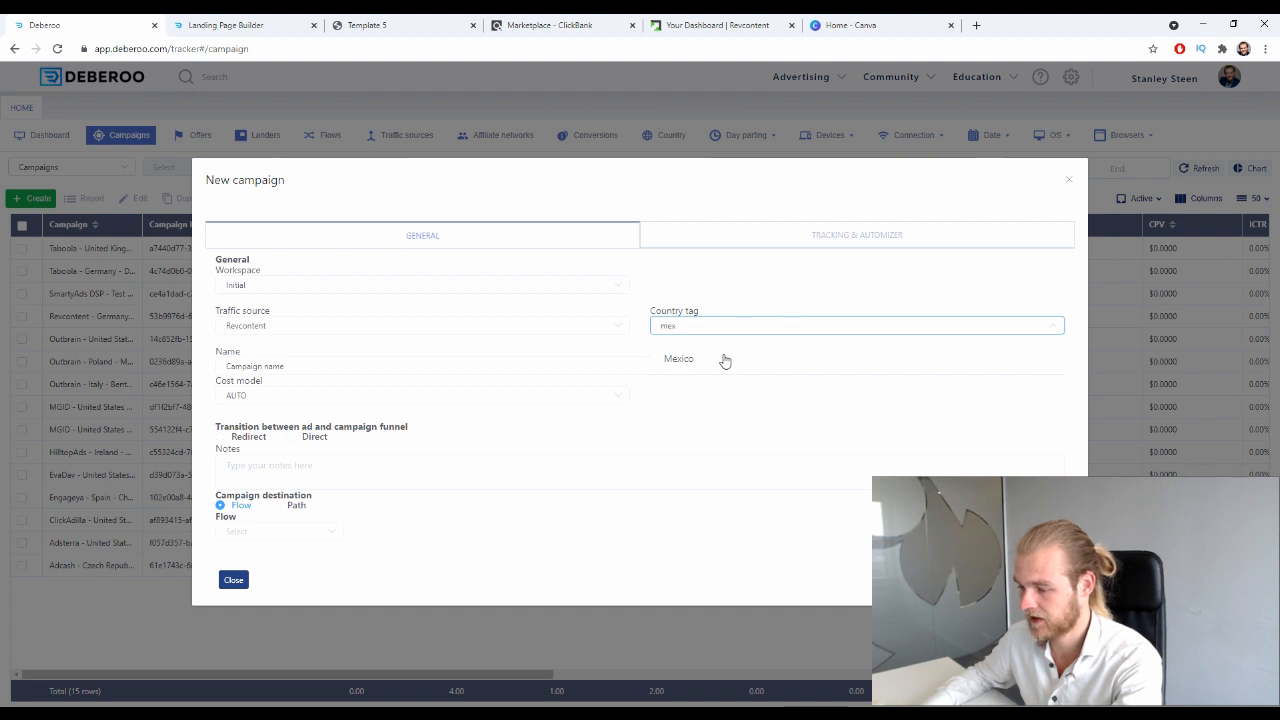
pyautogui.click(722, 358)
# - Name the campaign "Resurge - CB"
pyautogui.moveTo(310, 367); pyautogui.dragTo(212, 376)
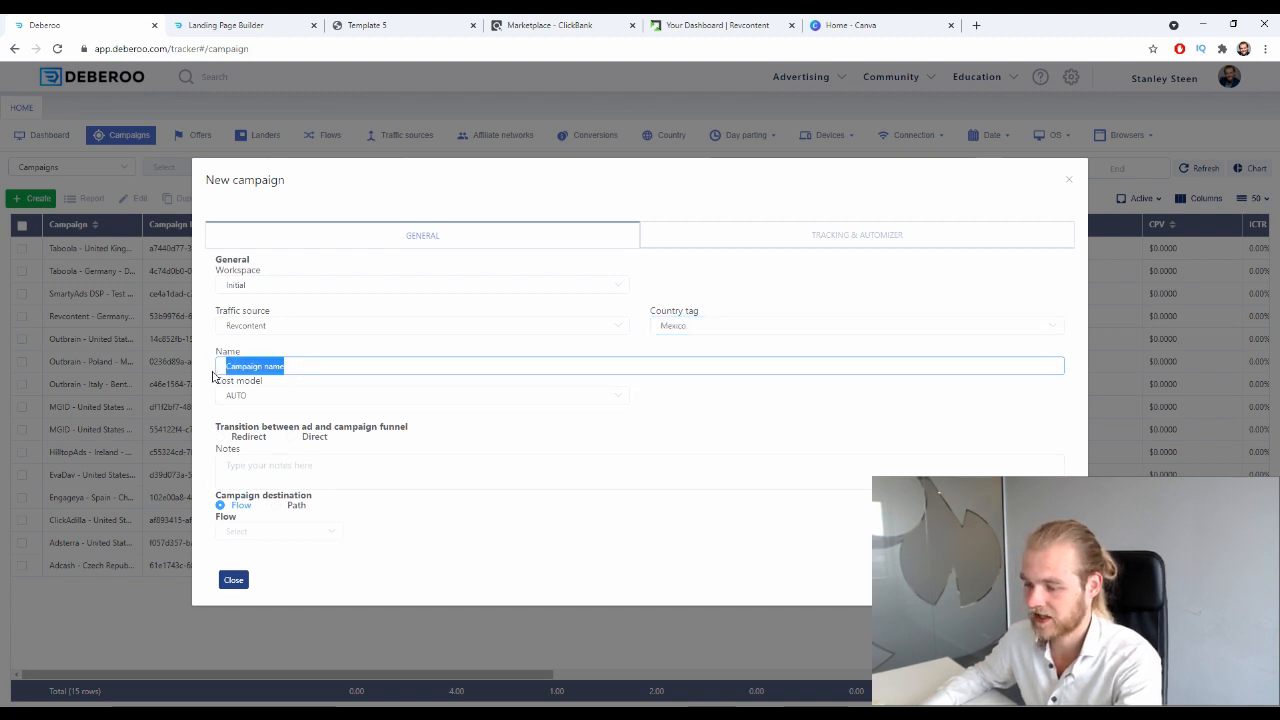
pyautogui.write('Re')
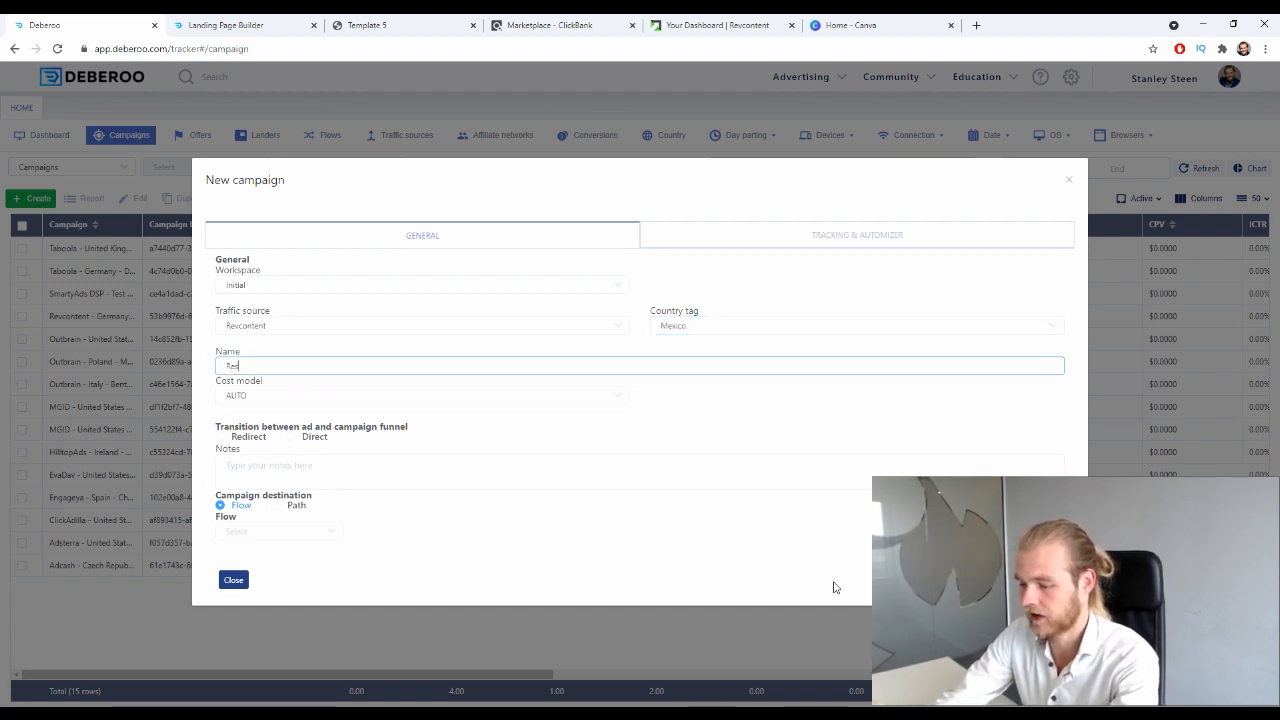
pyautogui.write('sfgu')
pyautogui.press('BackSpace')
pyautogui.press('BackSpace')
pyautogui.press('BackSpace')
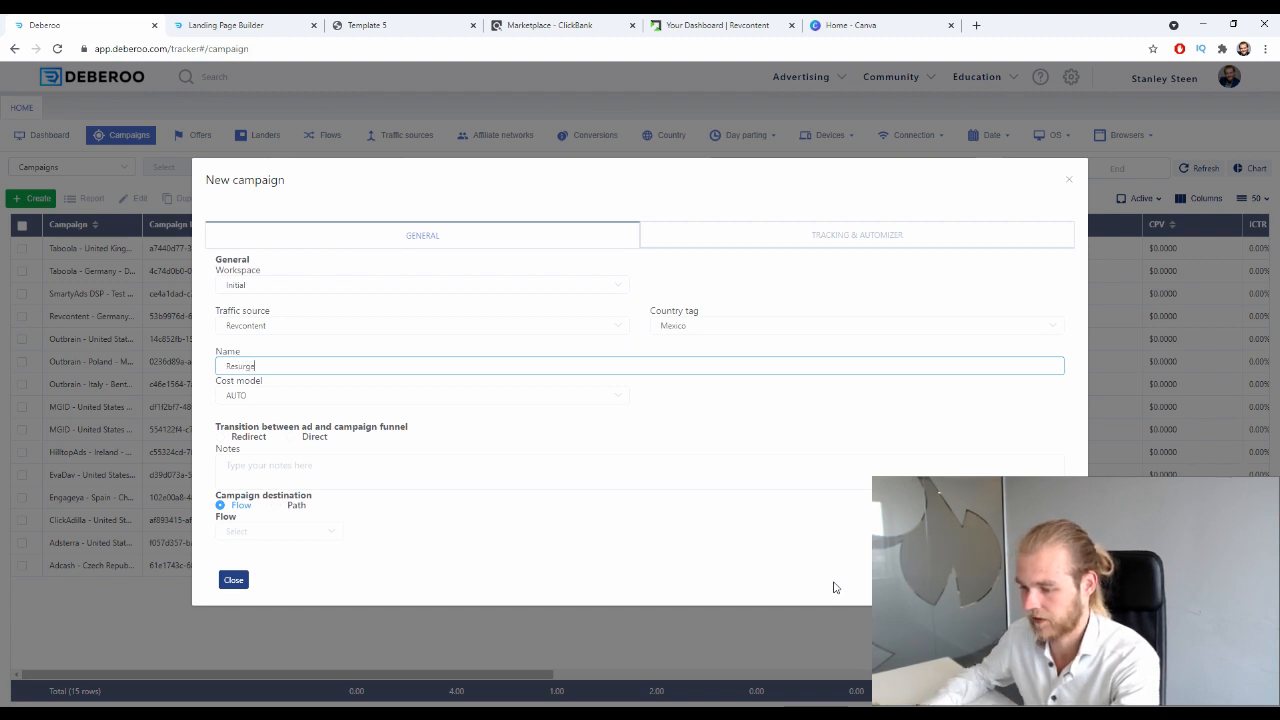
pyautogui.click(314, 436)
pyautogui.click(326, 366)
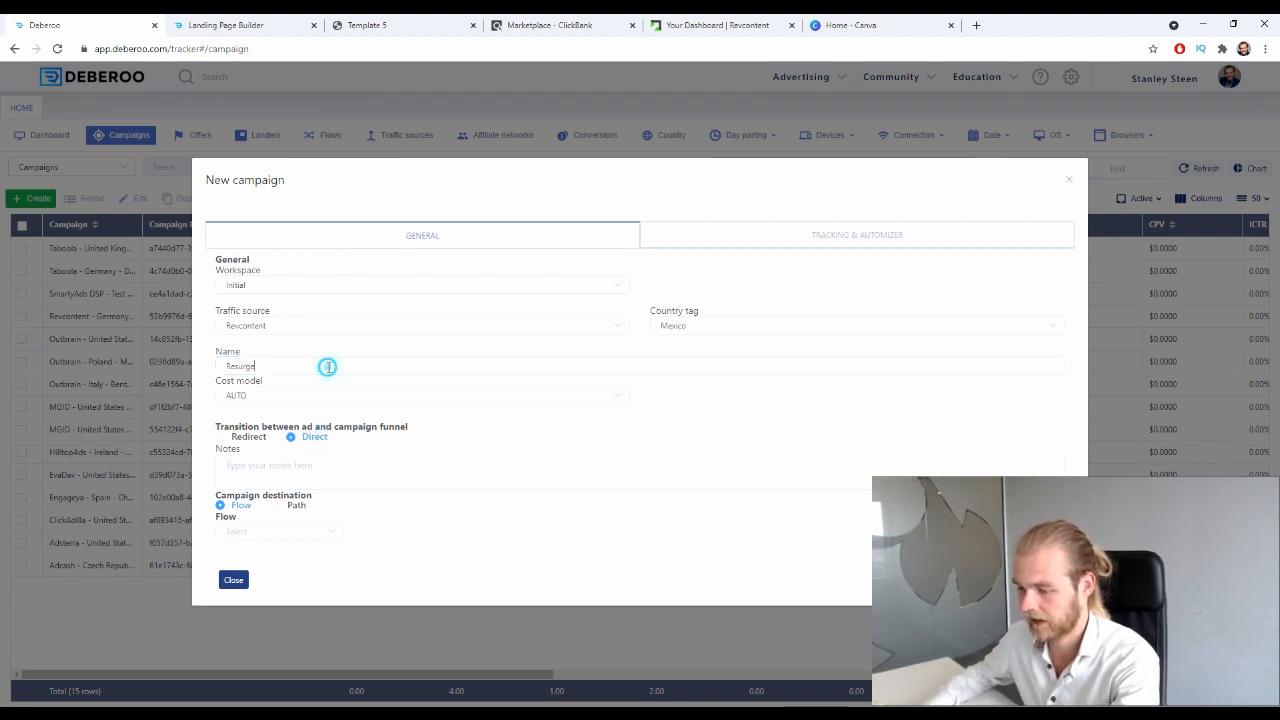
pyautogui.write('- CB')
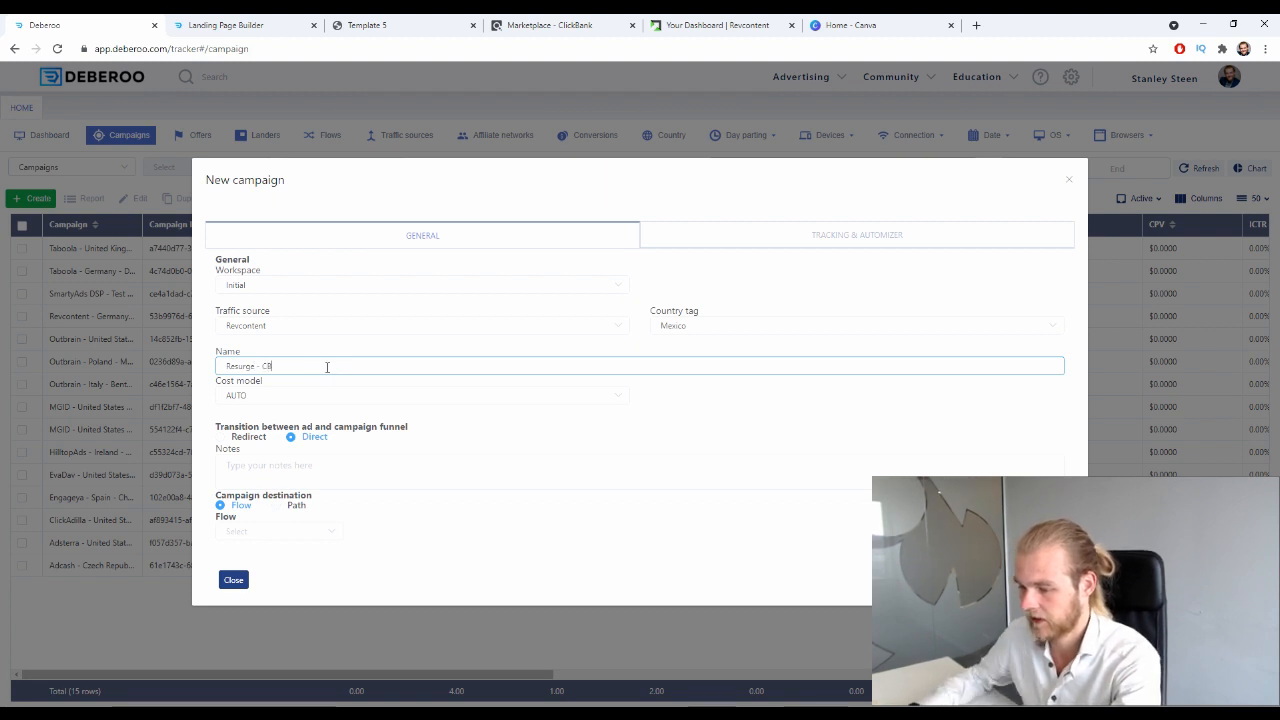
# - Set the transition between ad and campaign funnel to Redirect
pyautogui.click(314, 436)
pyautogui.moveTo(302, 427); pyautogui.dragTo(331, 437)
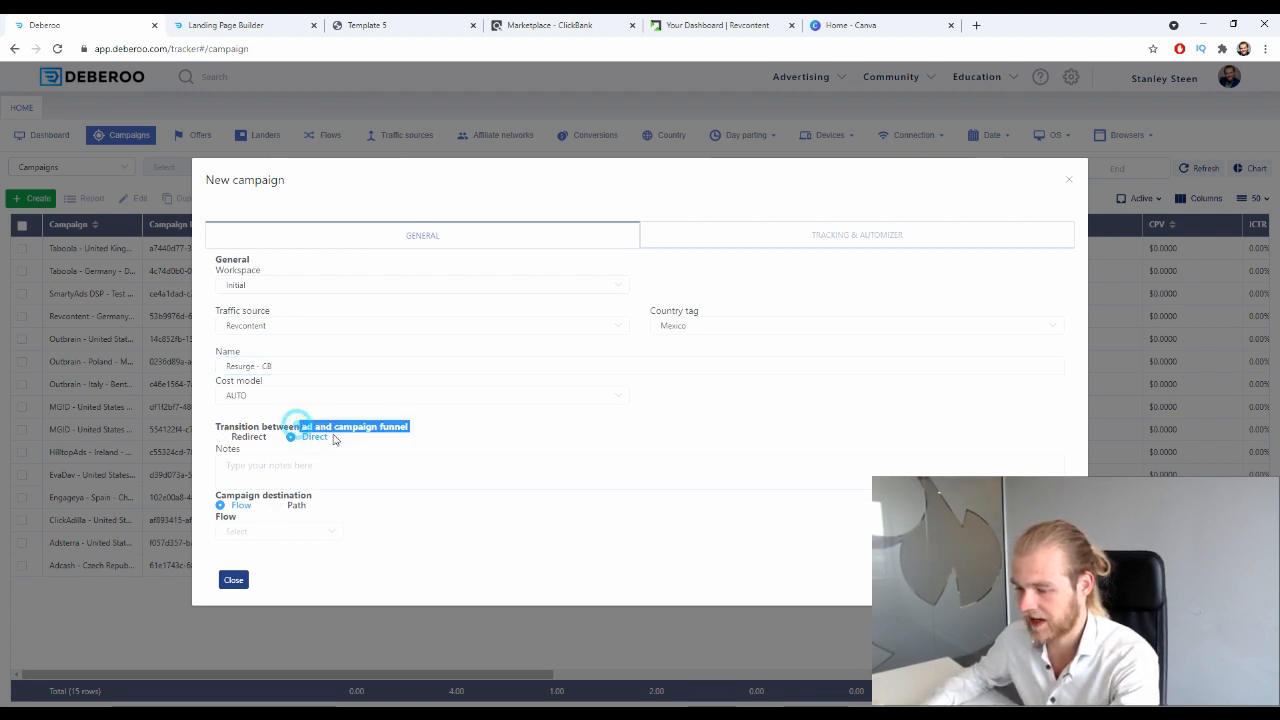
pyautogui.doubleClick(258, 437)
pyautogui.click(303, 438)
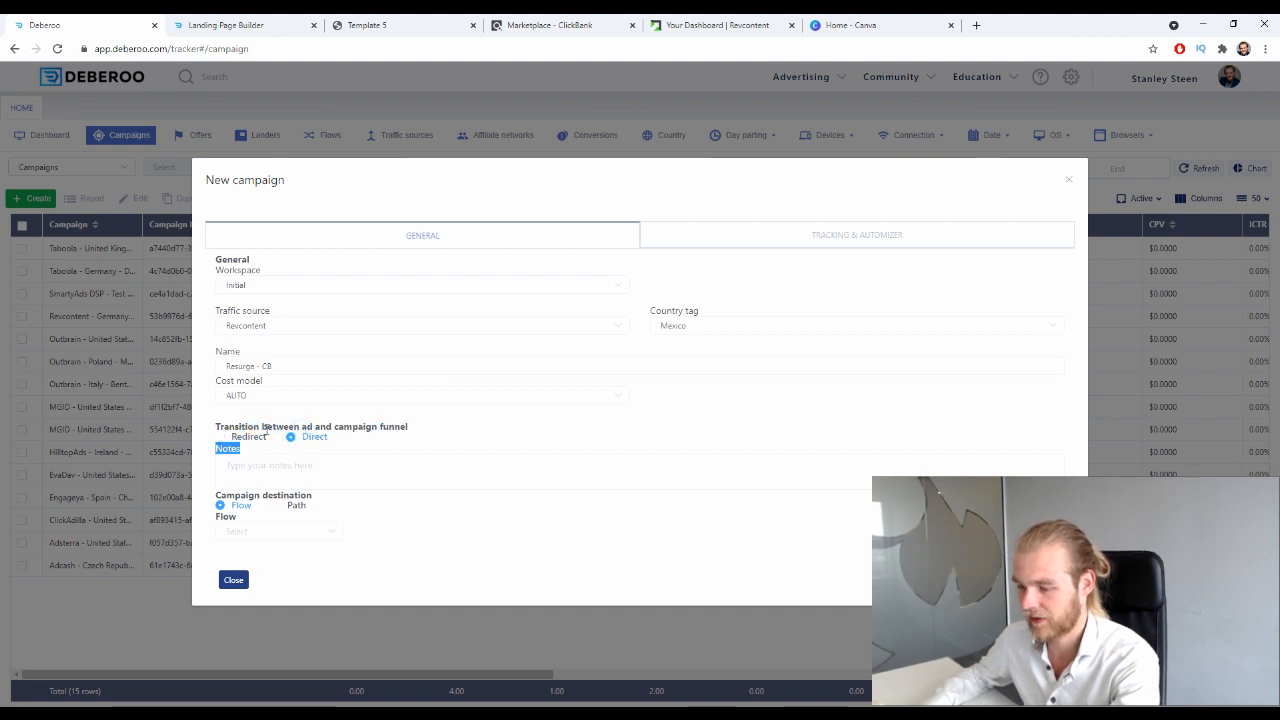
pyautogui.click(262, 434)
pyautogui.click(264, 428)
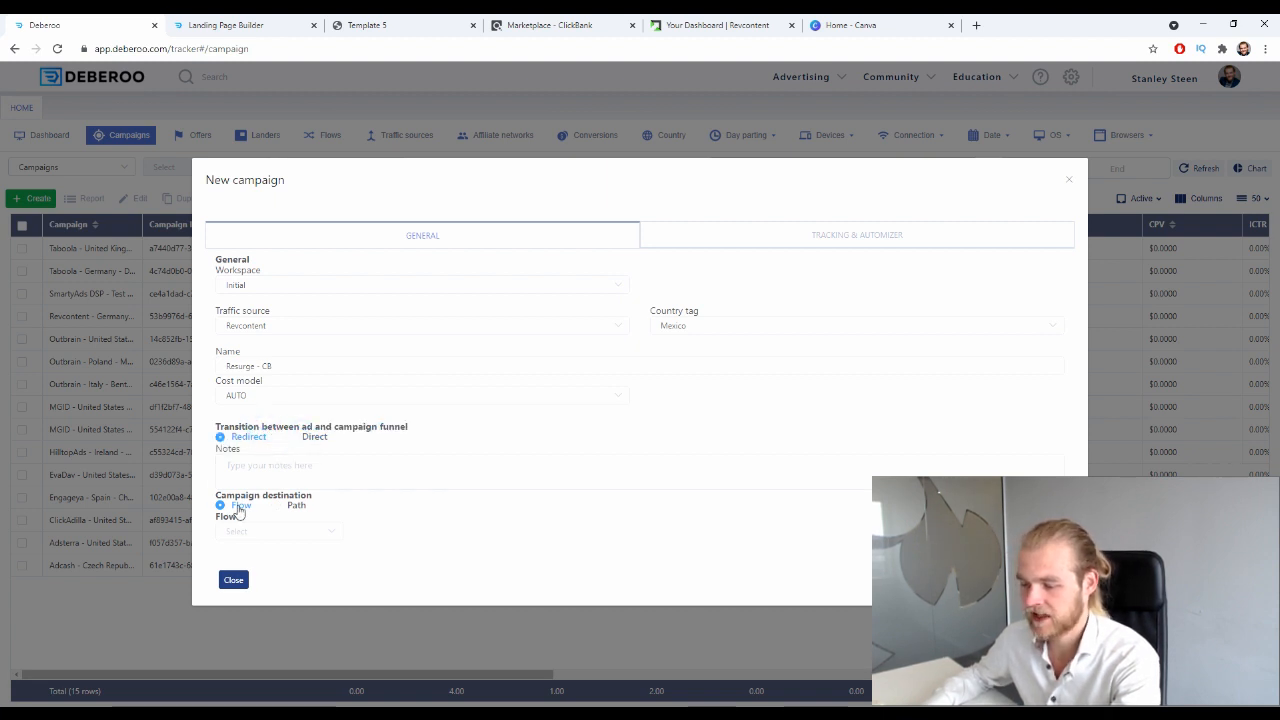
# - Set the campaign destination to Path with Landers & Offers and a 302 transition to the offer
pyautogui.moveTo(220, 495); pyautogui.dragTo(301, 494)
pyautogui.click(324, 513)
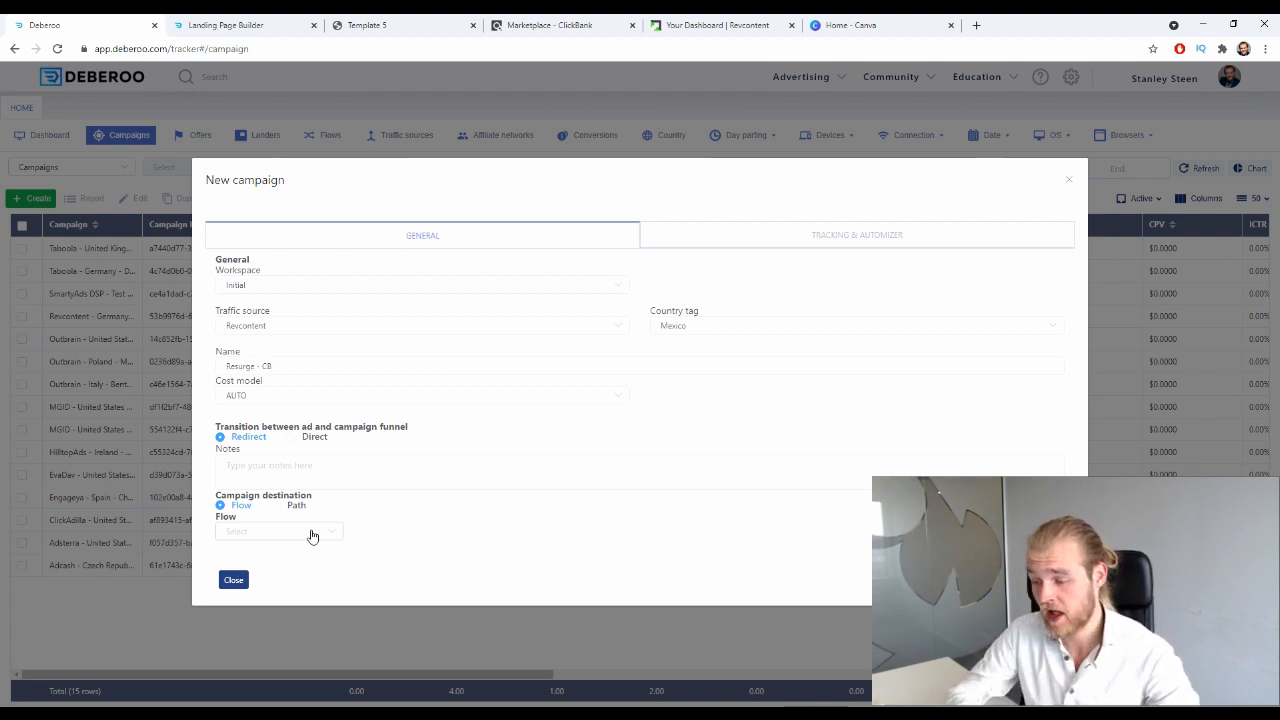
pyautogui.click(312, 537)
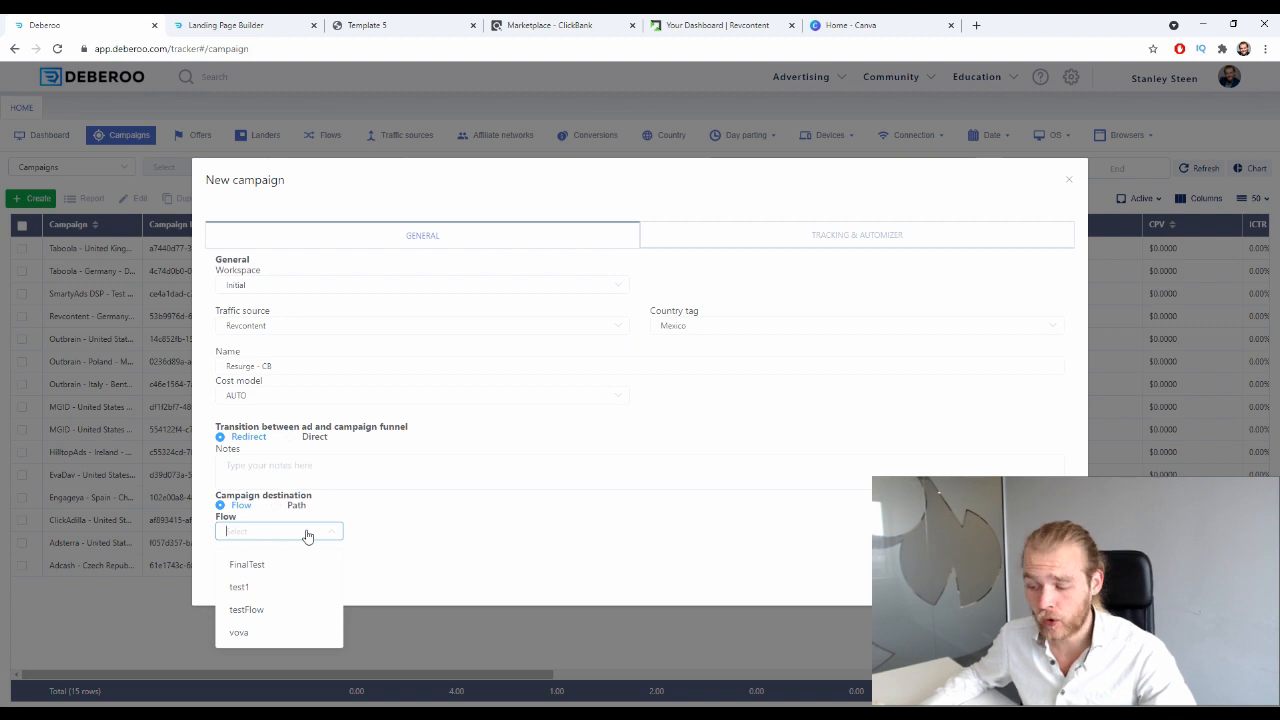
pyautogui.click(284, 506)
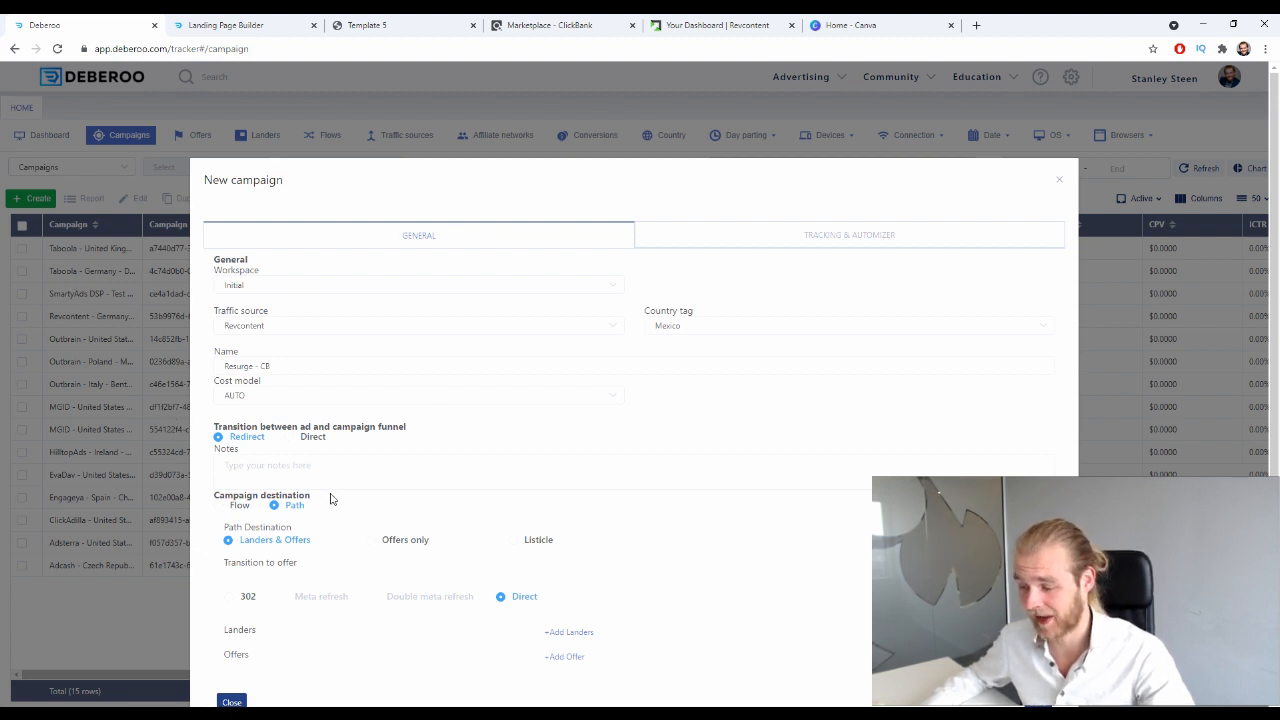
pyautogui.scroll(-1, 346, 500)
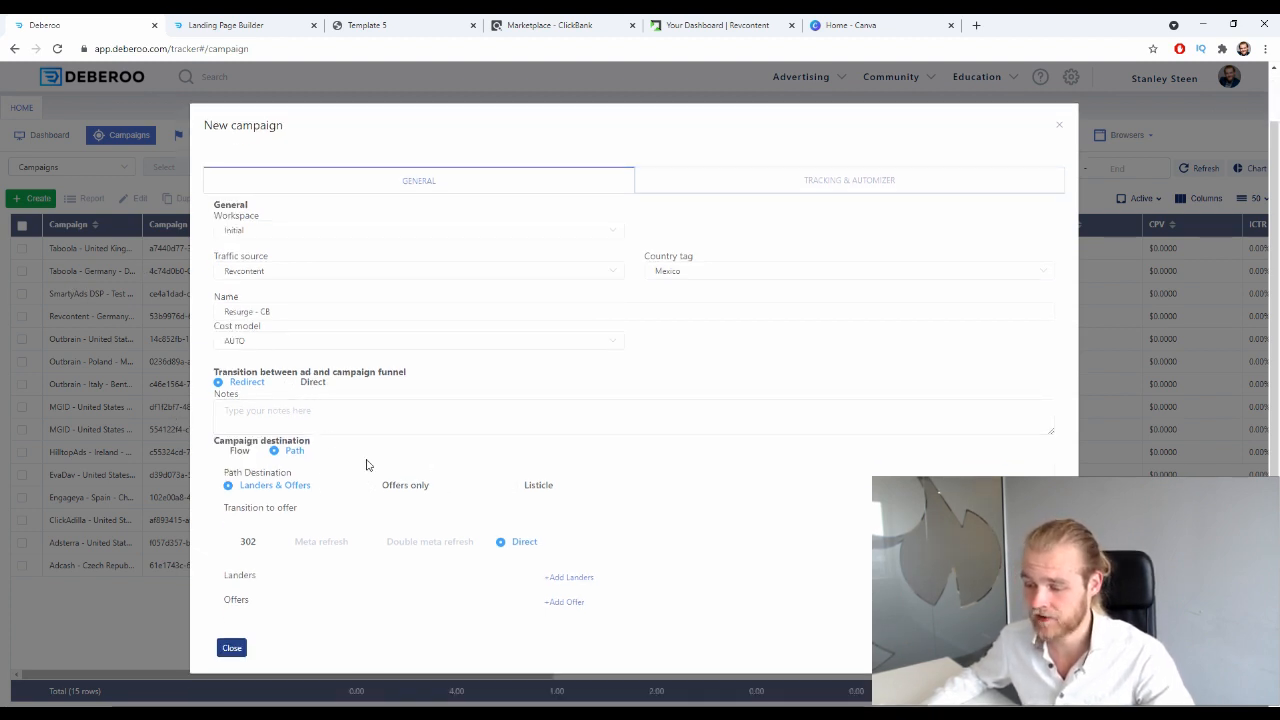
pyautogui.moveTo(226, 472); pyautogui.dragTo(289, 472)
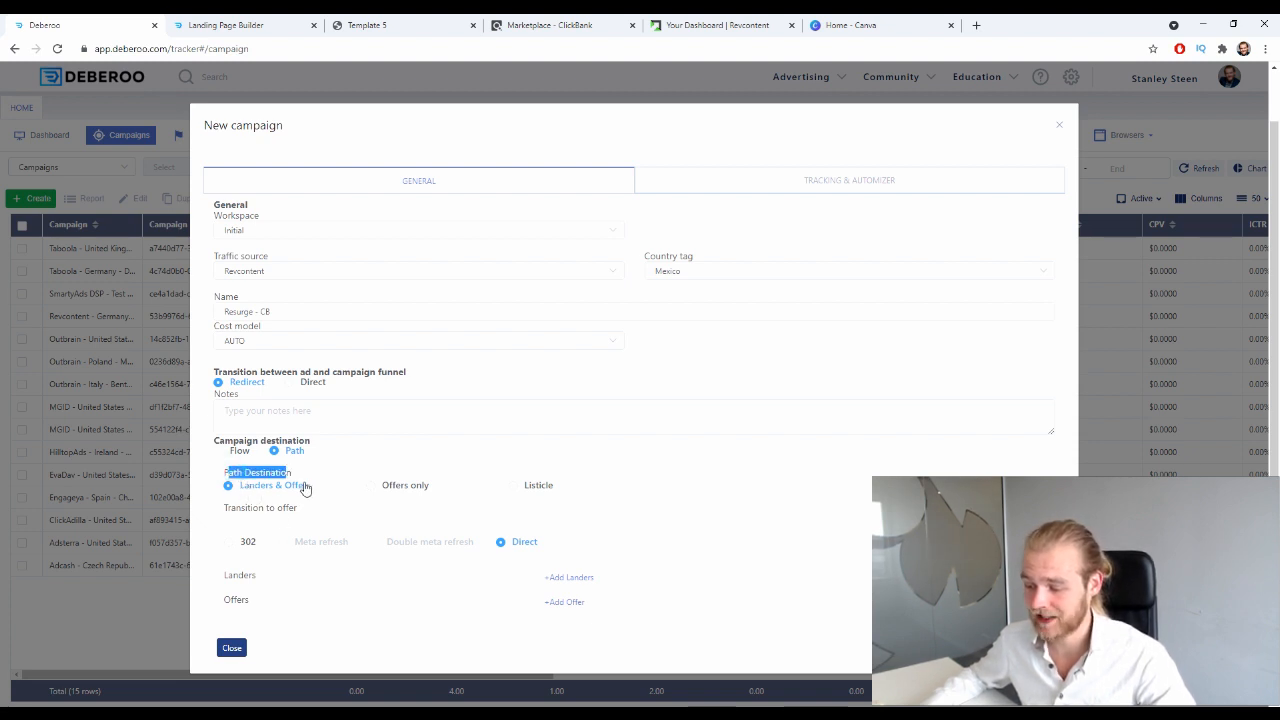
pyautogui.moveTo(247, 508); pyautogui.dragTo(278, 530)
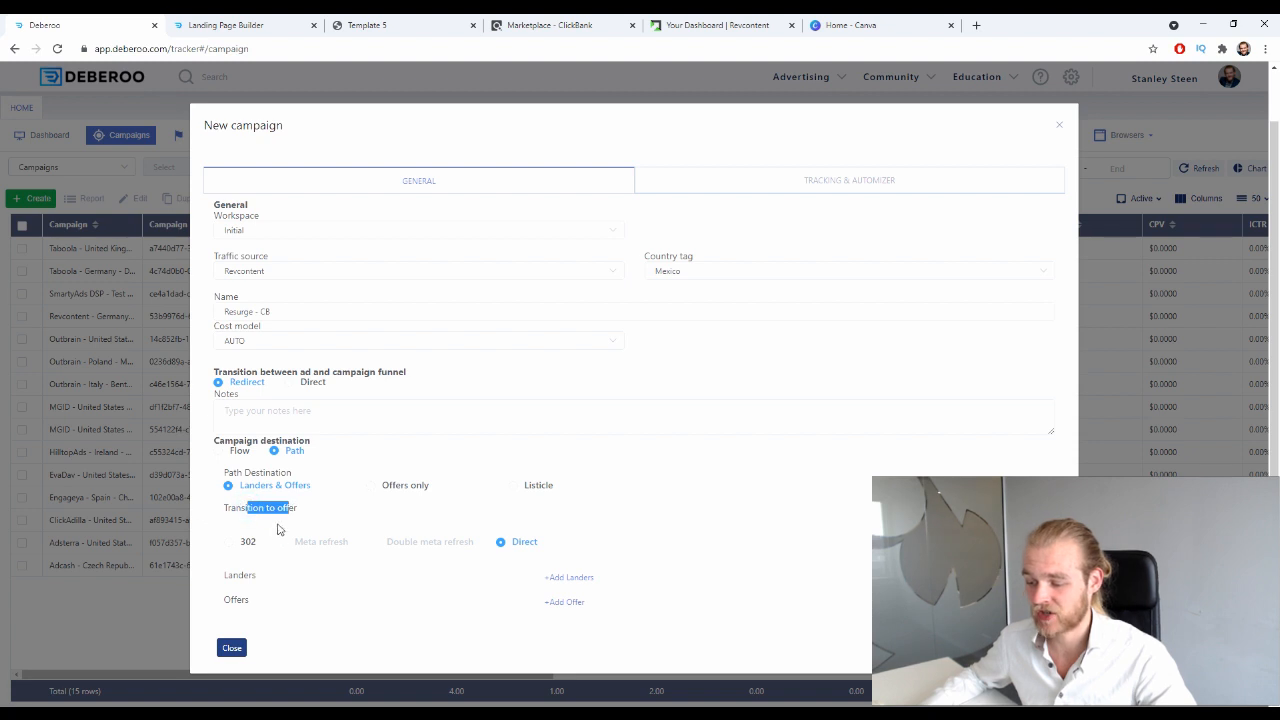
pyautogui.click(247, 542)
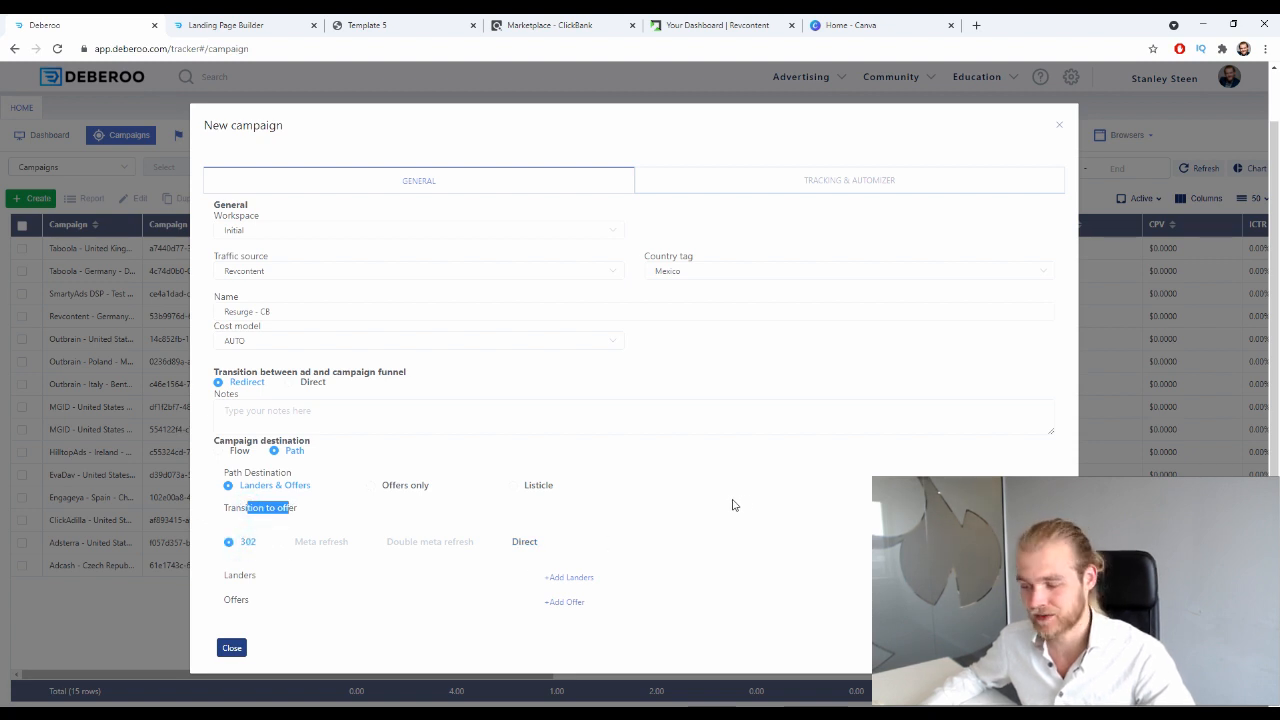
# - Add a lander and an offer entry to the path and select "Mexico - Resurge VSL" as the lander
pyautogui.click(569, 577)
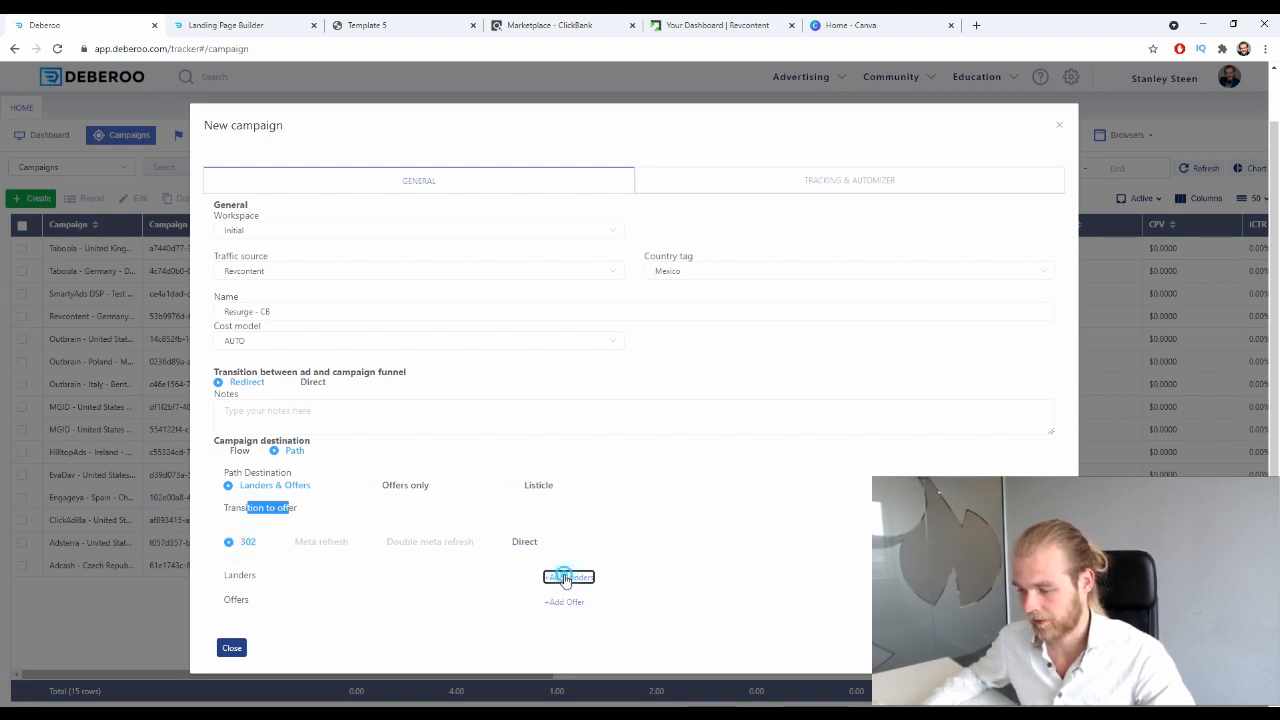
pyautogui.click(596, 620)
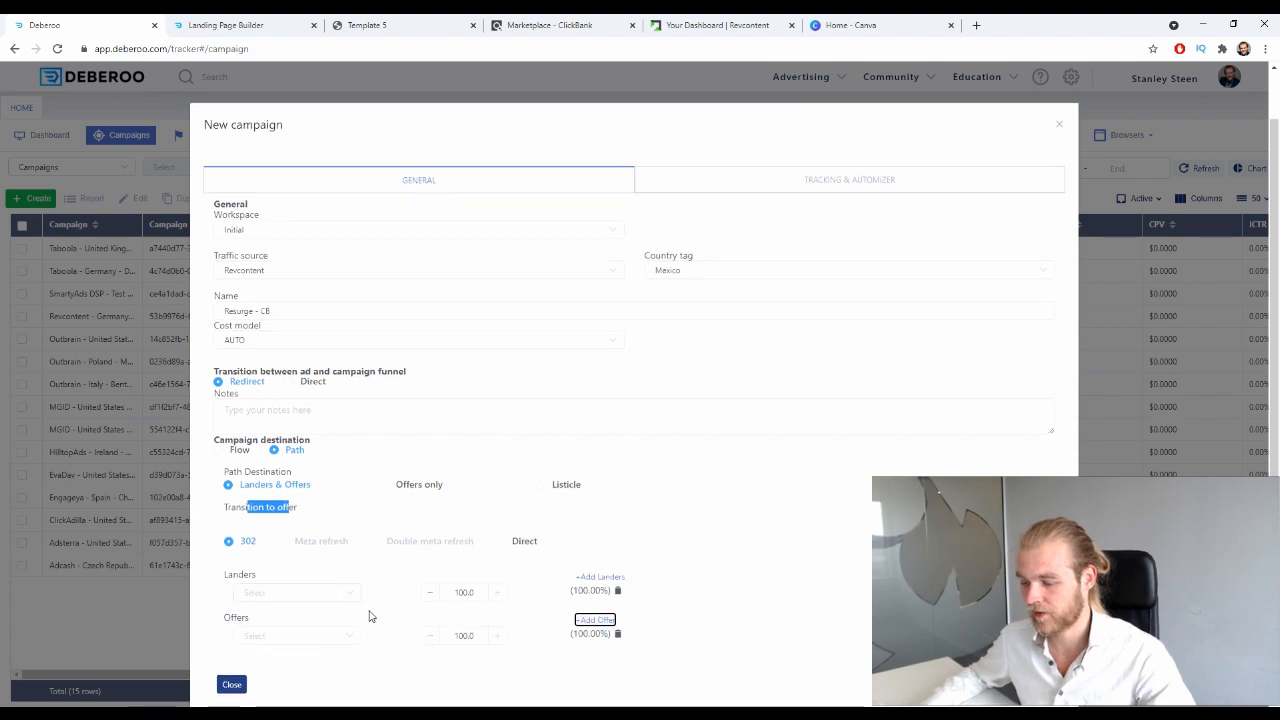
pyautogui.scroll(-1, 600, 630)
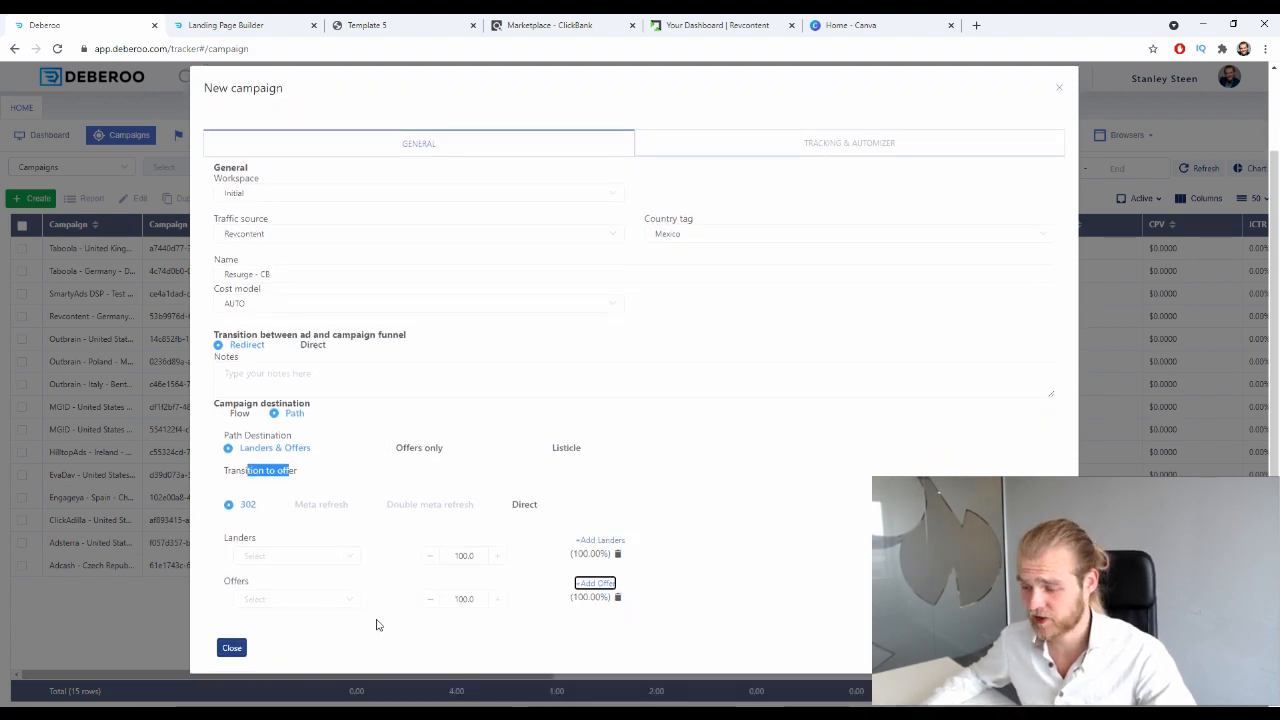
pyautogui.click(326, 554)
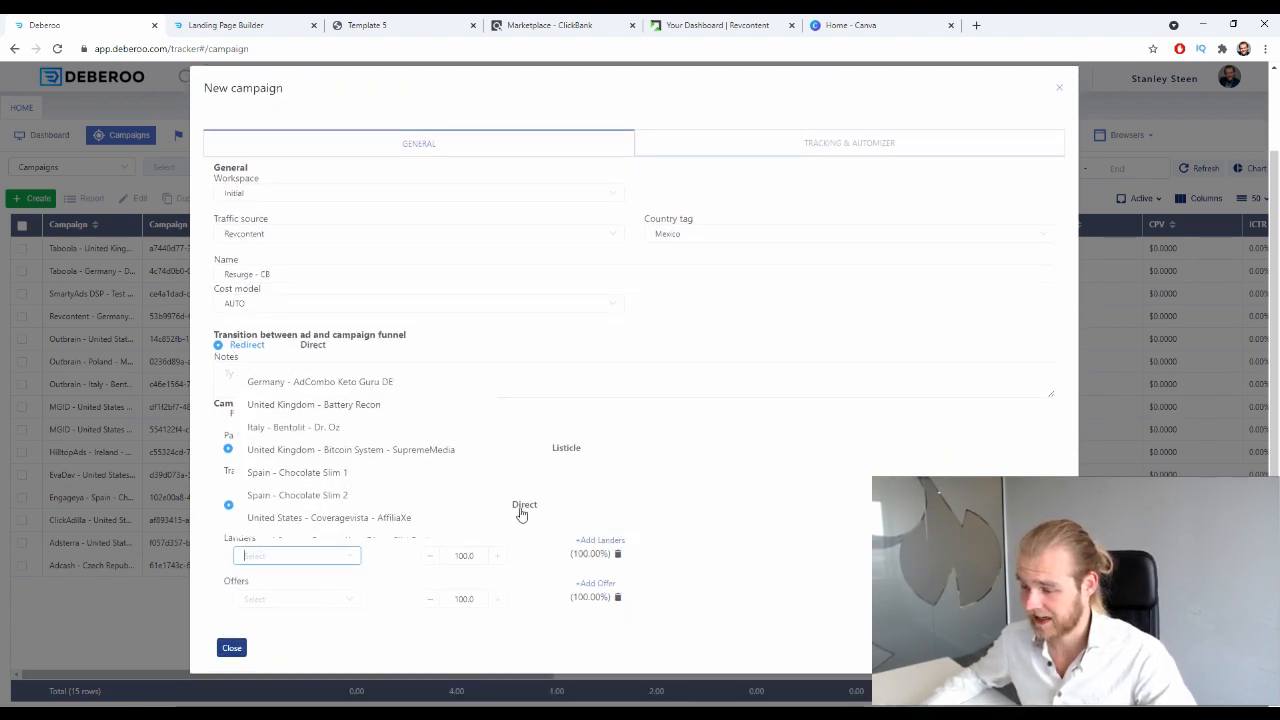
pyautogui.scroll(-2, 472, 492)
pyautogui.scroll(-5, 472, 492)
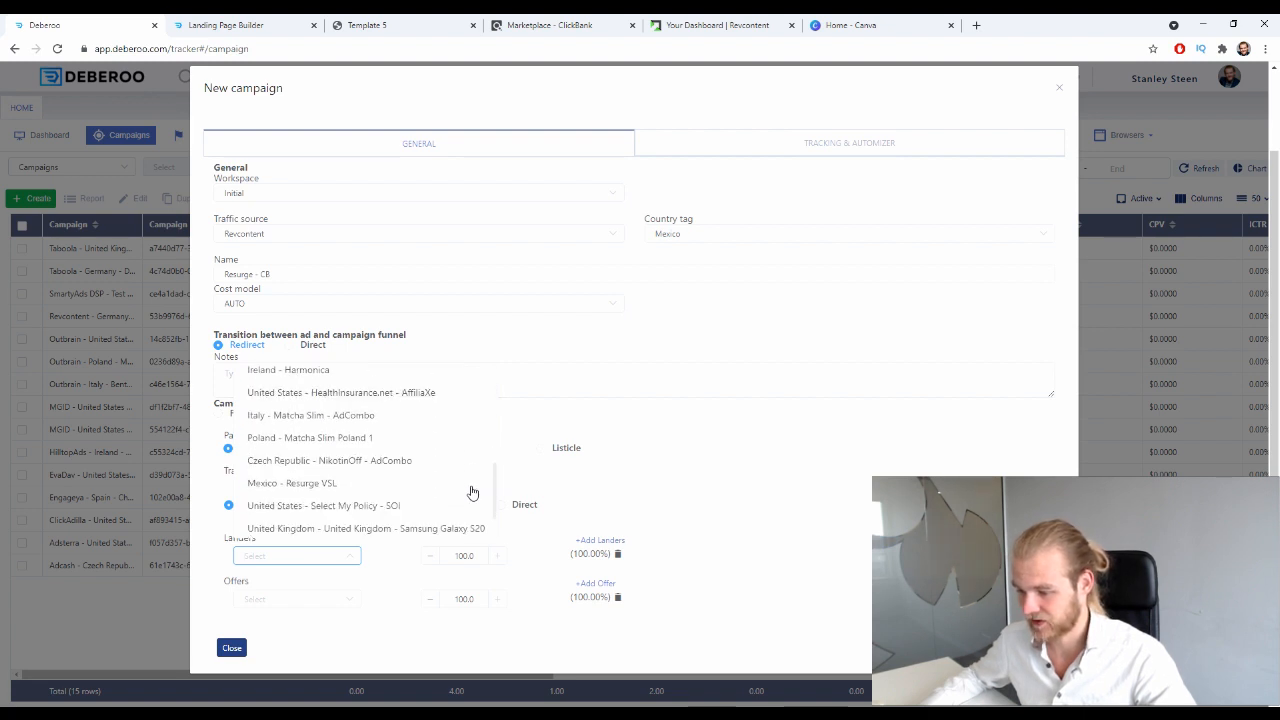
pyautogui.click(262, 432)
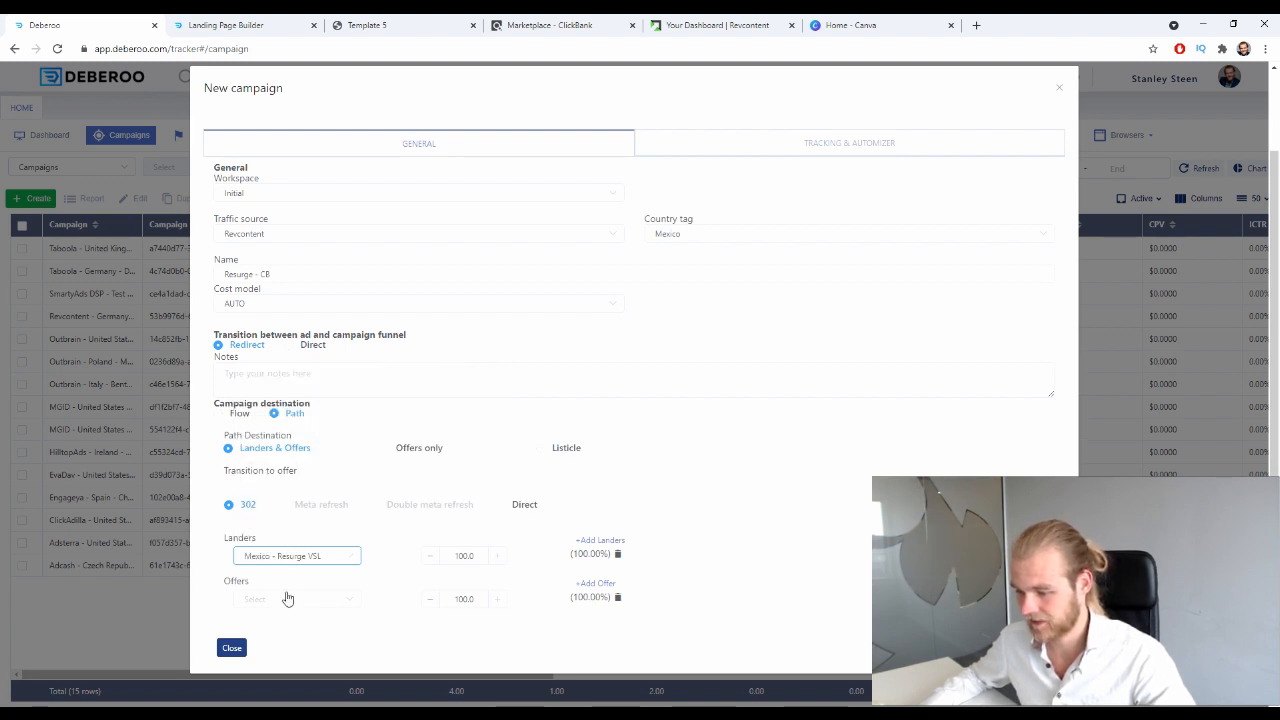
# - Select the ClickBank Resurge offer for the path's offer entry
pyautogui.click(286, 597)
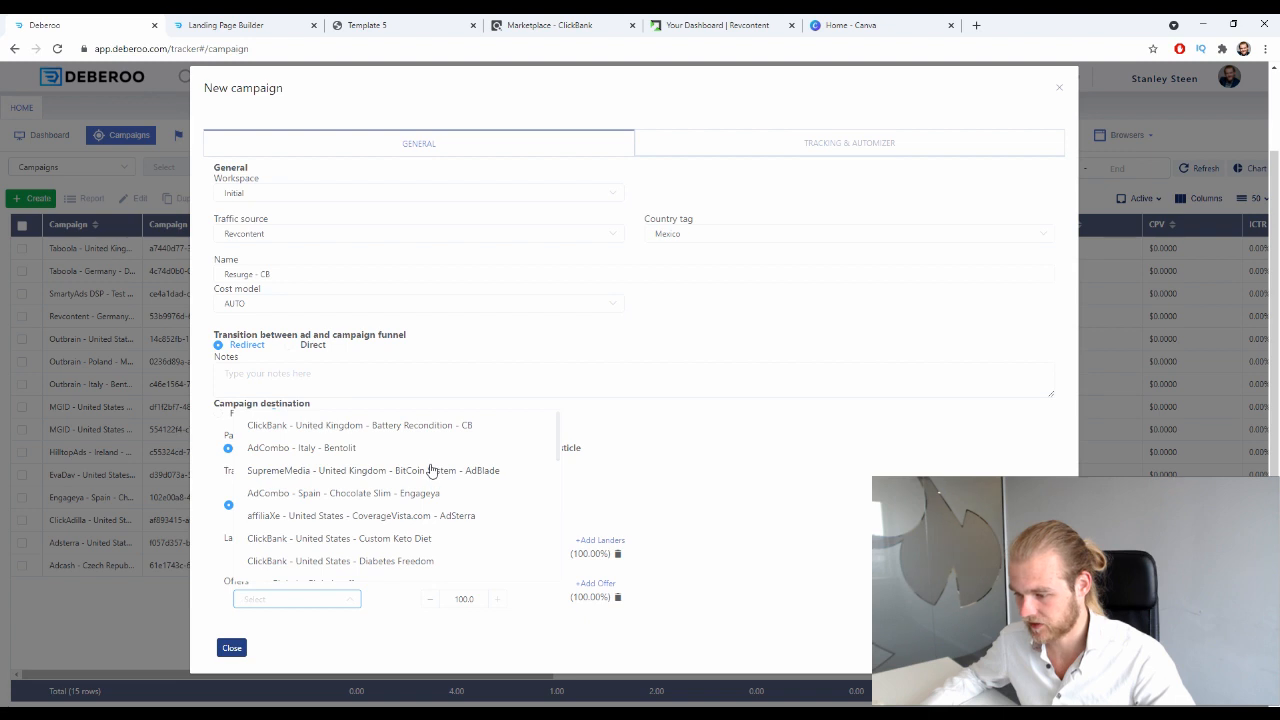
pyautogui.scroll(-3, 432, 470)
pyautogui.scroll(-5, 431, 470)
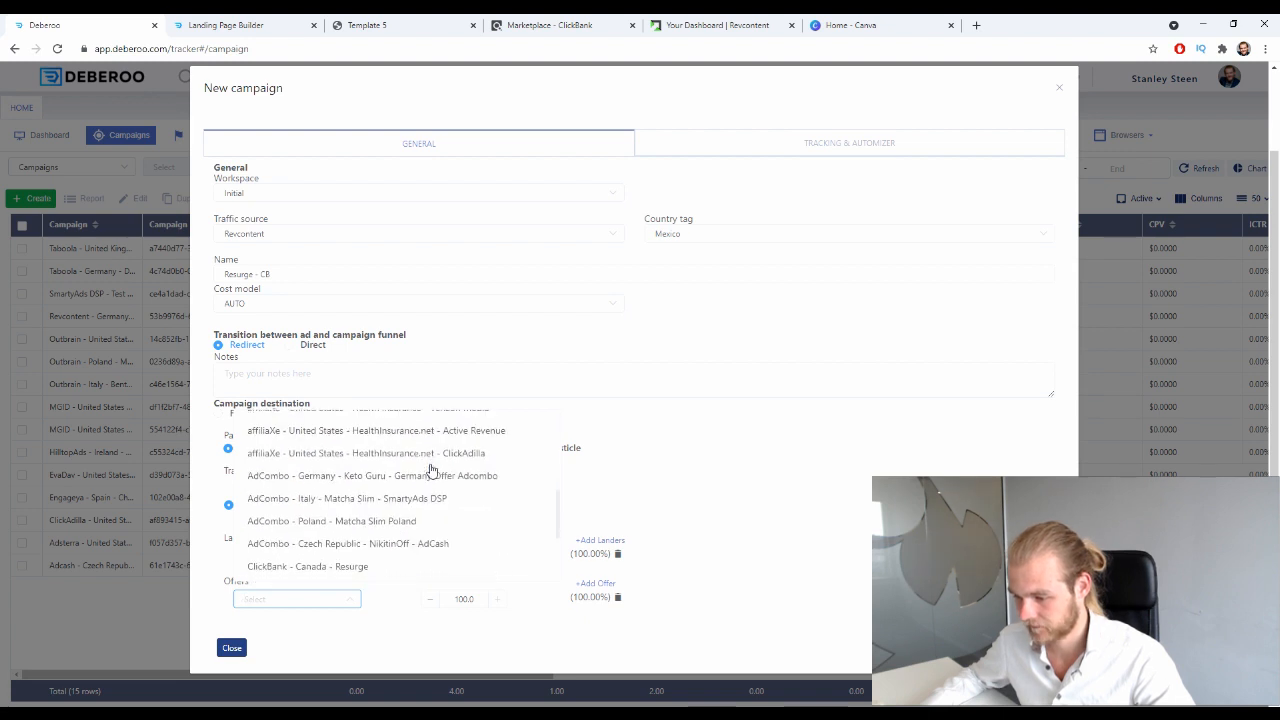
pyautogui.click(403, 455)
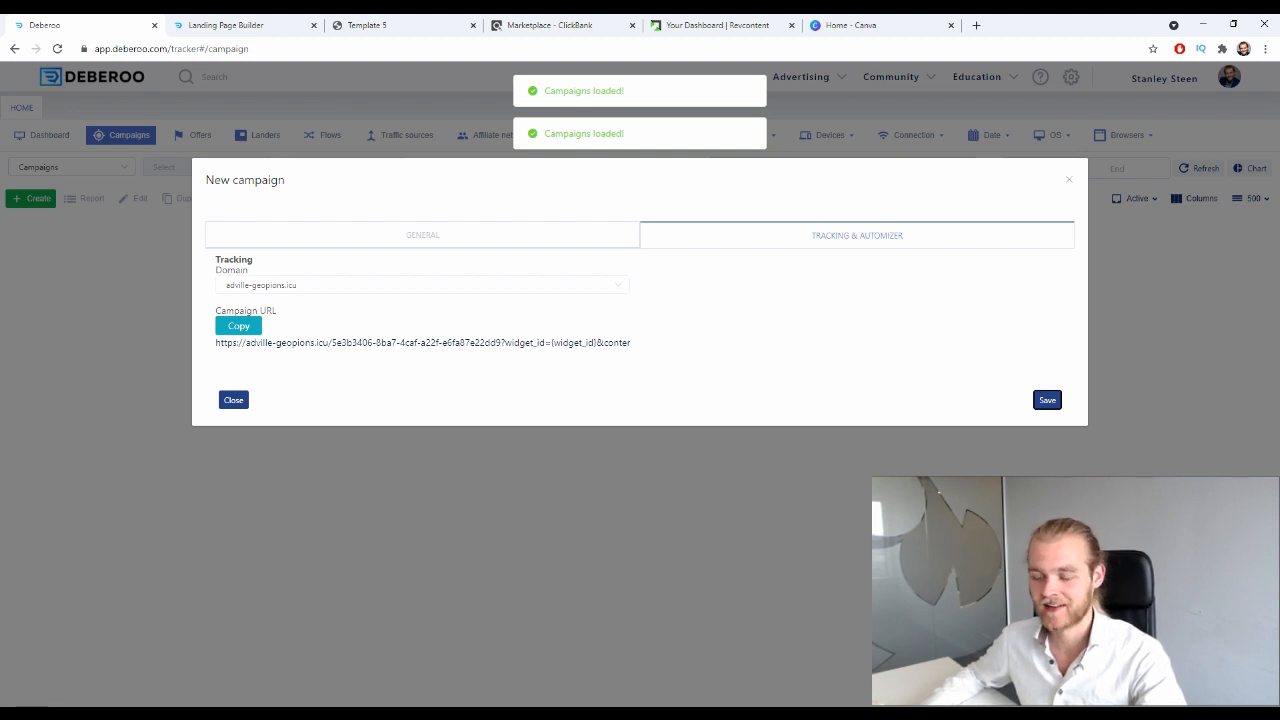
# - Copy the campaign's tracking URL, switch to Revcontent and start creating a campaign boost
pyautogui.click(252, 326)
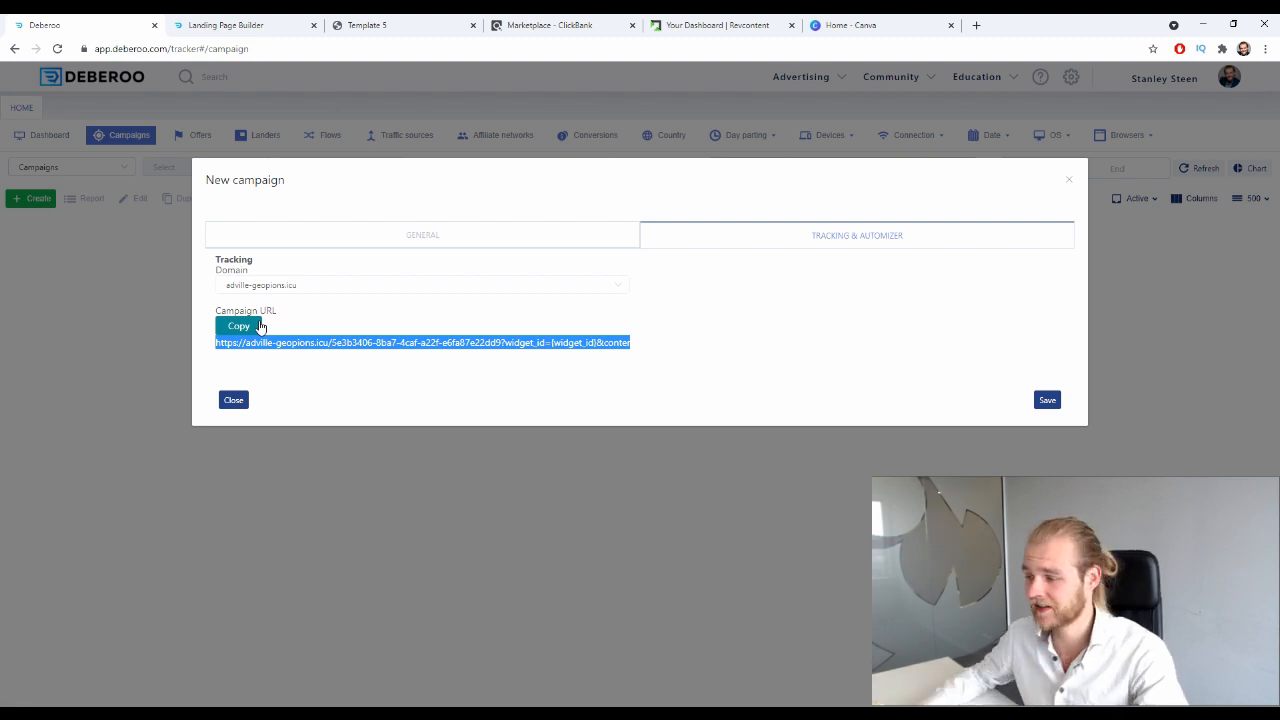
pyautogui.click(738, 22)
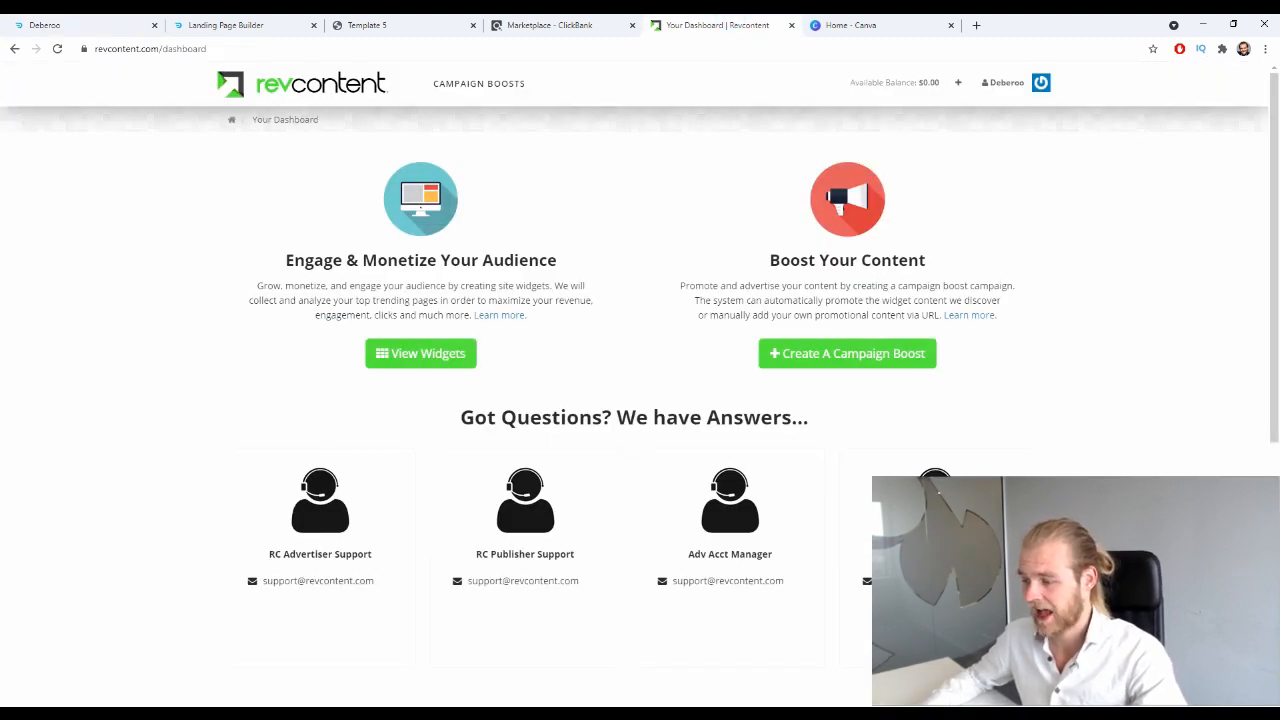
pyautogui.click(826, 362)
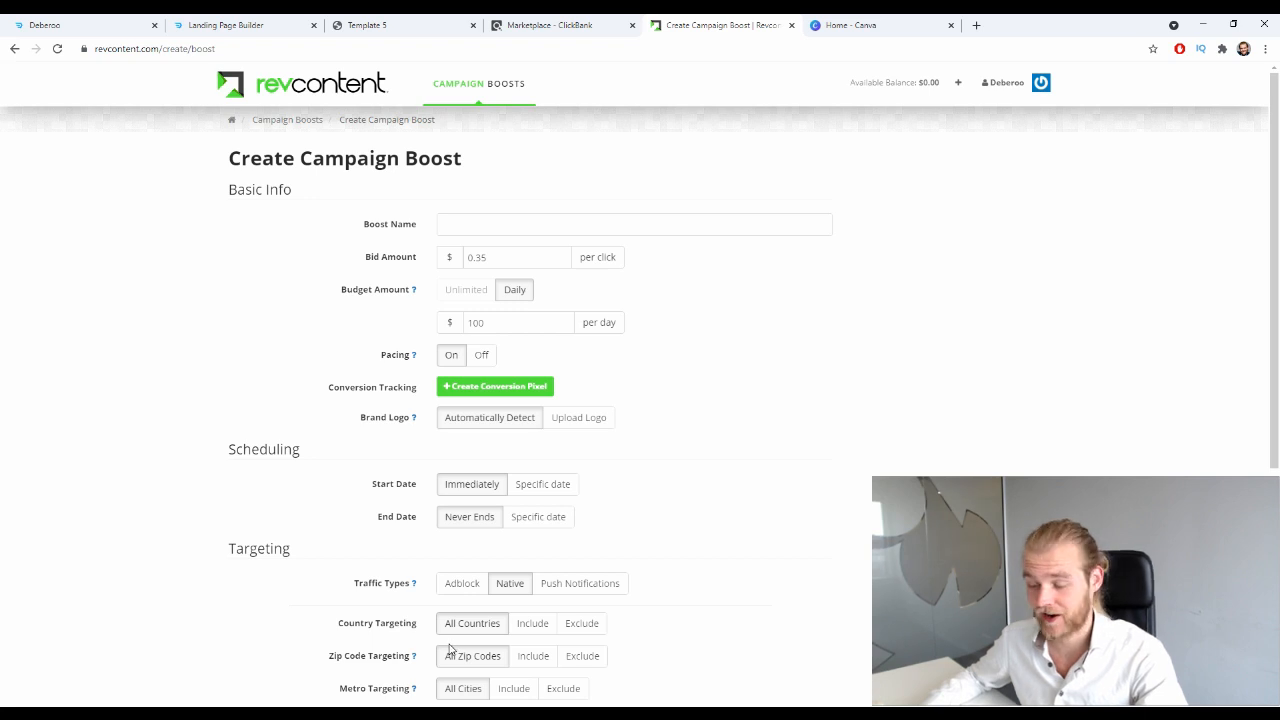
pyautogui.moveTo(360, 222); pyautogui.dragTo(437, 221)
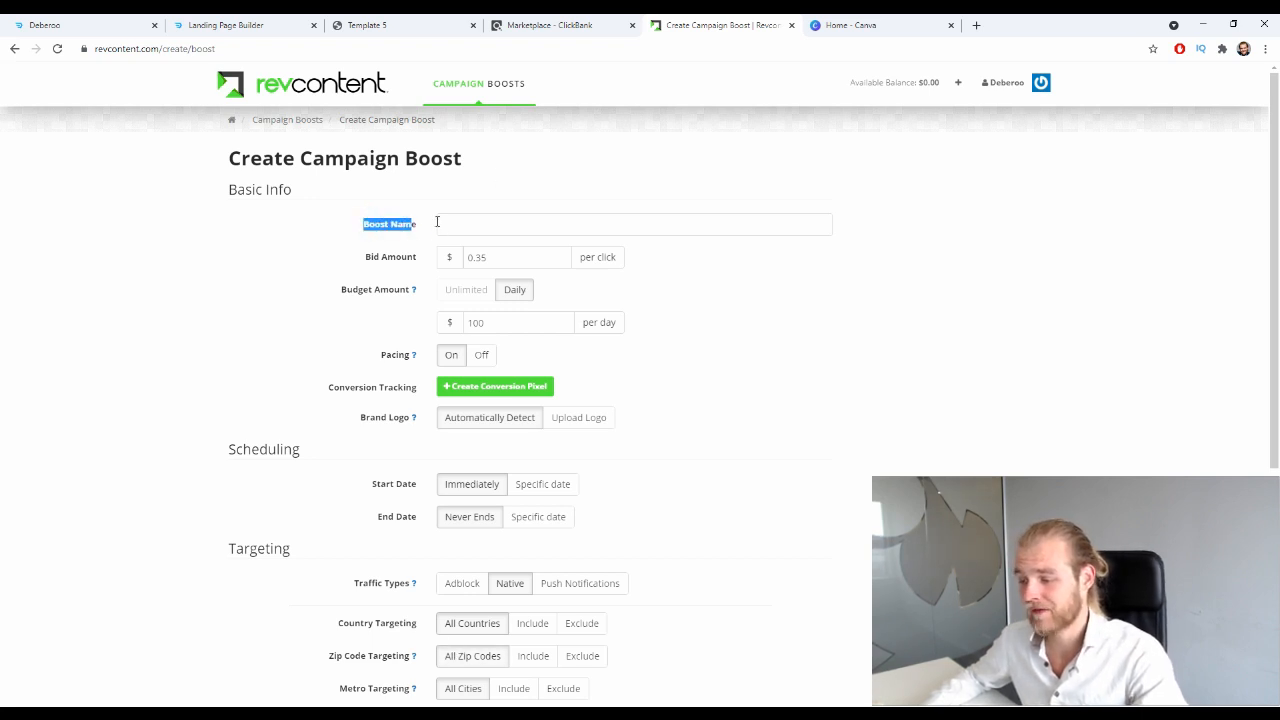
# - Name the campaign boost "MX - Resurge"
pyautogui.click(440, 222)
pyautogui.write('MX')
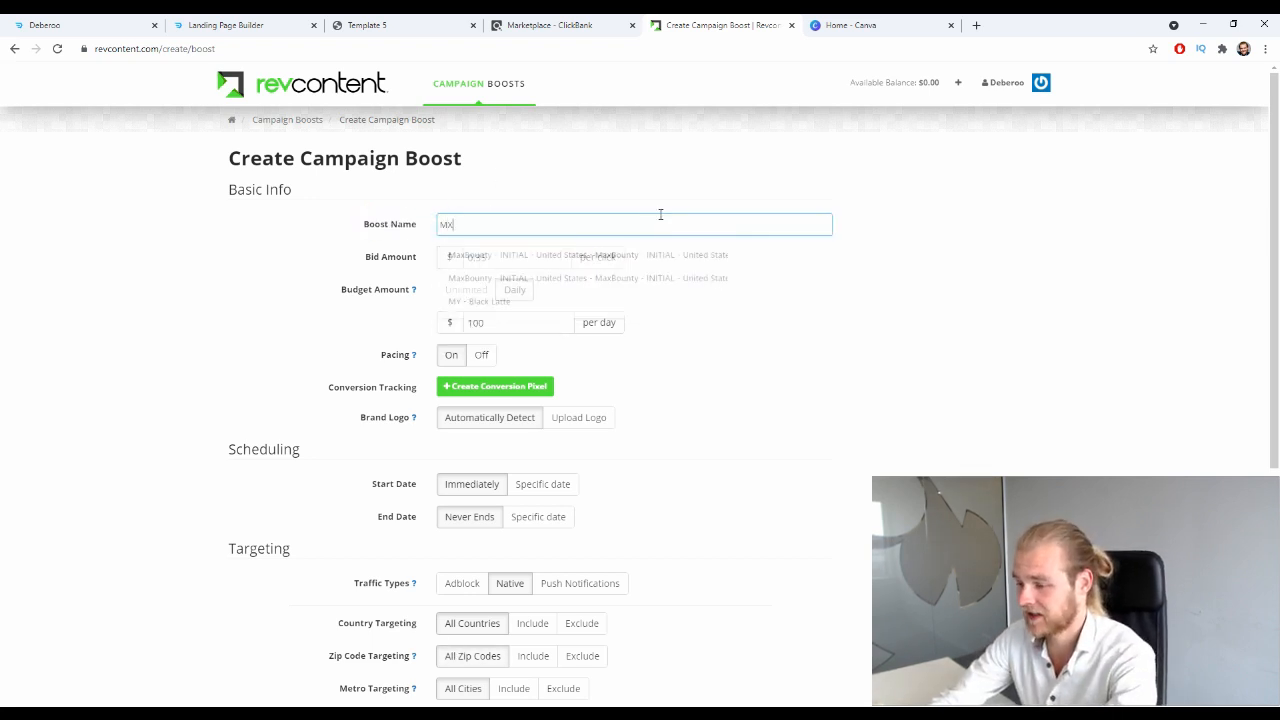
pyautogui.write(' - Re')
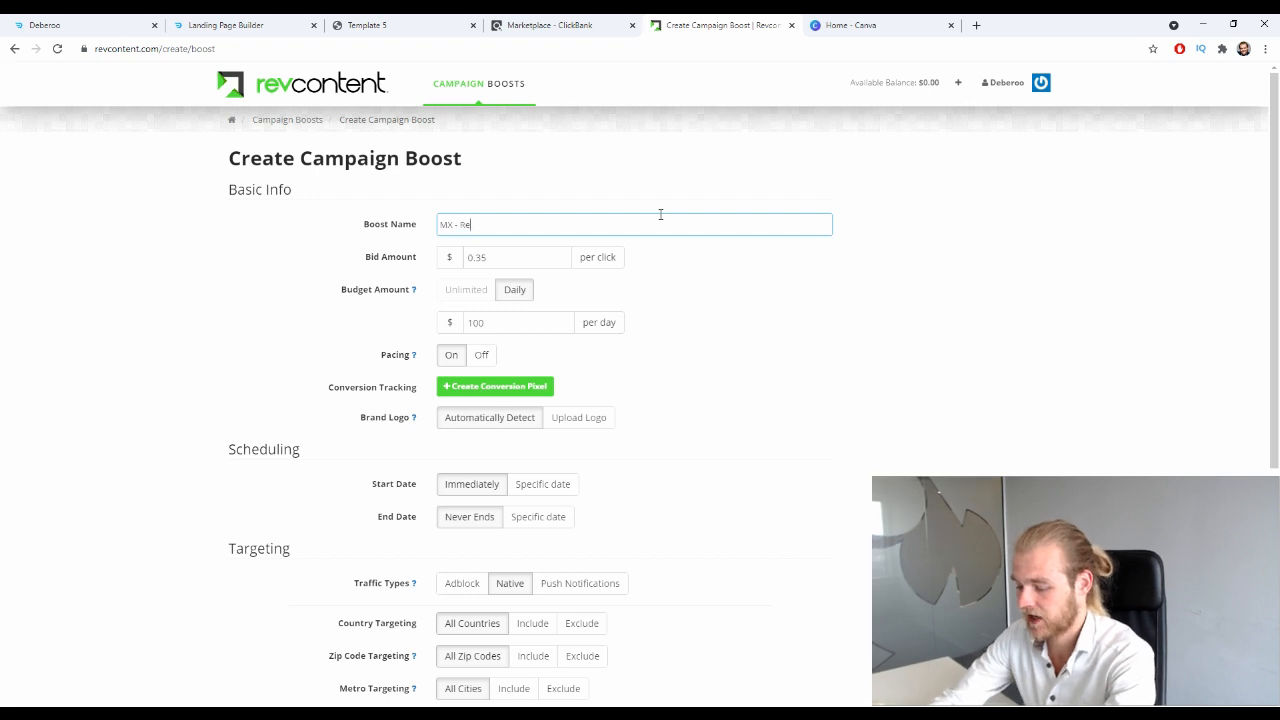
pyautogui.write('surge')
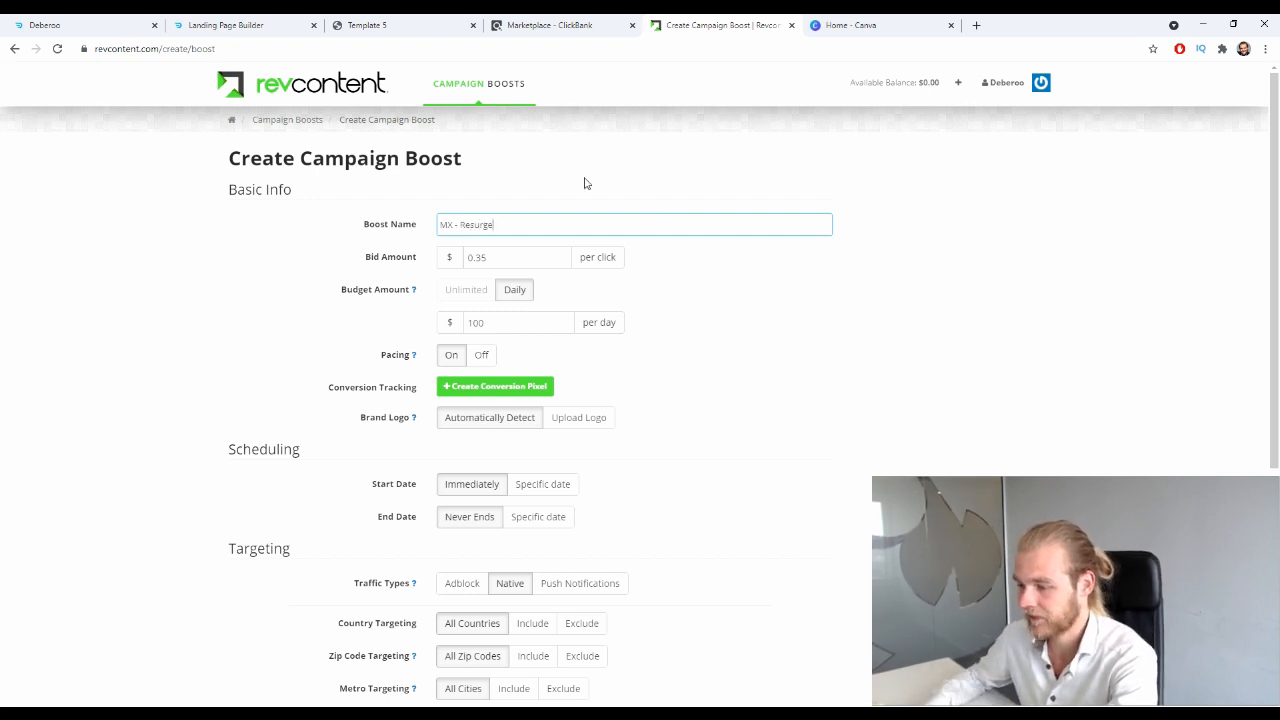
pyautogui.click(320, 287)
pyautogui.scroll(-2, 249, 260)
pyautogui.scroll(1, 337, 249)
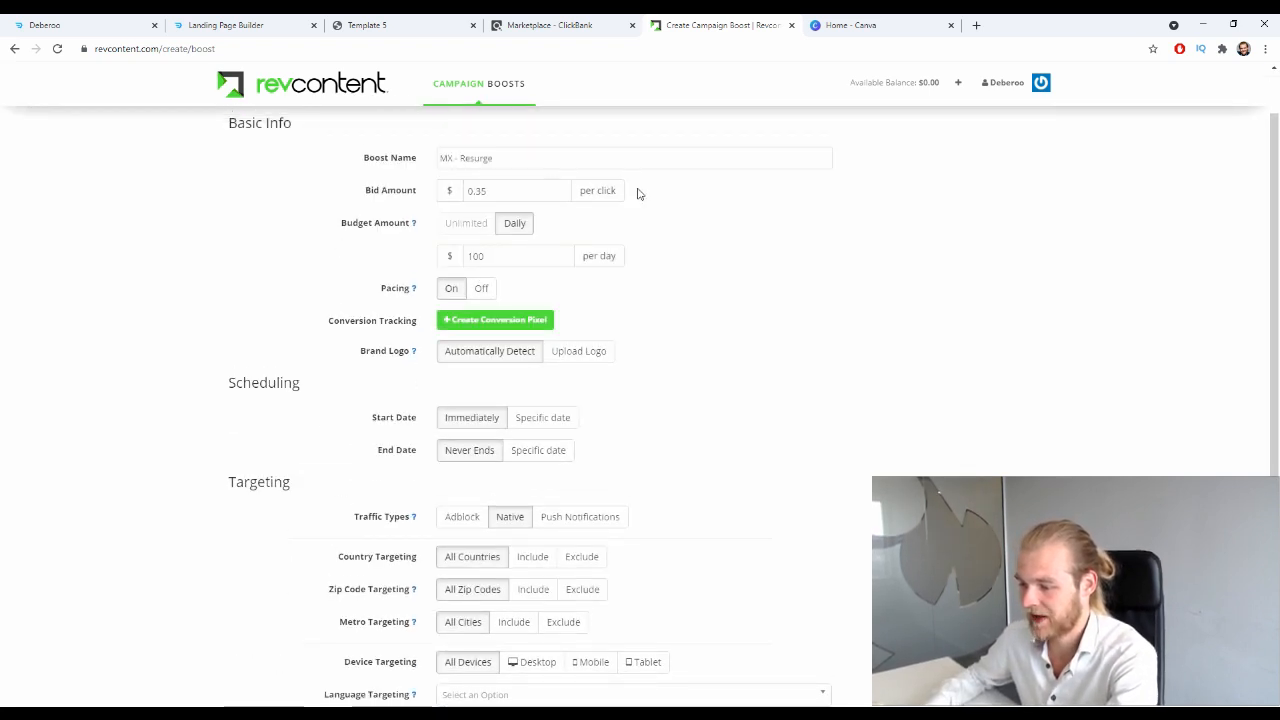
# - Set the boost's daily budget to $250 per day
pyautogui.click(588, 190)
pyautogui.click(186, 189)
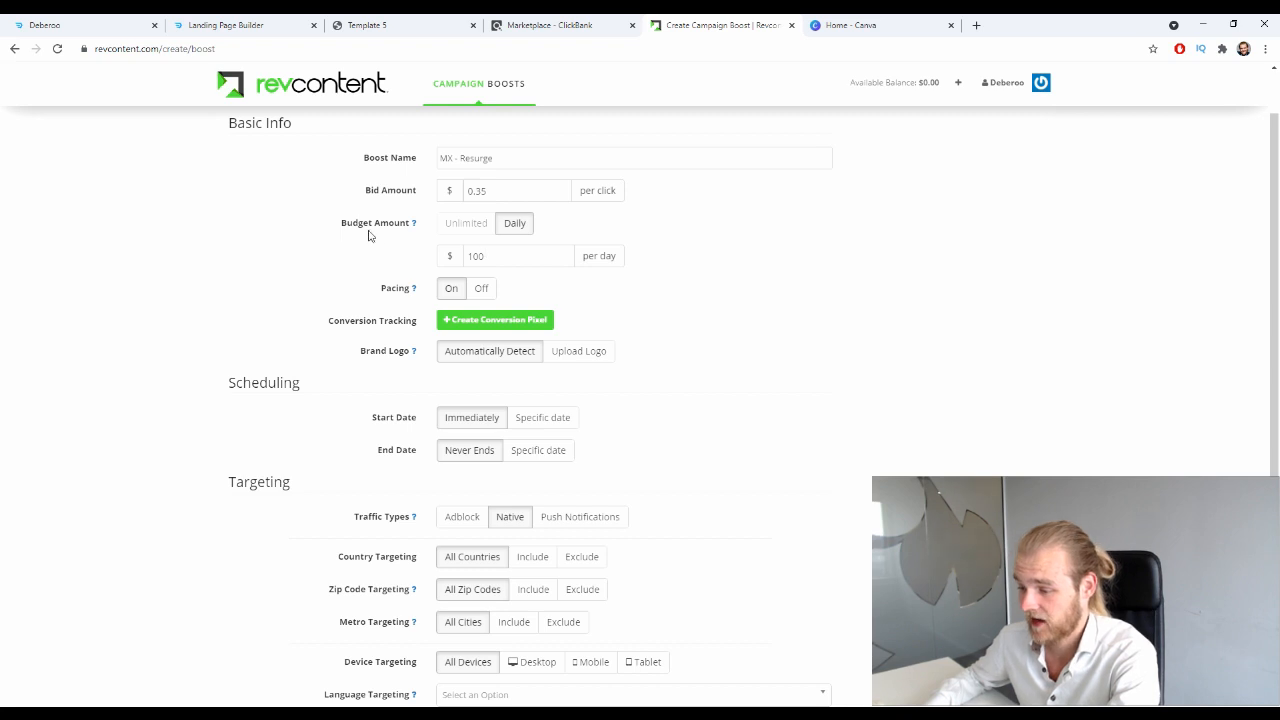
pyautogui.doubleClick(331, 222)
pyautogui.doubleClick(478, 256)
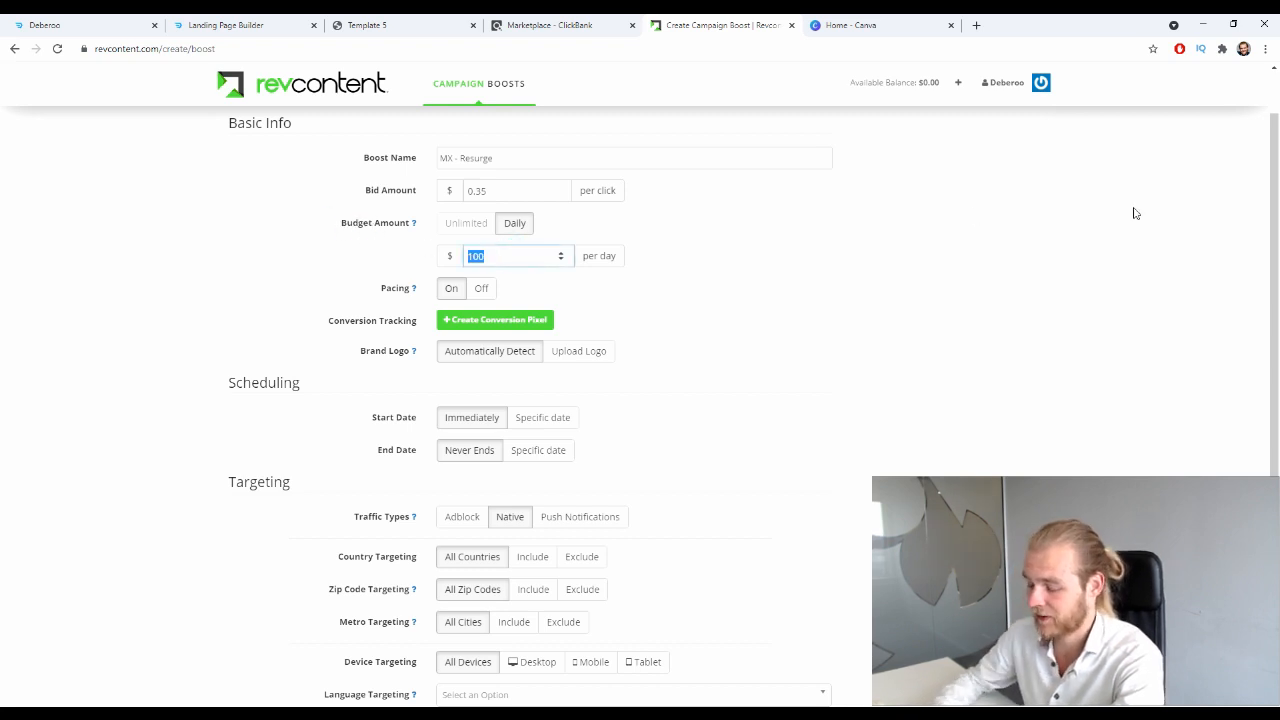
pyautogui.write('250')
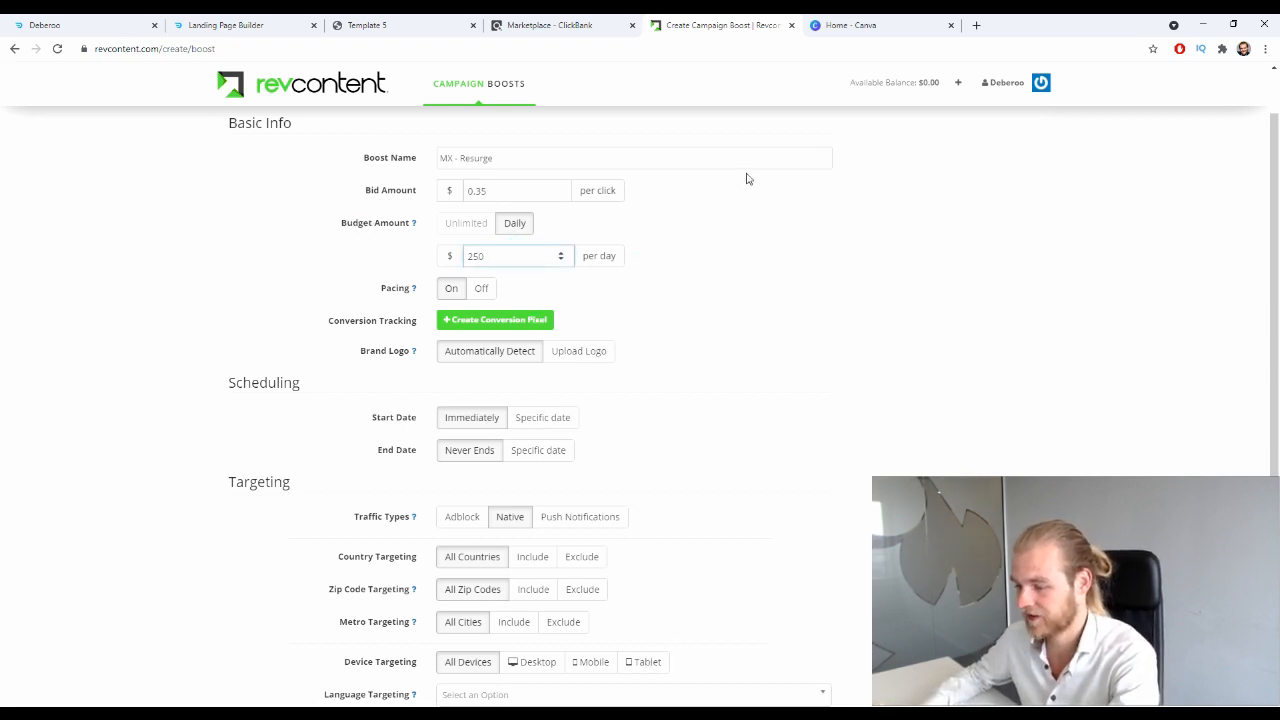
pyautogui.click(790, 387)
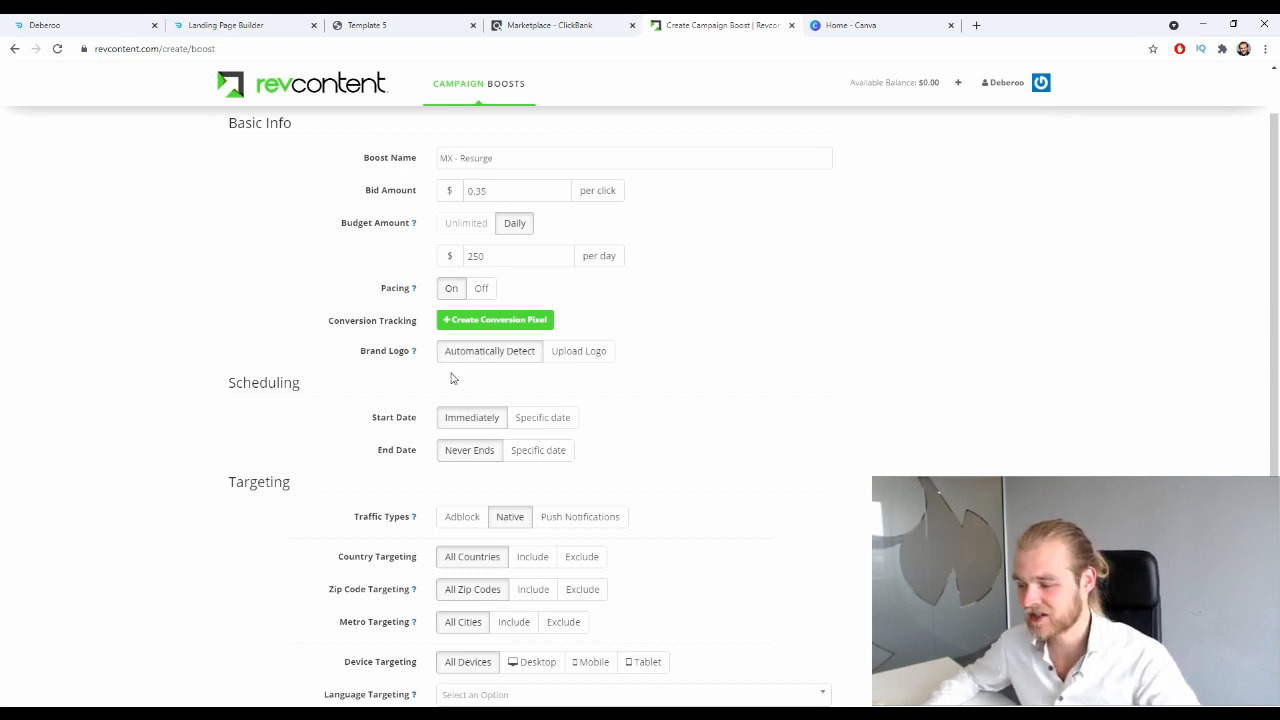
# - Set the brand logo option to Upload Logo and check the recommended image size
pyautogui.click(604, 352)
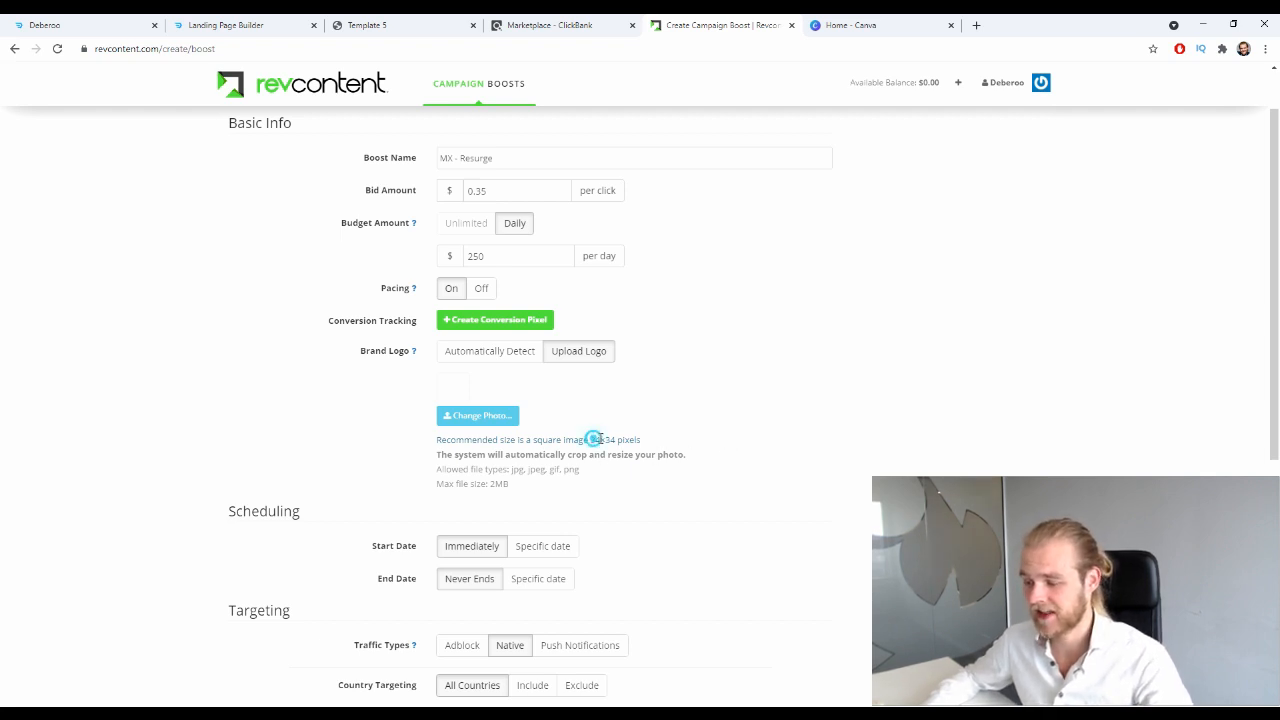
pyautogui.moveTo(590, 439); pyautogui.dragTo(645, 440)
pyautogui.click(703, 437)
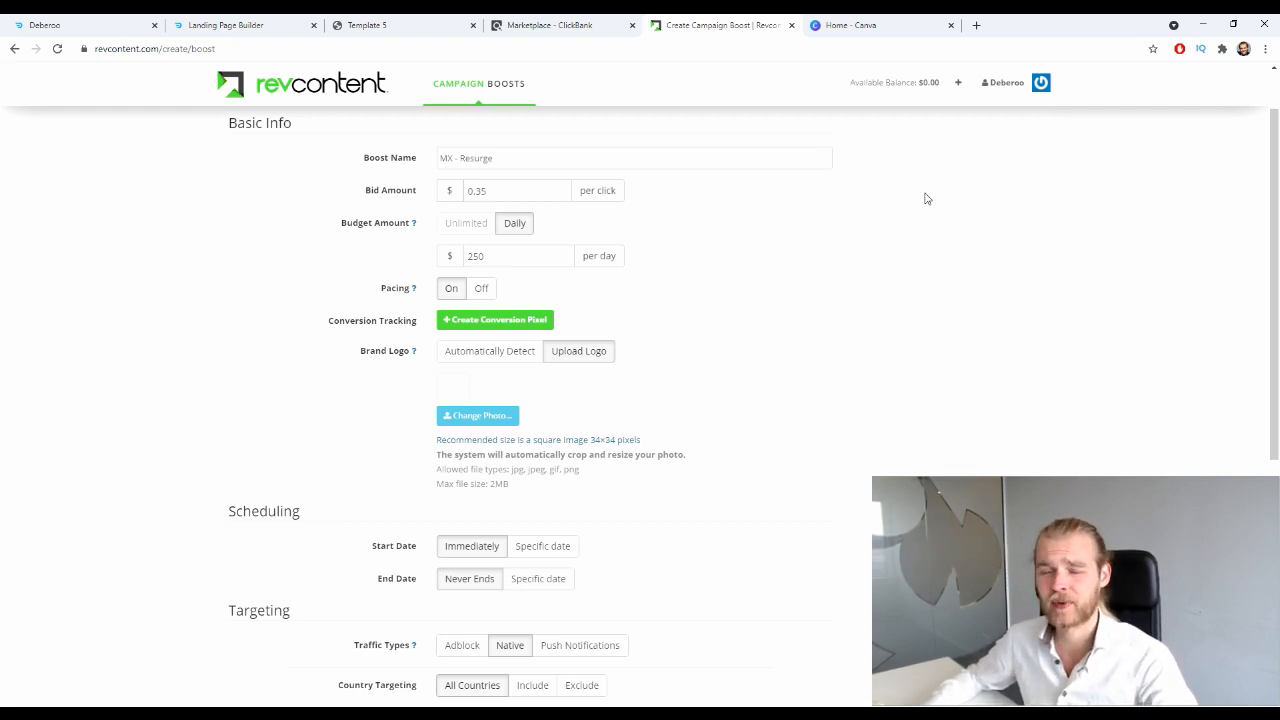
# - Switch to Canva, try a 34 × 34 px custom size, and create a design with the recent 82 × 82 px size
pyautogui.click(900, 24)
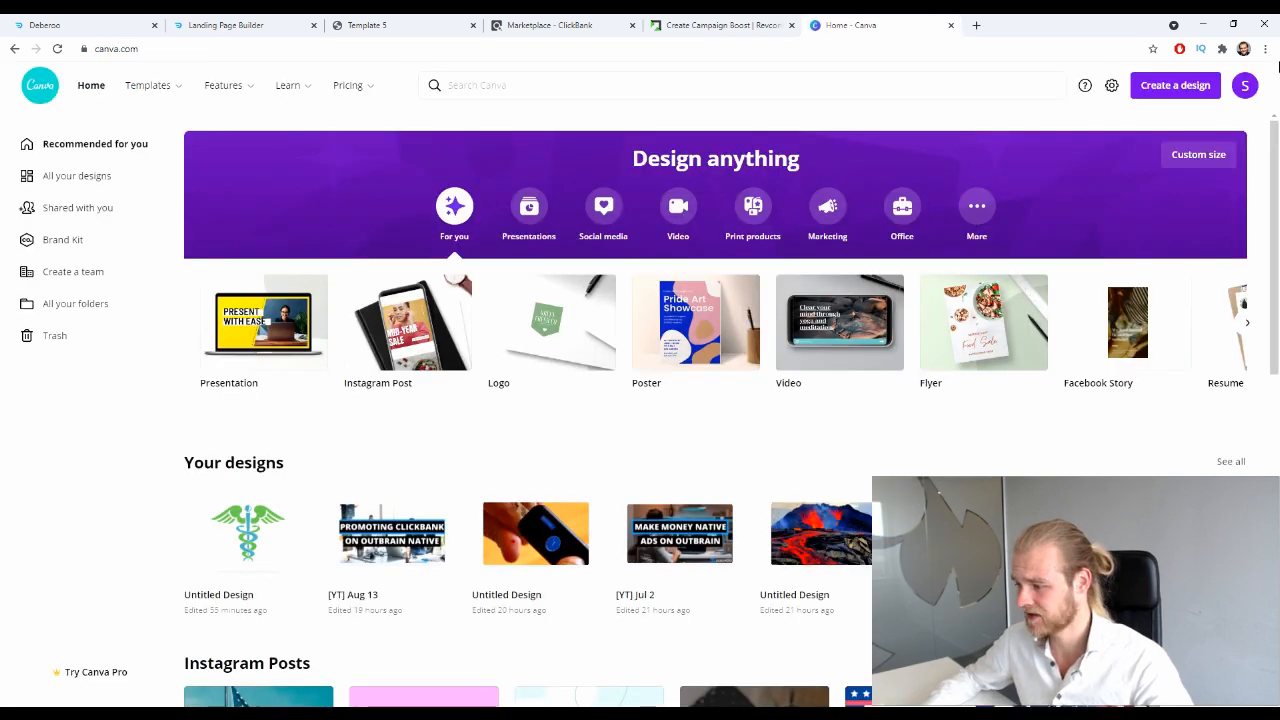
pyautogui.click(1198, 154)
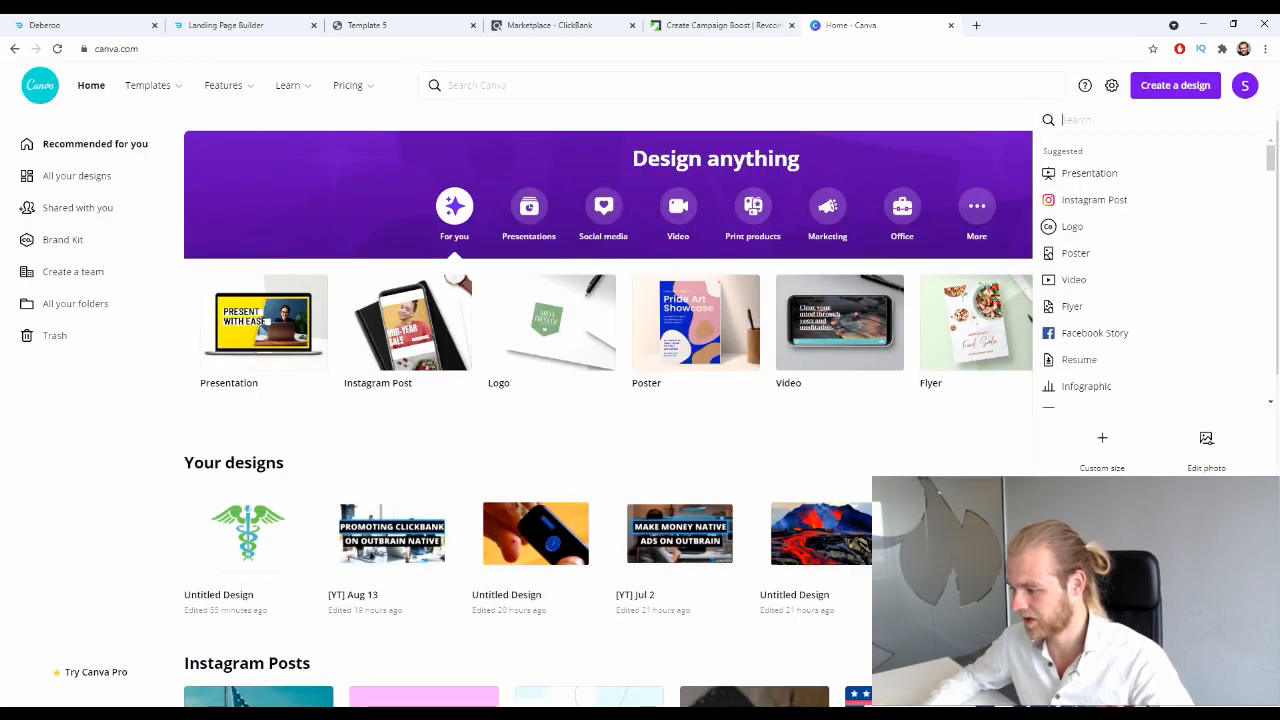
pyautogui.click(1102, 440)
pyautogui.write('34')
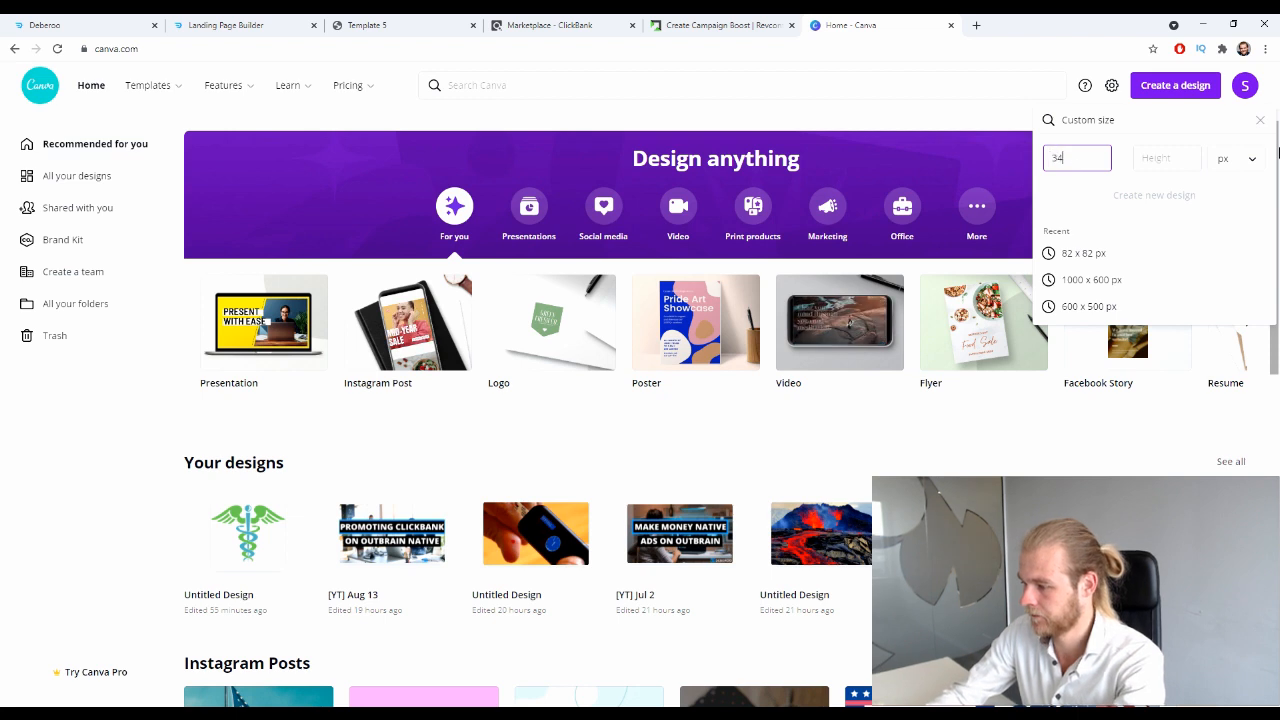
pyautogui.press('Tab')
pyautogui.write('34')
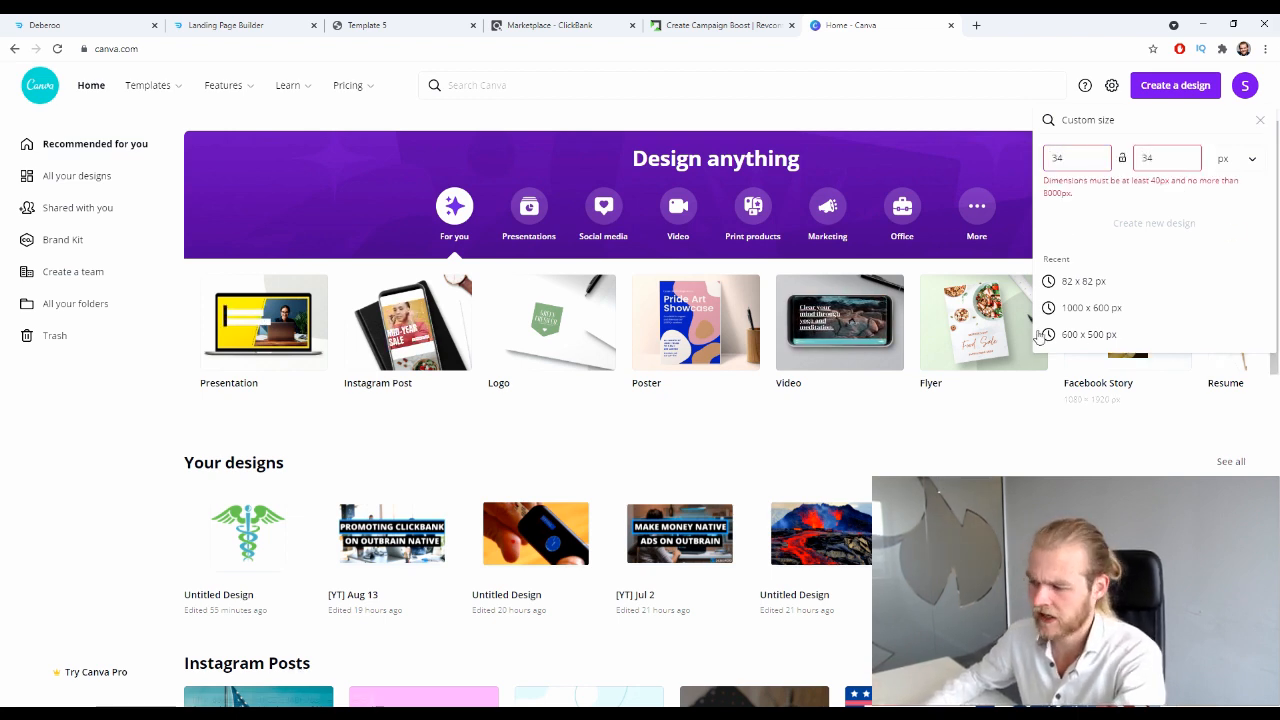
pyautogui.click(1075, 290)
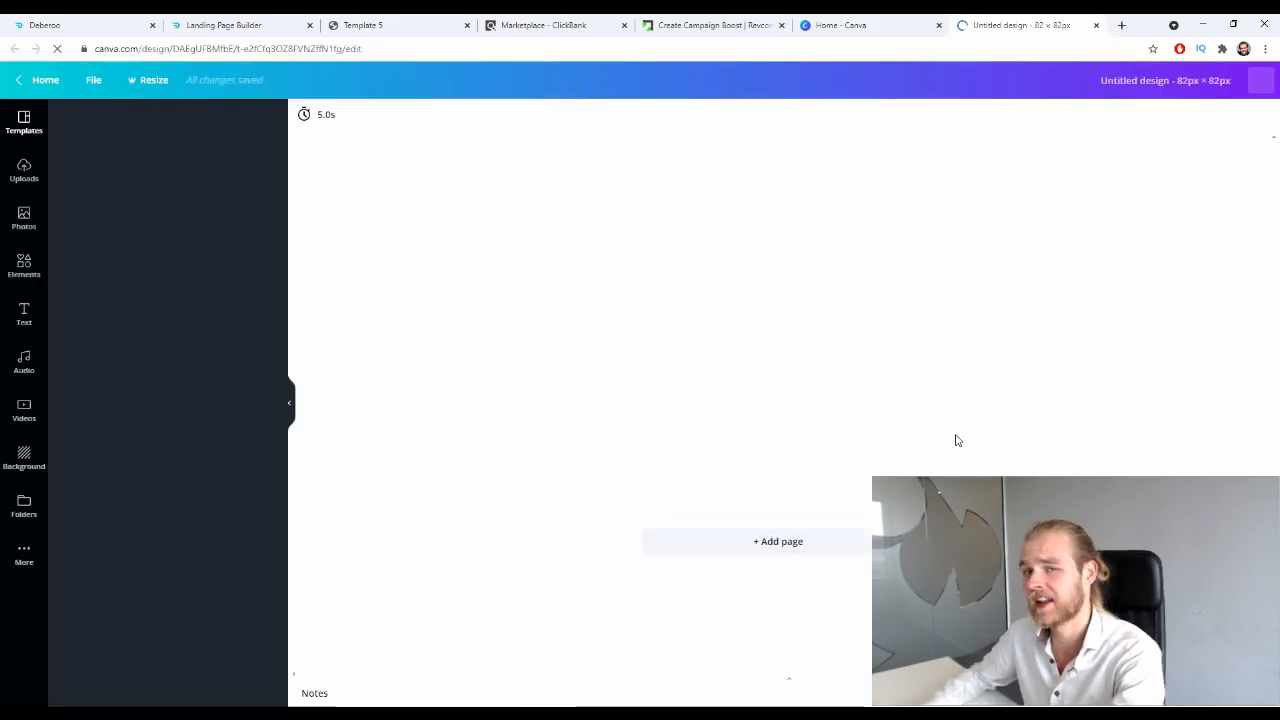
# - Search Google Images for "health logo" in a new browser tab
pyautogui.click(1120, 23)
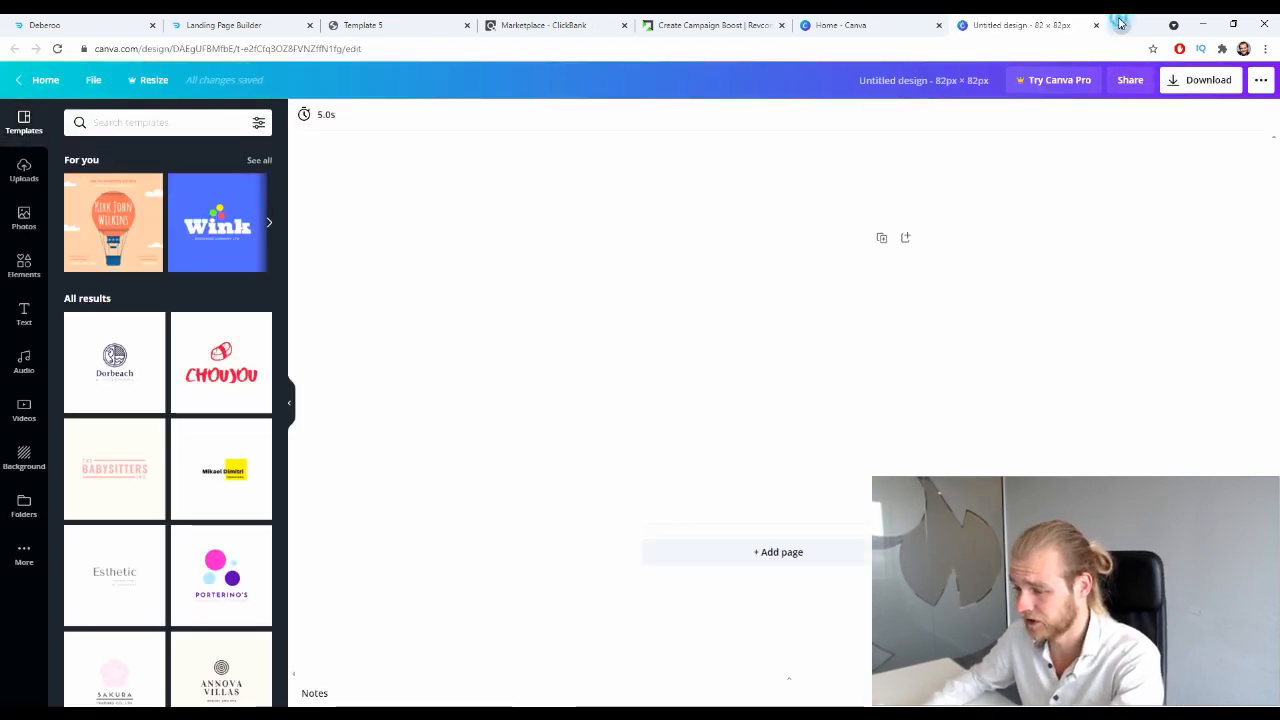
pyautogui.write('healt')
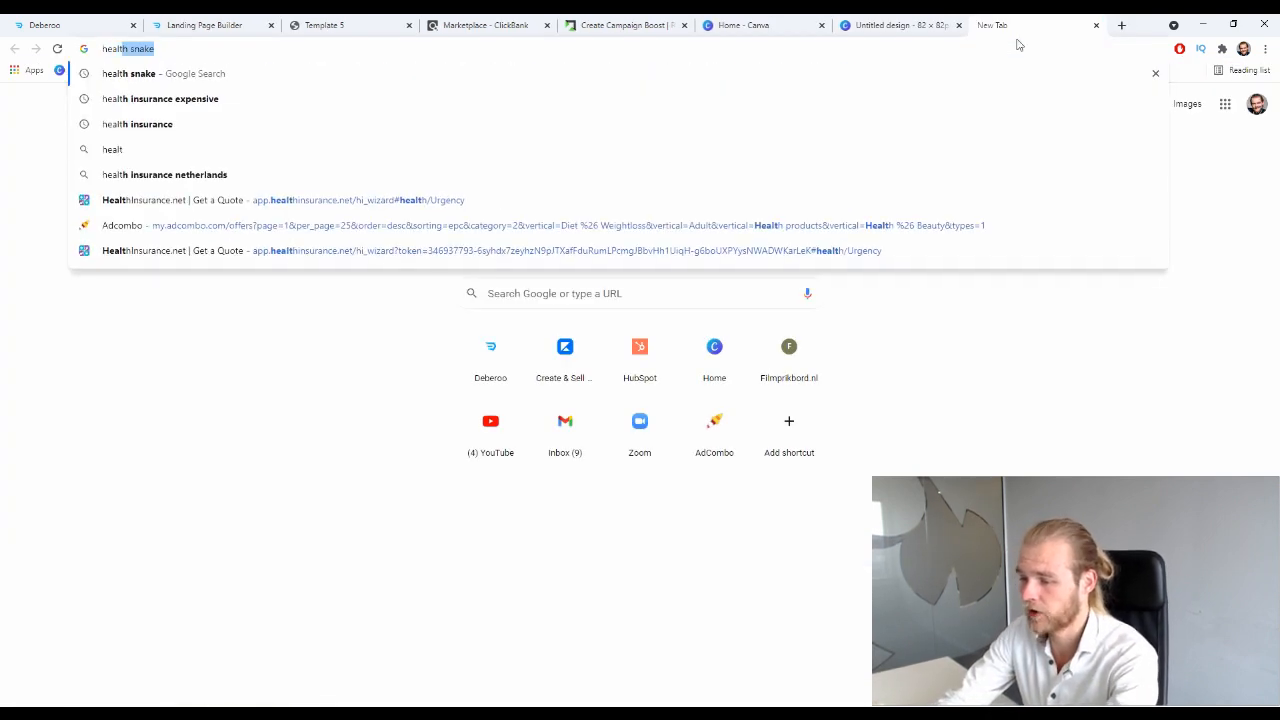
pyautogui.write('h')
pyautogui.write(' logo')
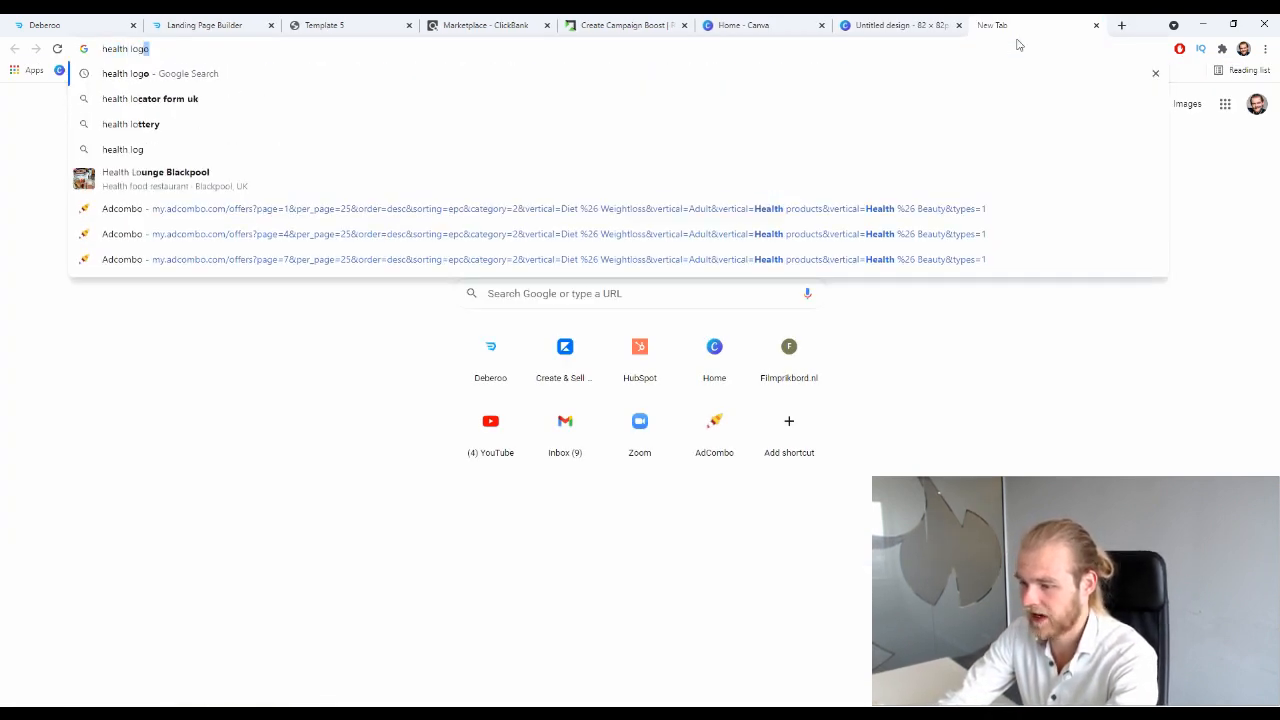
pyautogui.press('Return')
pyautogui.click(195, 134)
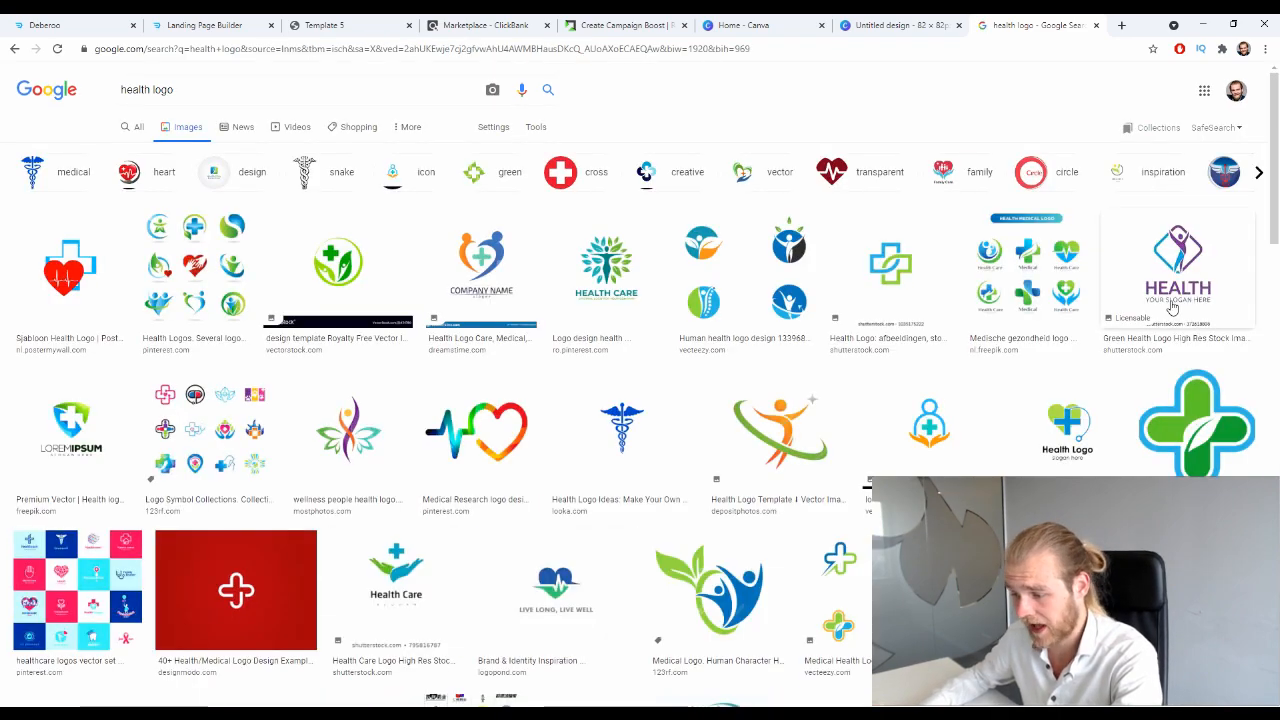
# - Browse the health logo images, view the UCM Digital Health logo in a separate tab and close that tab
pyautogui.scroll(-5, 600, 487)
pyautogui.scroll(-15, 600, 487)
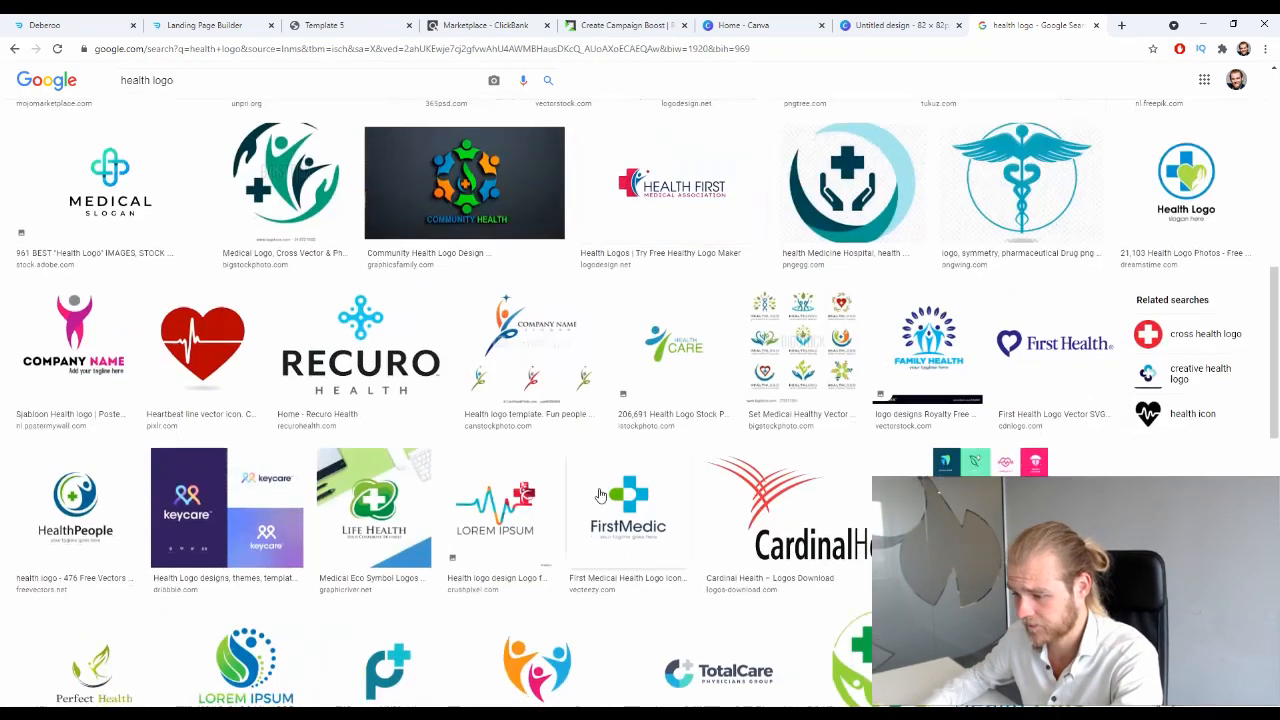
pyautogui.scroll(6, 604, 492)
pyautogui.middleClick(604, 492)
pyautogui.scroll(-5, 604, 492)
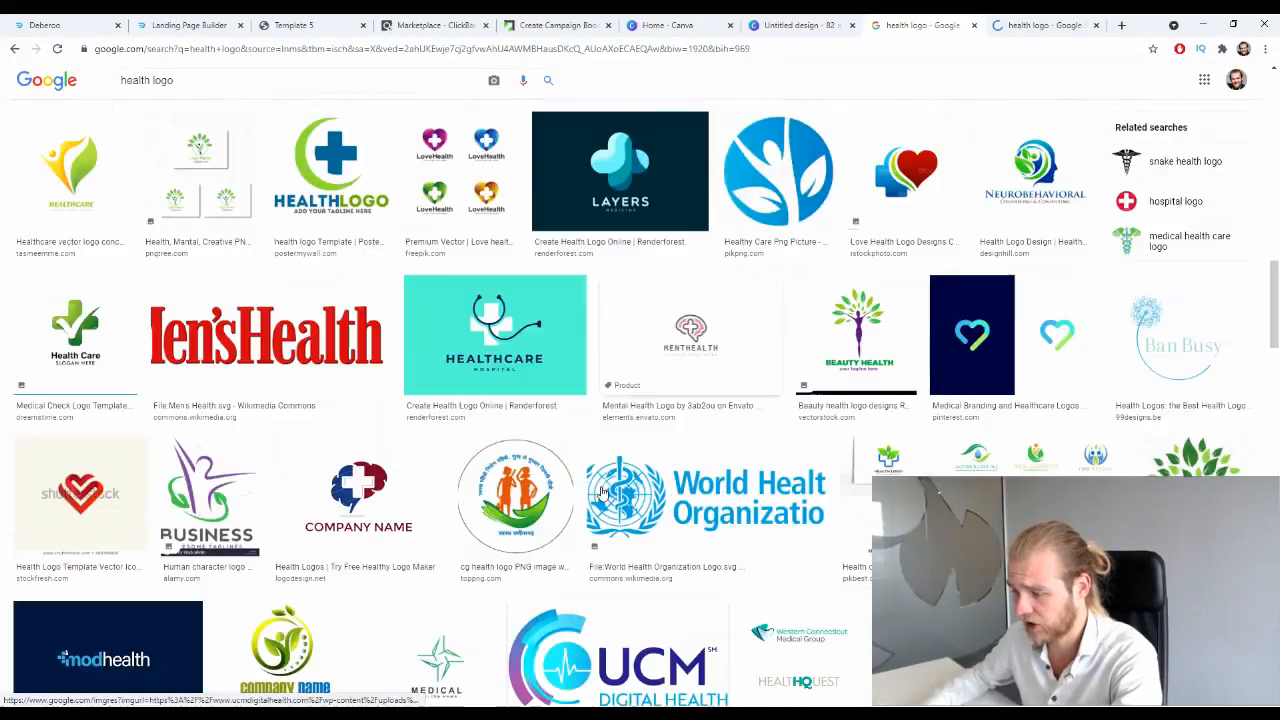
pyautogui.click(1042, 25)
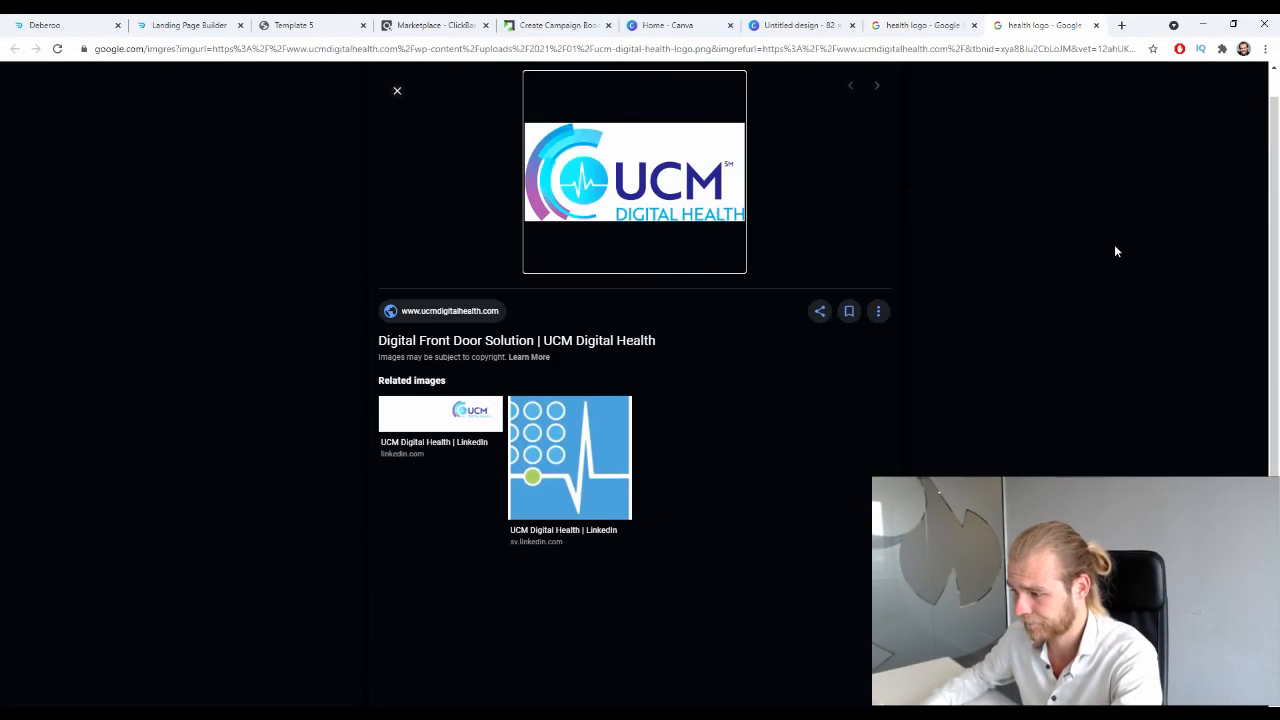
pyautogui.click(1096, 25)
# - Examine the remaining health logo results for a generic medical symbol suitable as the brand logo
pyautogui.scroll(-7, 1085, 258)
pyautogui.scroll(-5, 1085, 258)
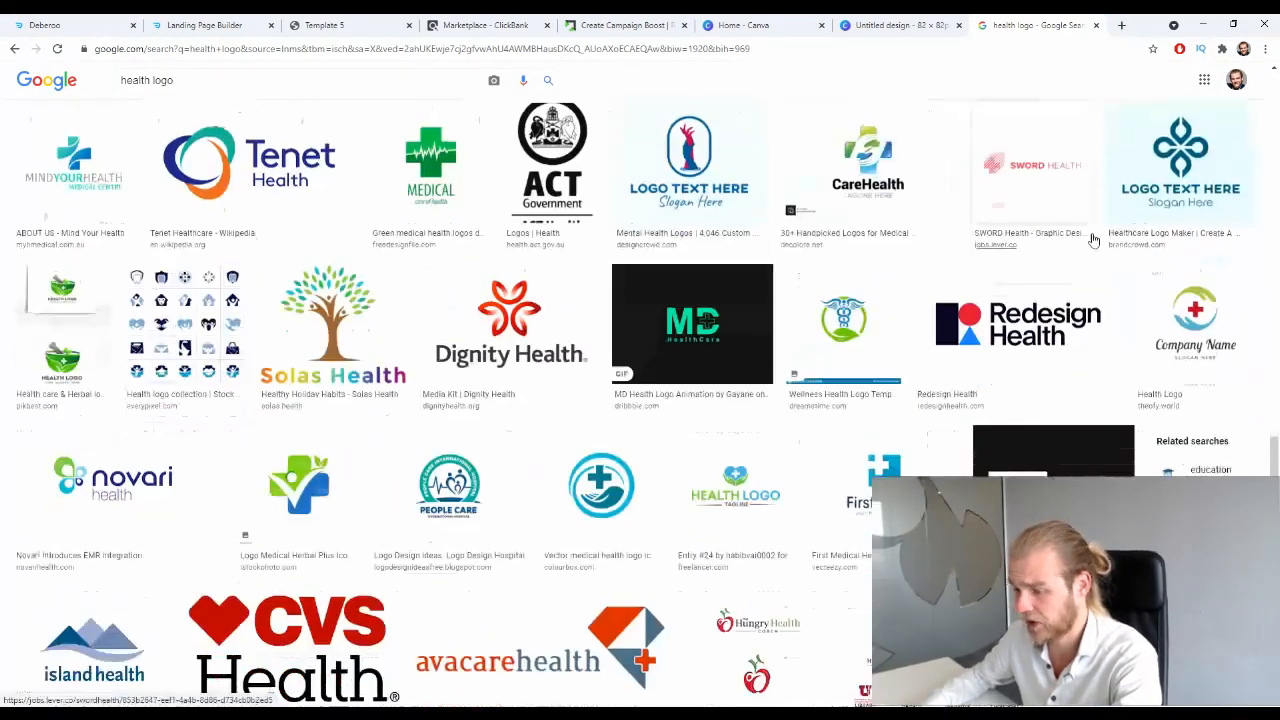
pyautogui.scroll(-5, 1150, 197)
pyautogui.scroll(3, 1150, 197)
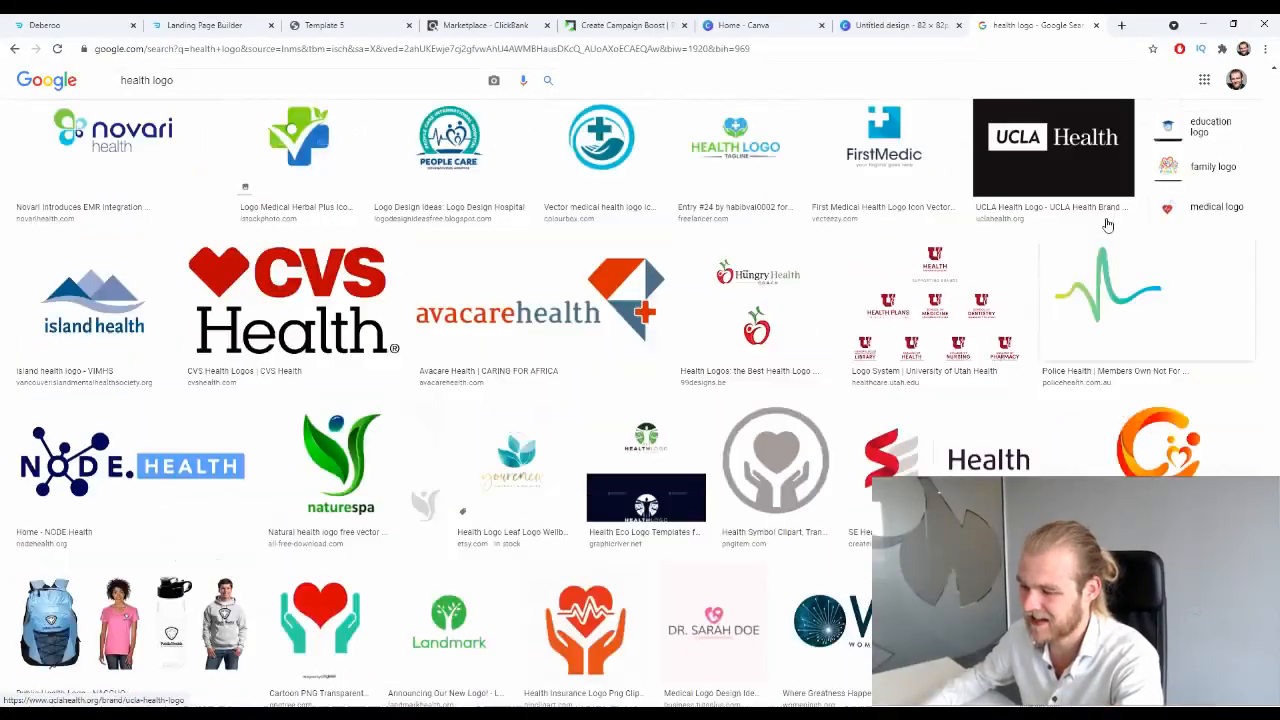
pyautogui.scroll(-9, 772, 358)
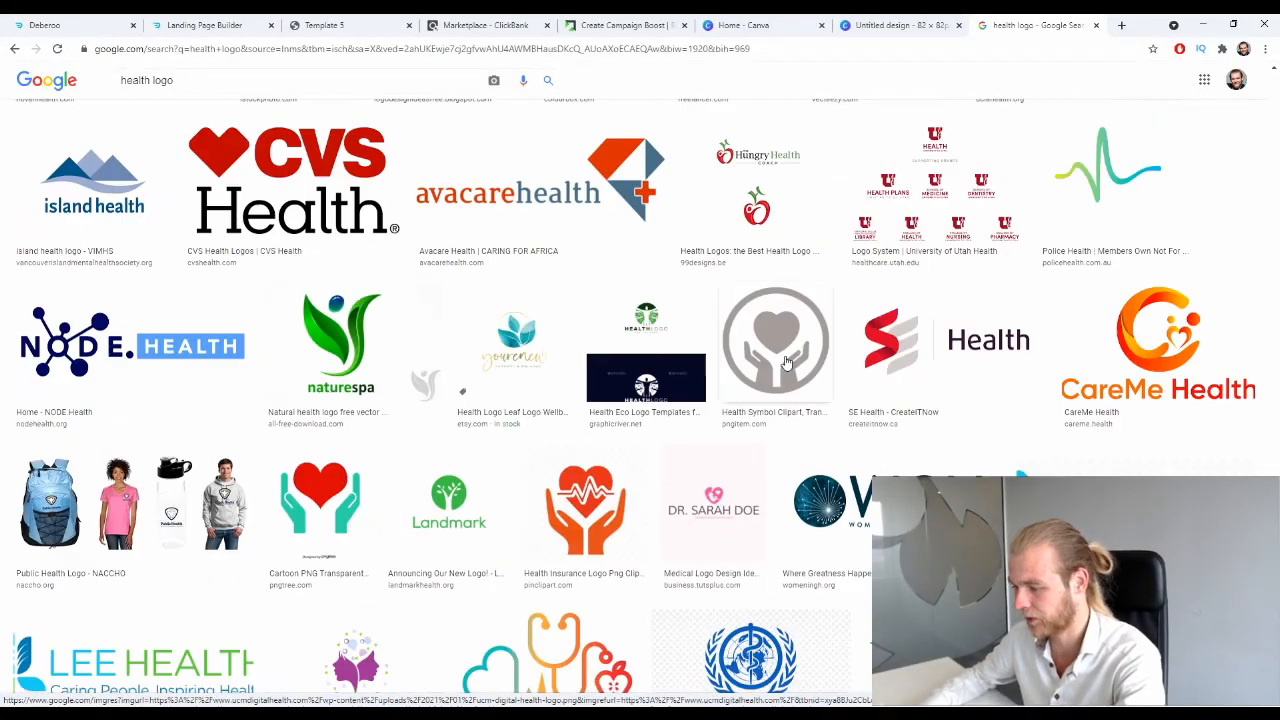
pyautogui.scroll(2, 797, 392)
pyautogui.scroll(2, 797, 392)
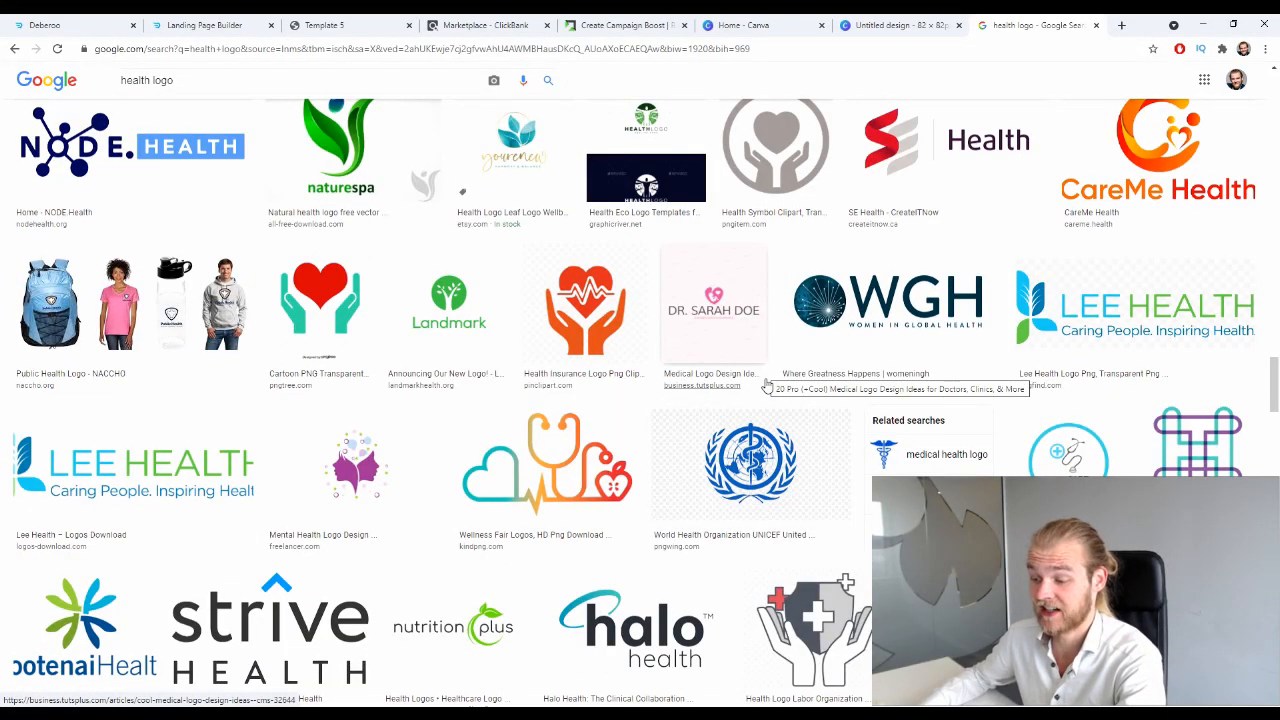
pyautogui.scroll(-3, 790, 380)
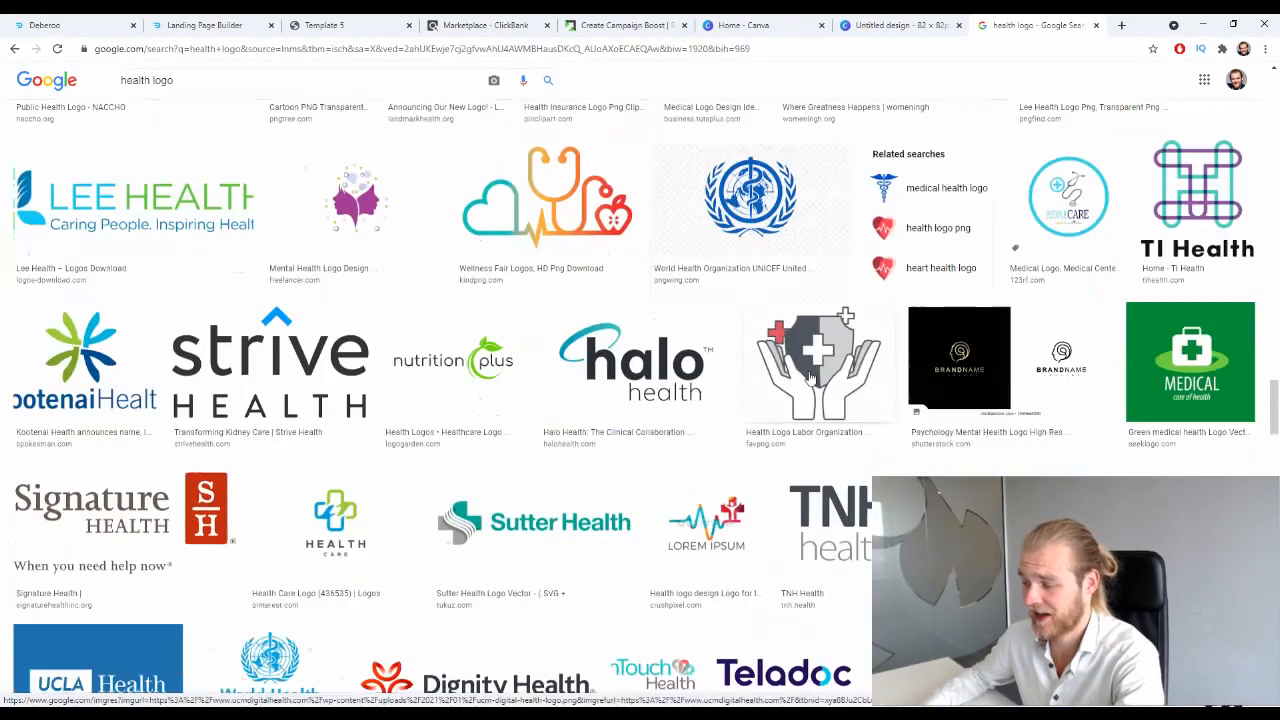
pyautogui.scroll(-3, 758, 375)
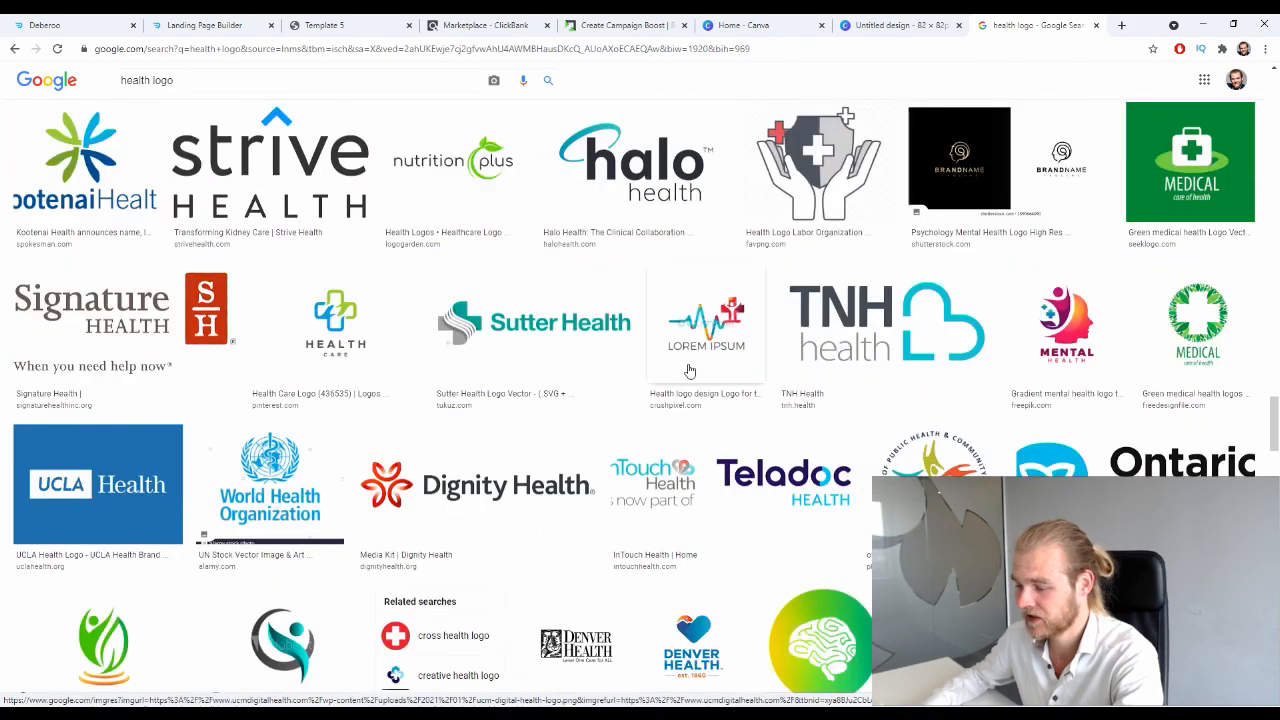
pyautogui.scroll(-5, 686, 371)
pyautogui.scroll(-6, 537, 395)
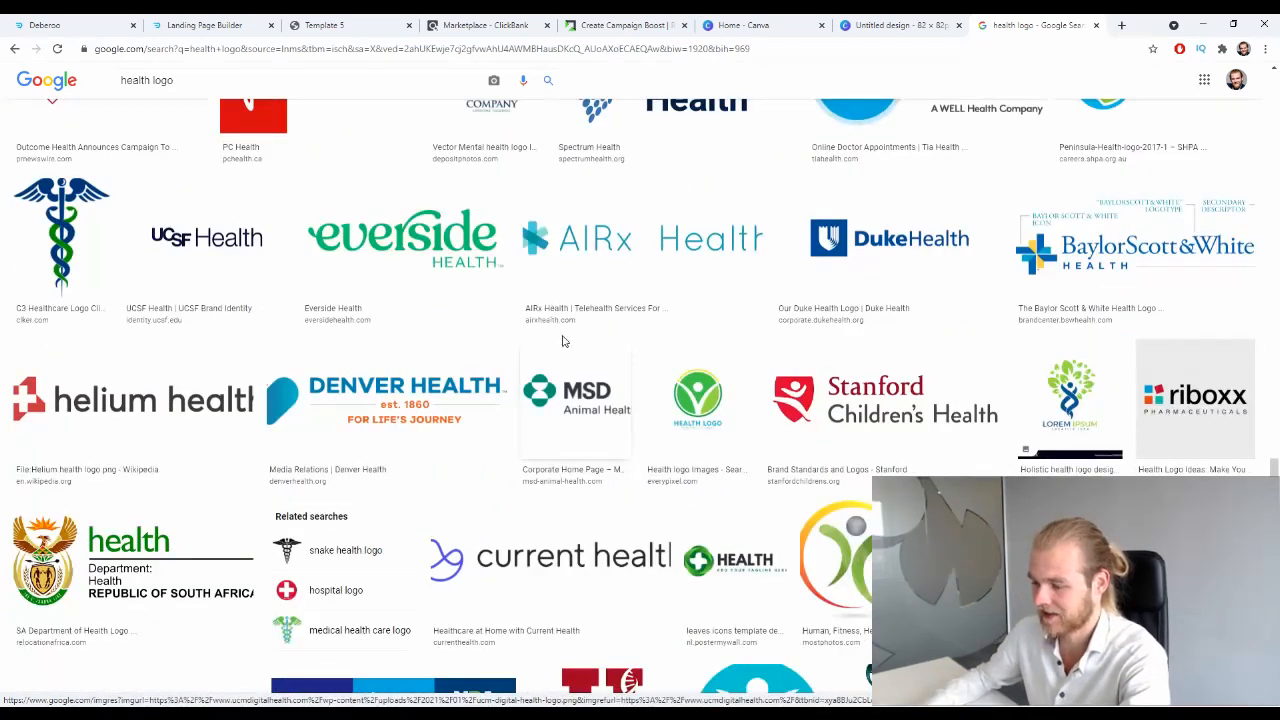
pyautogui.scroll(-9, 427, 424)
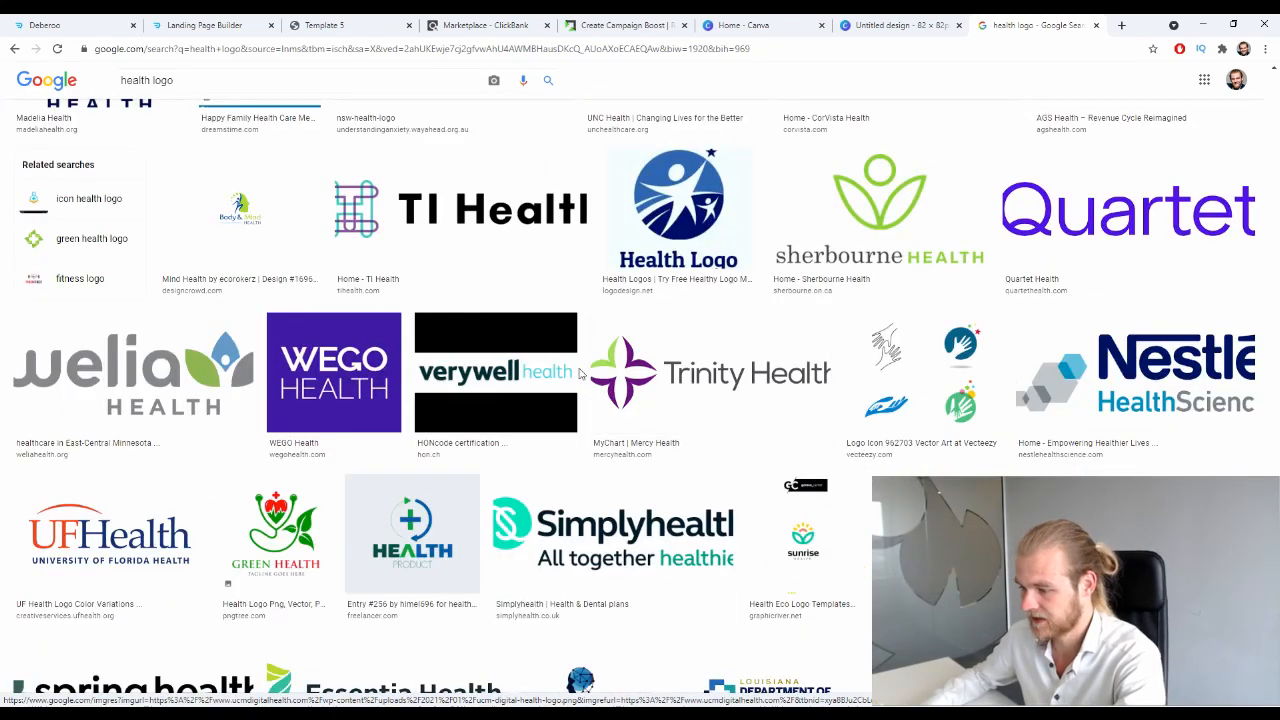
pyautogui.scroll(-6, 560, 345)
pyautogui.scroll(-13, 558, 345)
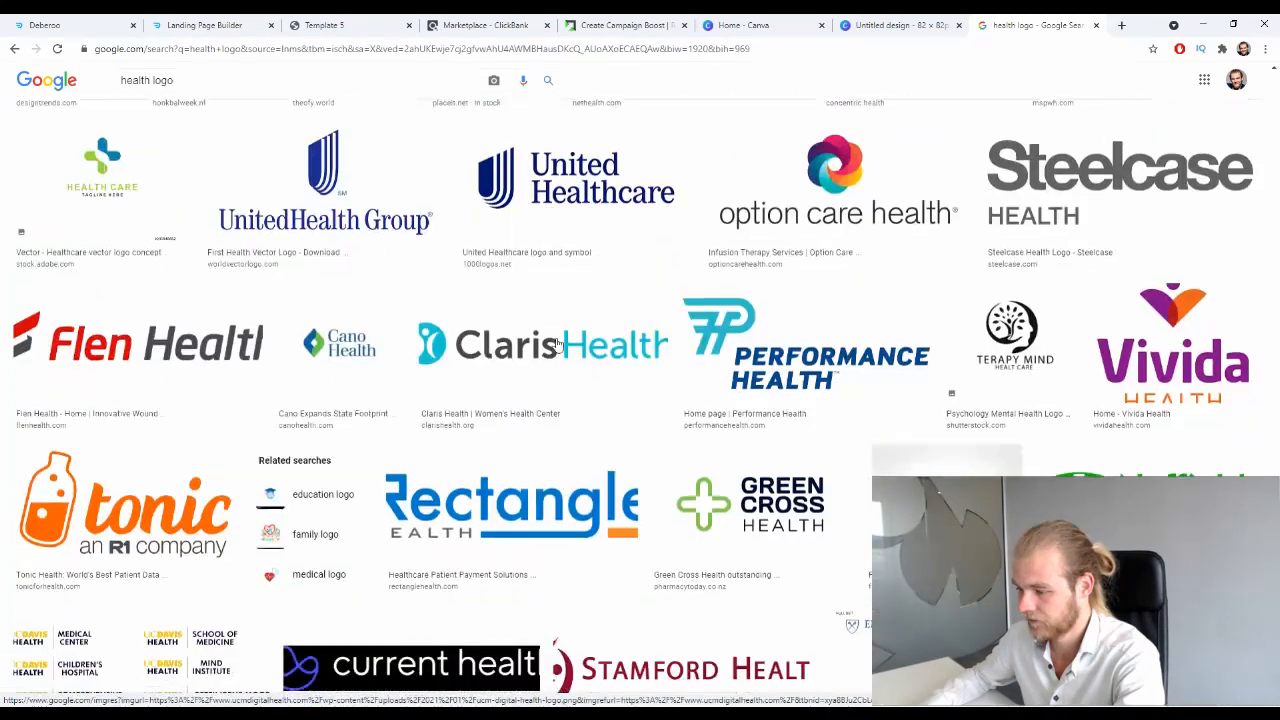
pyautogui.scroll(-15, 572, 347)
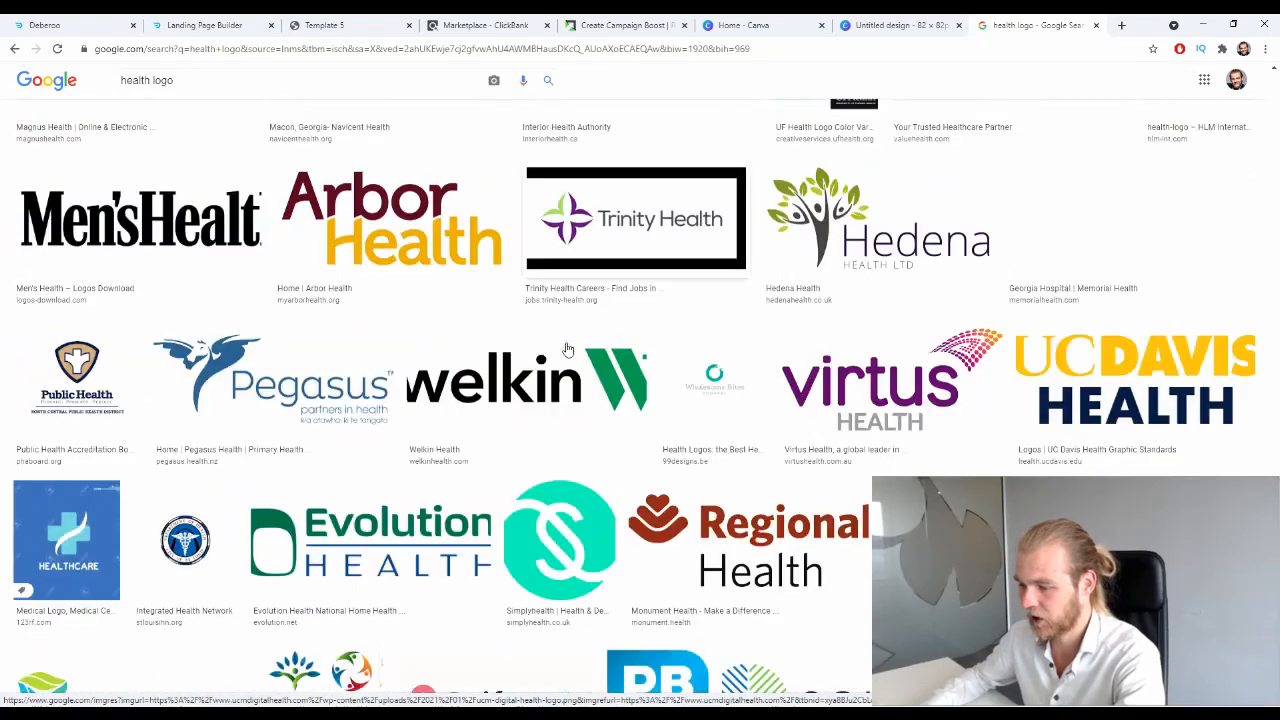
pyautogui.scroll(-5, 533, 355)
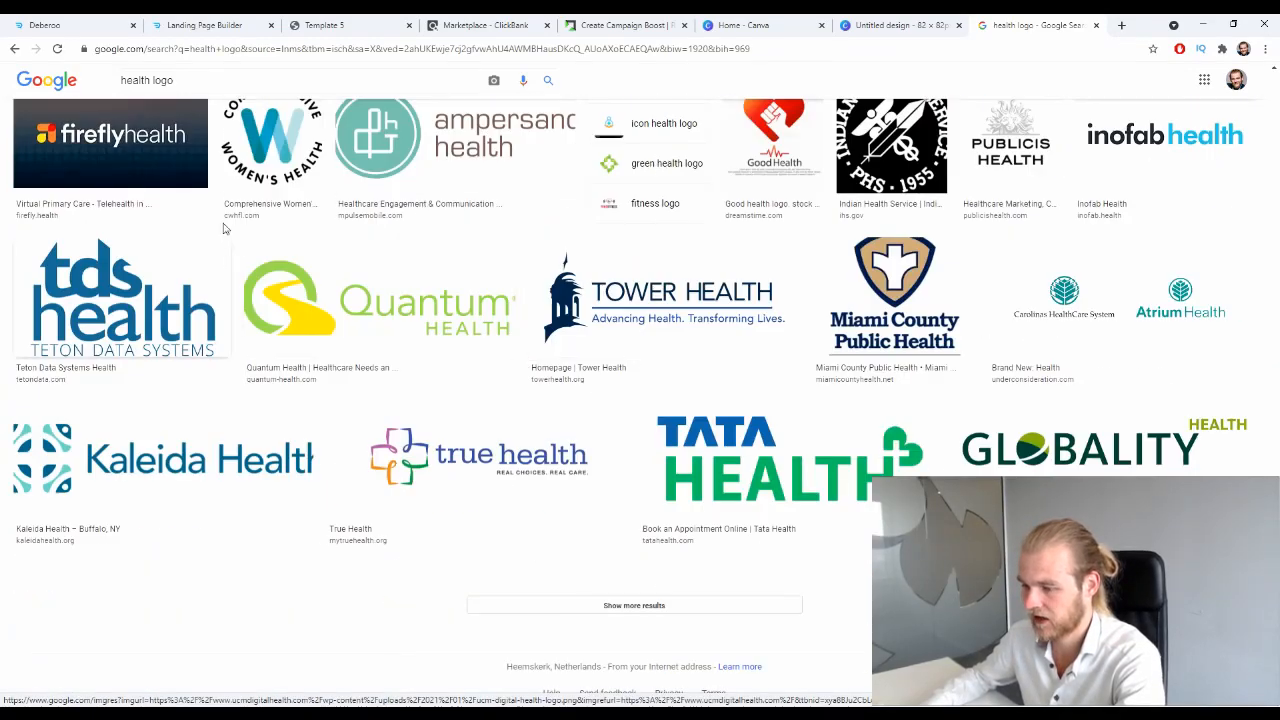
# - Search Google Images for "ambulance snake" and look through the results for a suitable medical symbol
pyautogui.tripleClick(252, 76)
pyautogui.write('ambu')
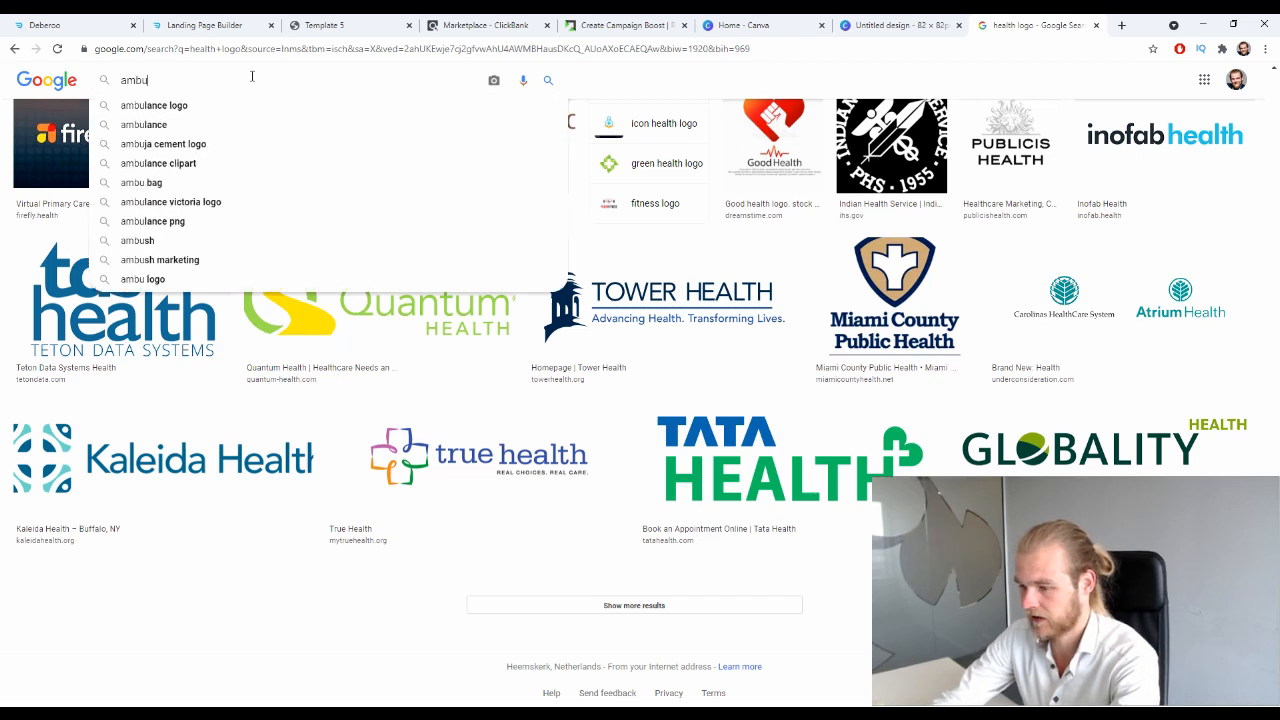
pyautogui.write('lance snake')
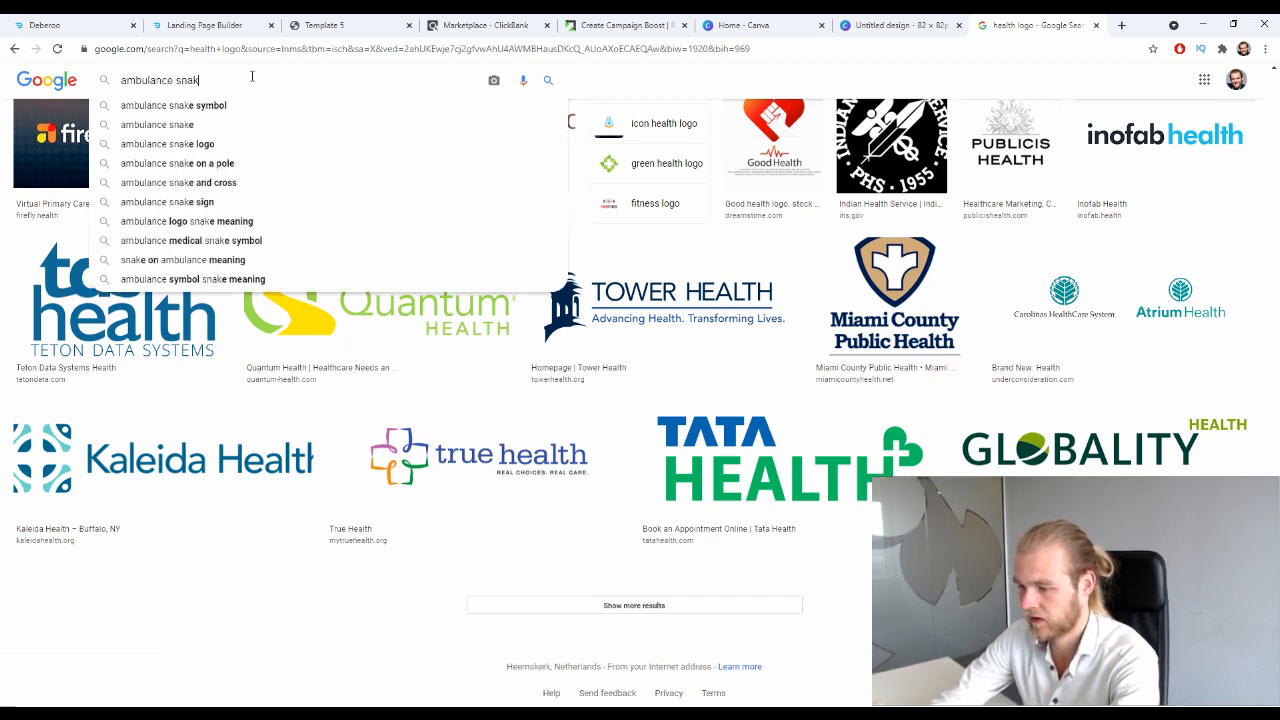
pyautogui.press('Return')
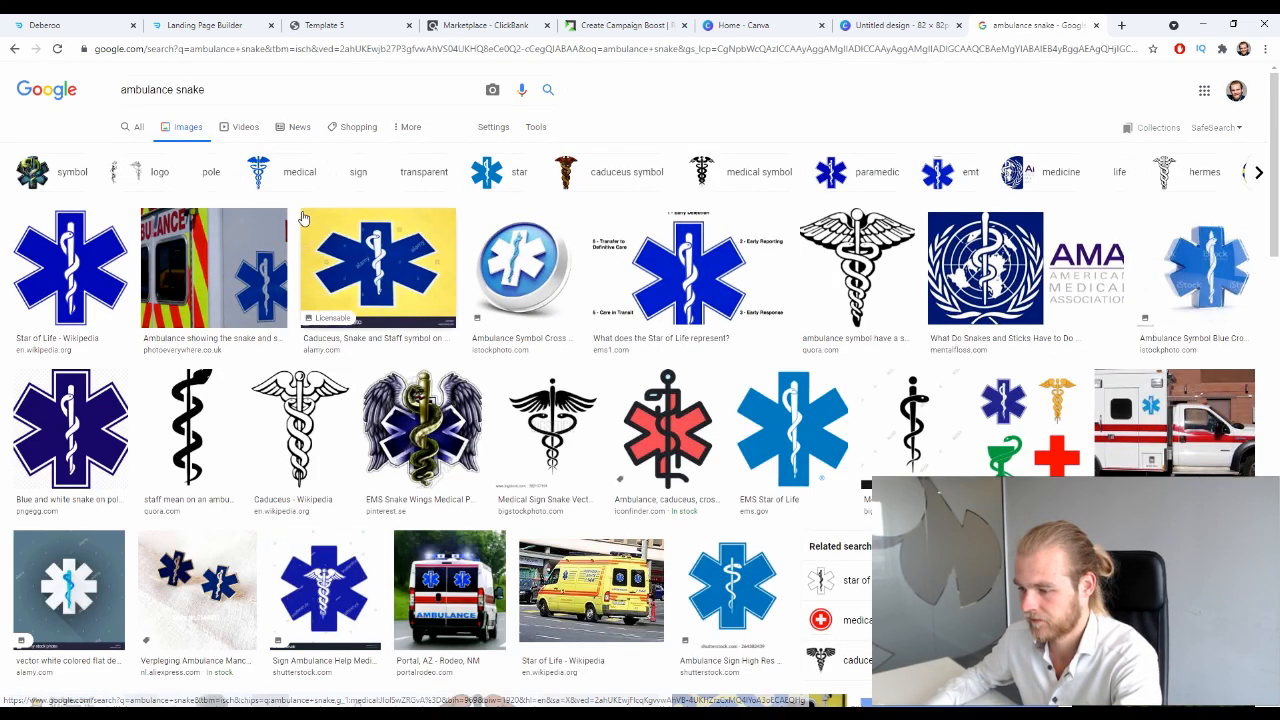
pyautogui.scroll(-3, 287, 243)
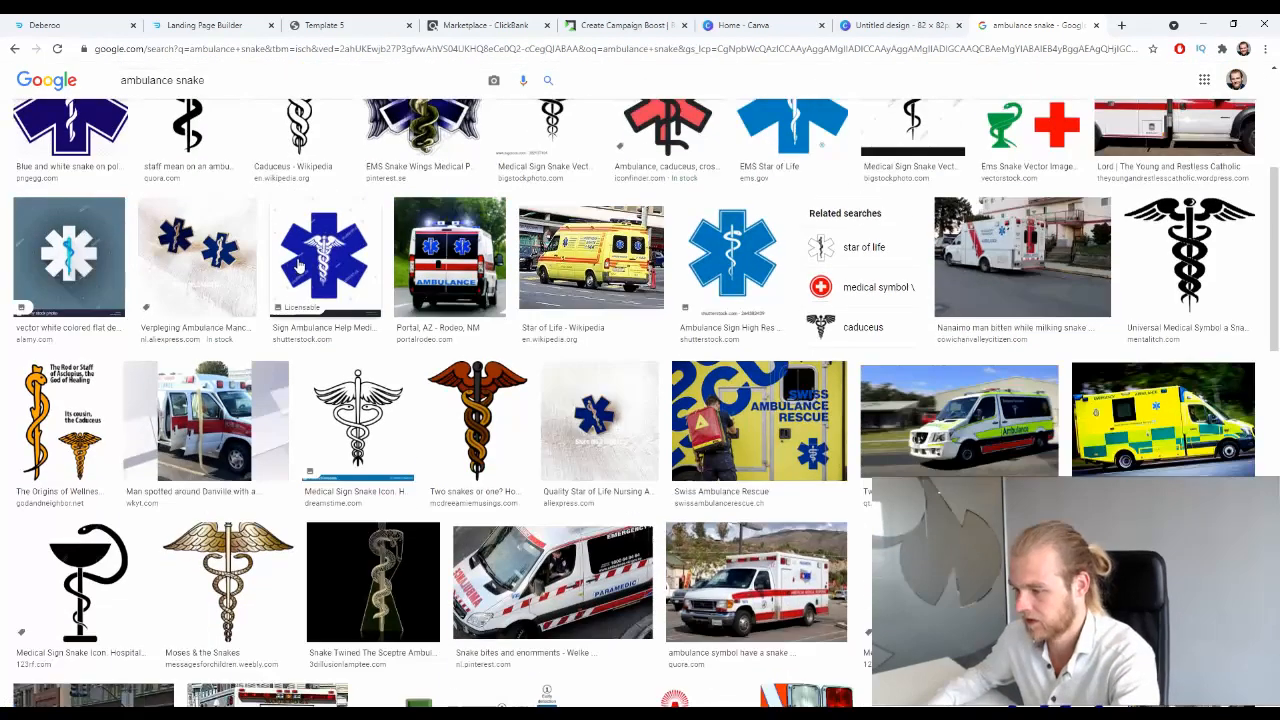
pyautogui.scroll(1, 247, 304)
pyautogui.scroll(2, 247, 304)
pyautogui.scroll(-8, 350, 230)
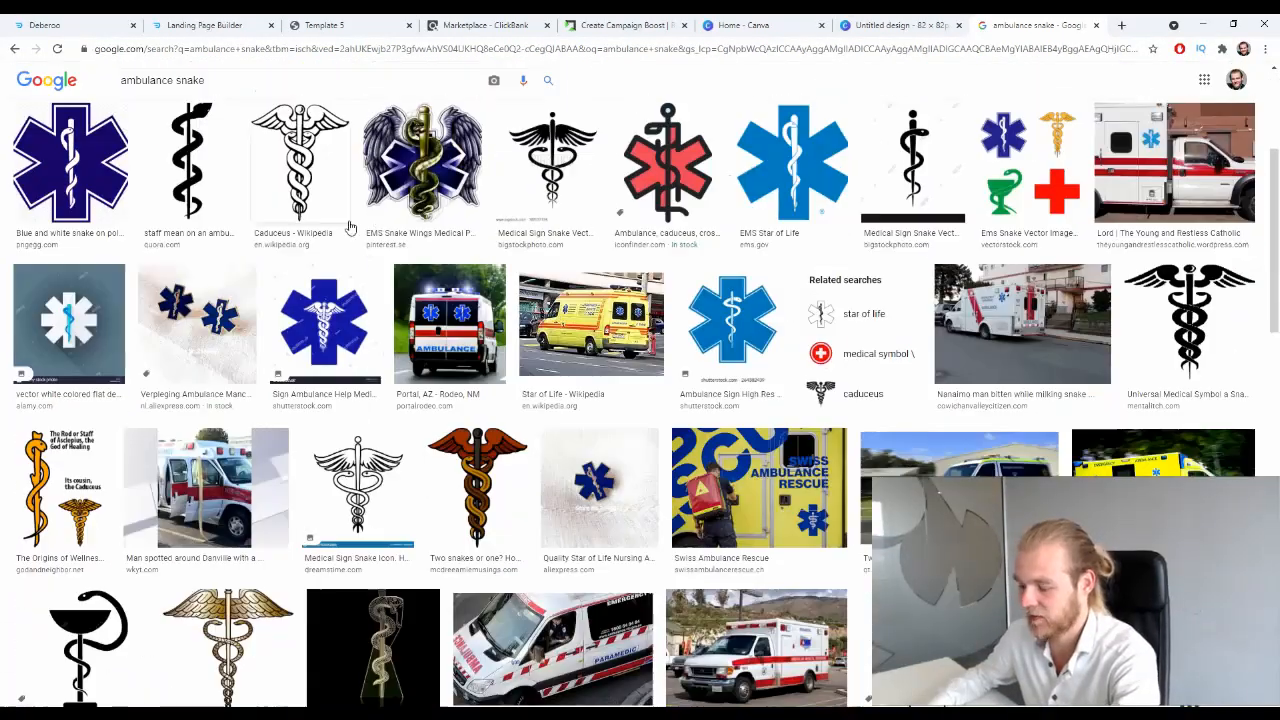
pyautogui.scroll(-5, 362, 249)
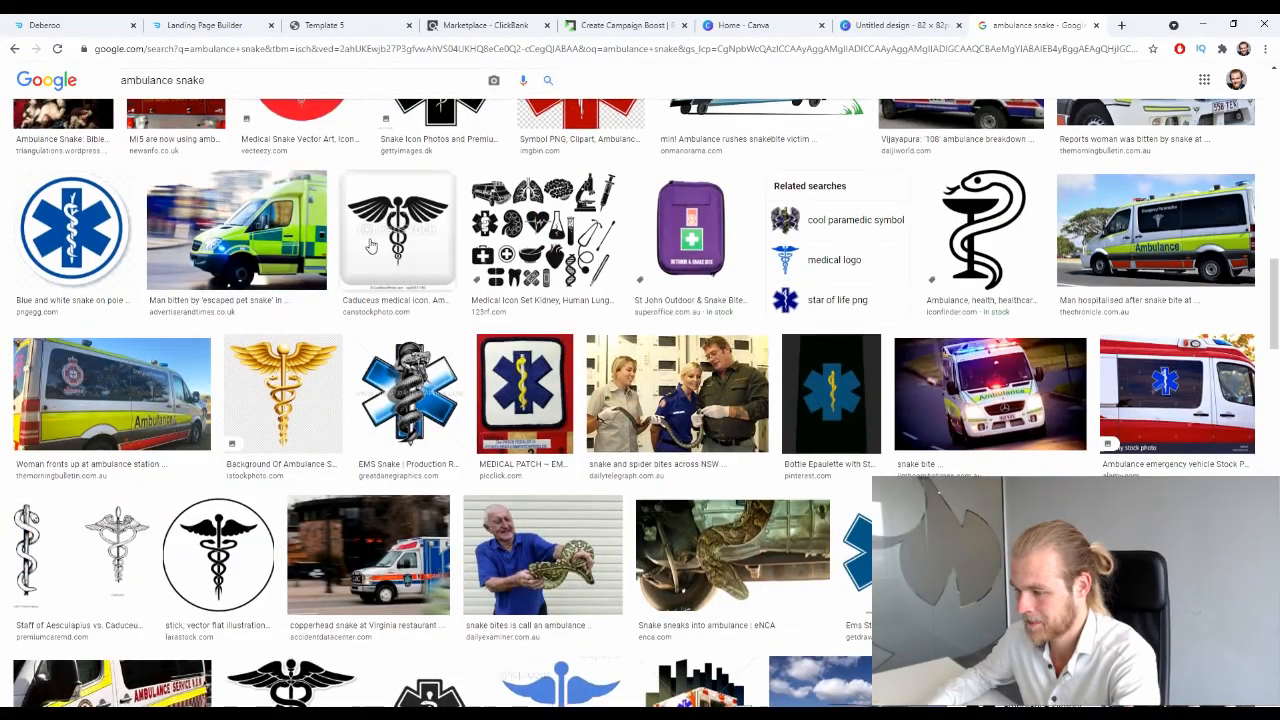
pyautogui.scroll(-5, 373, 245)
# - Search the images for "health snake" and refine the search to "health snake logo"
pyautogui.click(397, 74)
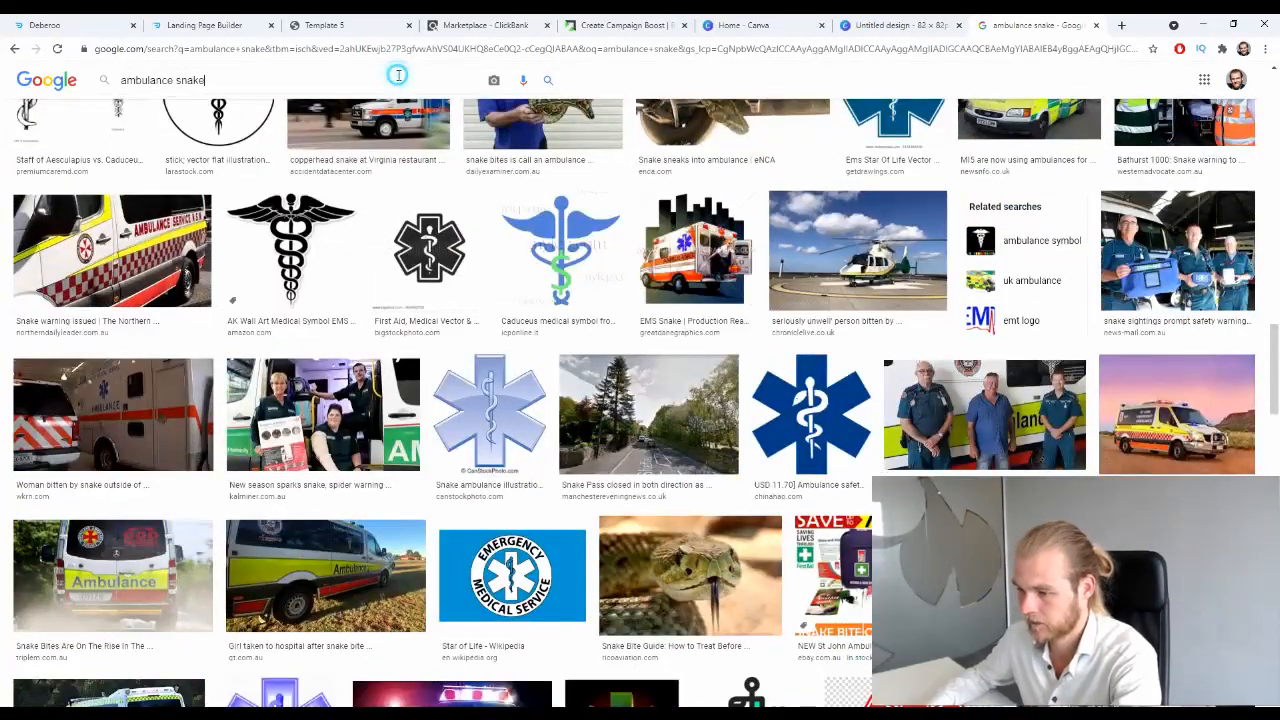
pyautogui.hotkey('ctrl', 'a')
pyautogui.write('health snake')
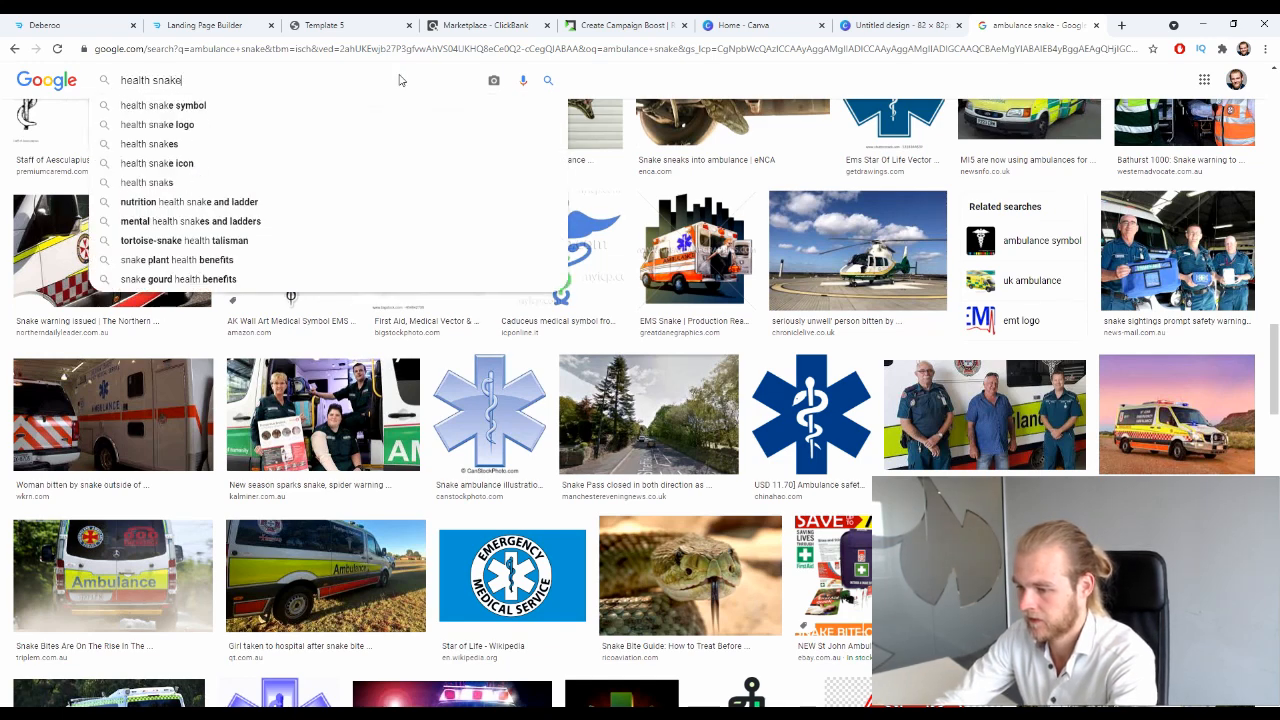
pyautogui.press('Return')
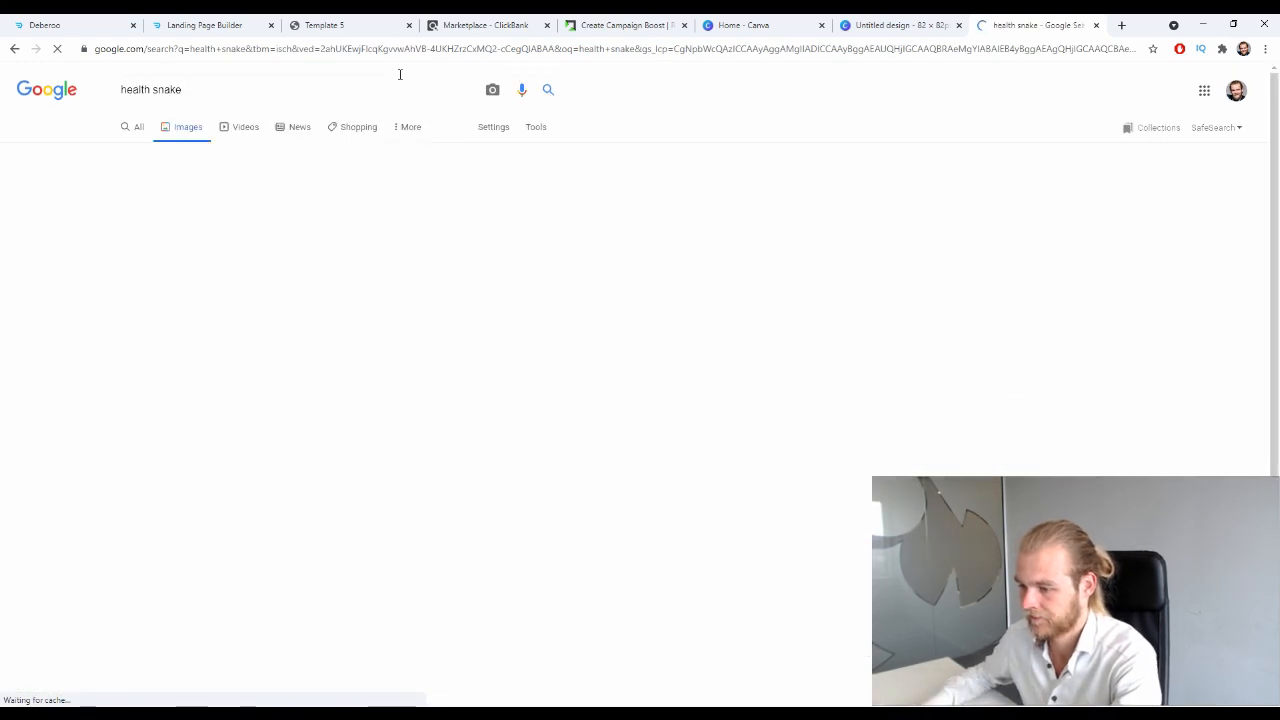
pyautogui.click(343, 87)
pyautogui.write('logo')
pyautogui.press('Return')
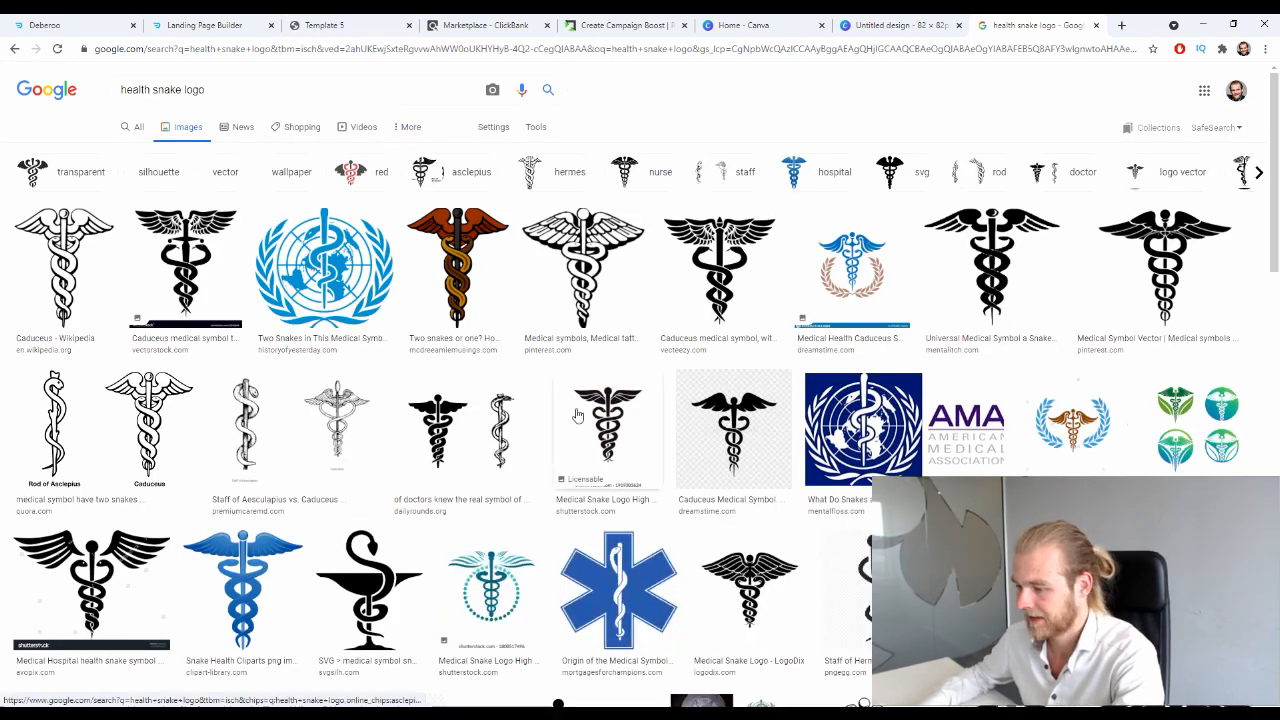
# - Preview the red-winged two-snake caduceus and look further through the health snake logo results
pyautogui.click(460, 283)
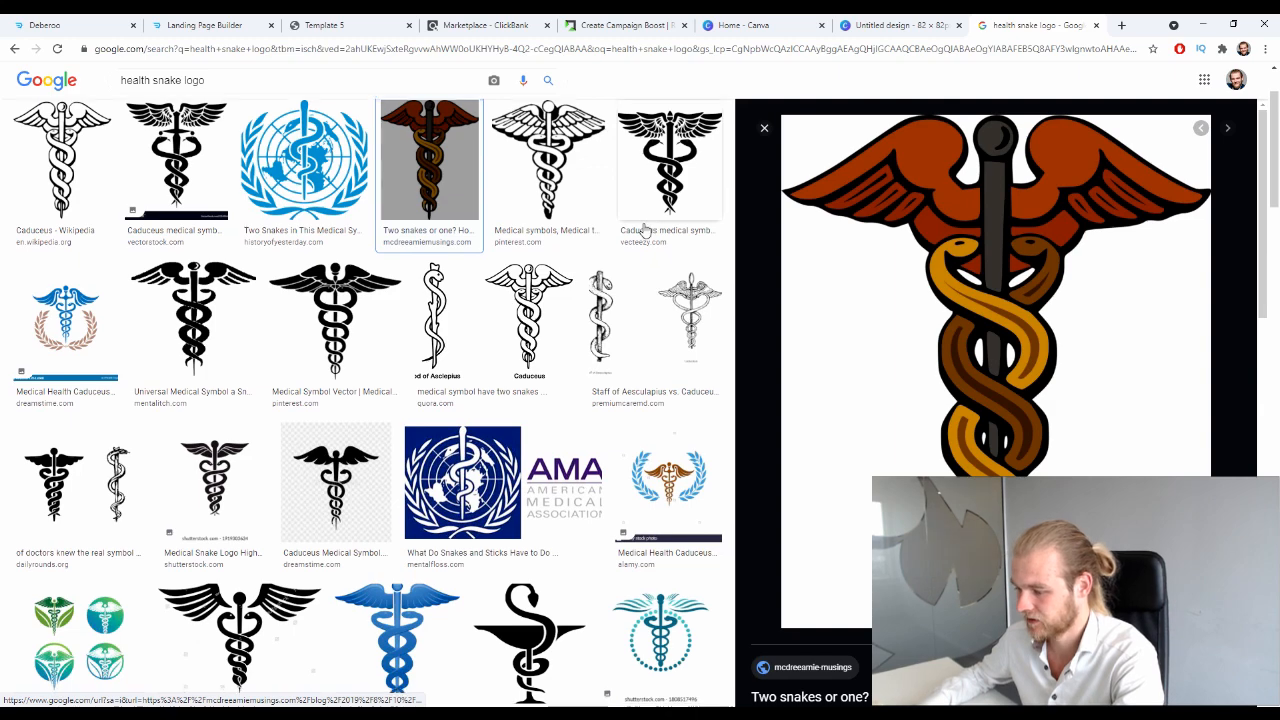
pyautogui.scroll(-1, 649, 225)
pyautogui.scroll(-4, 647, 221)
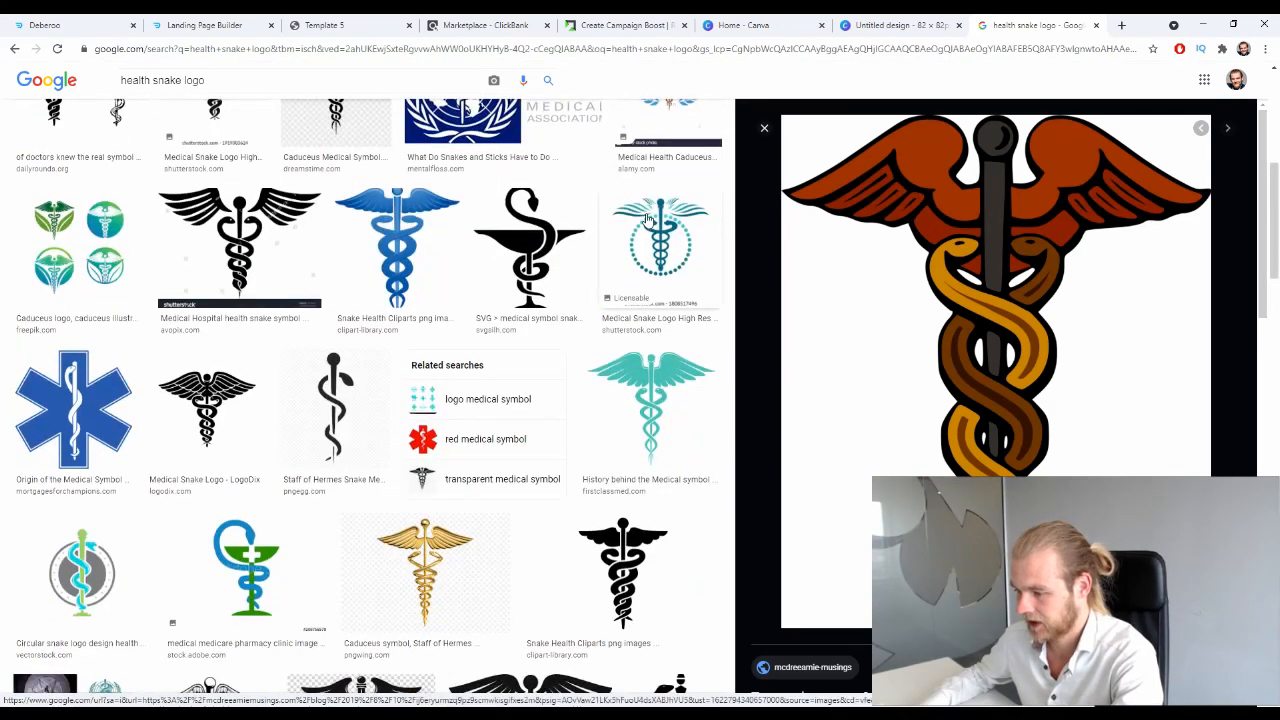
pyautogui.scroll(-3, 647, 221)
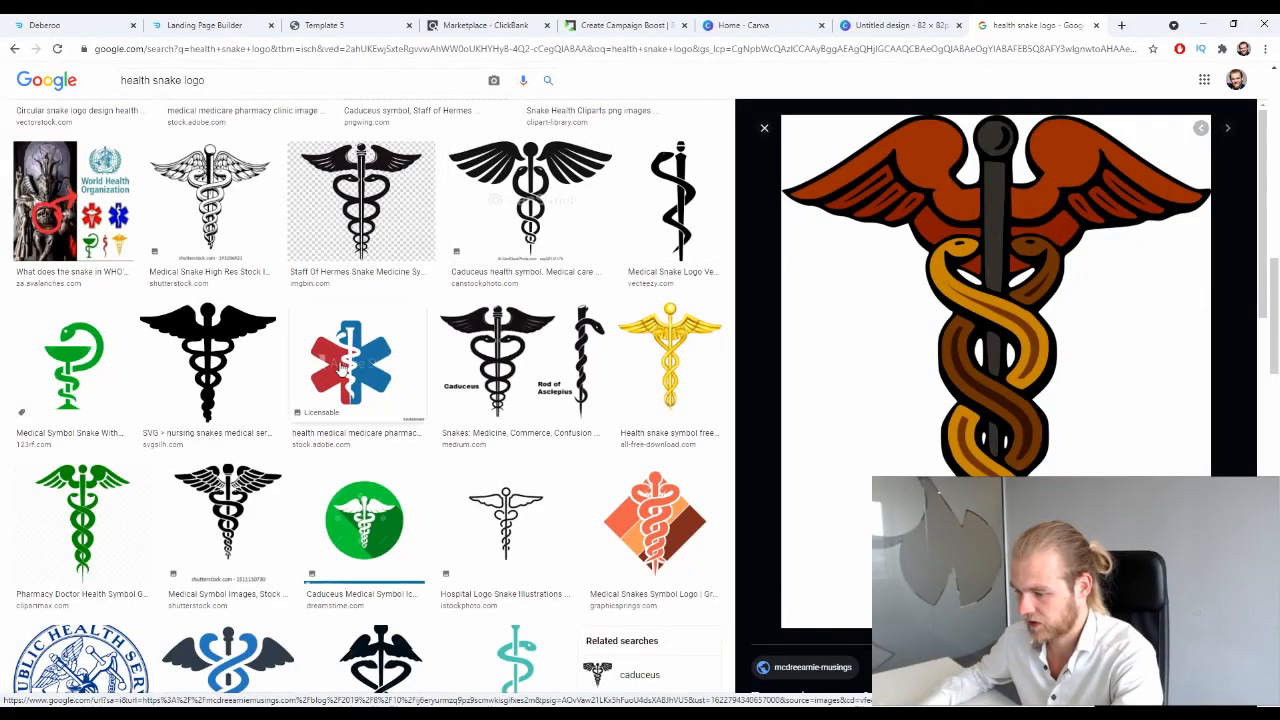
pyautogui.scroll(-1, 356, 380)
pyautogui.scroll(-3, 356, 380)
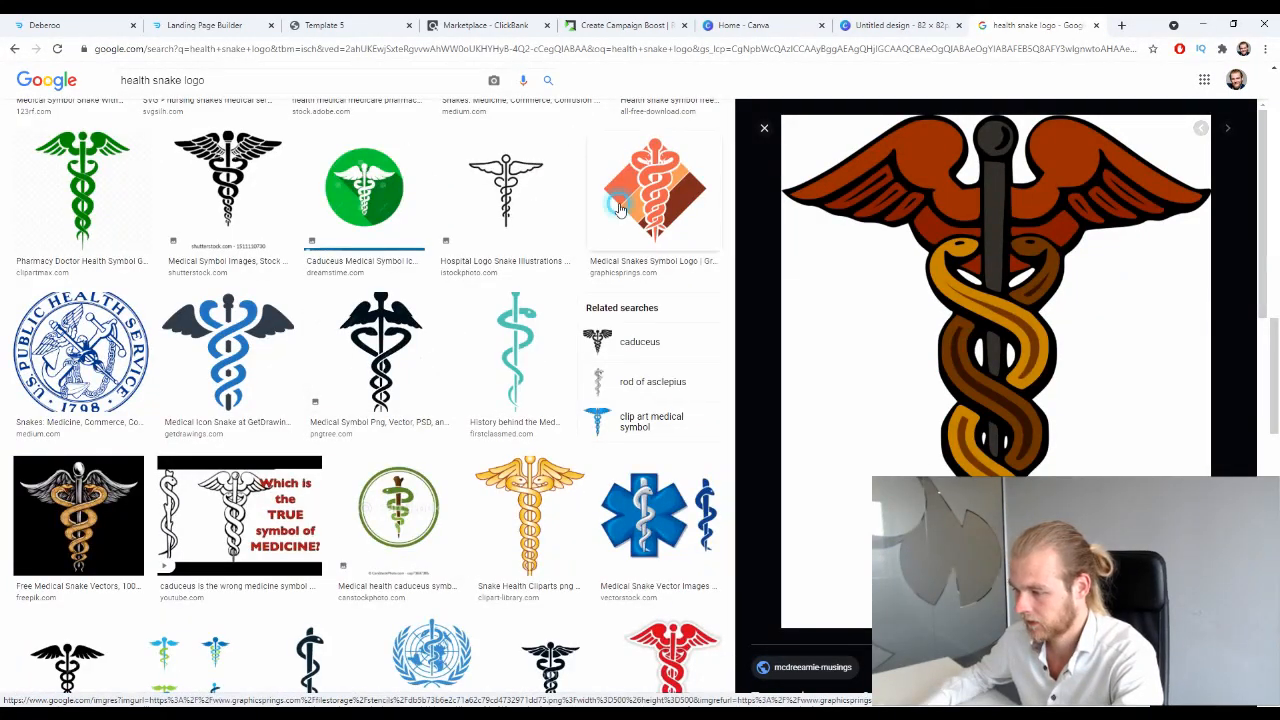
# - Open the orange Medical Snakes Symbol Logo from GraphicSprings and save the image to the computer
pyautogui.click(617, 213)
pyautogui.rightClick(938, 270)
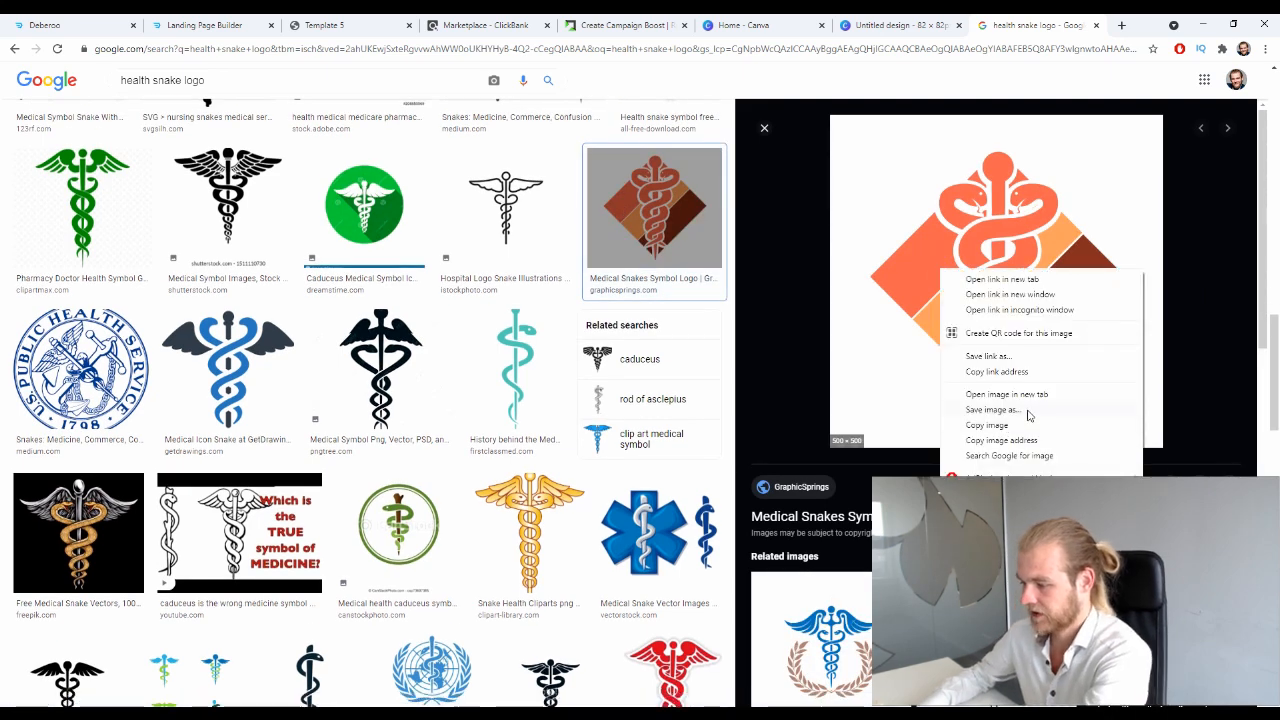
pyautogui.click(1022, 409)
pyautogui.press('Return')
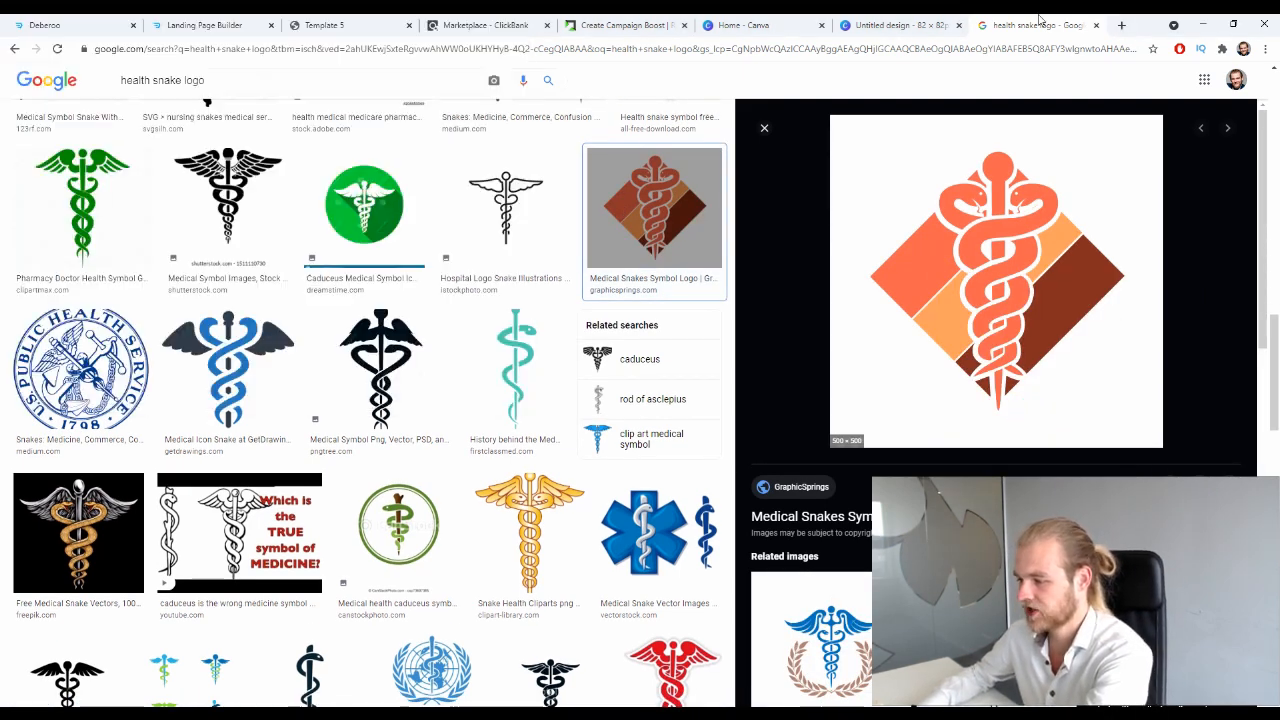
# - Switch to the Canva design, fill the page with the saved logo, and enlarge it in its crop so the symbol spans the page
pyautogui.click(897, 25)
pyautogui.moveTo(50, 688); pyautogui.dragTo(657, 330)
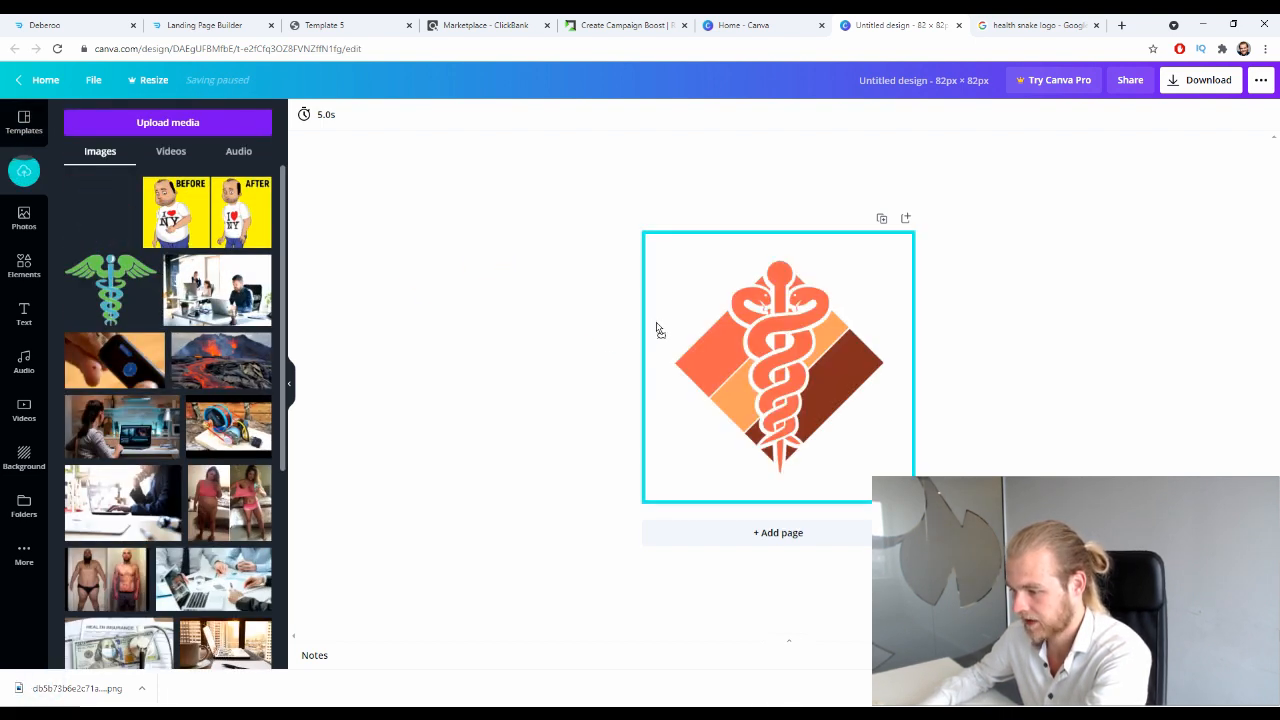
pyautogui.click(745, 347)
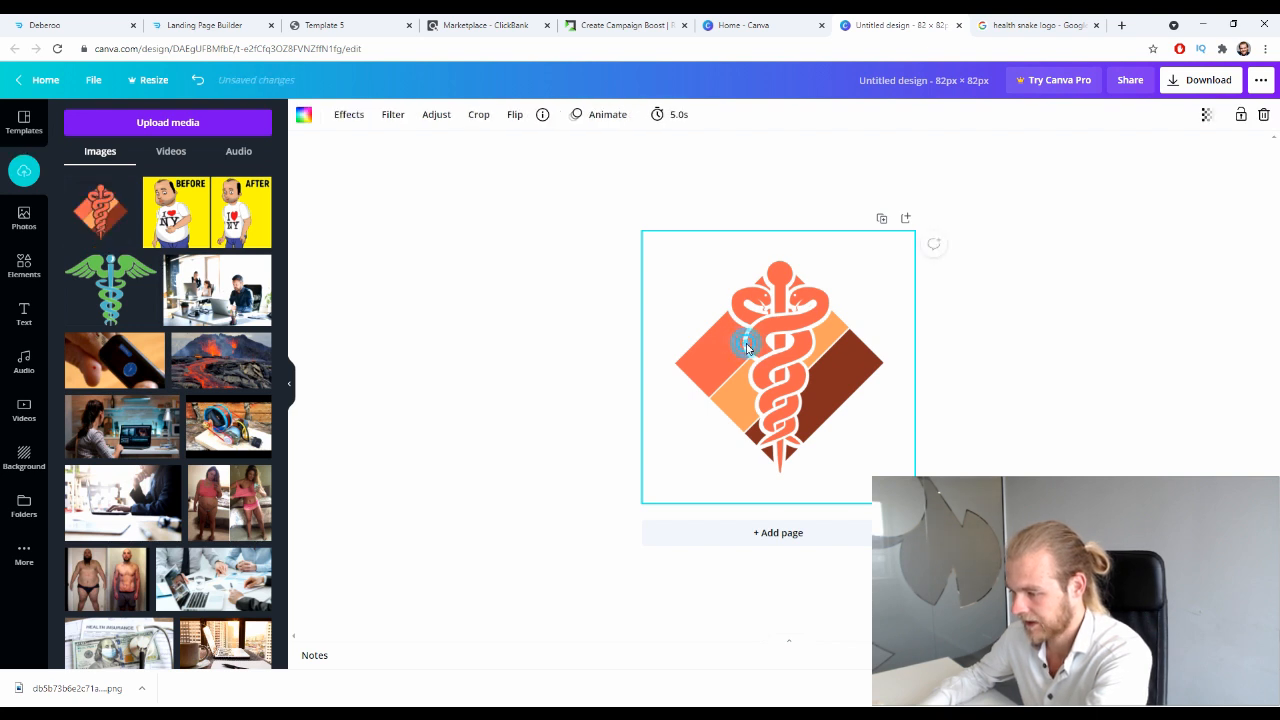
pyautogui.doubleClick(745, 347)
pyautogui.moveTo(641, 231); pyautogui.dragTo(571, 160)
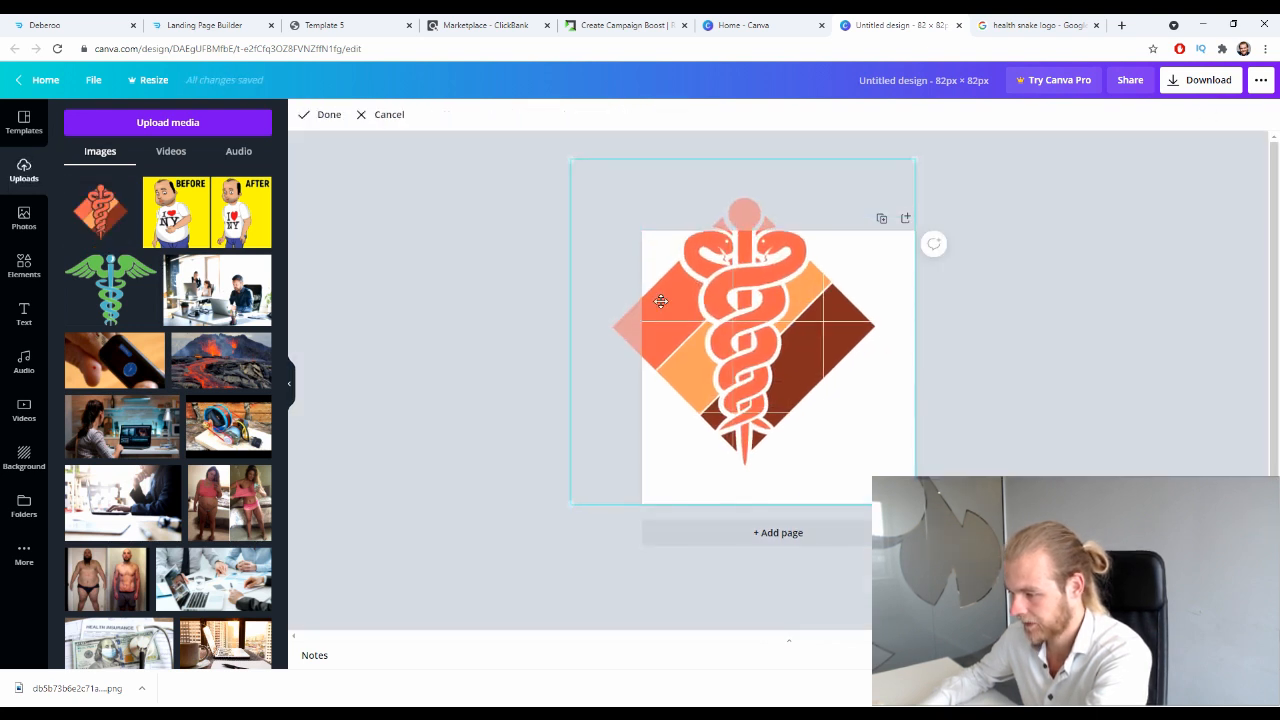
pyautogui.moveTo(809, 391); pyautogui.dragTo(842, 437)
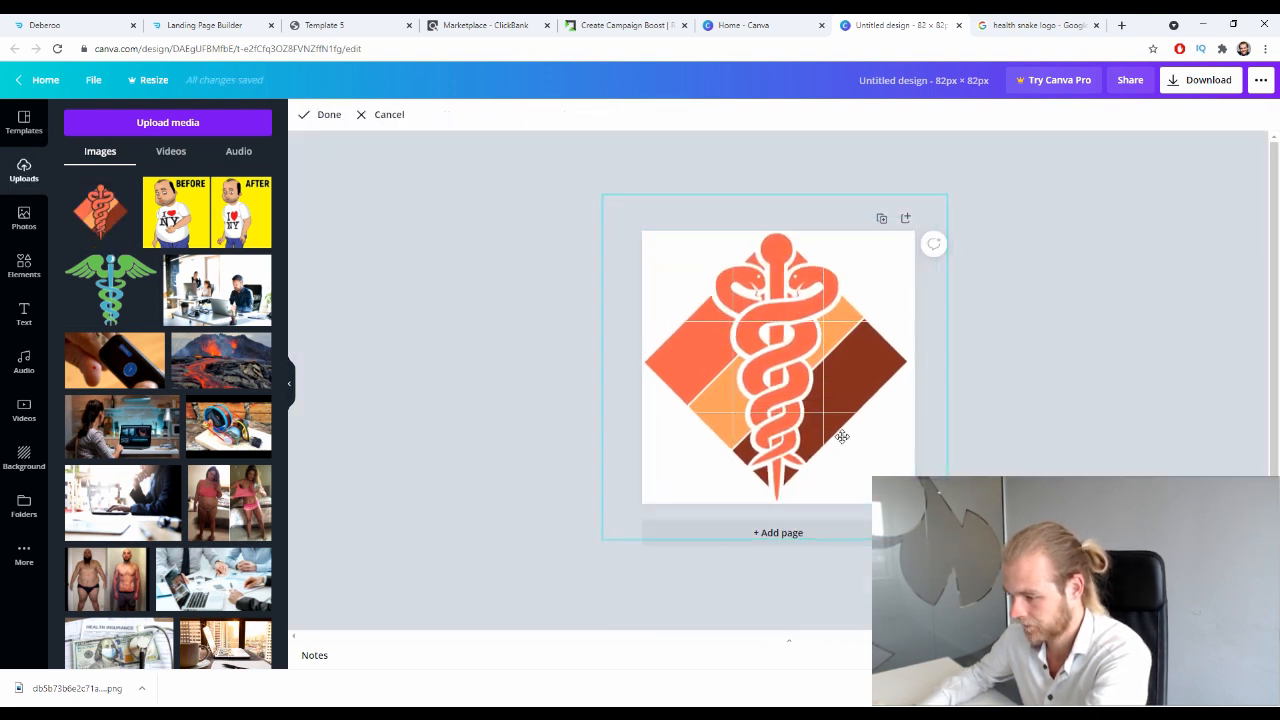
pyautogui.click(1073, 396)
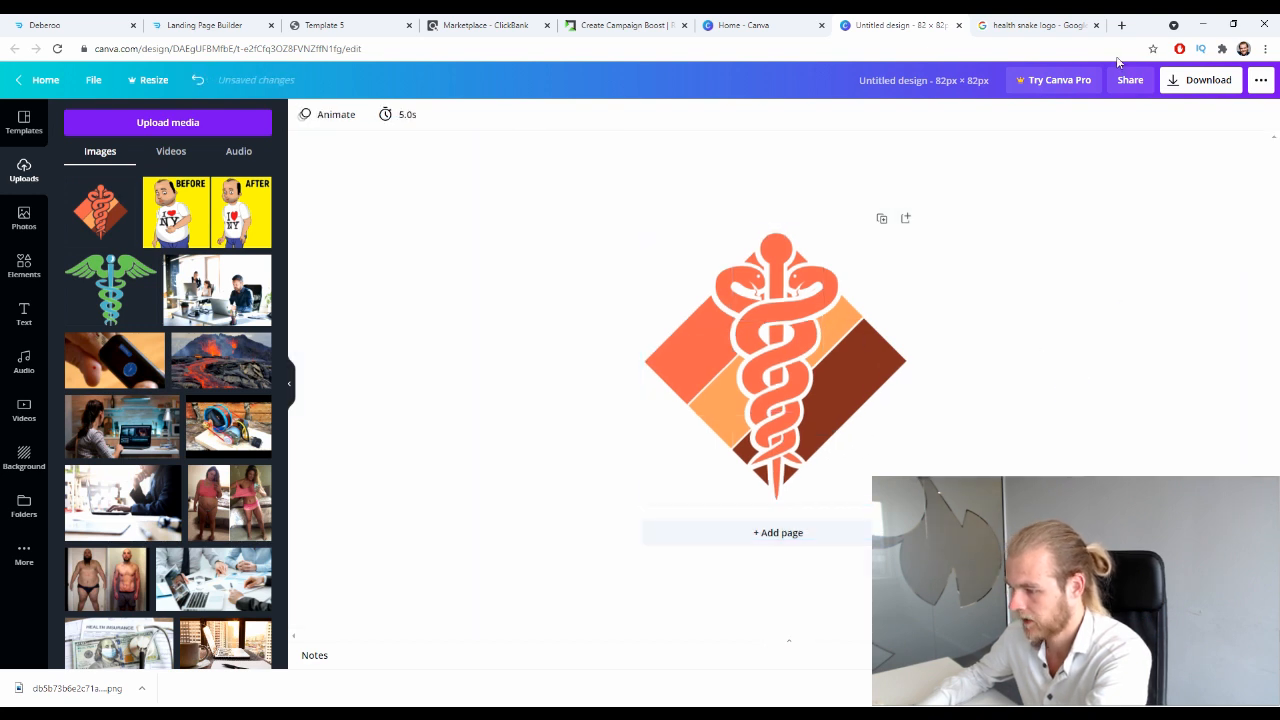
# - Nudge the cropped logo to centre it on the page and download the design as a PNG
pyautogui.click(797, 371)
pyautogui.doubleClick(797, 372)
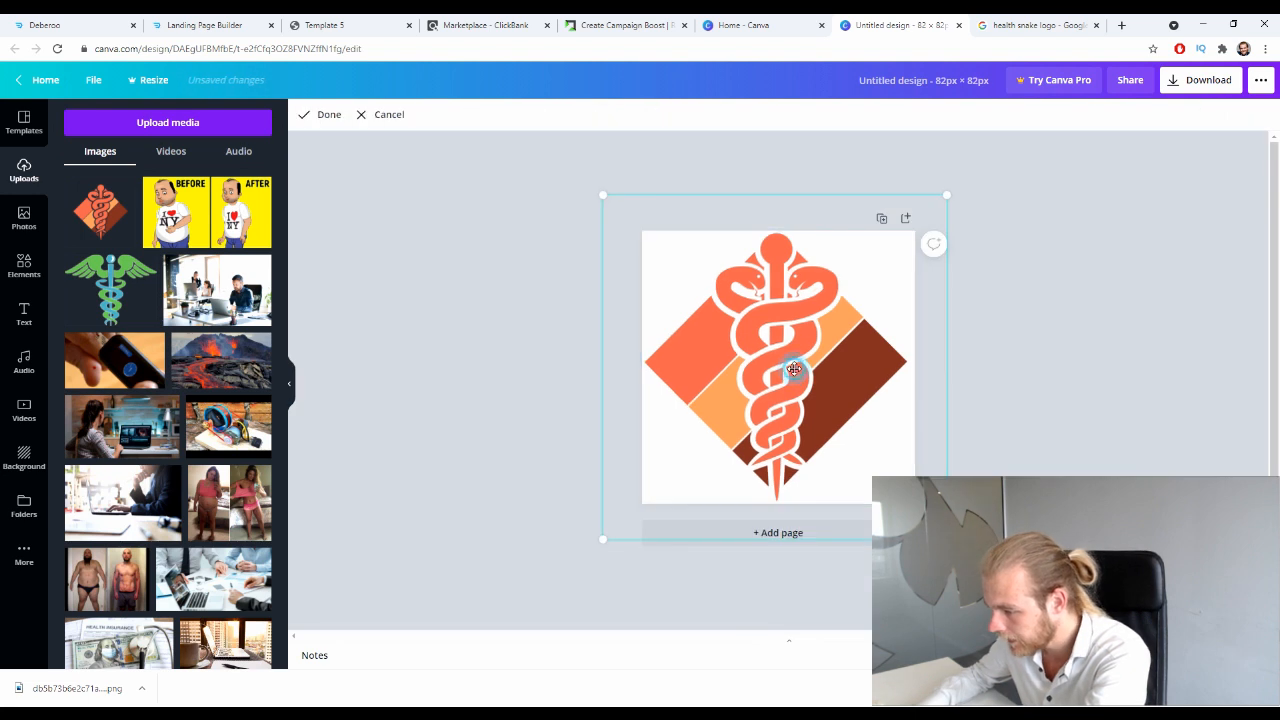
pyautogui.moveTo(797, 372); pyautogui.dragTo(799, 373)
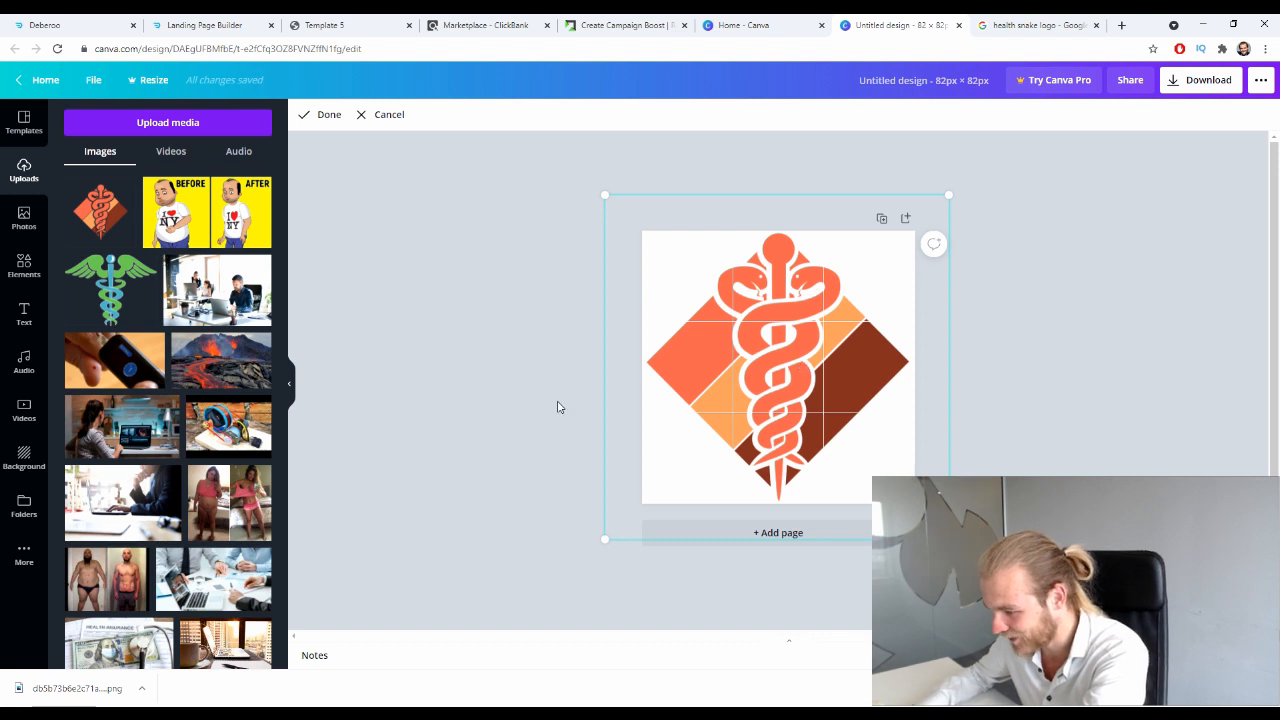
pyautogui.click(465, 375)
pyautogui.click(1199, 90)
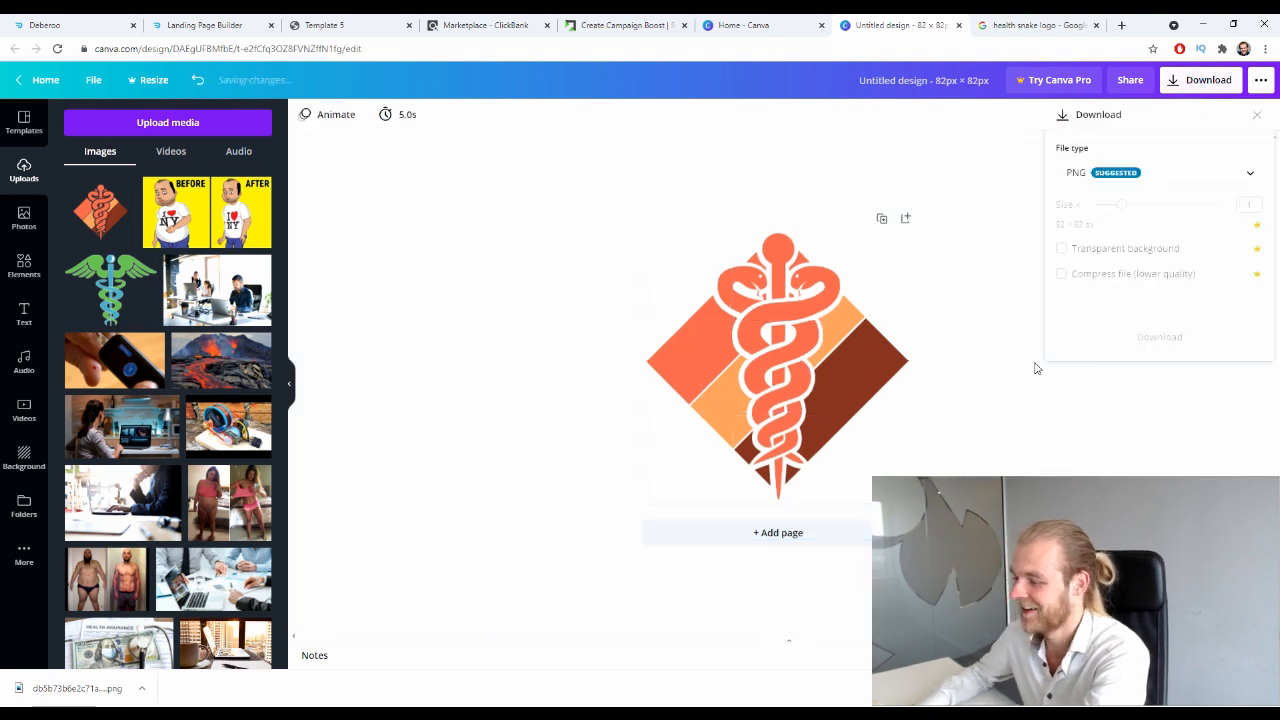
pyautogui.click(1151, 306)
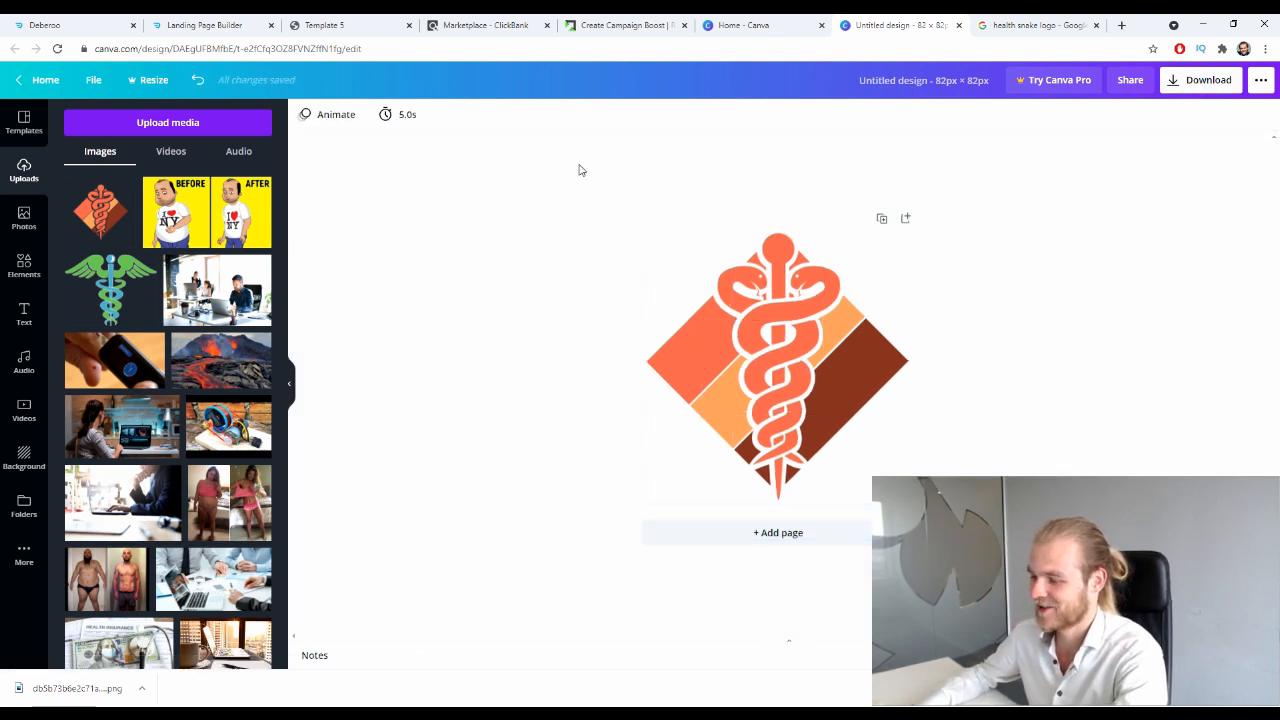
# - Switch to the Revcontent boost form and upload "Untitled design (17)" as the brand logo
pyautogui.click(605, 25)
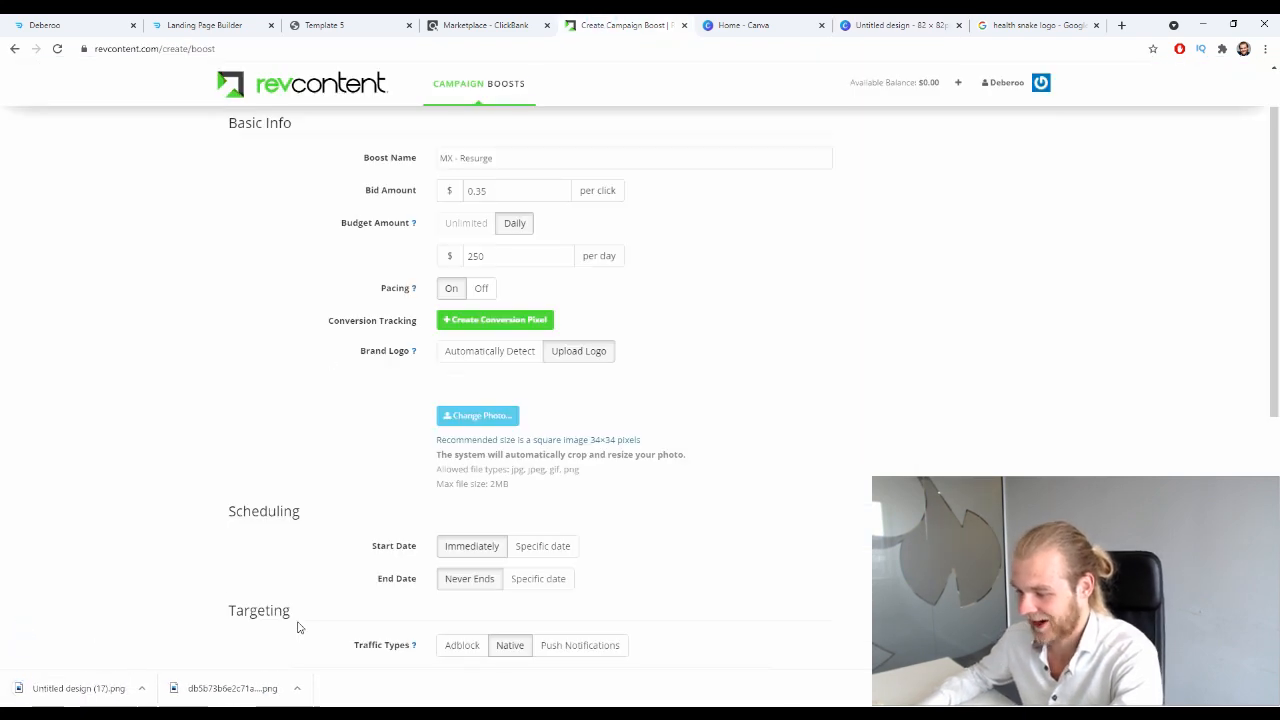
pyautogui.click(497, 424)
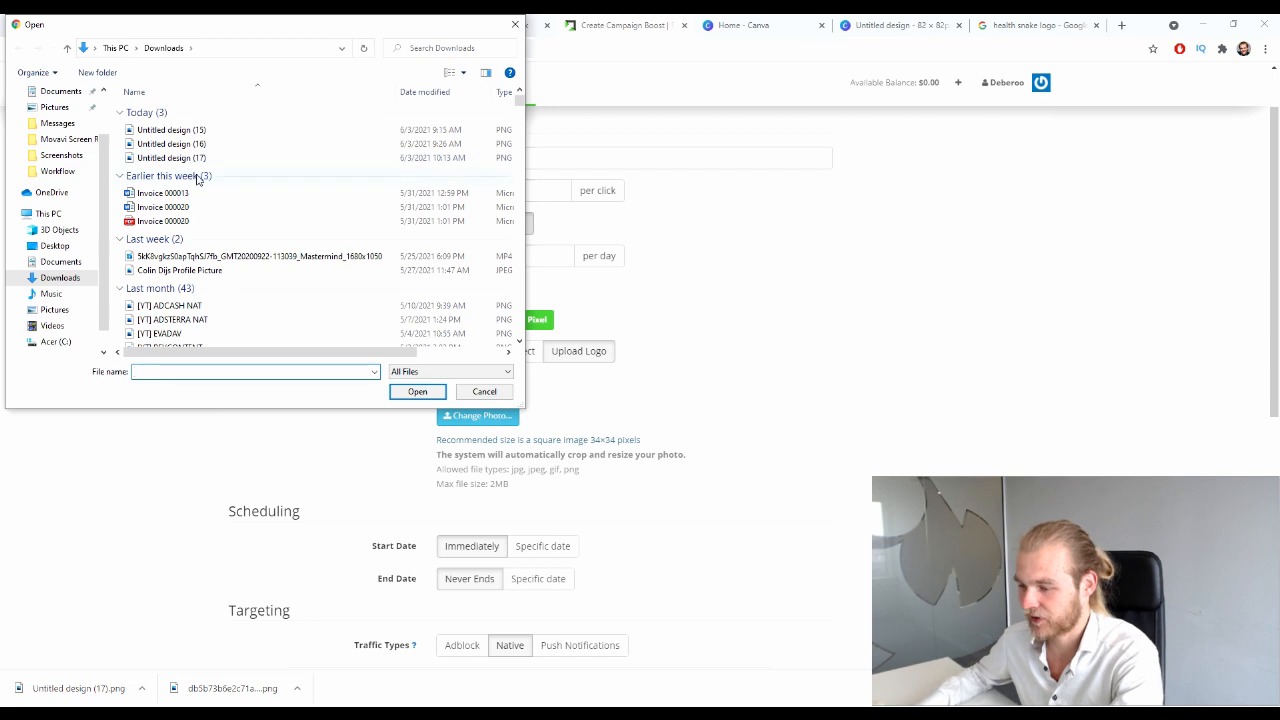
pyautogui.click(212, 157)
pyautogui.click(416, 391)
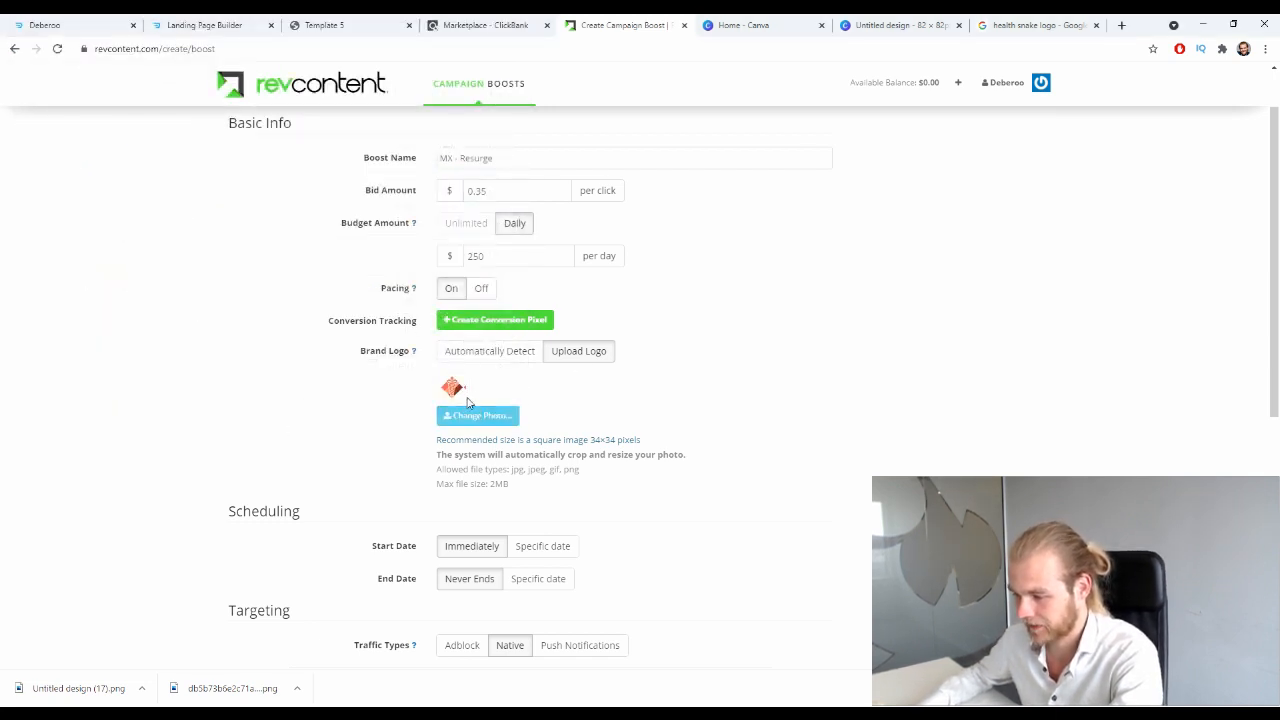
pyautogui.scroll(-1, 355, 425)
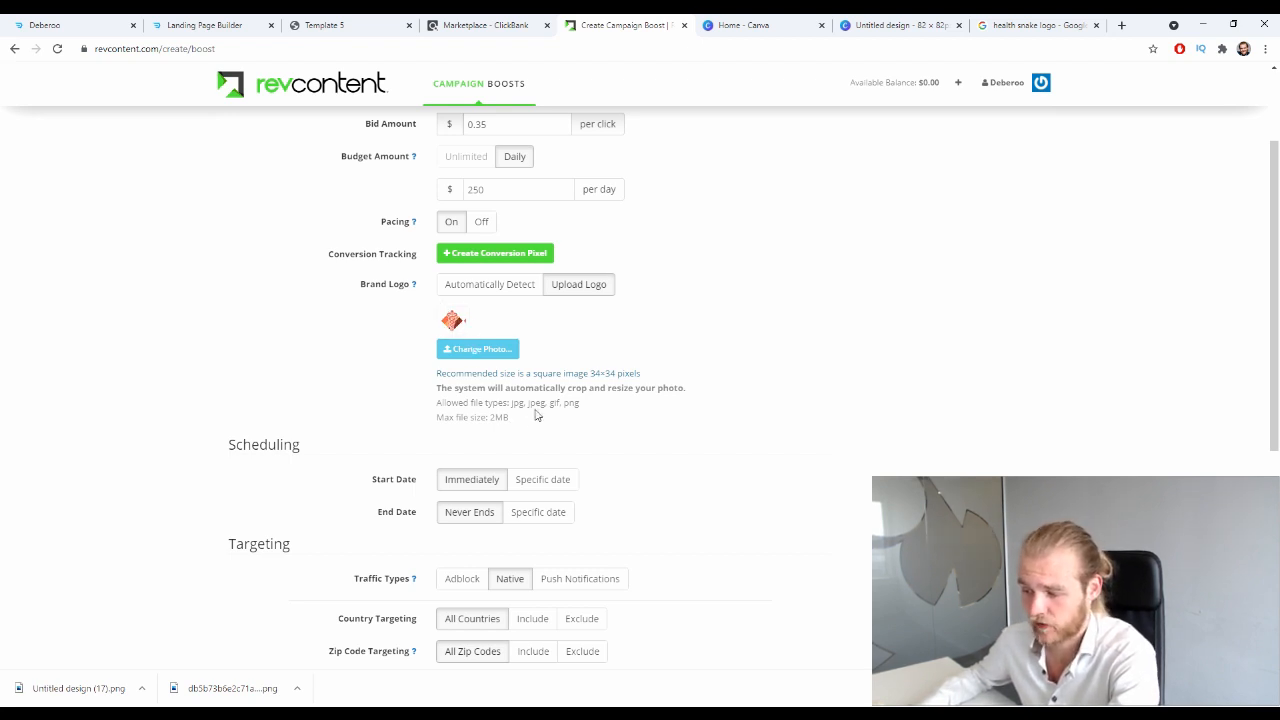
# - View the black Shutterstock caduceus symbol and its related images in the Google results, and return to the Revcontent boost form
pyautogui.click(1035, 24)
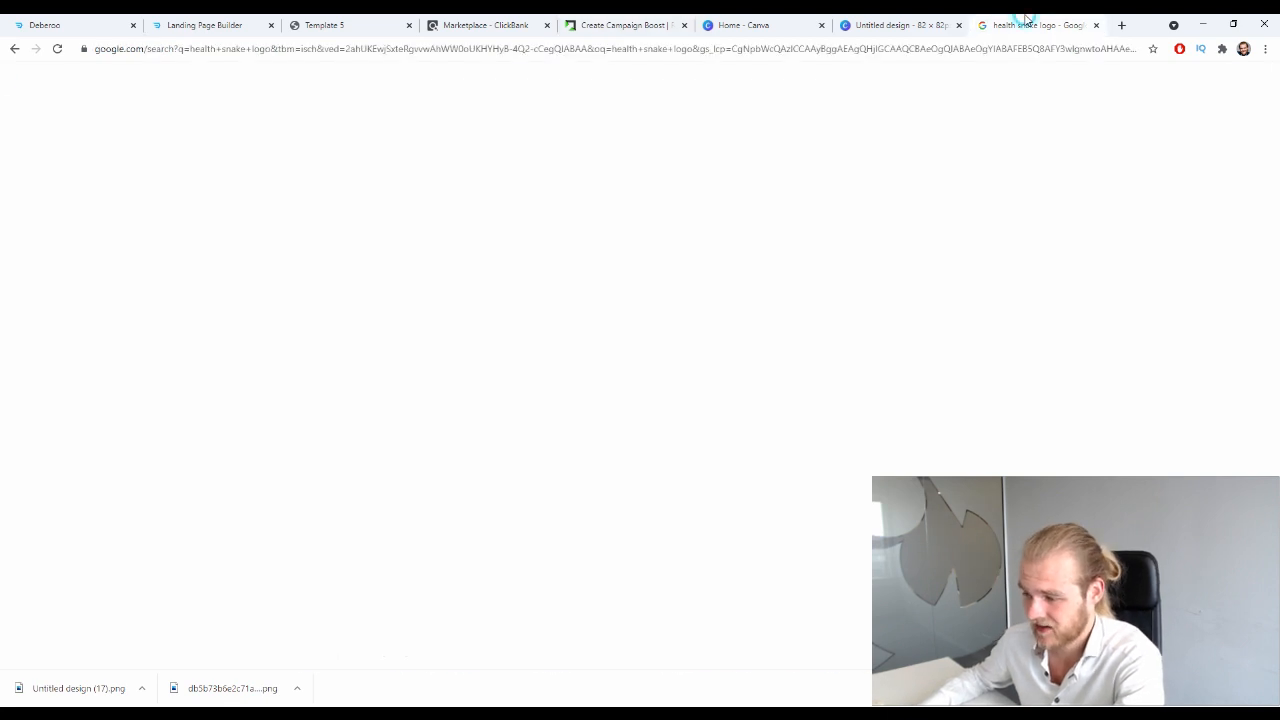
pyautogui.scroll(3, 443, 471)
pyautogui.click(256, 372)
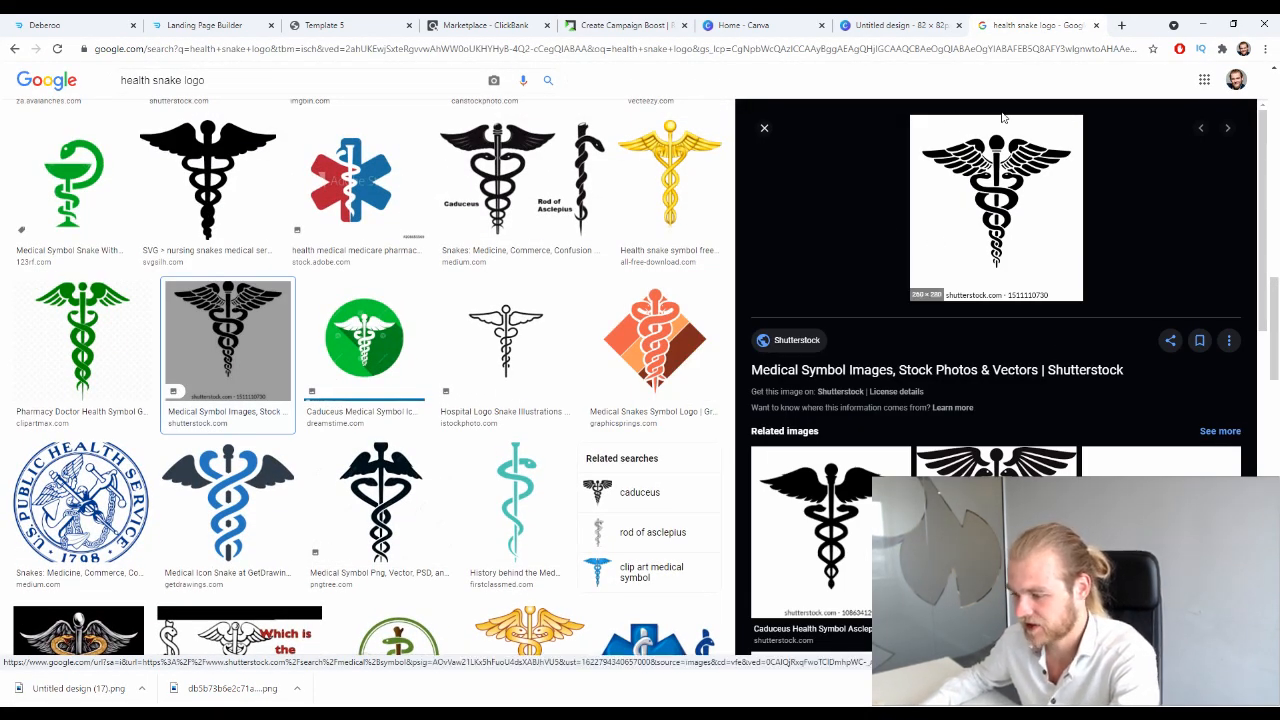
pyautogui.scroll(-2, 910, 255)
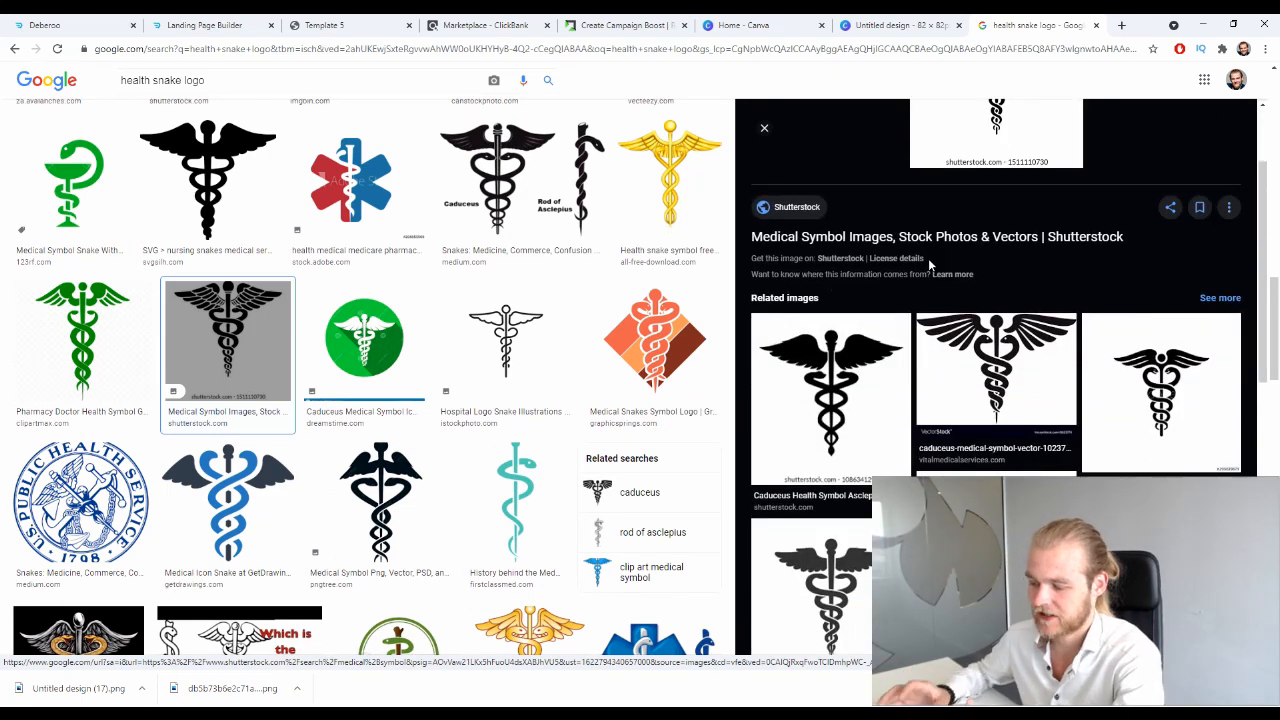
pyautogui.scroll(-3, 928, 258)
pyautogui.scroll(3, 906, 138)
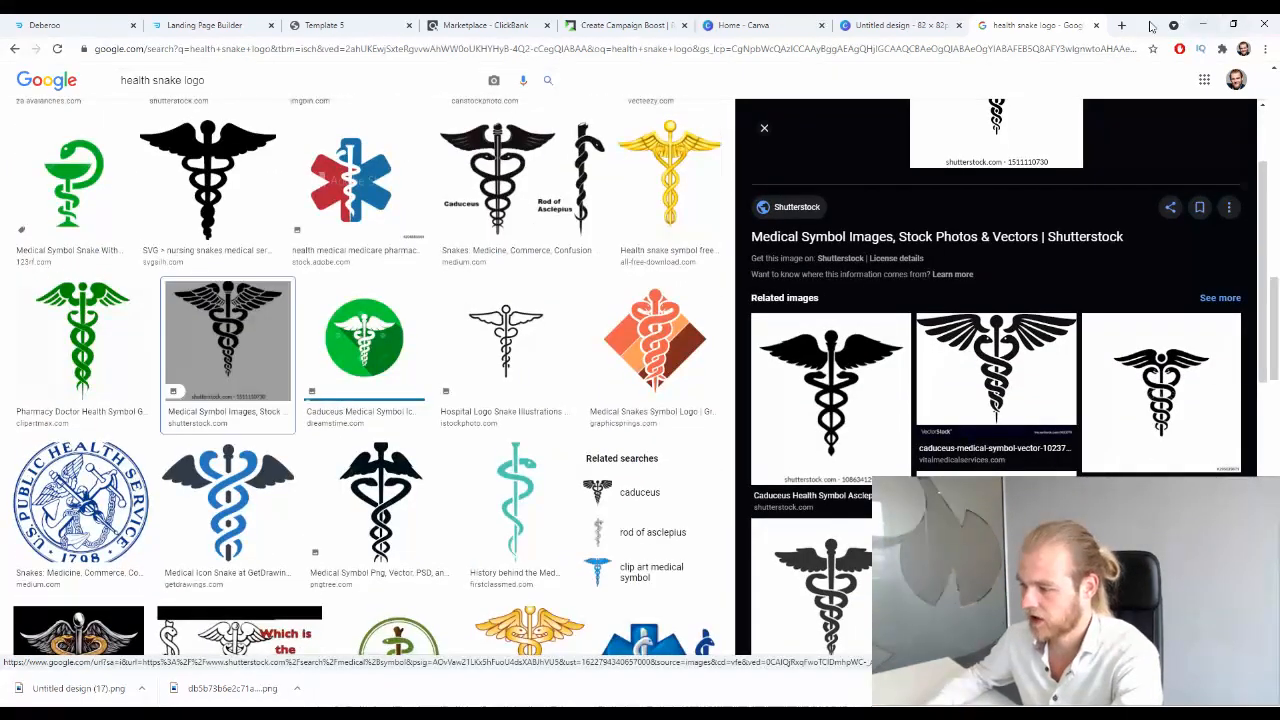
pyautogui.click(612, 25)
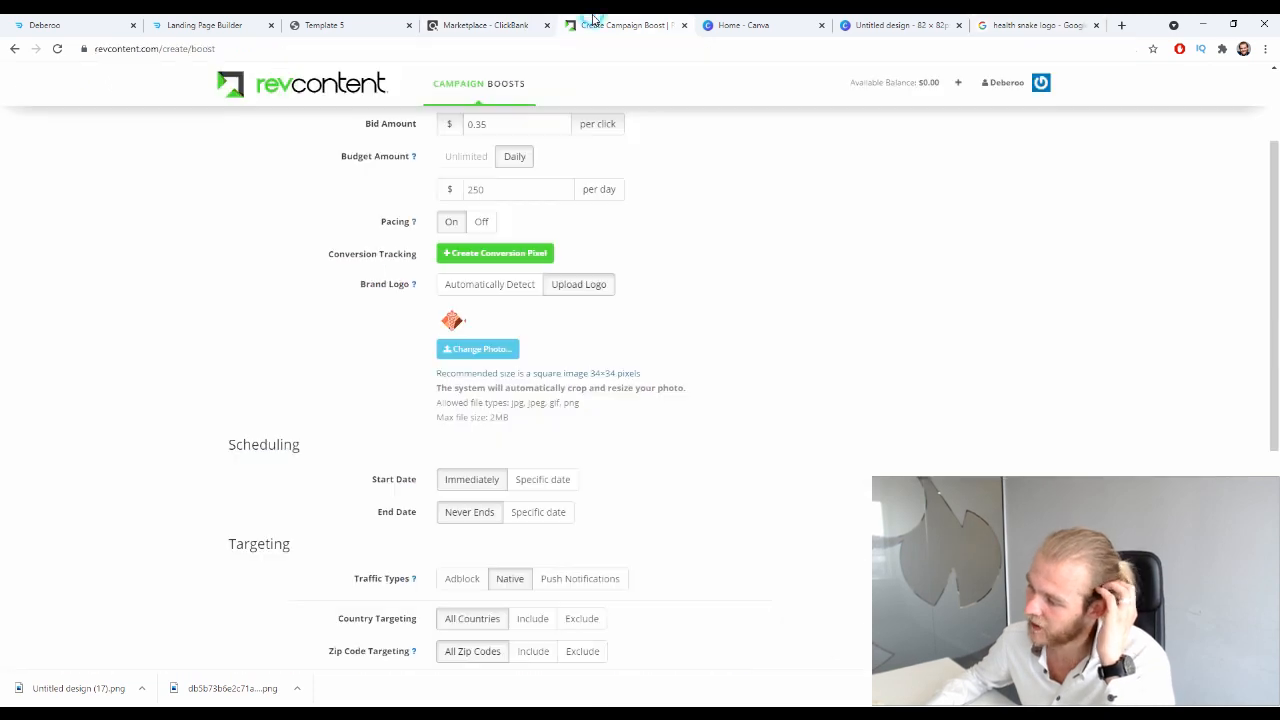
pyautogui.scroll(-1, 737, 263)
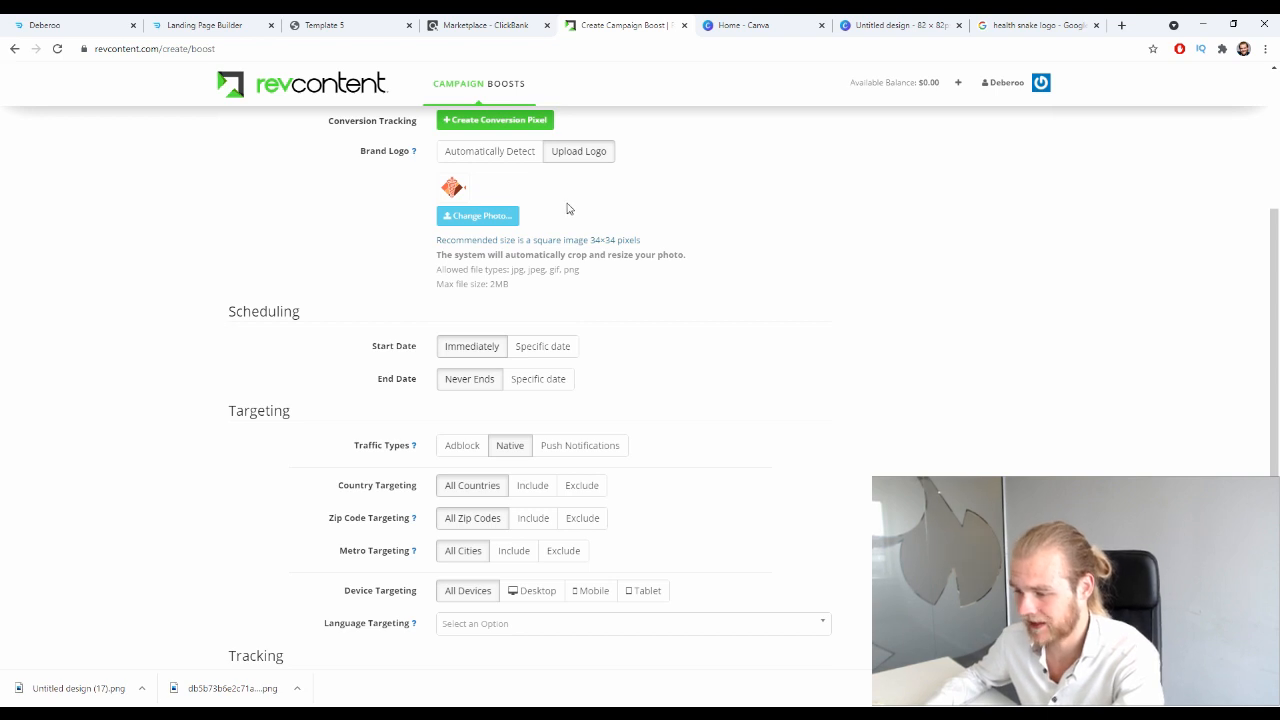
# - Schedule the campaign boost to start on the specific date 08/22/2021
pyautogui.scroll(1, 567, 208)
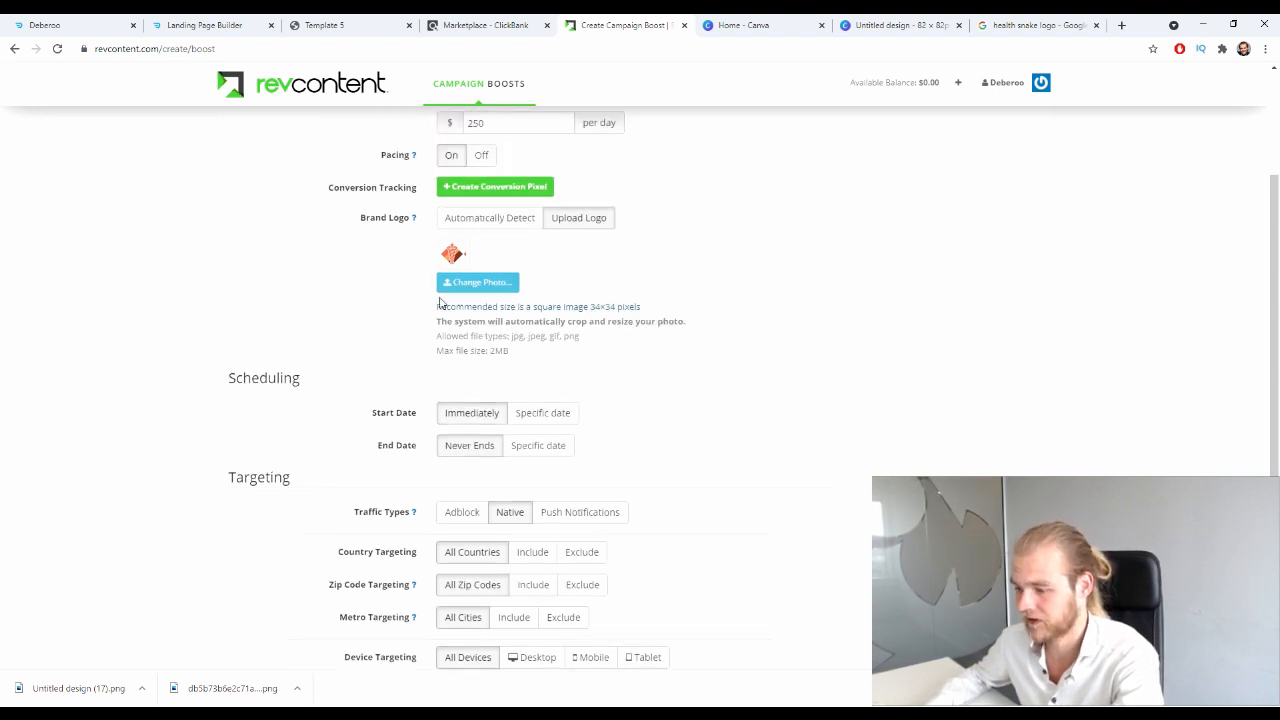
pyautogui.scroll(-1, 500, 280)
pyautogui.moveTo(212, 310); pyautogui.dragTo(318, 315)
pyautogui.scroll(-3, 326, 301)
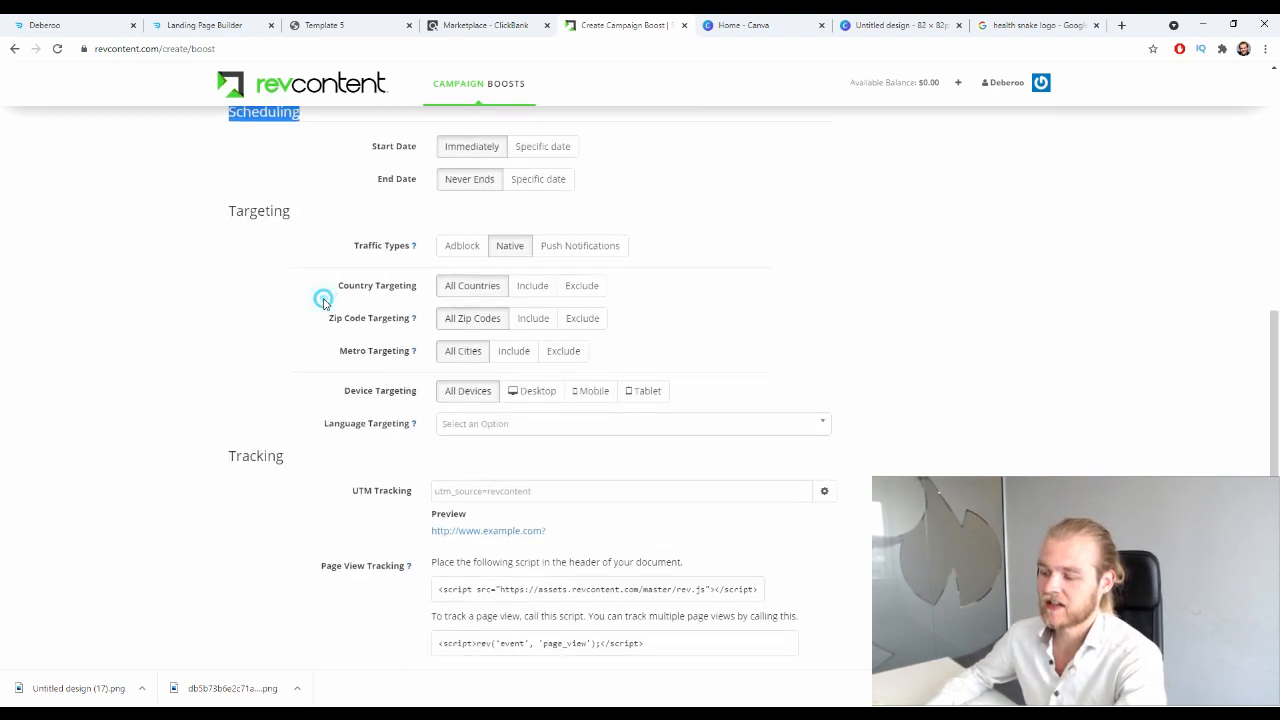
pyautogui.click(320, 293)
pyautogui.scroll(2, 317, 289)
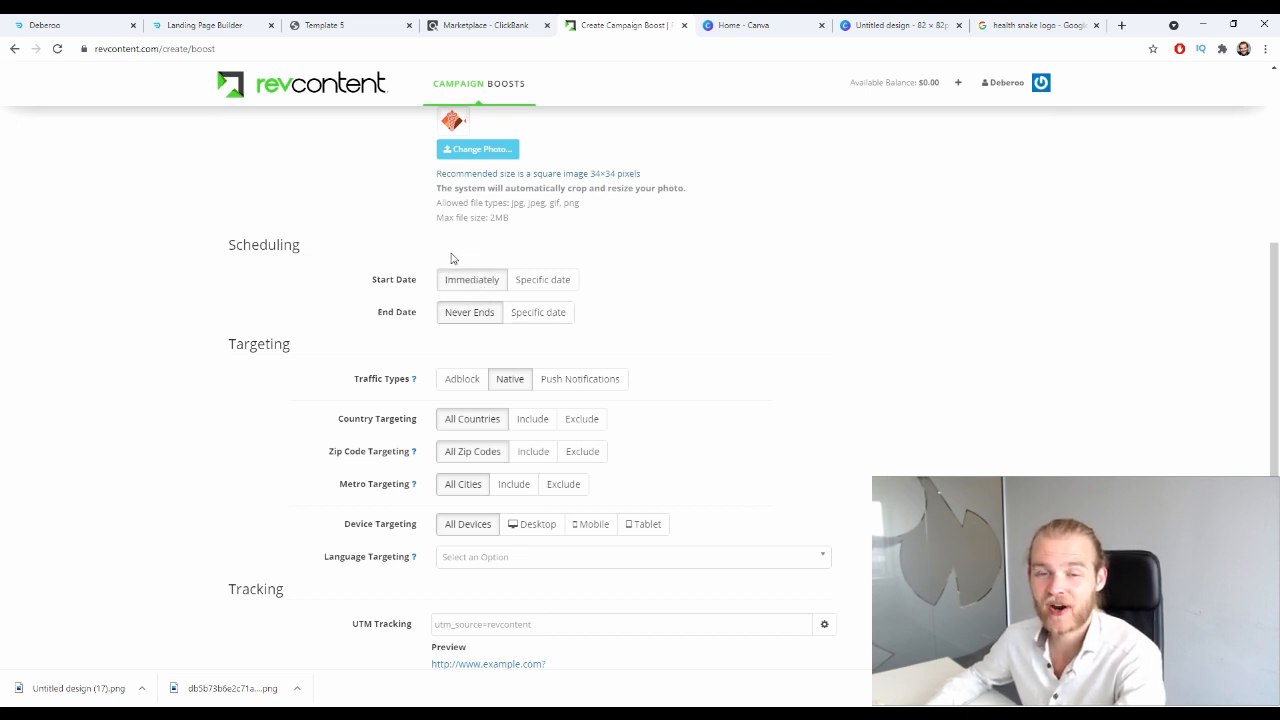
pyautogui.click(546, 279)
pyautogui.click(541, 313)
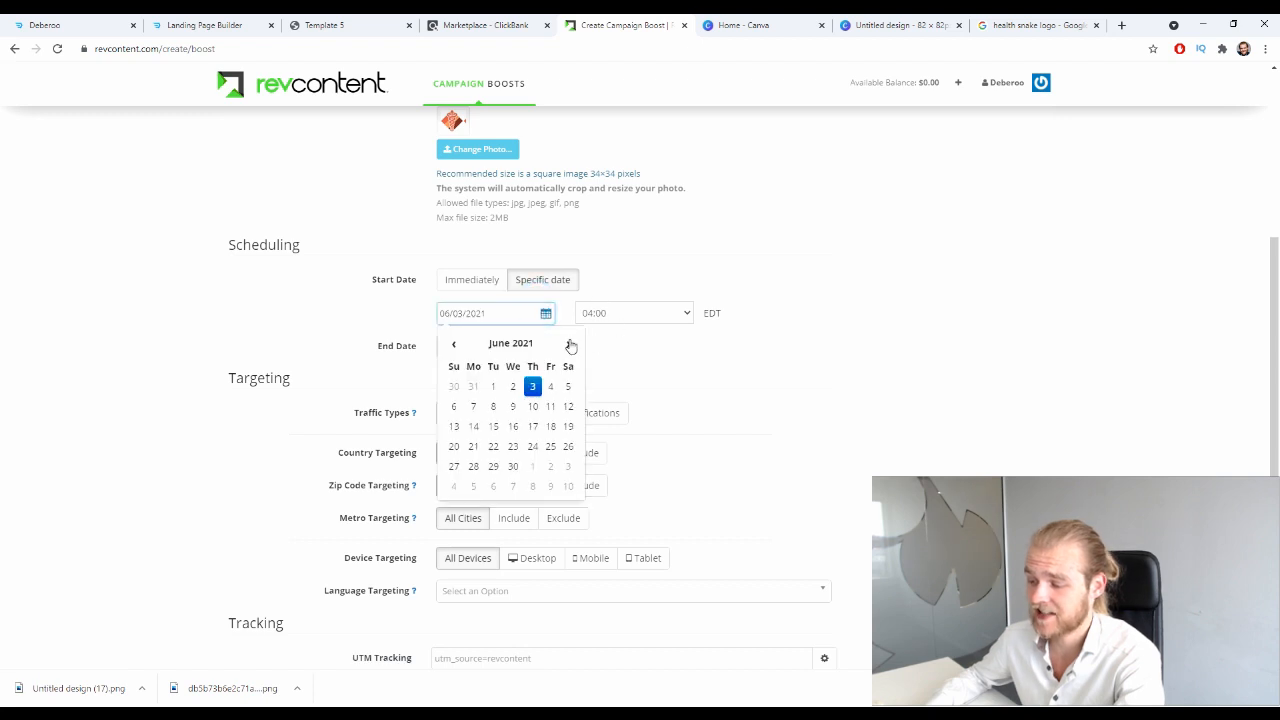
pyautogui.click(568, 344)
pyautogui.click(568, 344)
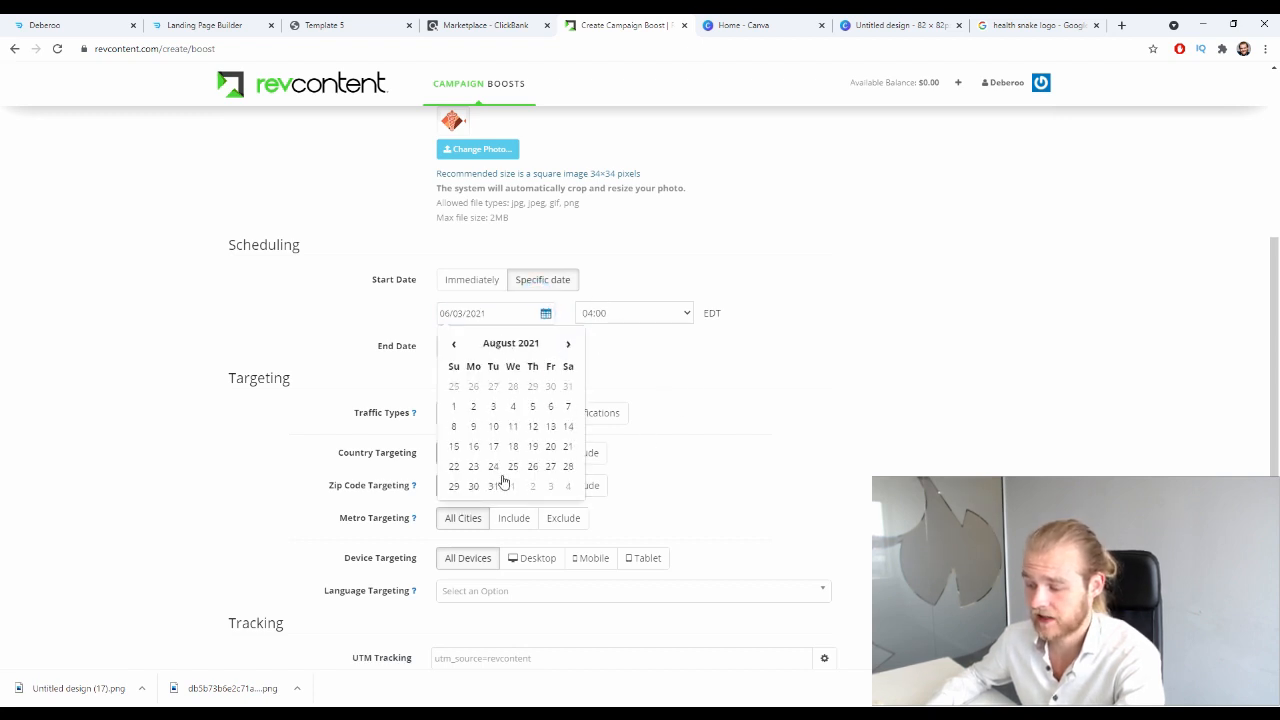
pyautogui.click(455, 468)
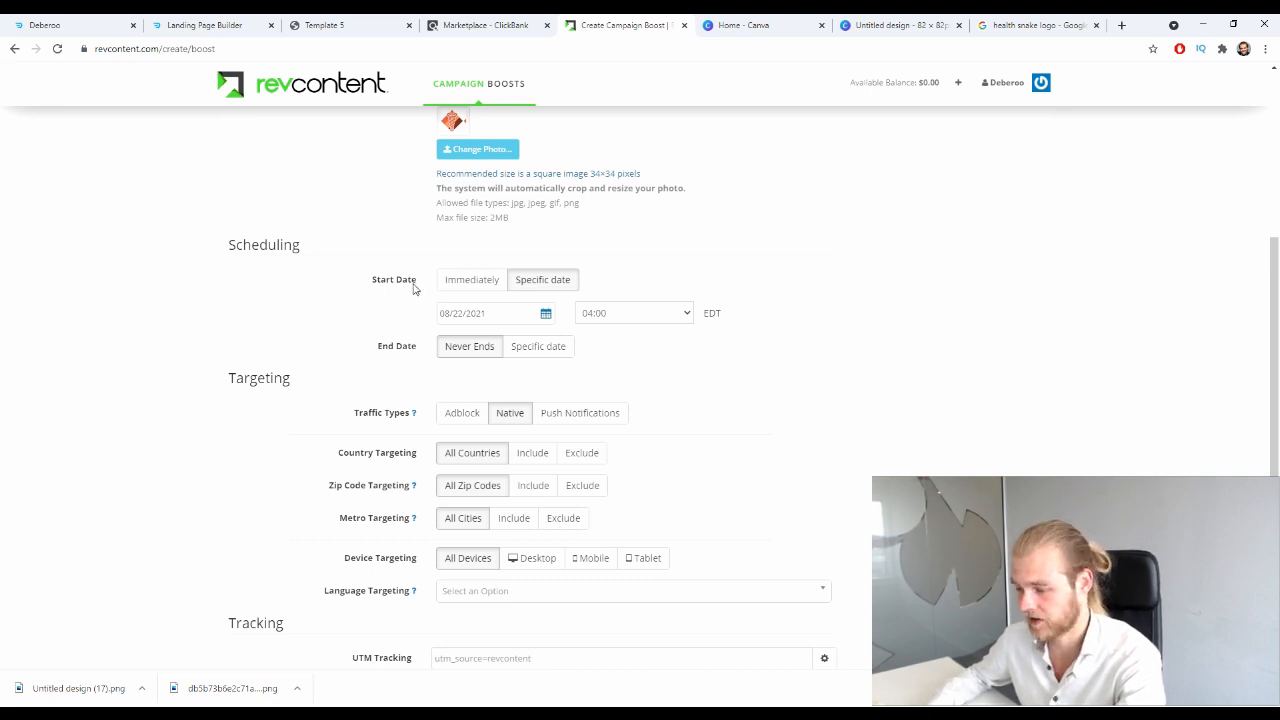
# - Restrict the boost's country targeting to include only Mexico
pyautogui.scroll(-1, 362, 290)
pyautogui.moveTo(387, 276); pyautogui.dragTo(414, 281)
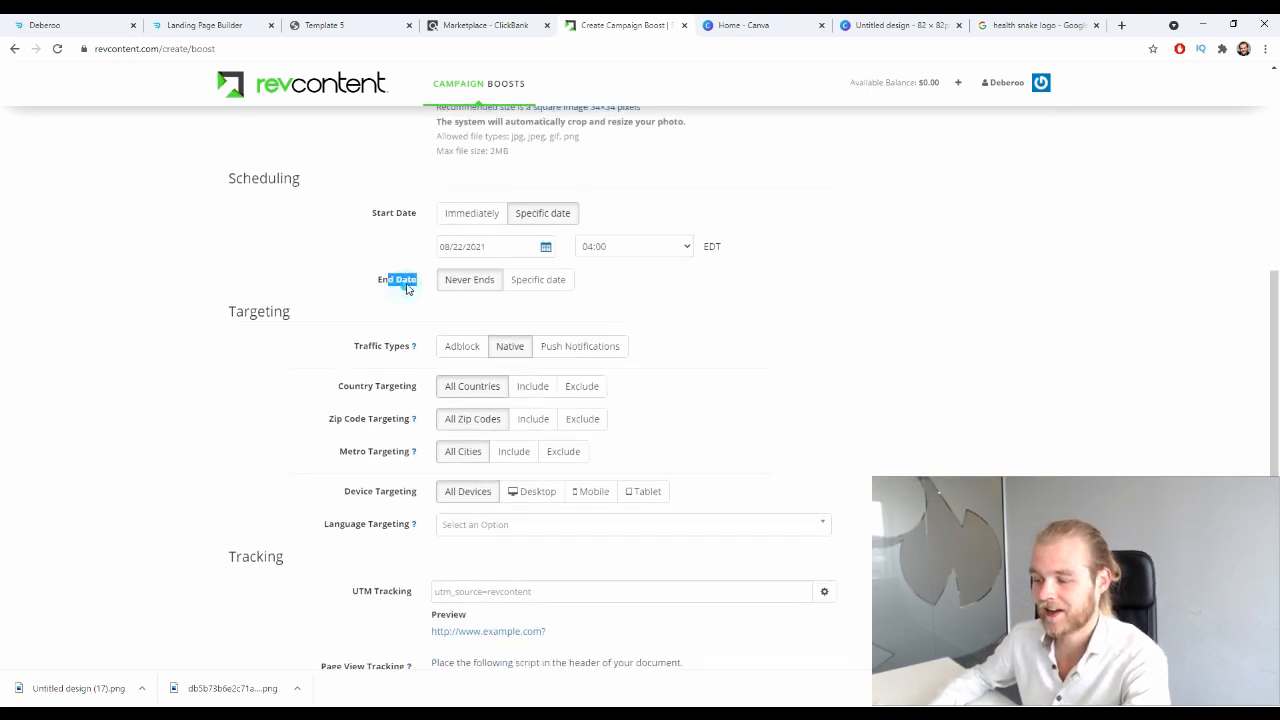
pyautogui.click(405, 303)
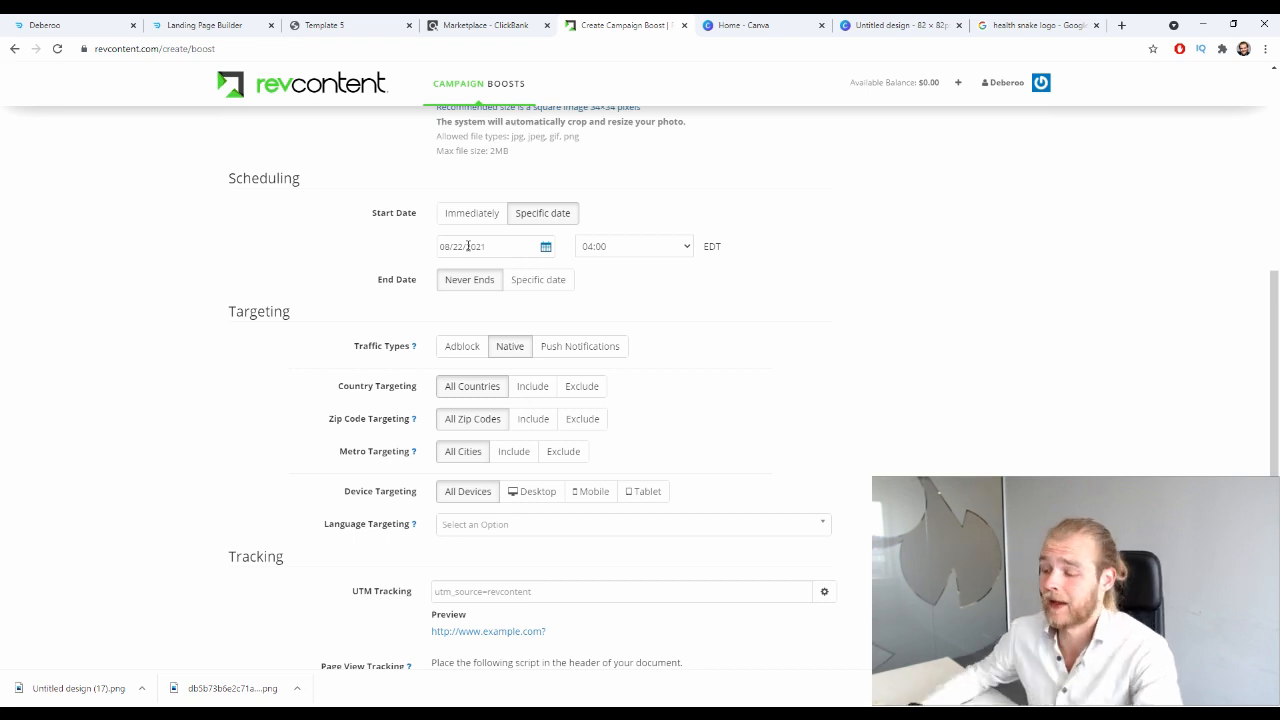
pyautogui.scroll(-2, 460, 307)
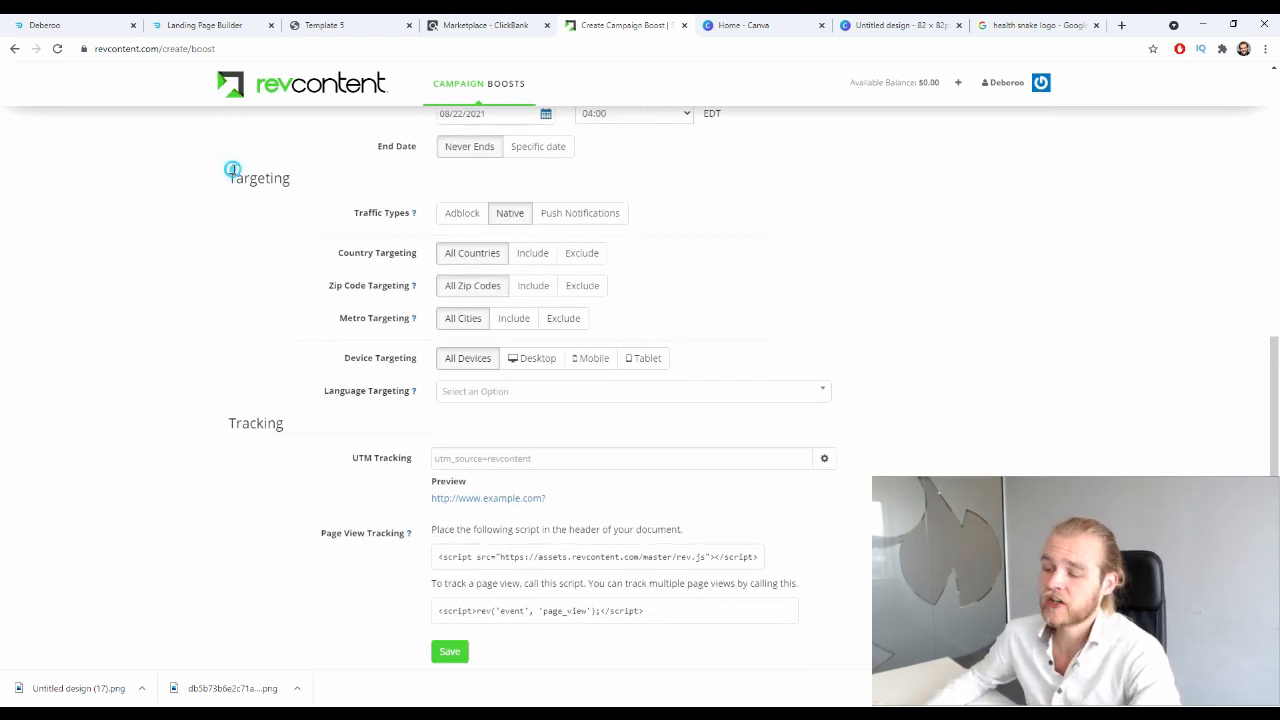
pyautogui.moveTo(235, 175); pyautogui.dragTo(340, 185)
pyautogui.click(371, 205)
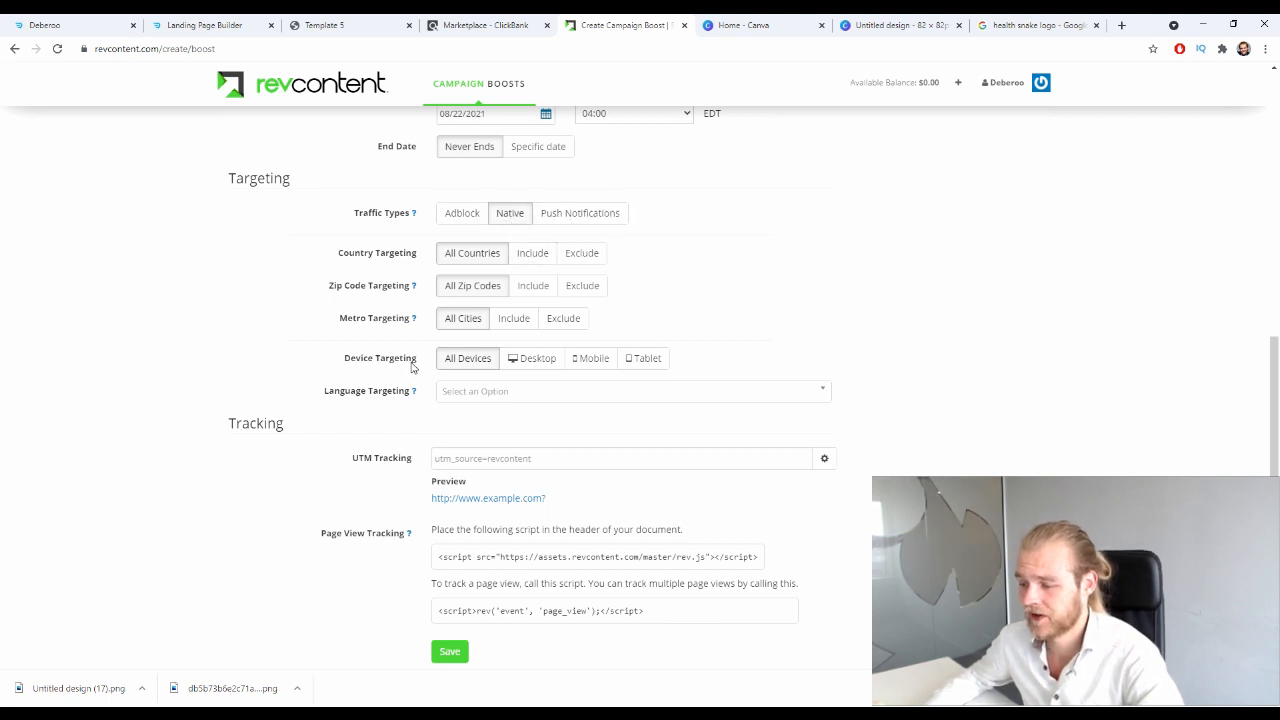
pyautogui.moveTo(339, 257); pyautogui.dragTo(395, 258)
pyautogui.click(400, 266)
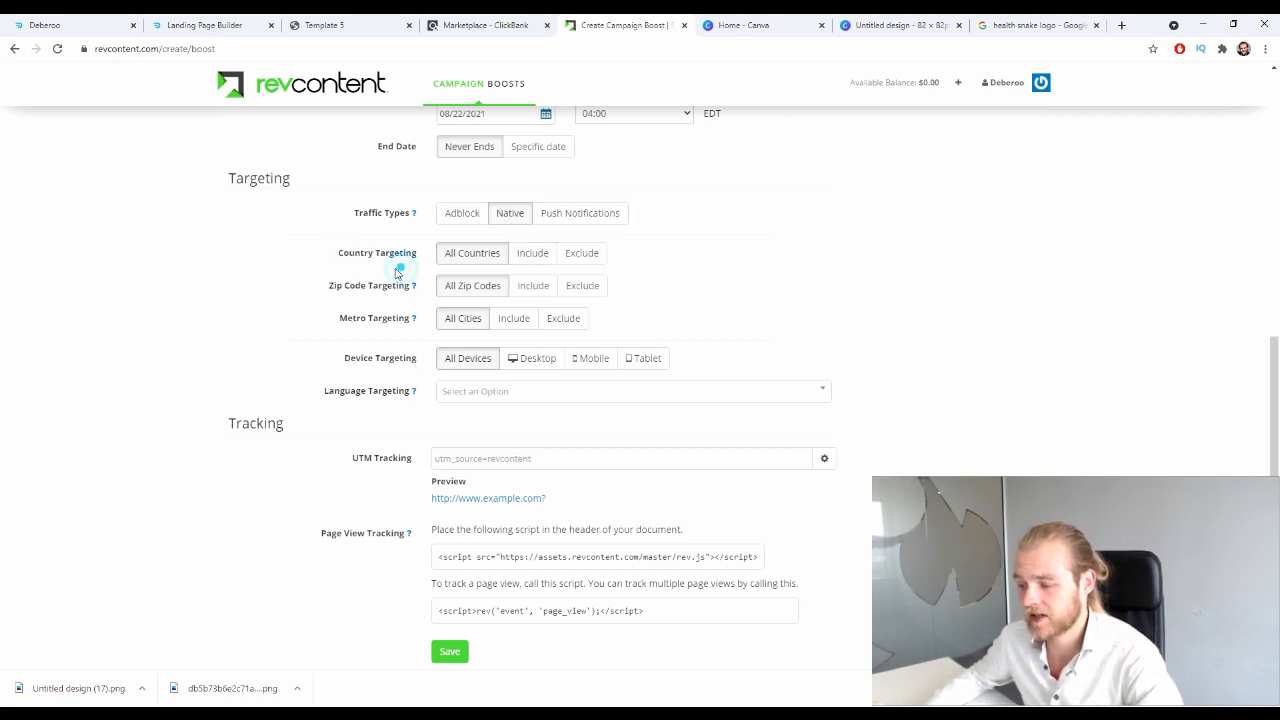
pyautogui.click(532, 253)
pyautogui.click(568, 288)
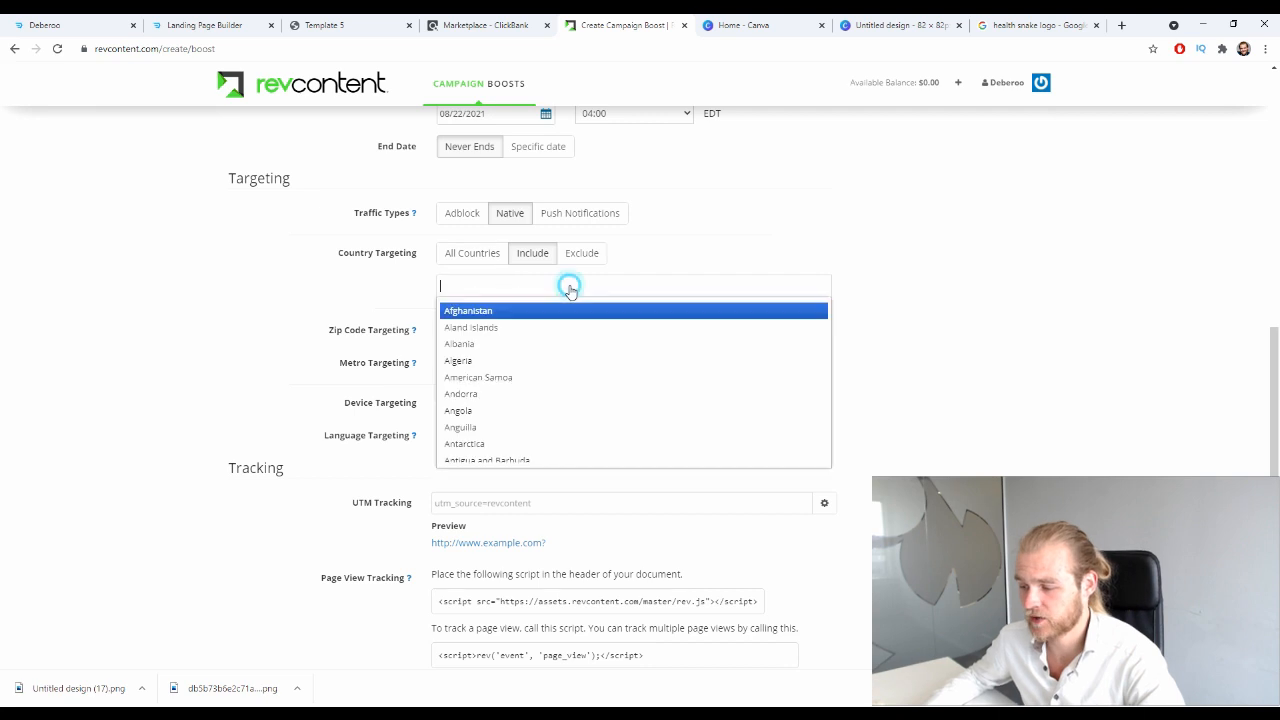
pyautogui.write('mexi')
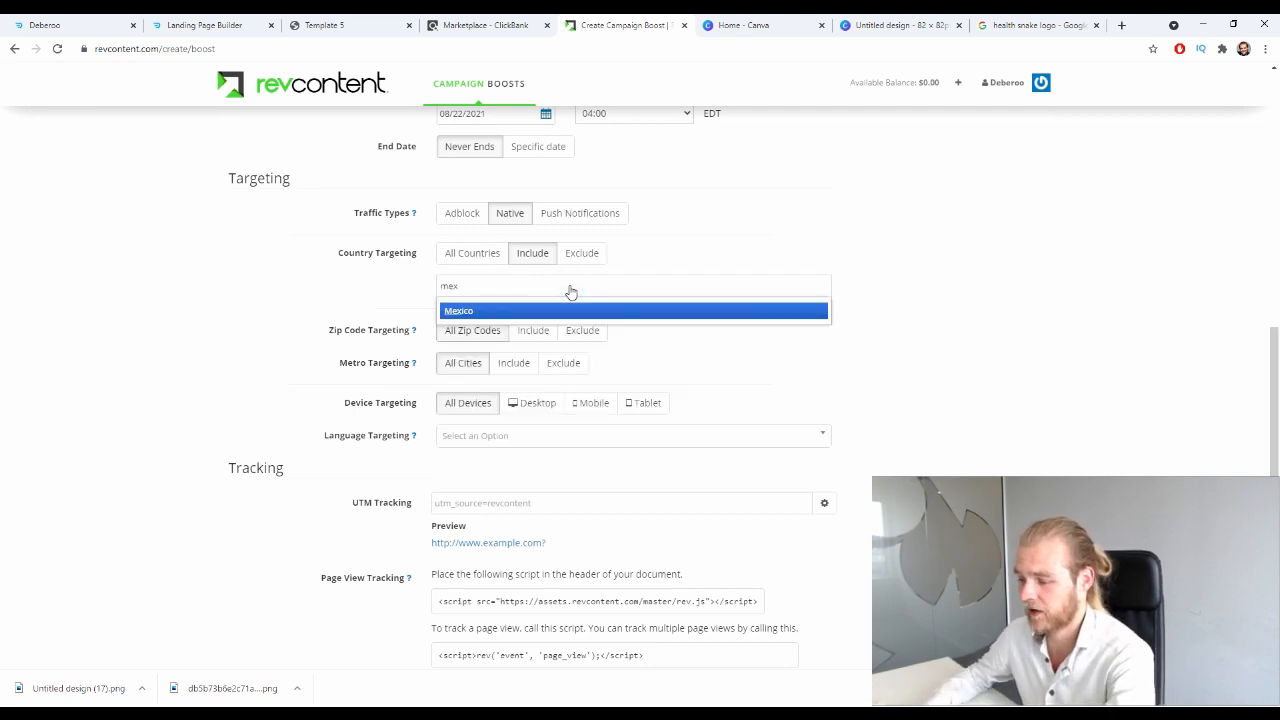
pyautogui.click(493, 314)
# - Try including and excluding regions, look through the list of Mexican regions, and return region targeting to All Regions
pyautogui.scroll(-1, 347, 318)
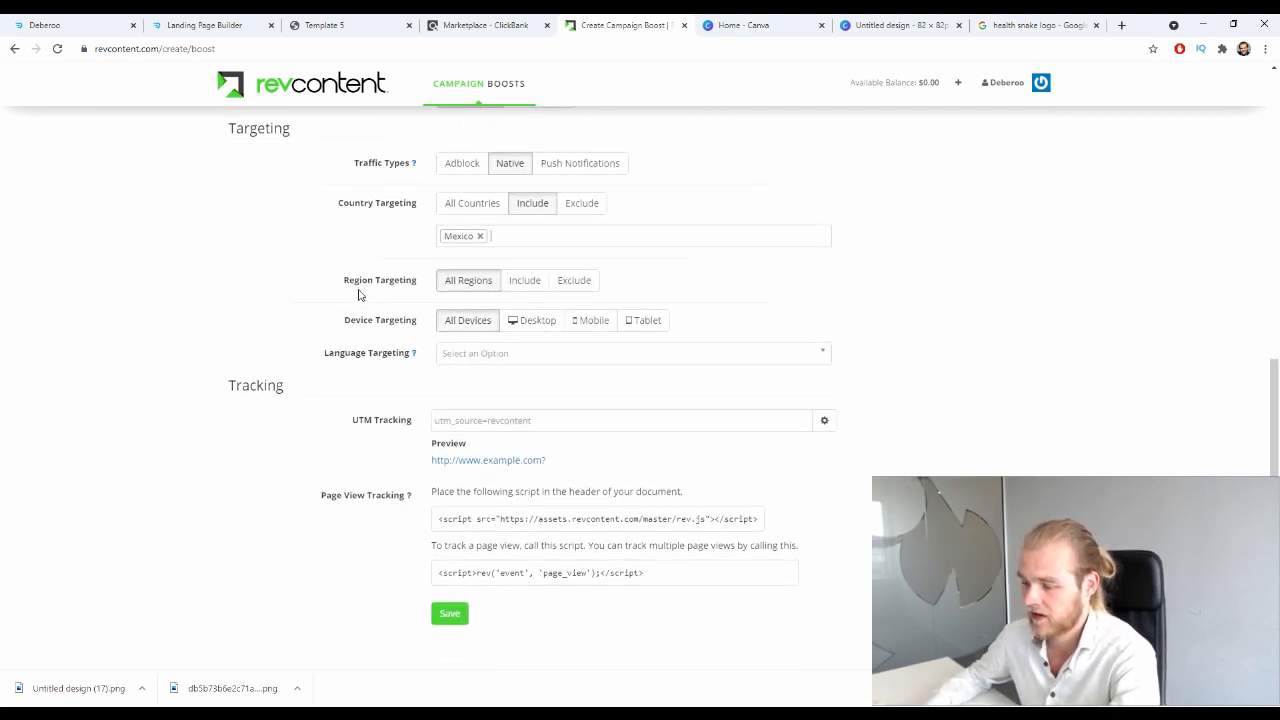
pyautogui.moveTo(344, 281); pyautogui.dragTo(405, 278)
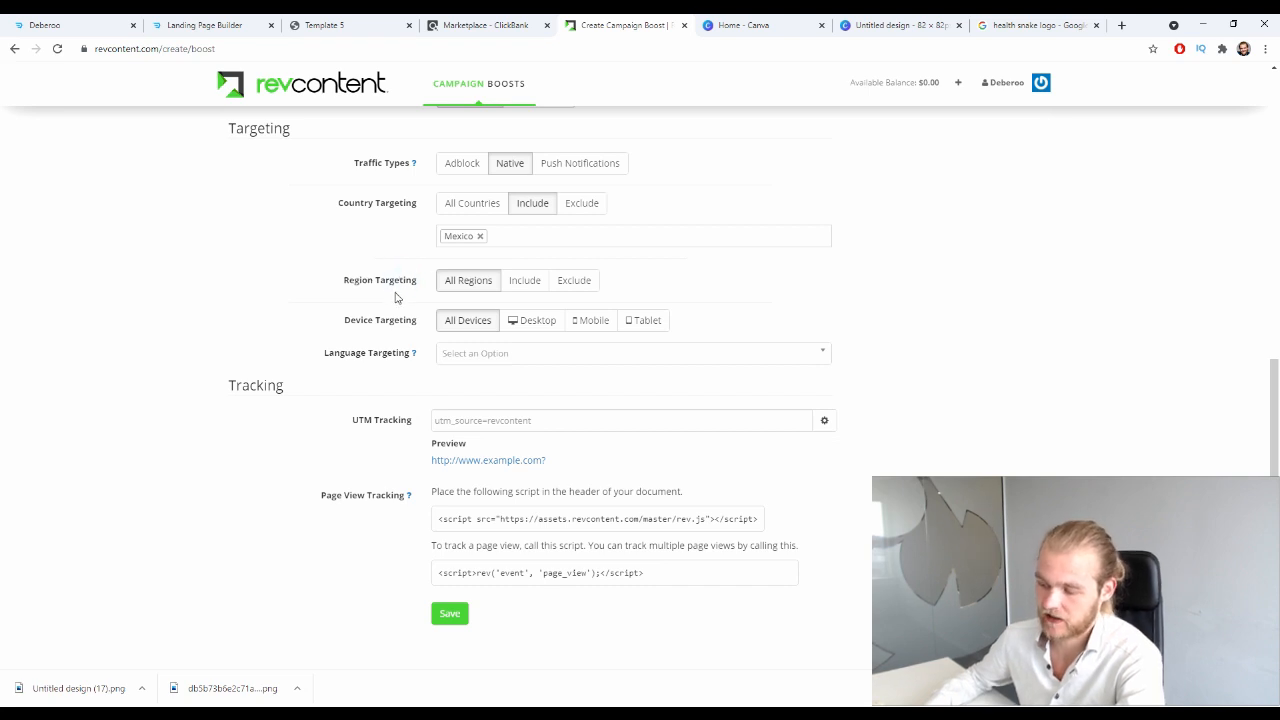
pyautogui.click(525, 281)
pyautogui.click(585, 280)
pyautogui.click(568, 315)
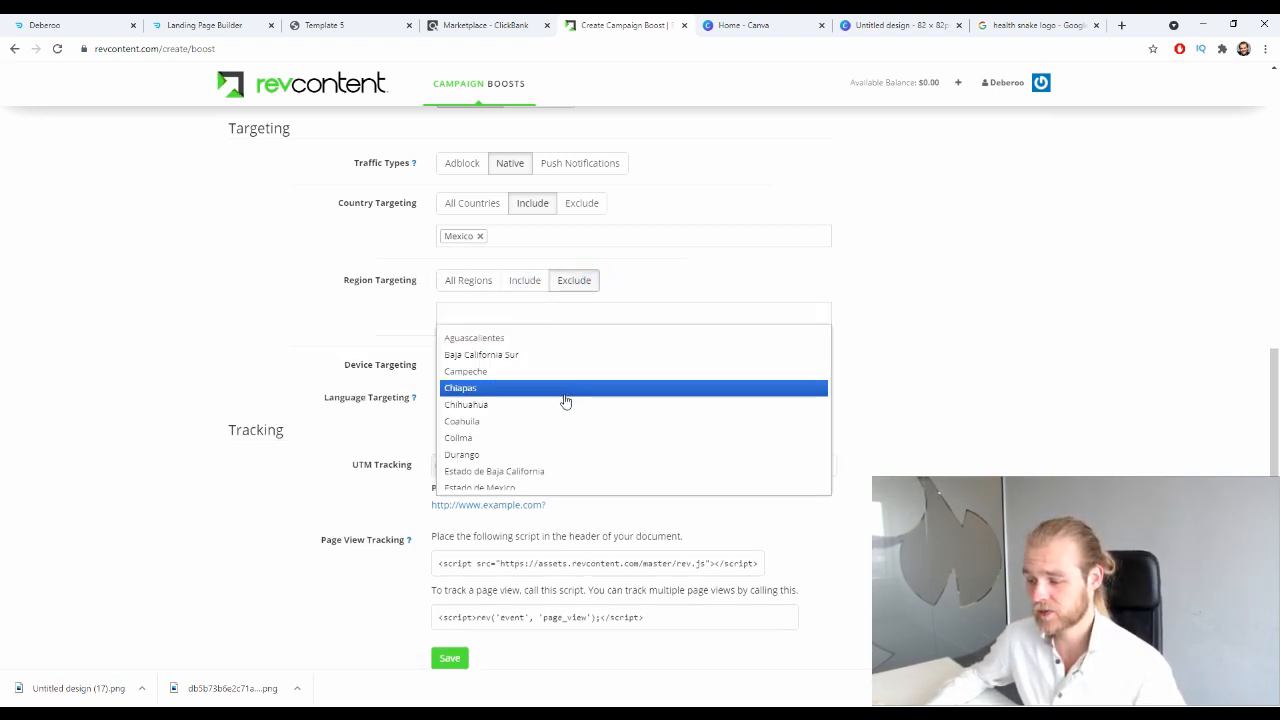
pyautogui.scroll(-2, 562, 397)
pyautogui.scroll(2, 554, 391)
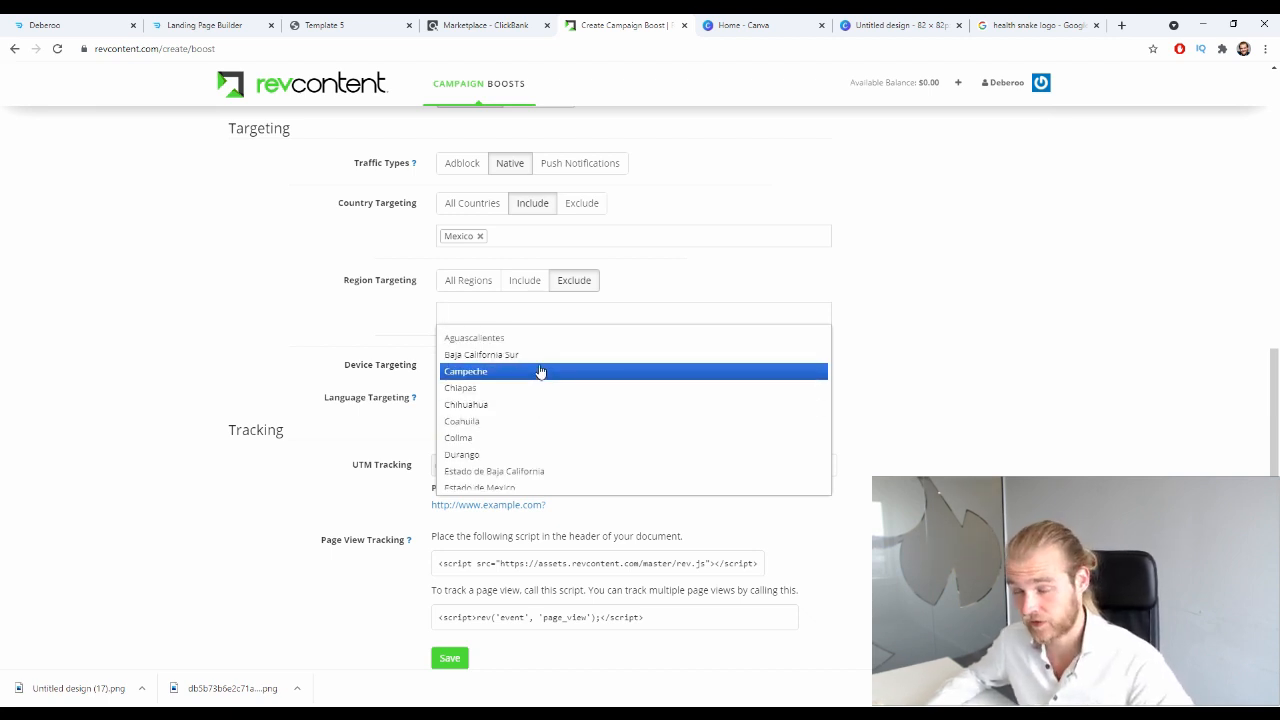
pyautogui.click(258, 320)
pyautogui.click(484, 284)
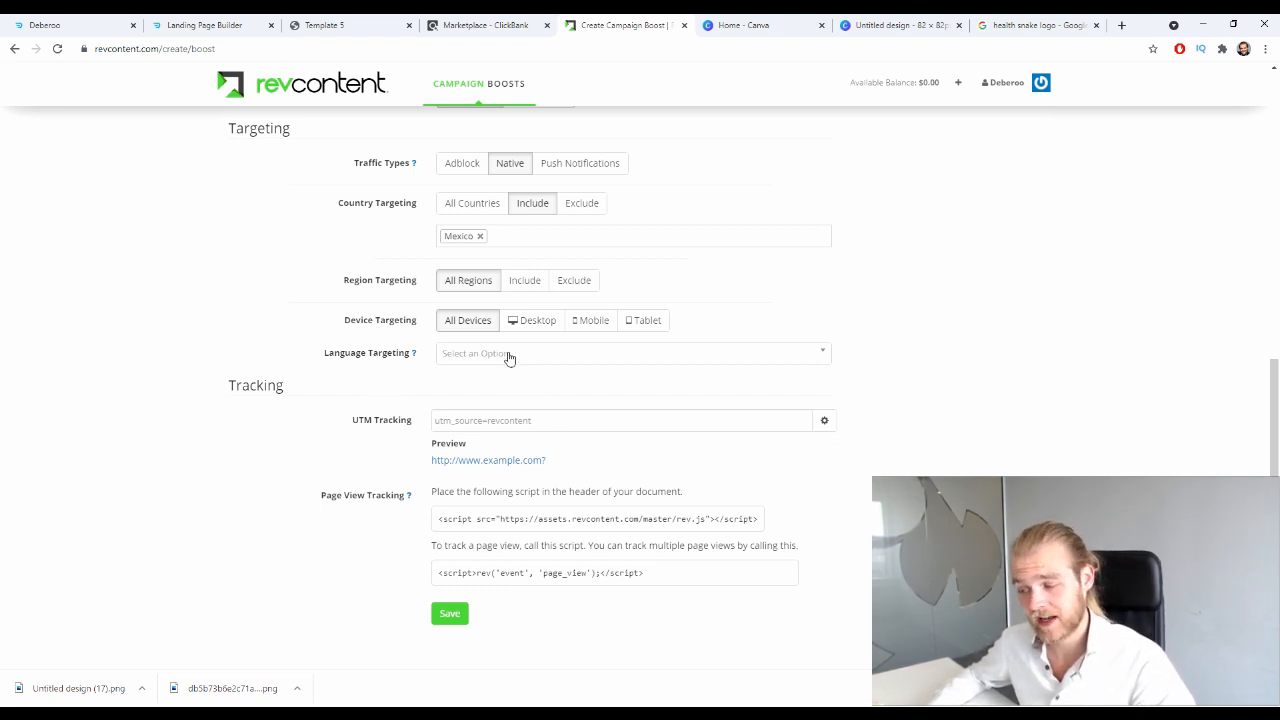
# - Target desktop devices and set the language targeting to Spanish
pyautogui.click(527, 322)
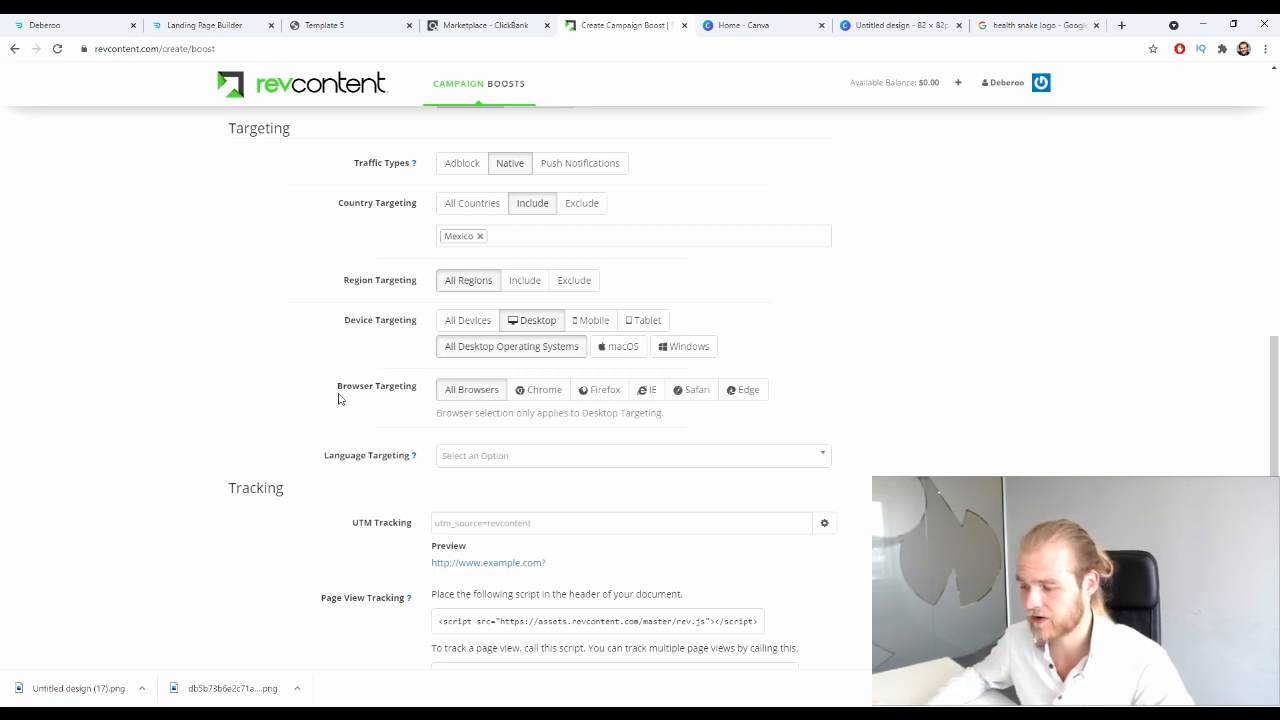
pyautogui.scroll(-1, 338, 398)
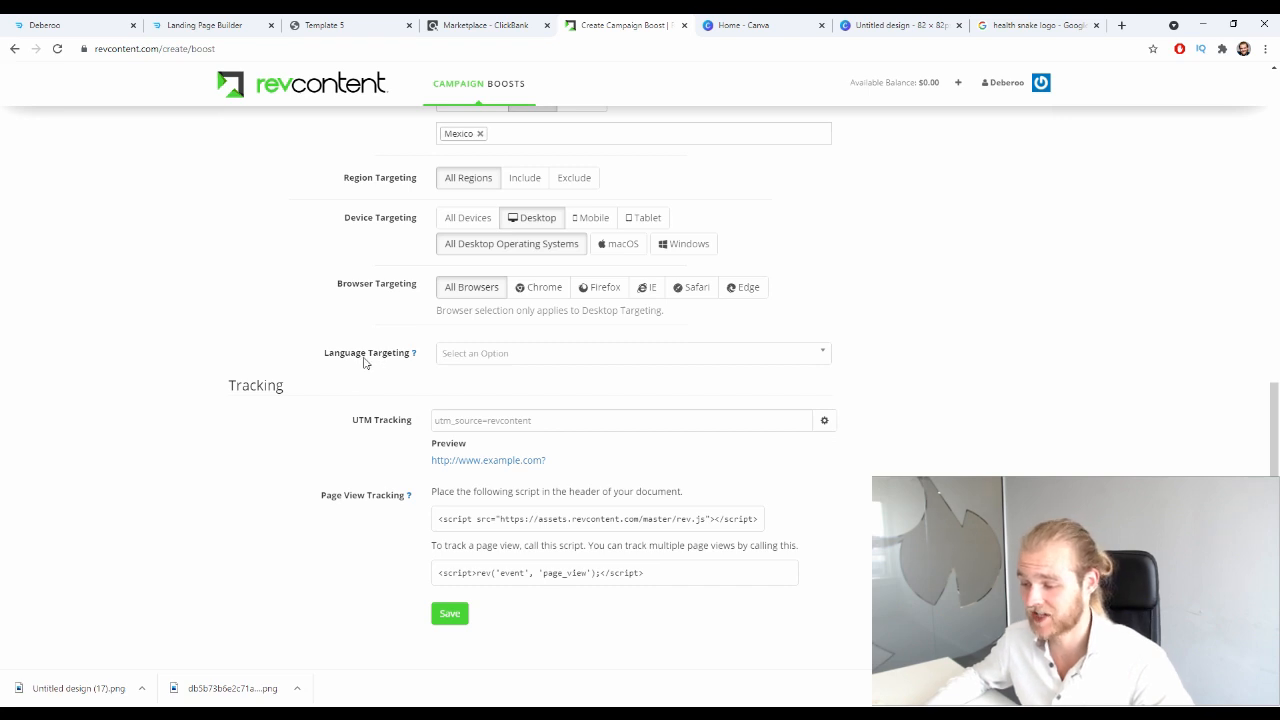
pyautogui.moveTo(320, 358); pyautogui.dragTo(390, 379)
pyautogui.click(389, 379)
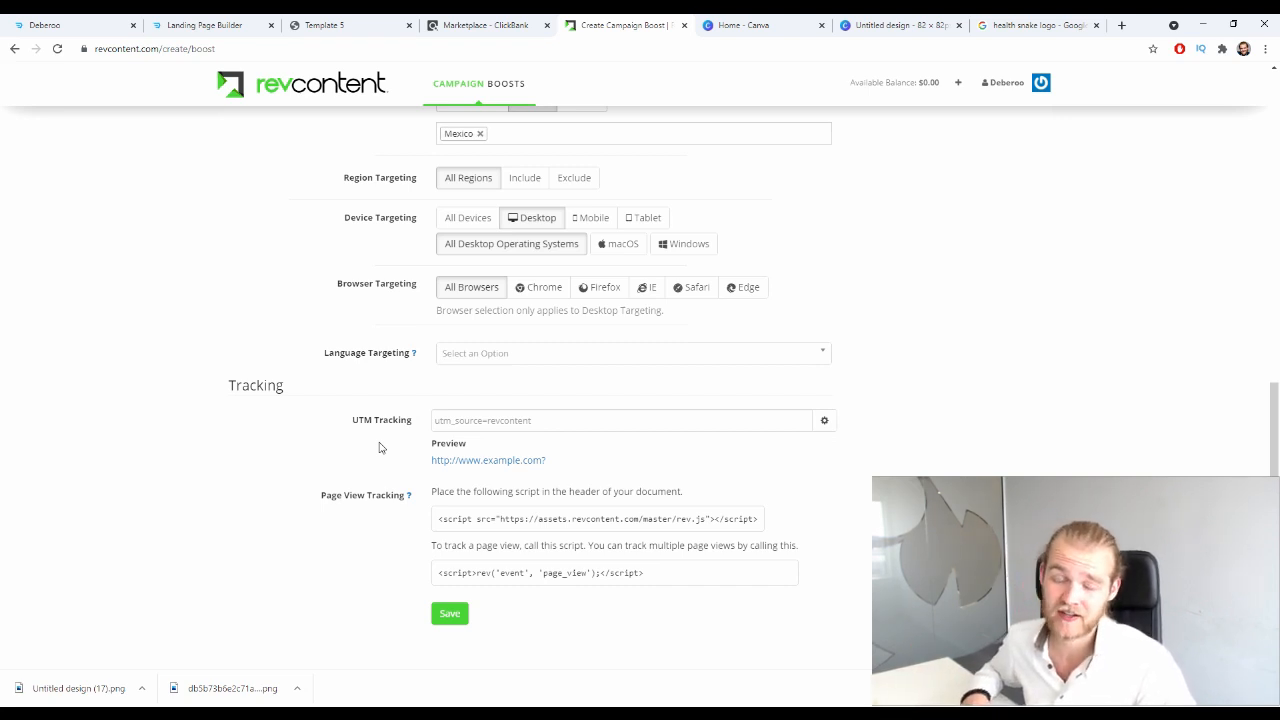
pyautogui.moveTo(325, 359); pyautogui.dragTo(385, 358)
pyautogui.click(394, 360)
pyautogui.click(546, 358)
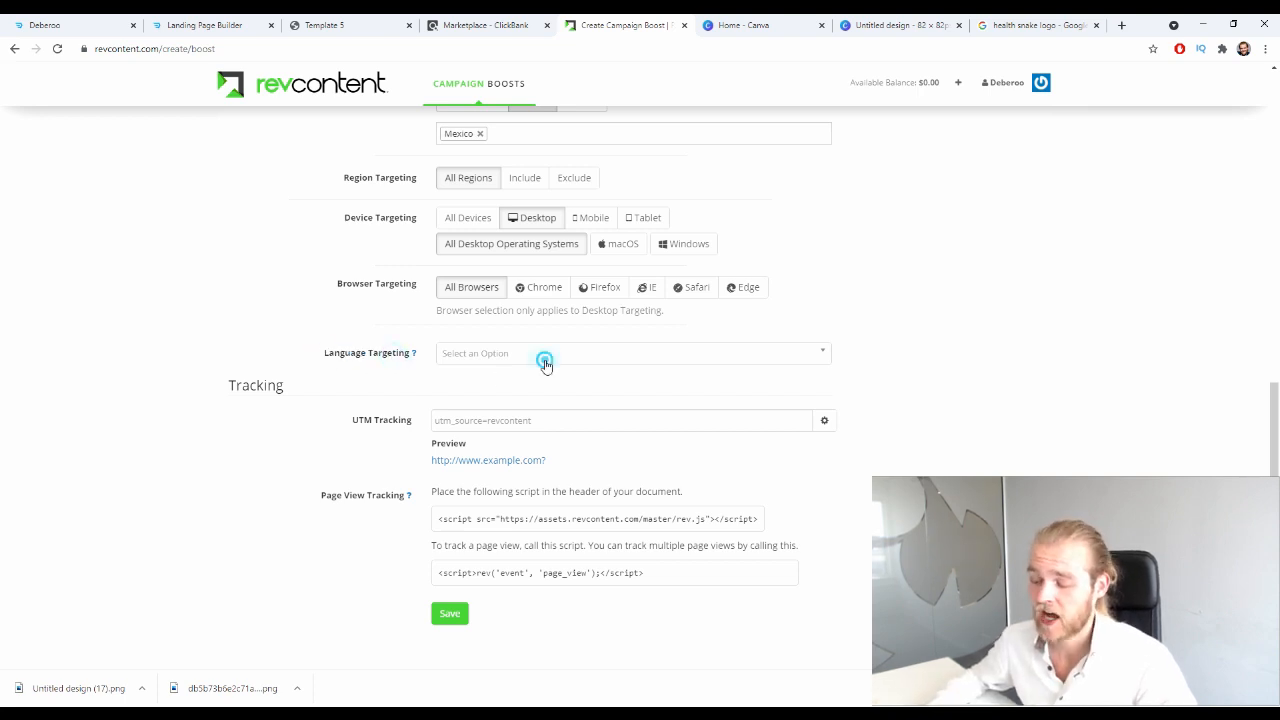
pyautogui.click(532, 441)
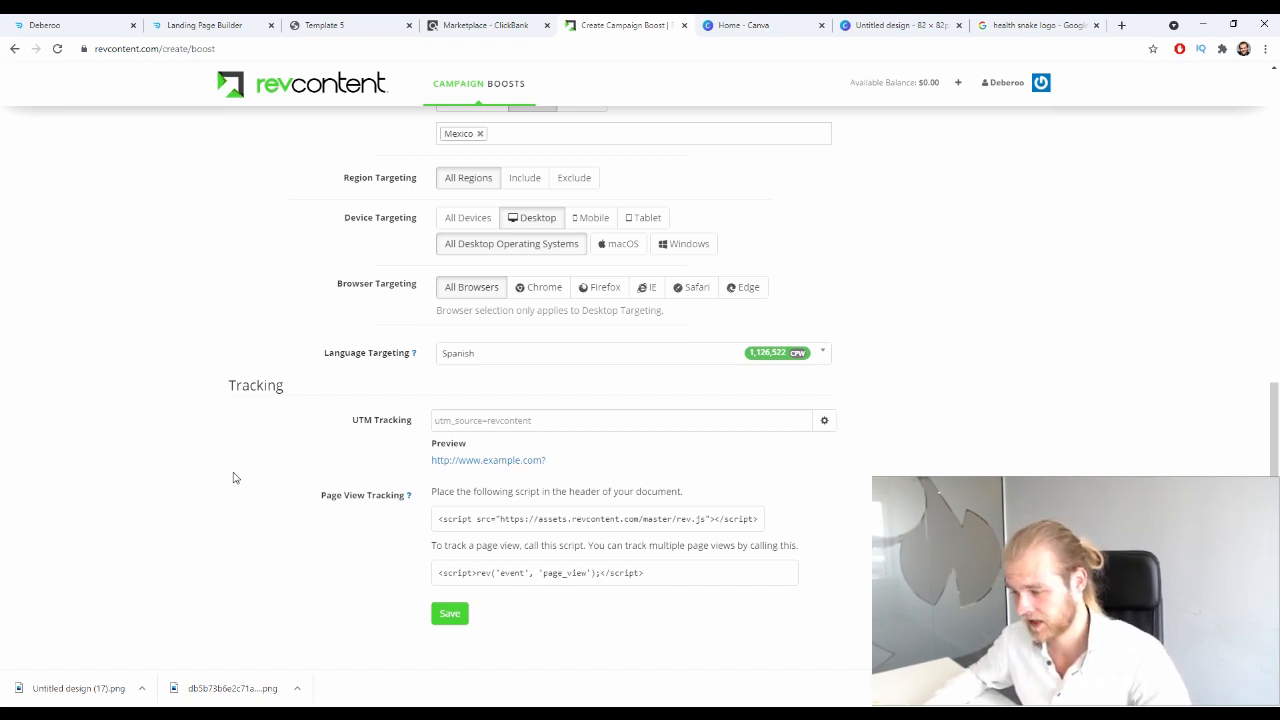
# - Look over the UTM and page view tracking settings and save the campaign boost
pyautogui.moveTo(244, 384); pyautogui.dragTo(317, 391)
pyautogui.click(347, 432)
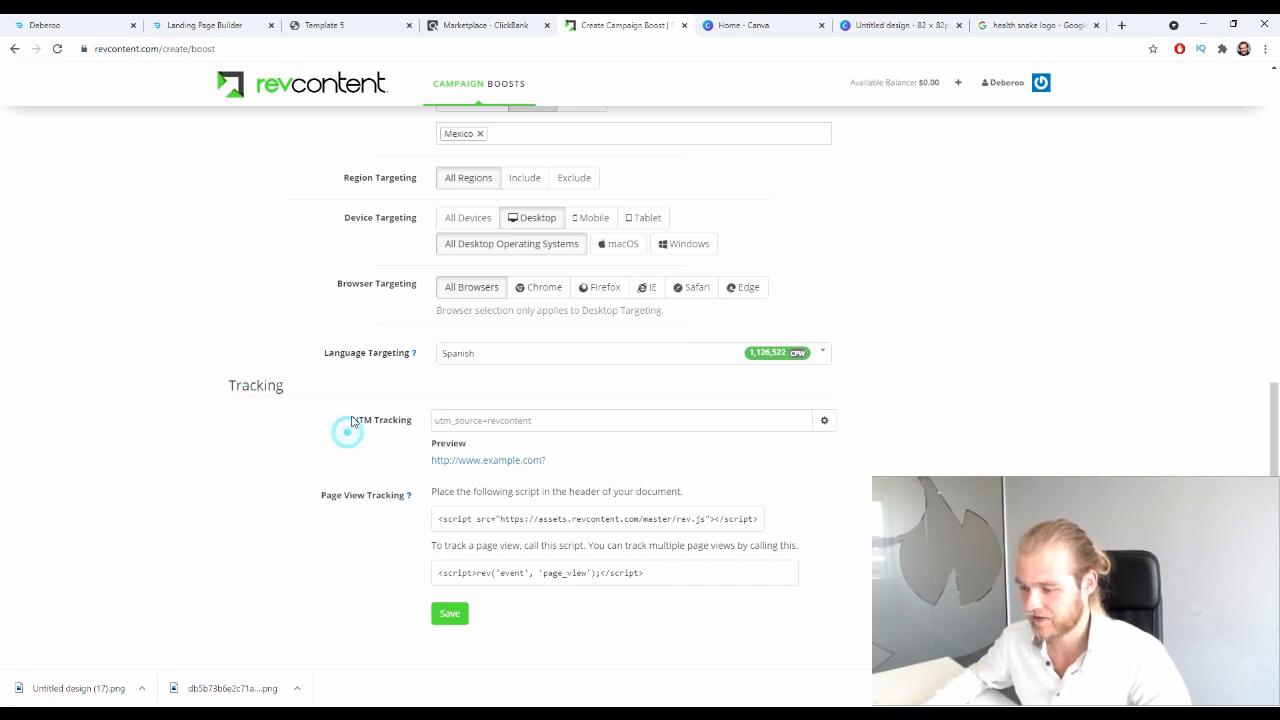
pyautogui.tripleClick(351, 422)
pyautogui.click(308, 452)
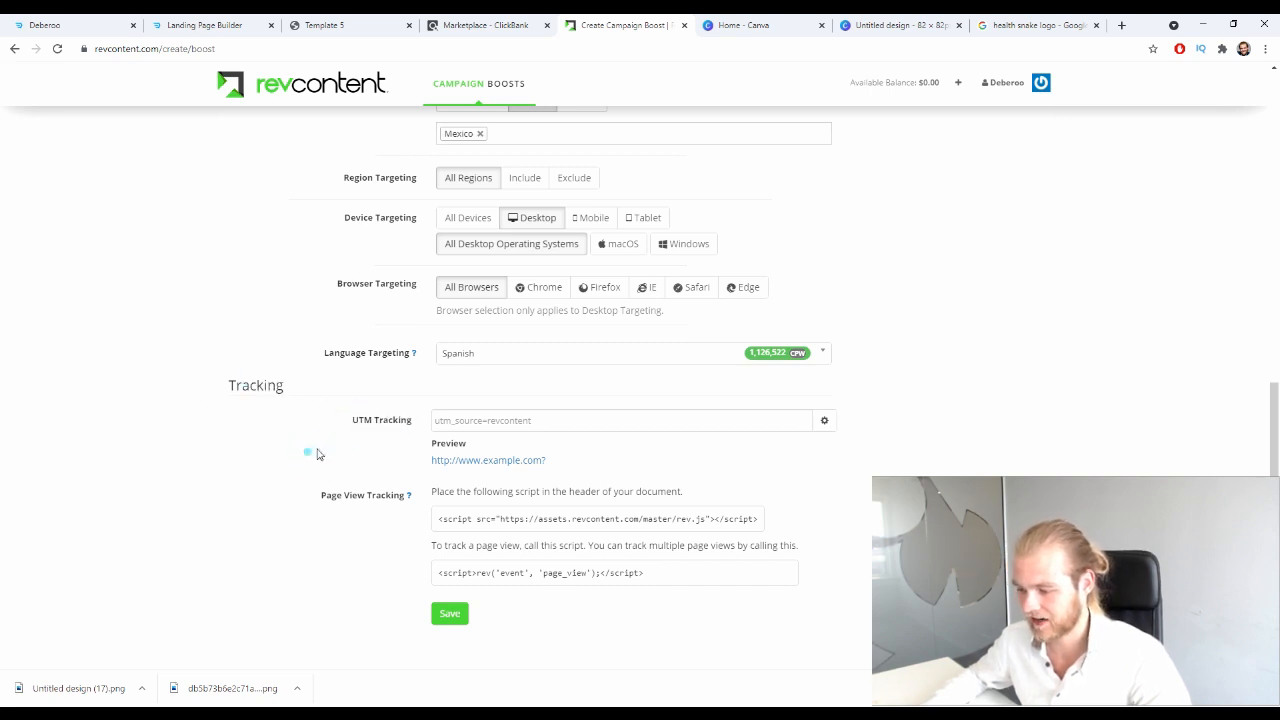
pyautogui.moveTo(317, 505); pyautogui.dragTo(391, 505)
pyautogui.click(381, 527)
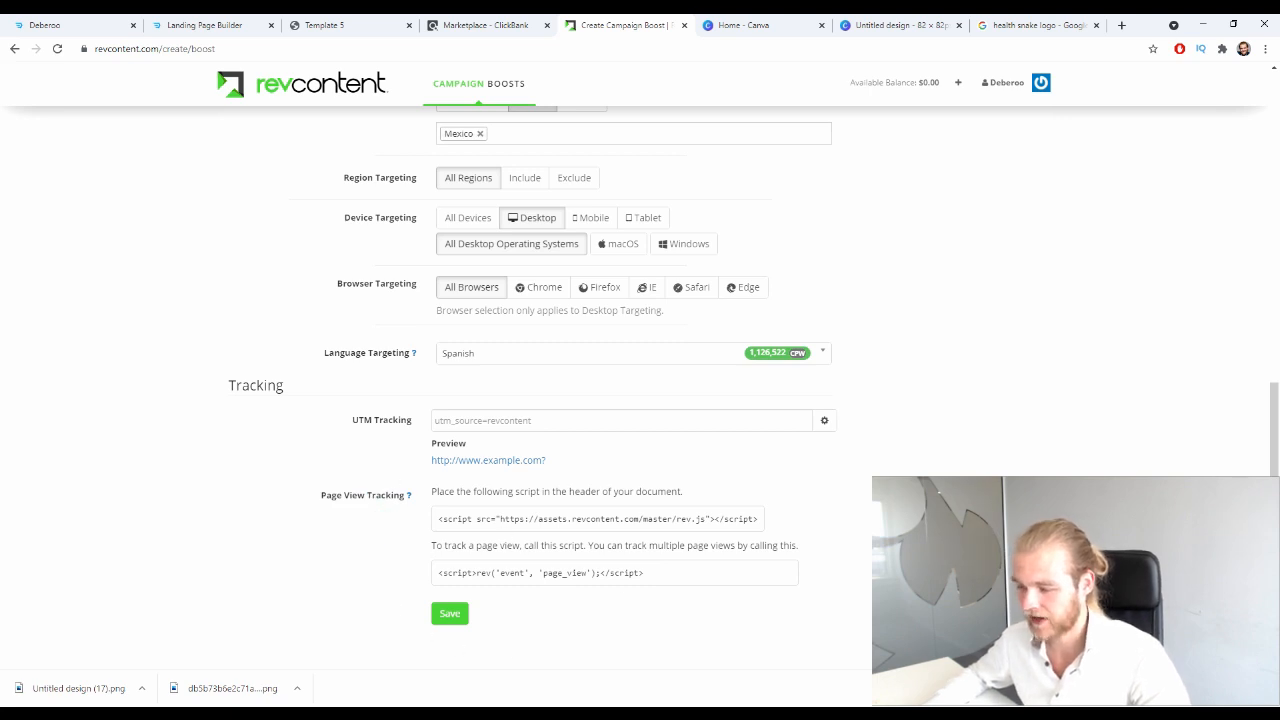
pyautogui.click(542, 628)
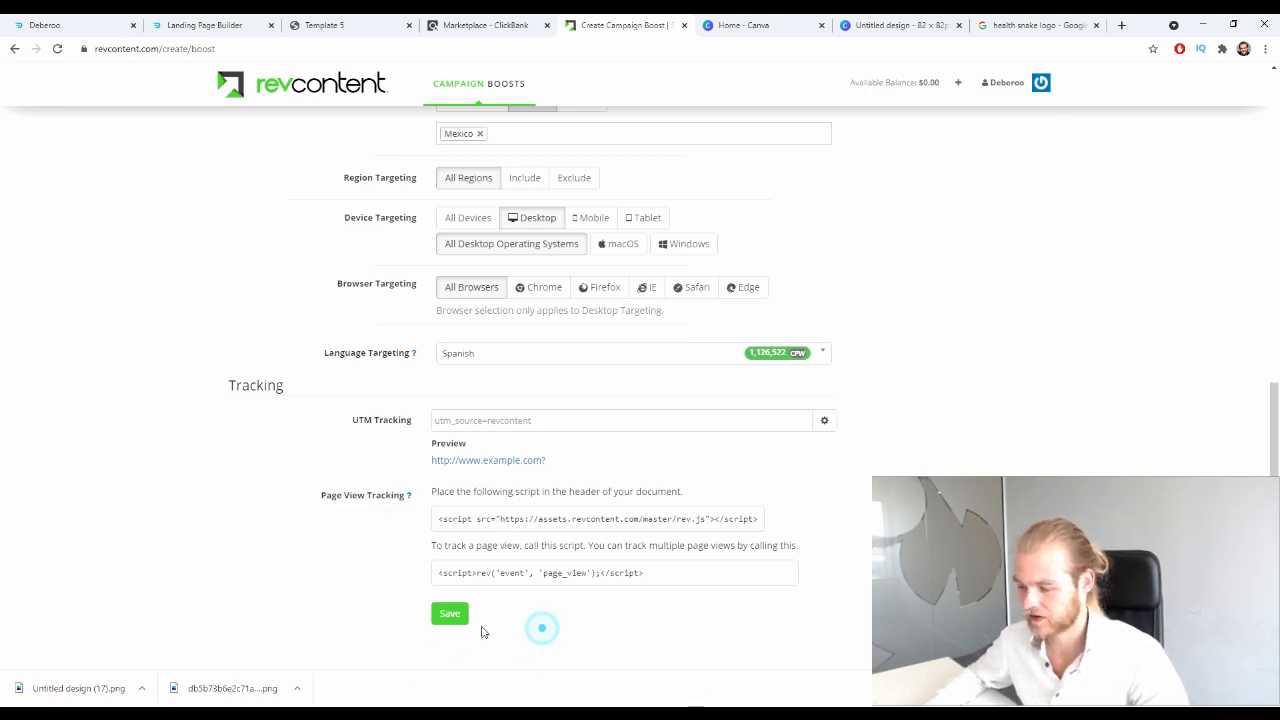
pyautogui.click(443, 615)
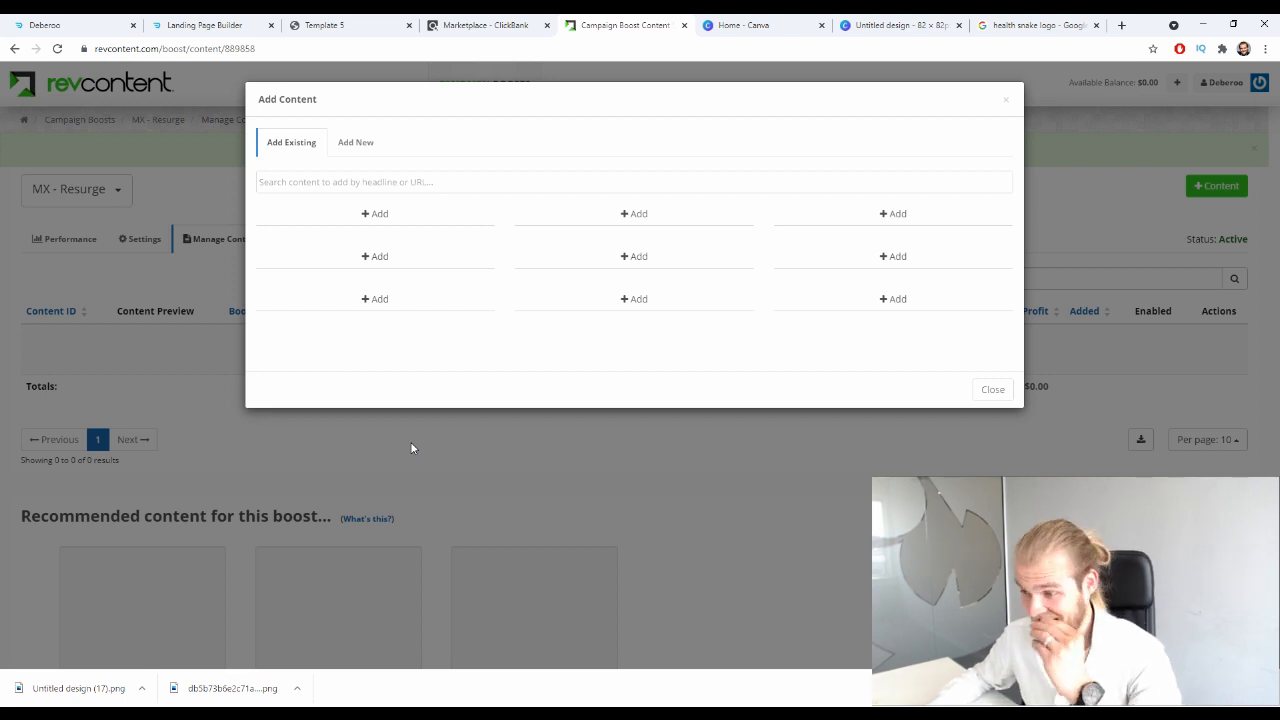
# - Start new content with the copied campaign URL as its destination, and compare it with the campaign URL in Deberoo before returning to Revcontent
pyautogui.click(356, 142)
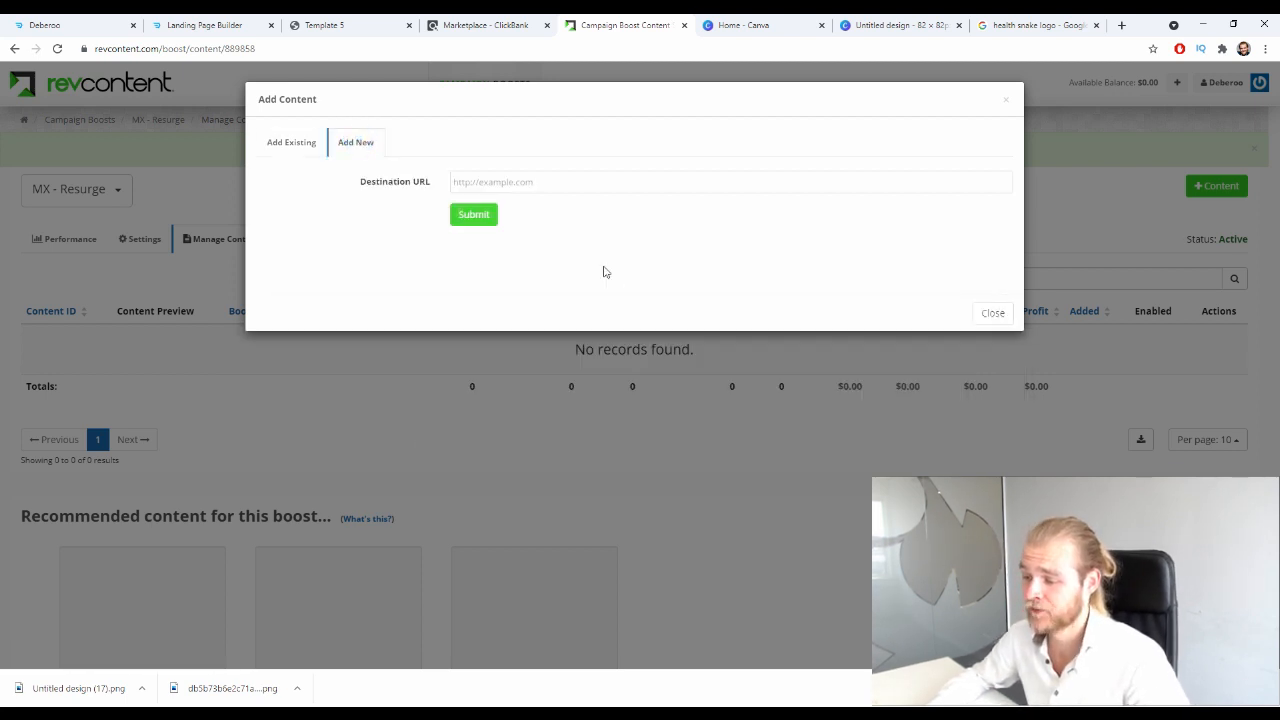
pyautogui.click(518, 181)
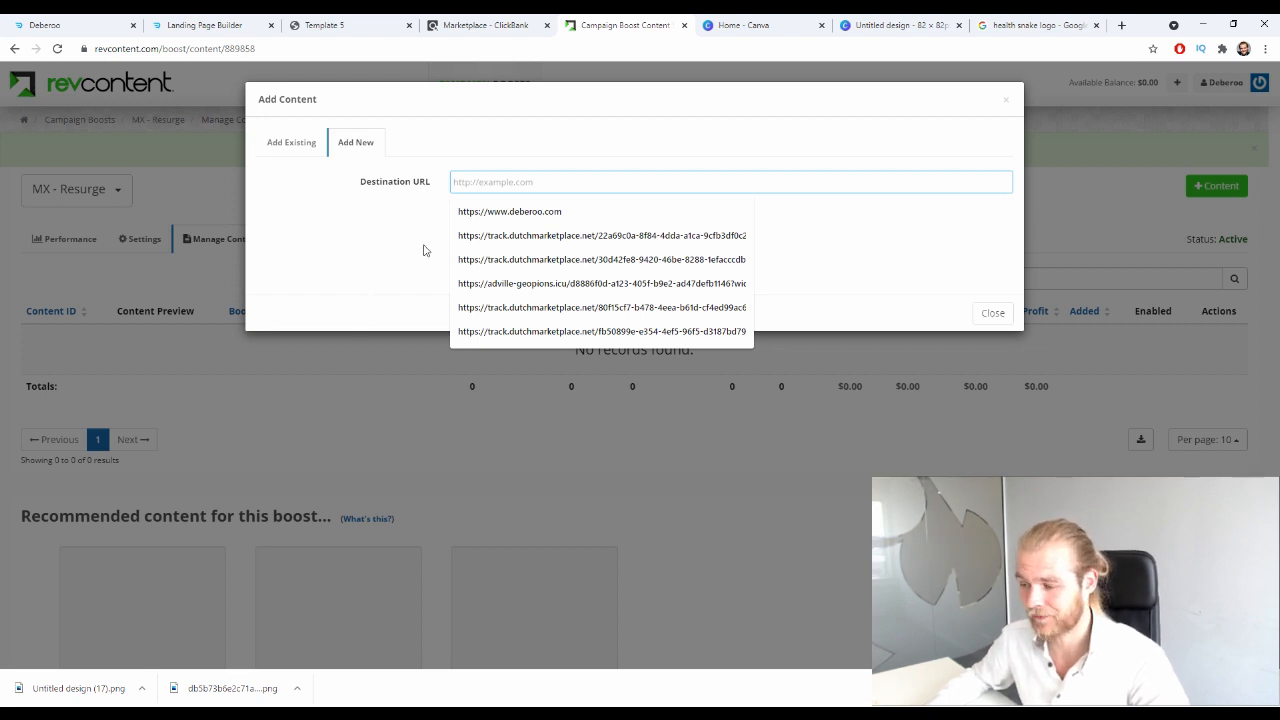
pyautogui.click(423, 247)
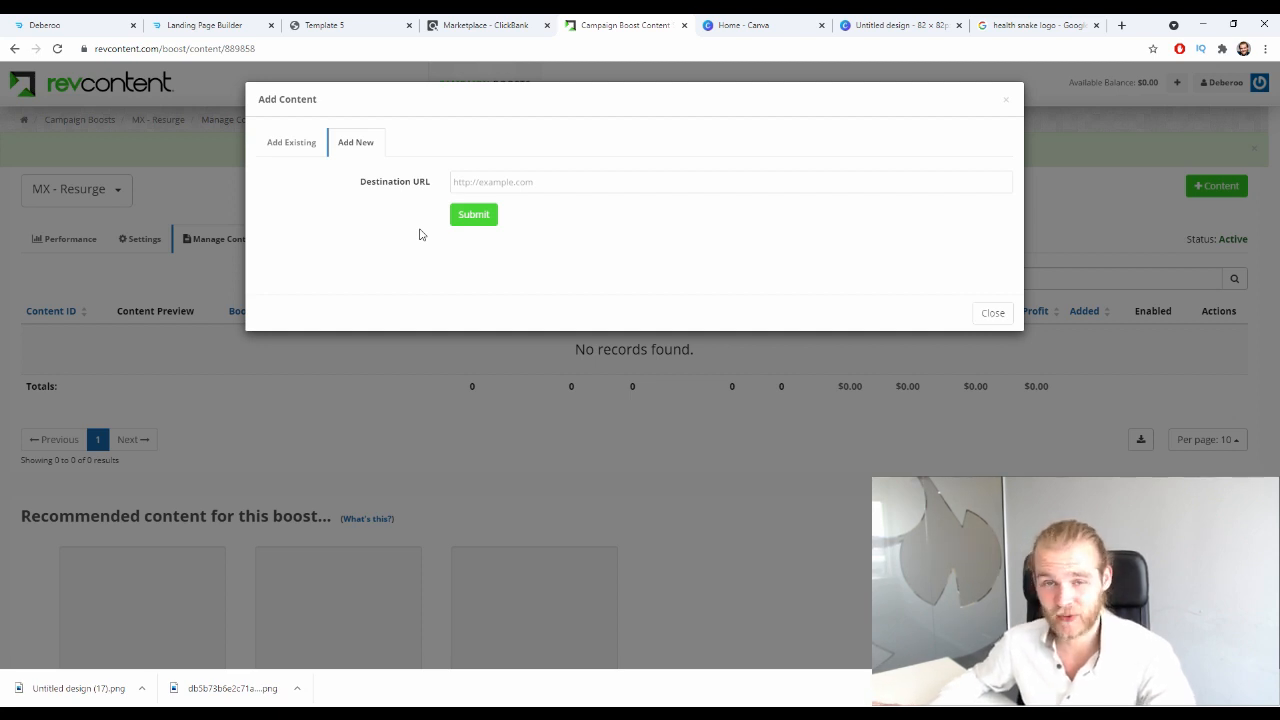
pyautogui.click(601, 176)
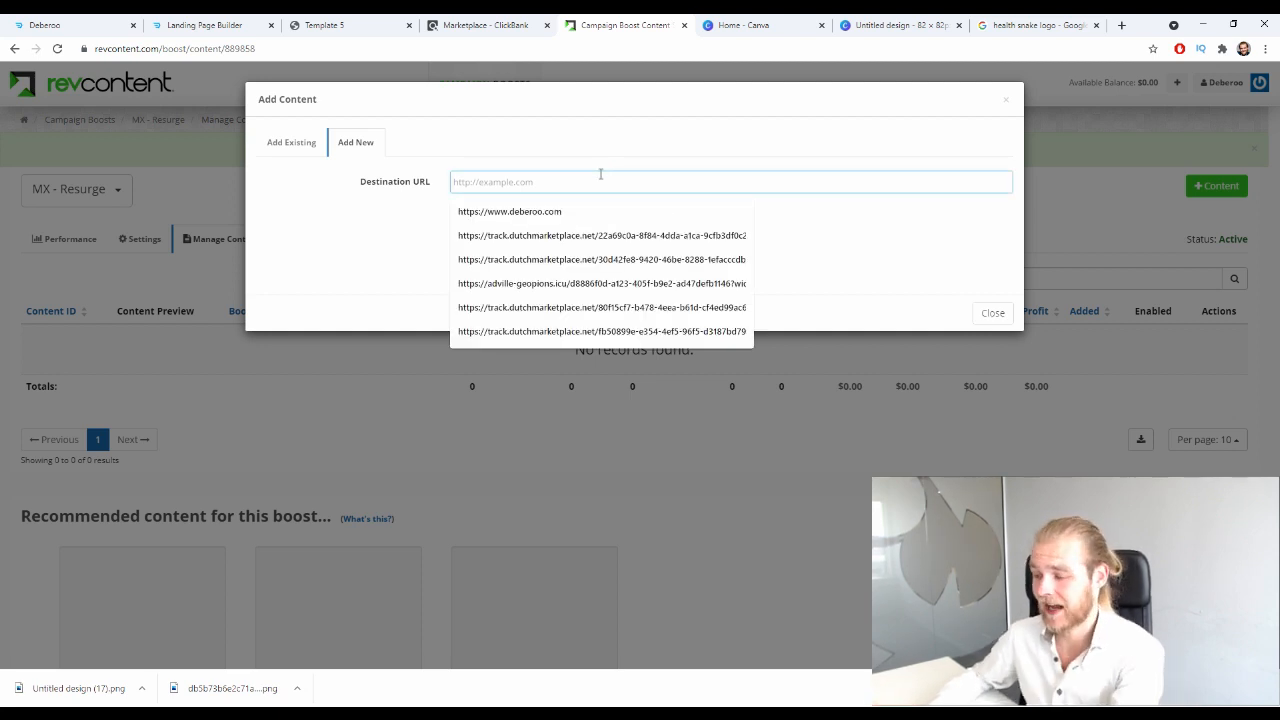
pyautogui.hotkey('ctrl', 'v')
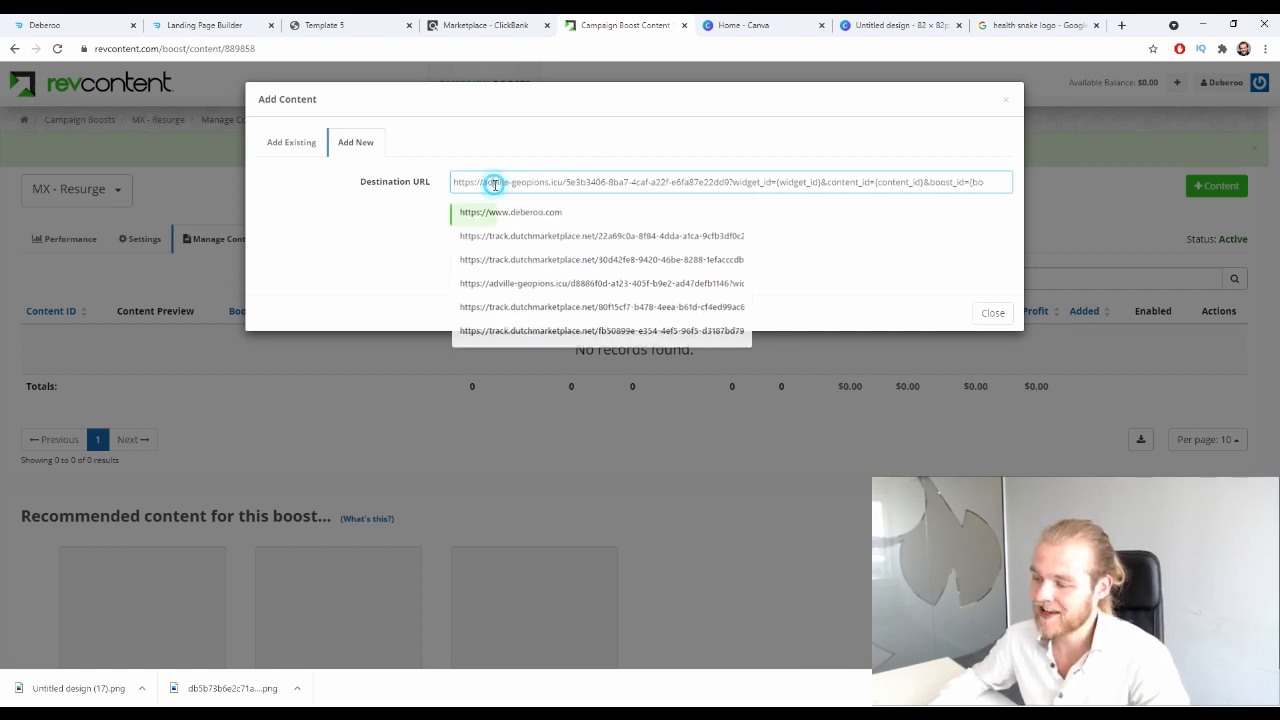
pyautogui.moveTo(494, 184); pyautogui.dragTo(709, 188)
pyautogui.click(334, 277)
pyautogui.click(35, 22)
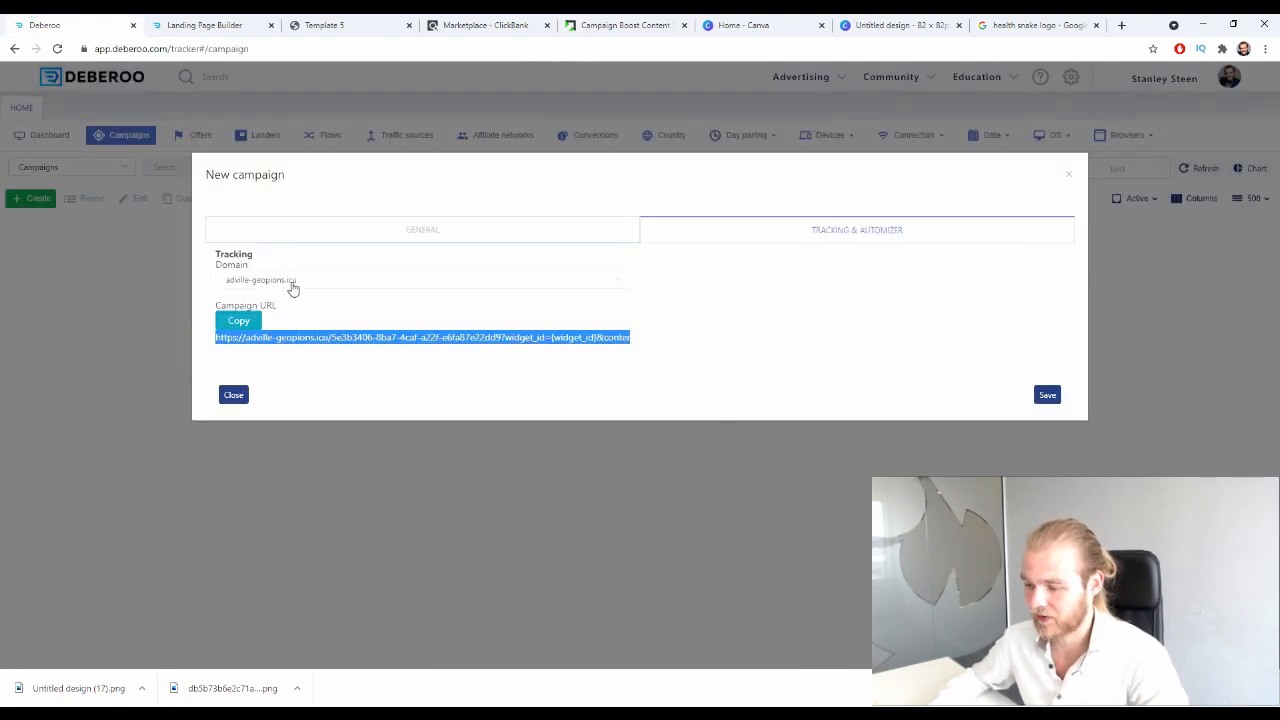
pyautogui.click(620, 22)
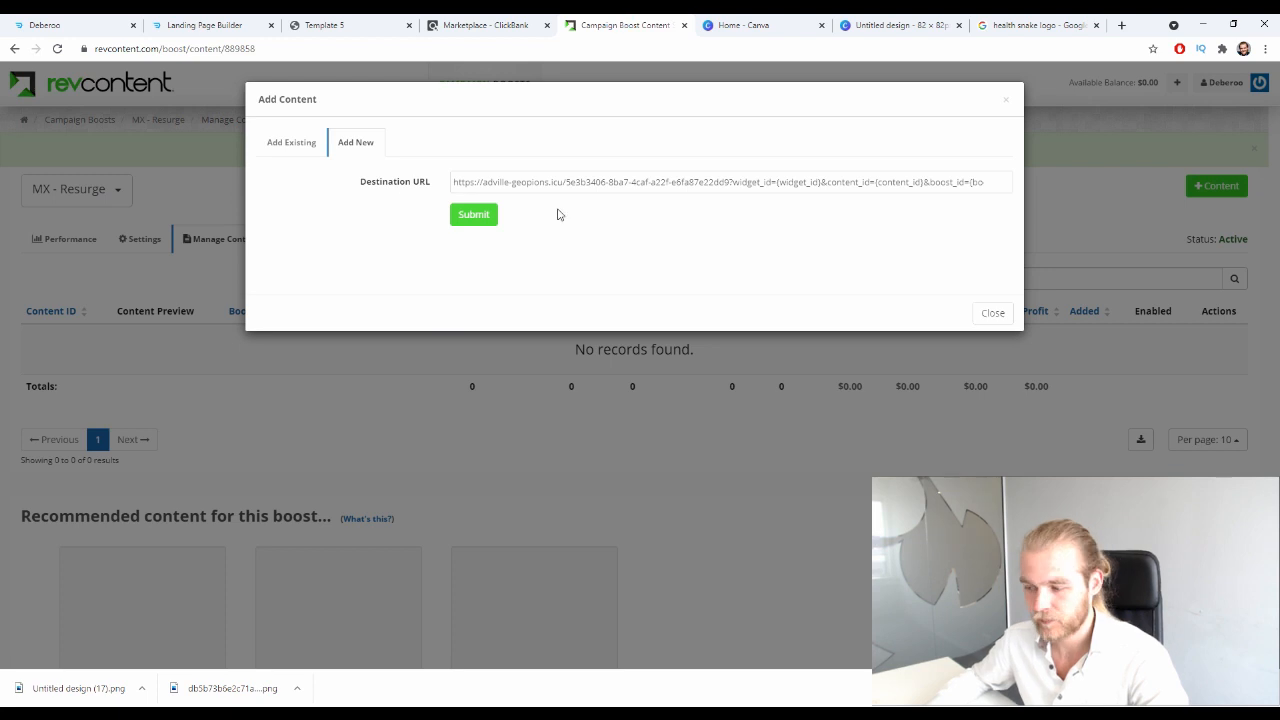
# - Submit the destination URL for the new content and begin its headline with "[Doctors Stunned]"
pyautogui.click(492, 220)
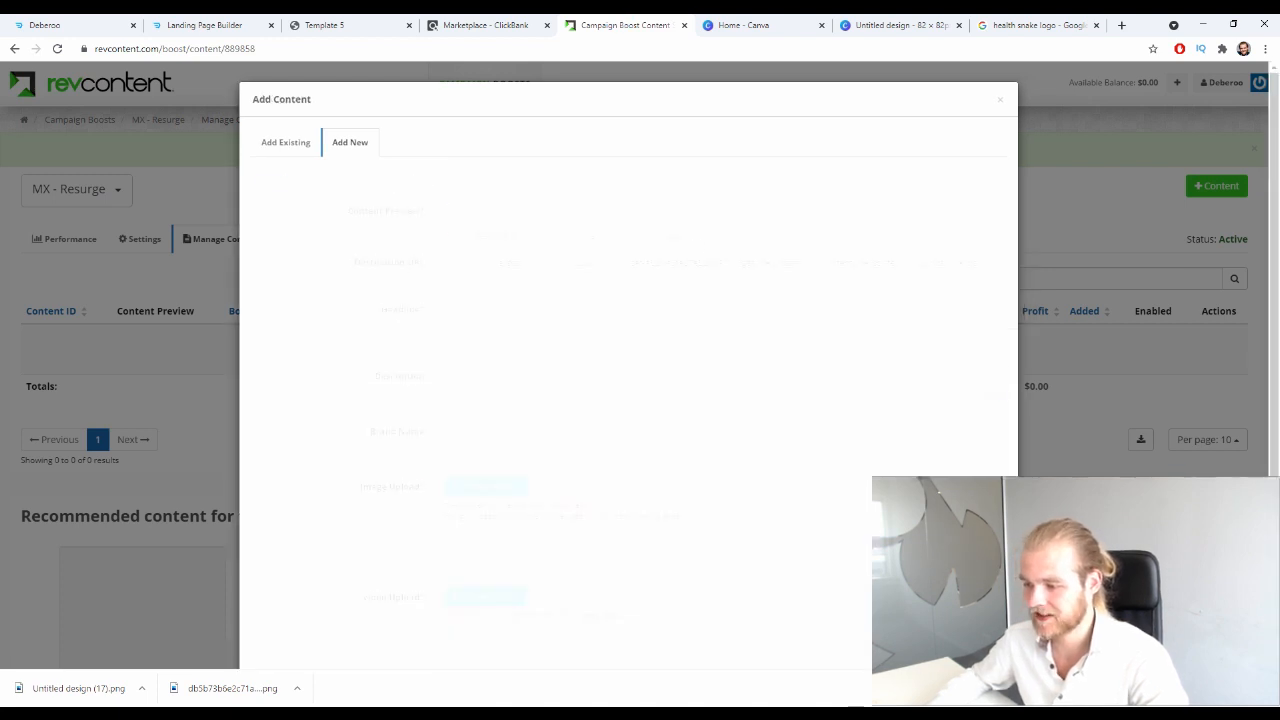
pyautogui.scroll(-1, 403, 190)
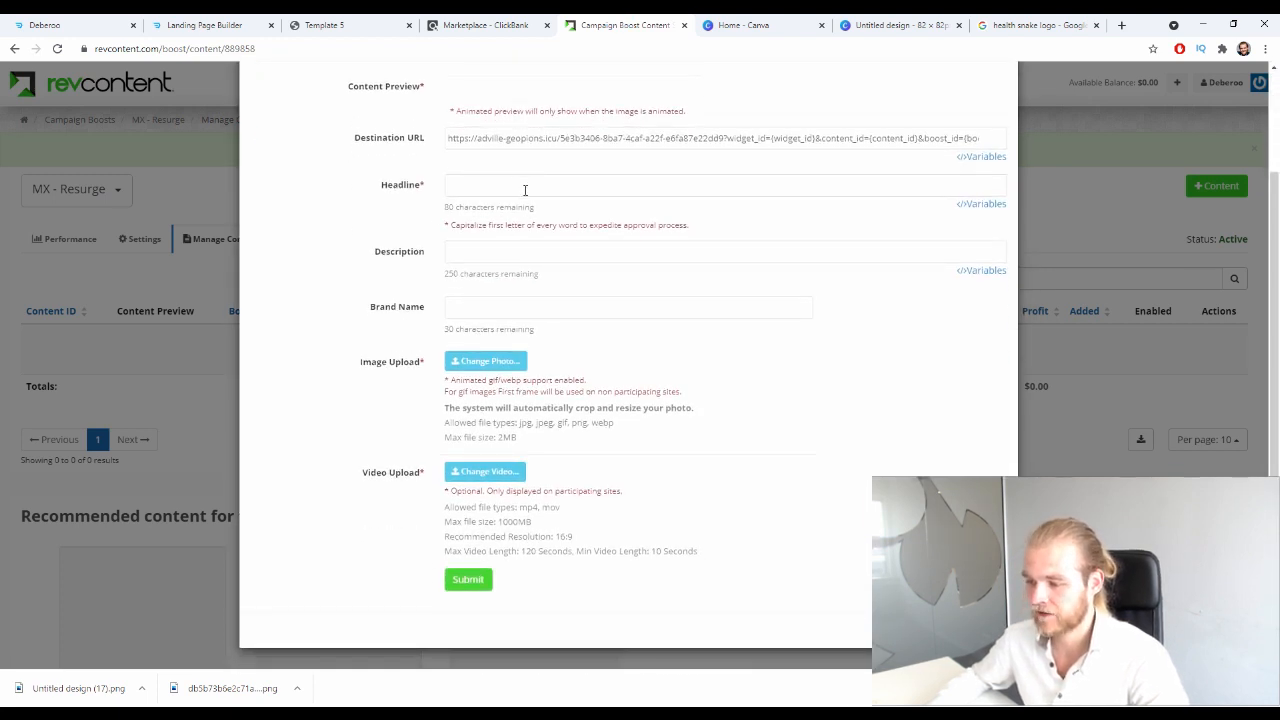
pyautogui.click(525, 190)
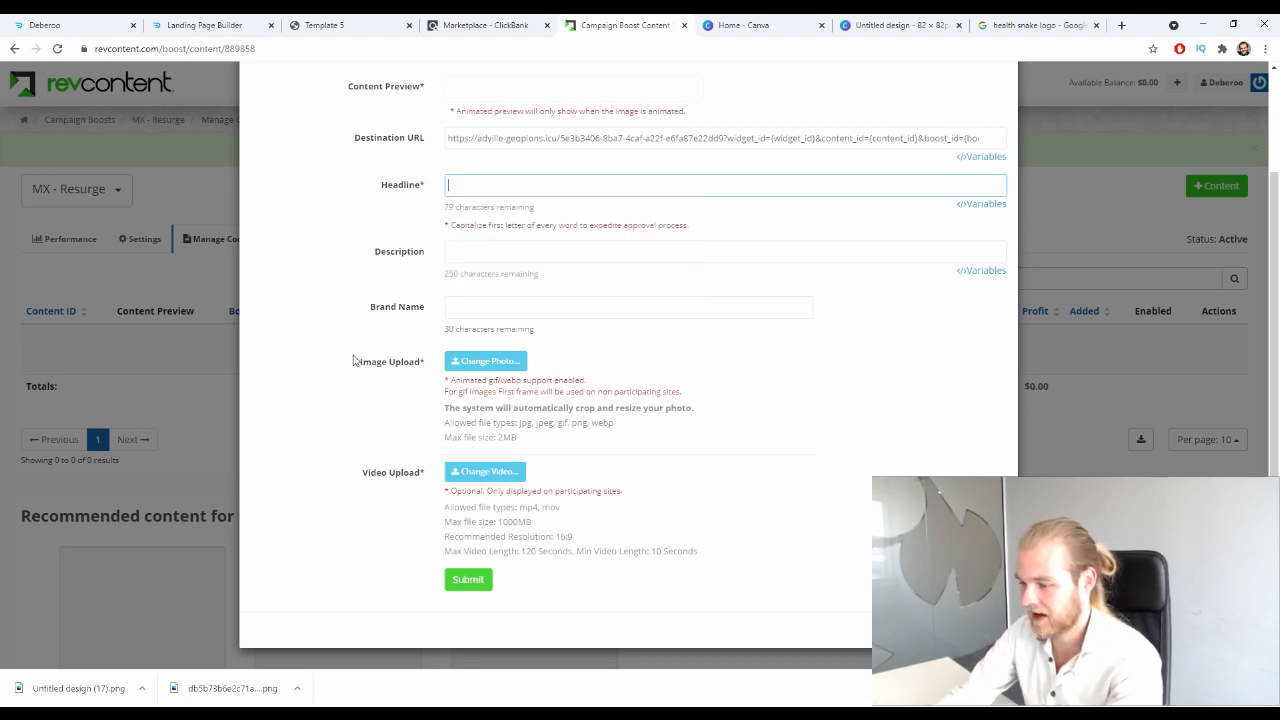
pyautogui.write('[Doco')
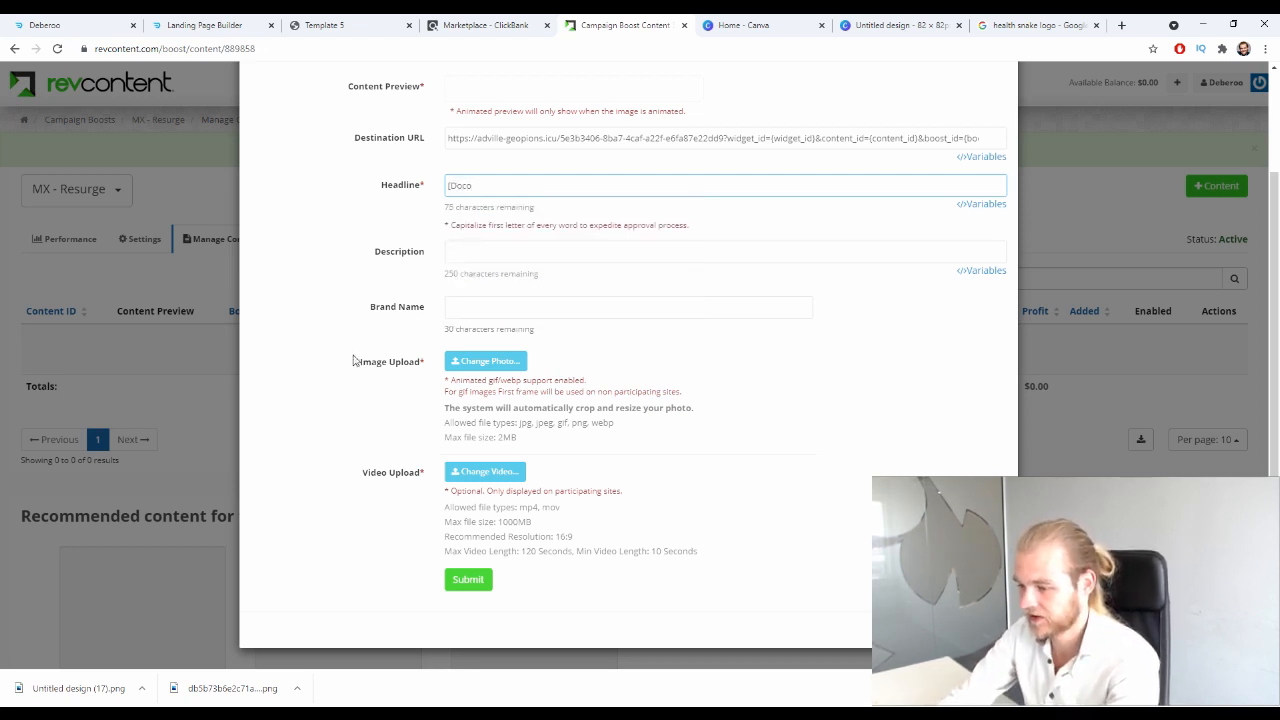
pyautogui.press('BackSpace')
pyautogui.write('tors Stu')
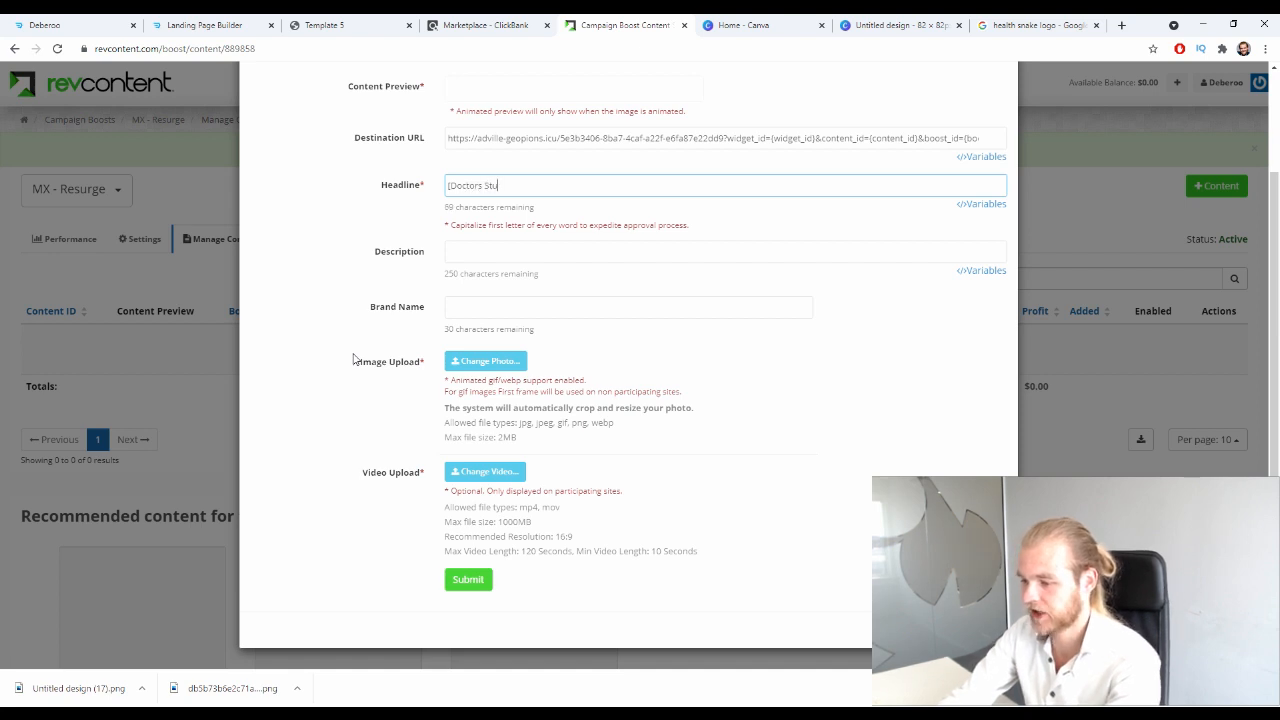
pyautogui.write('nned] ')
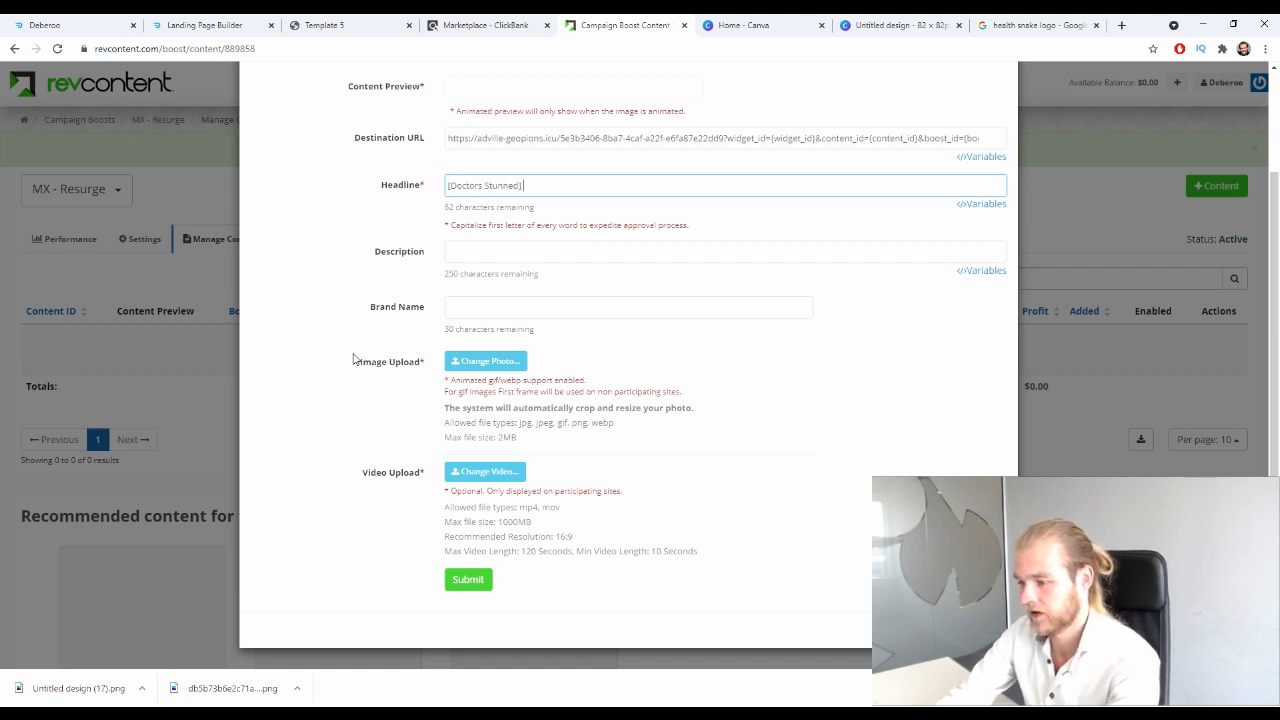
pyautogui.write('This')
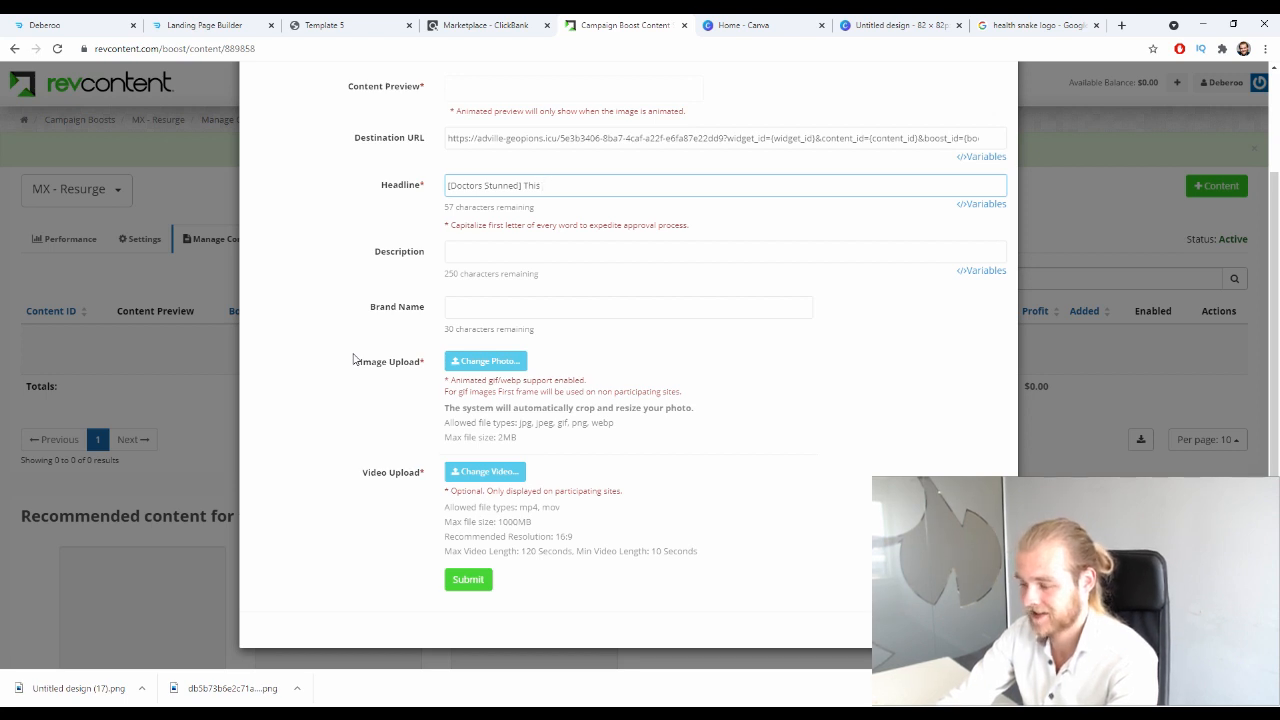
pyautogui.press('BackSpace')
pyautogui.press('BackSpace')
pyautogui.press('BackSpace')
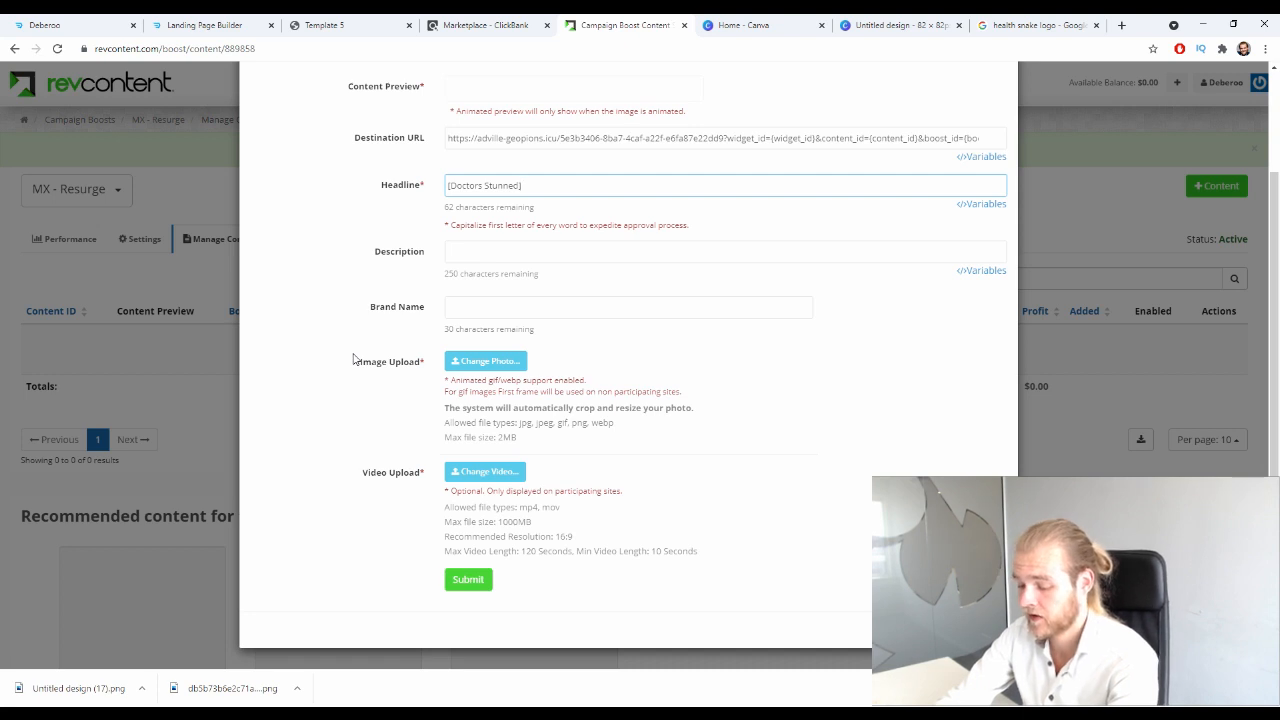
# - Continue the headline after the bracketed prefix with "Medical Companies Try to Hide this Miracle Weight Loss Product"
pyautogui.write('Medical ')
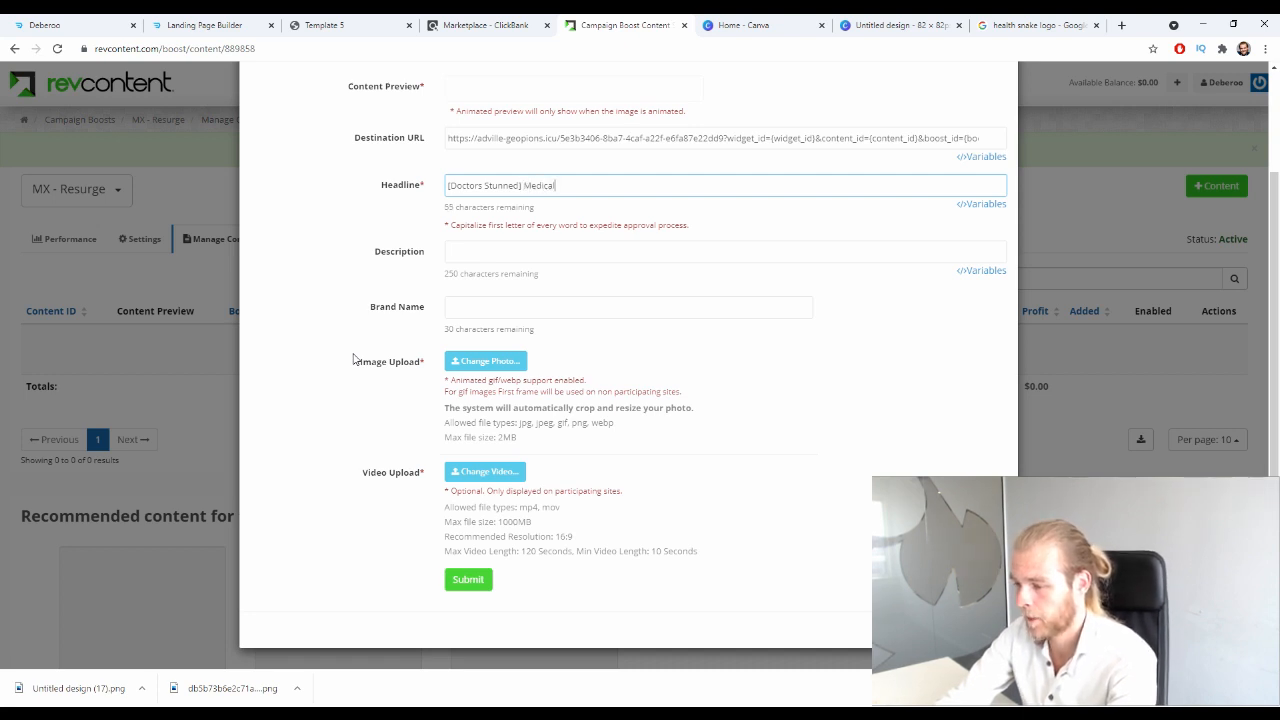
pyautogui.write('Compan')
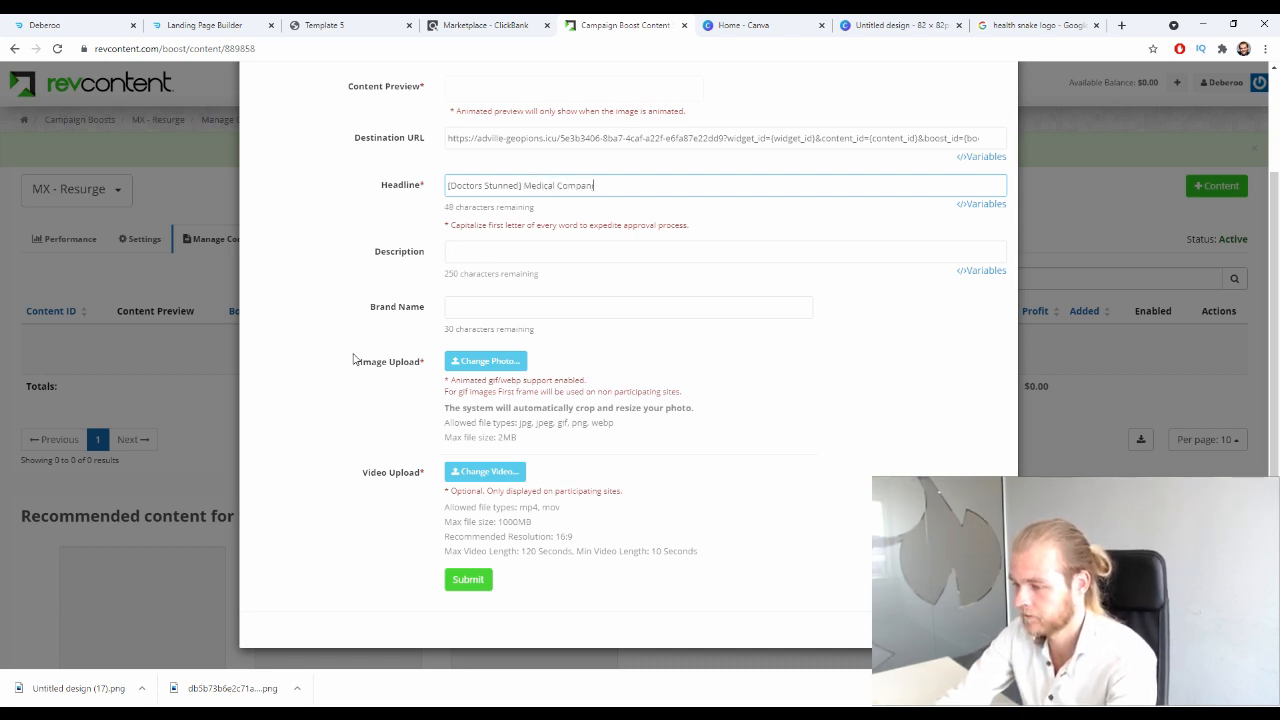
pyautogui.write('ies Th')
pyautogui.write('y')
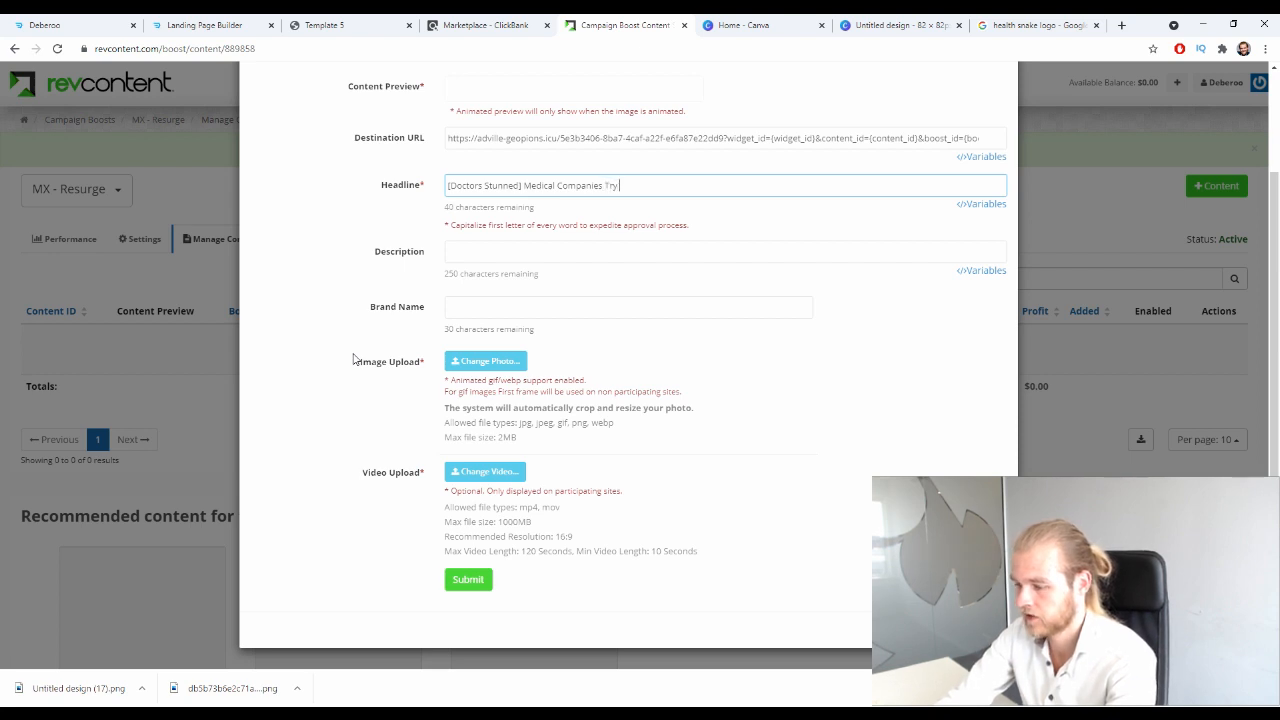
pyautogui.write(' to Hide')
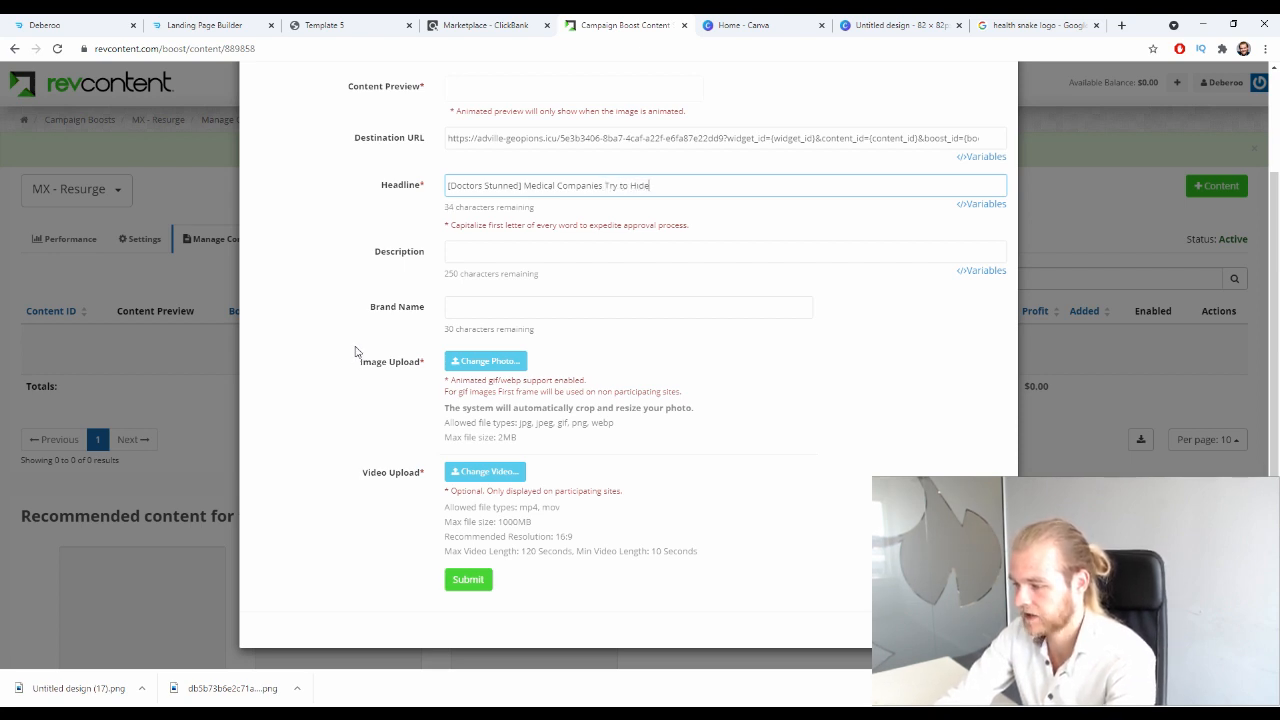
pyautogui.write(' this')
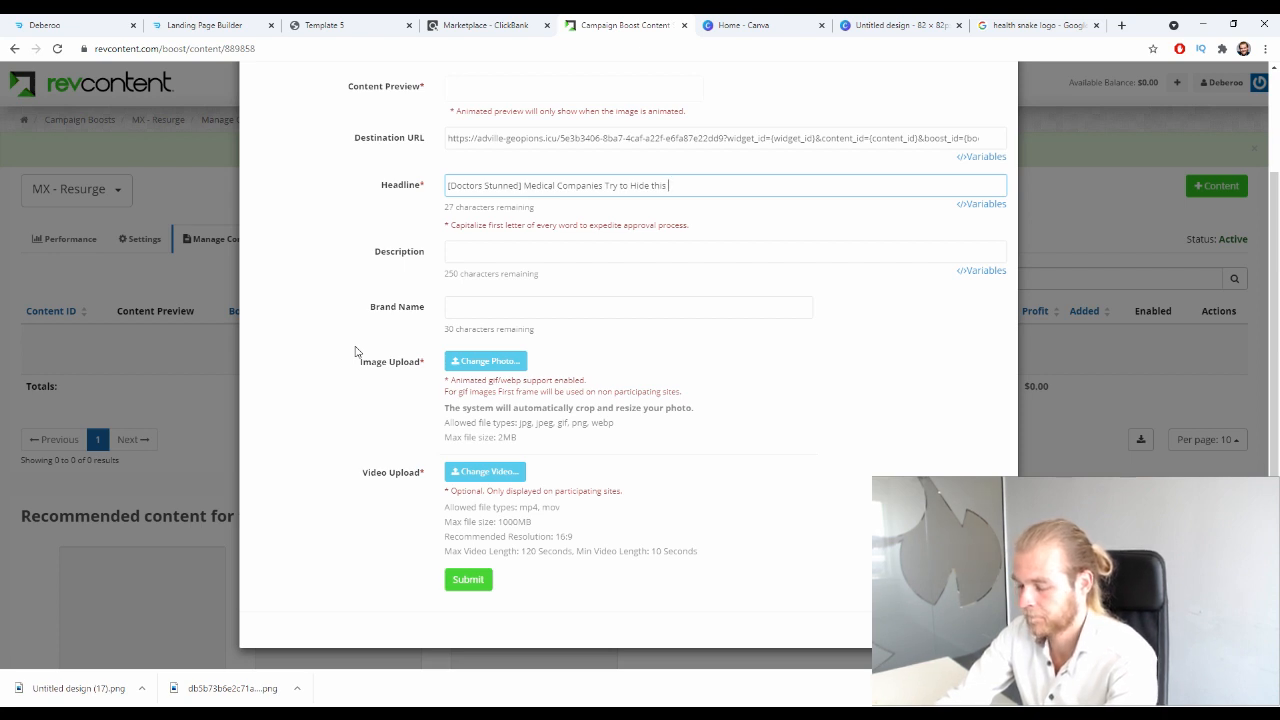
pyautogui.write(' Mira')
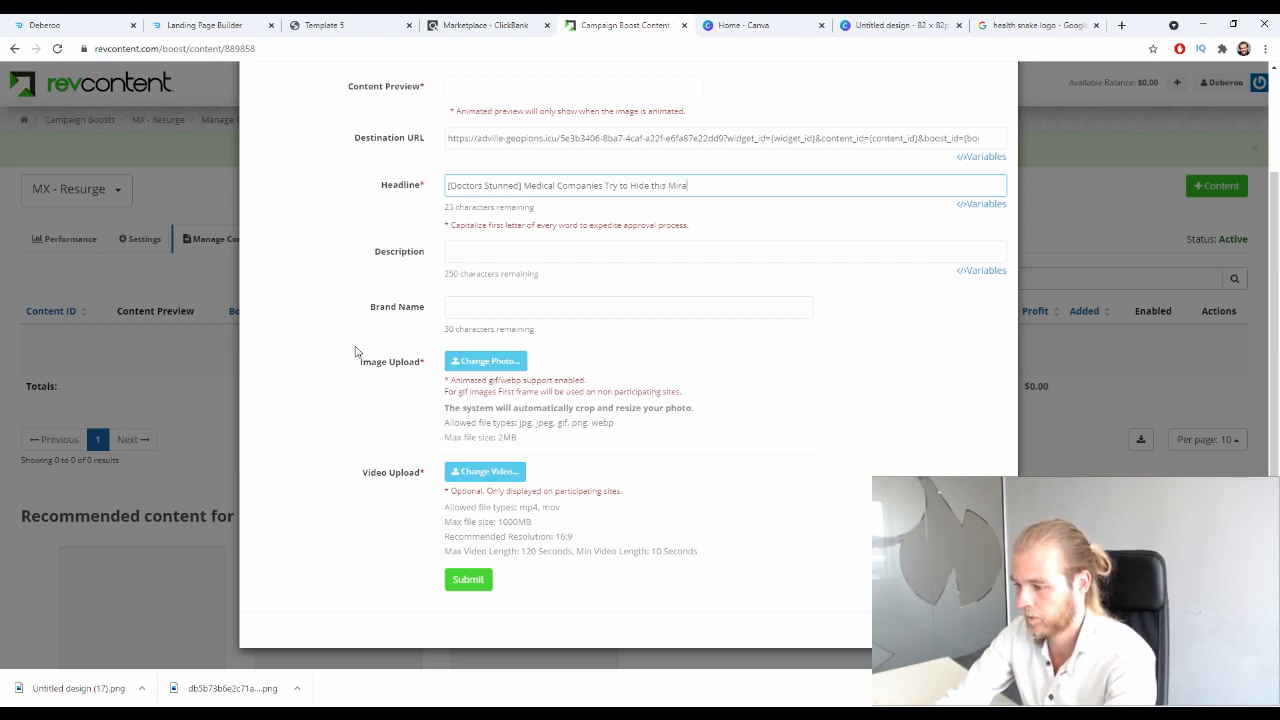
pyautogui.write('cle Weight')
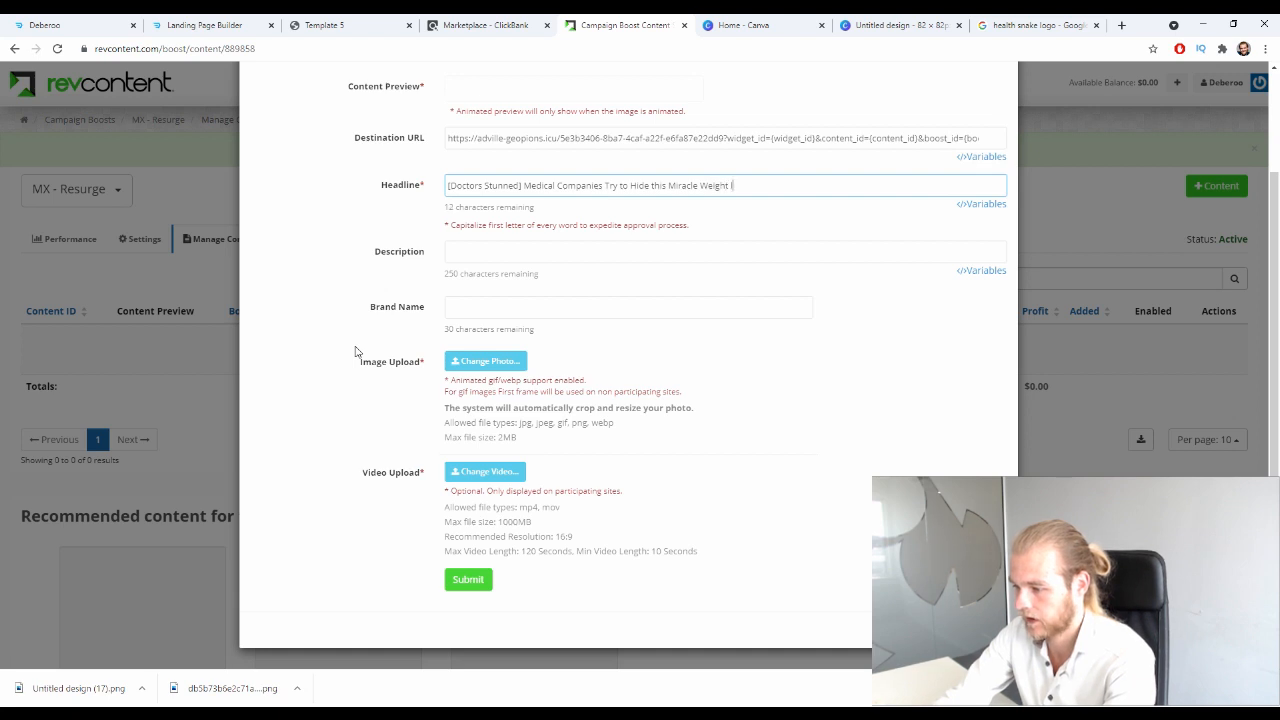
pyautogui.write(' Loss Product')
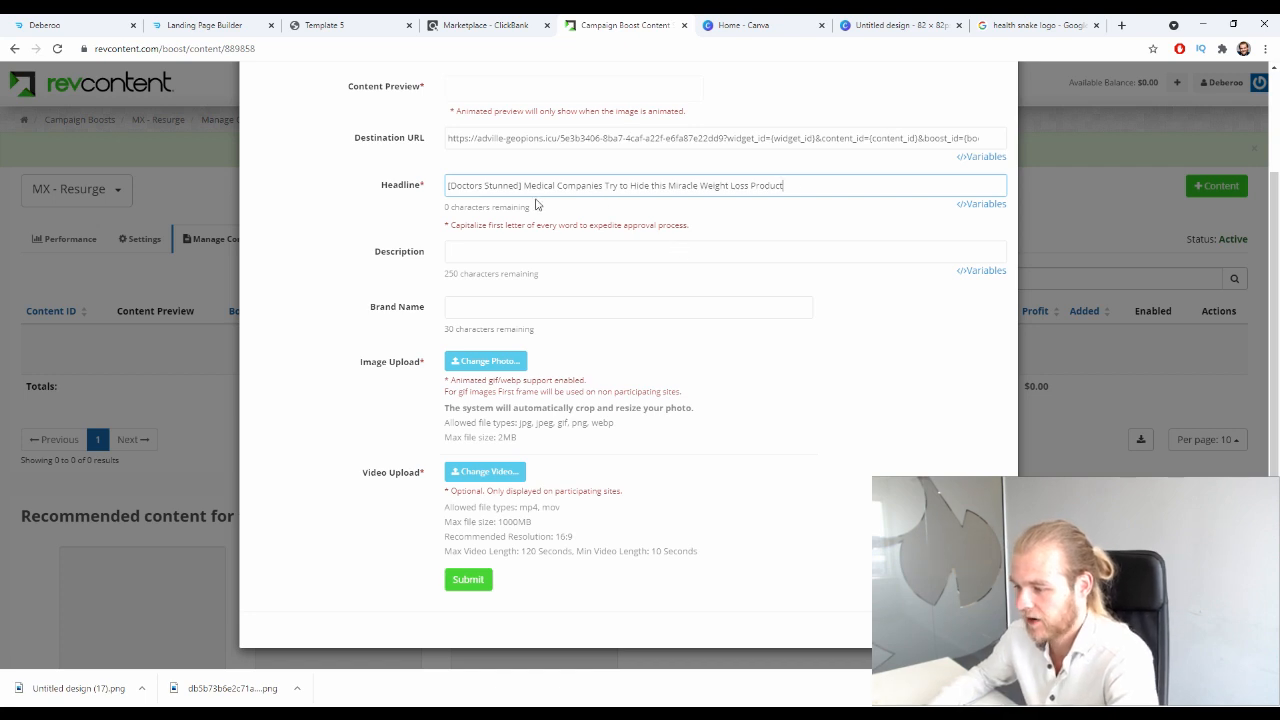
# - Shorten "Doctors" to "Dr." in the headline's bracketed prefix
pyautogui.moveTo(475, 184); pyautogui.dragTo(490, 185)
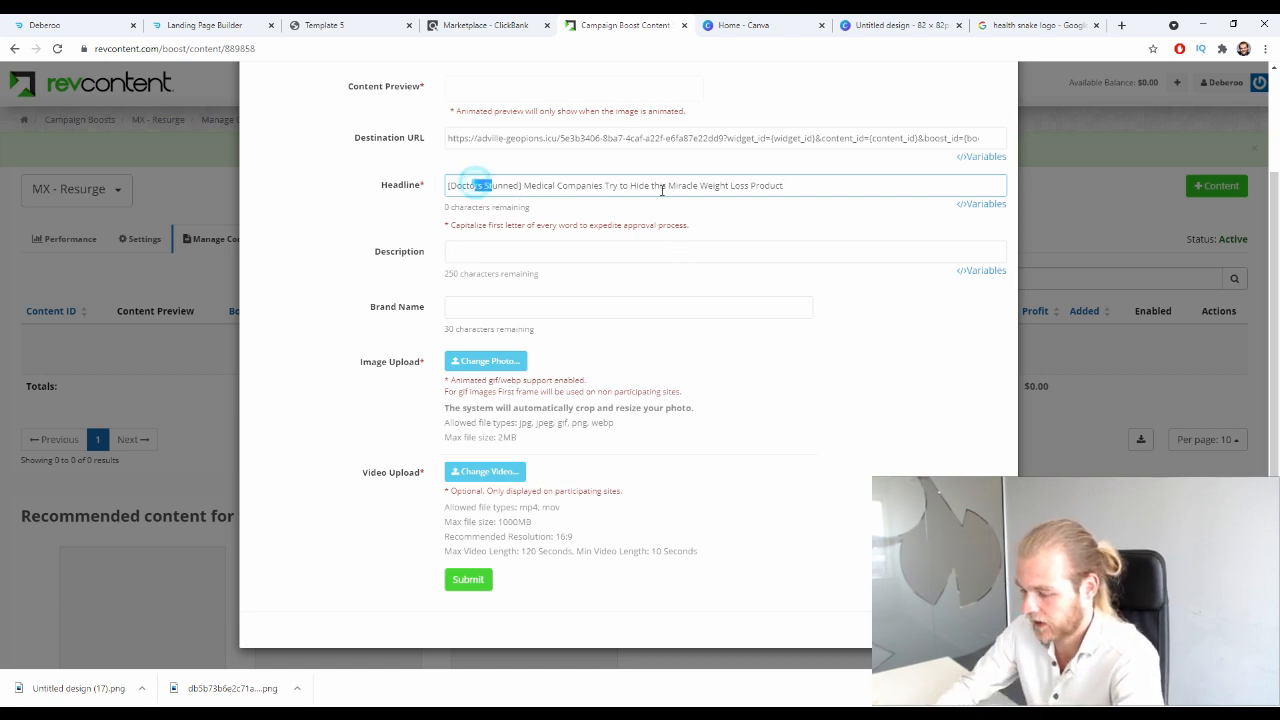
pyautogui.press('Right')
pyautogui.hotkey('shift', 'Left')
pyautogui.hotkey('shift', 'Left')
pyautogui.hotkey('shift', 'Left')
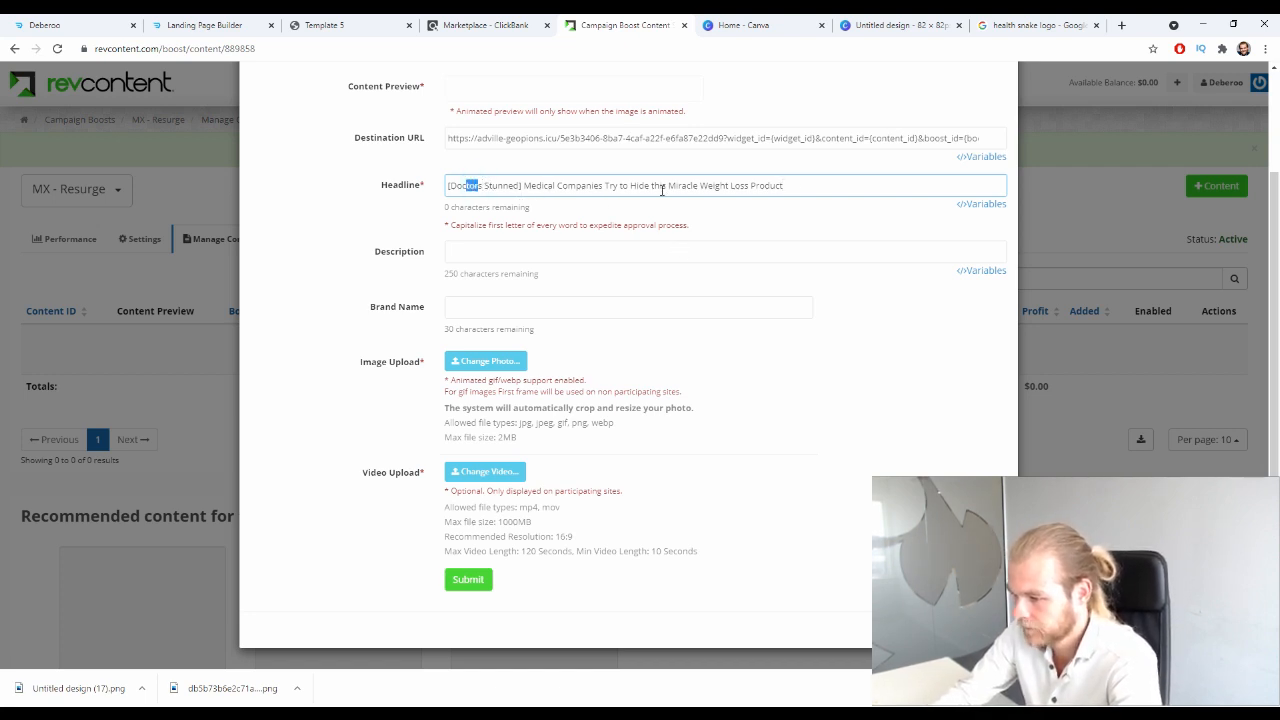
pyautogui.hotkey('shift', 'Left')
pyautogui.hotkey('shift', 'Right')
pyautogui.write('r')
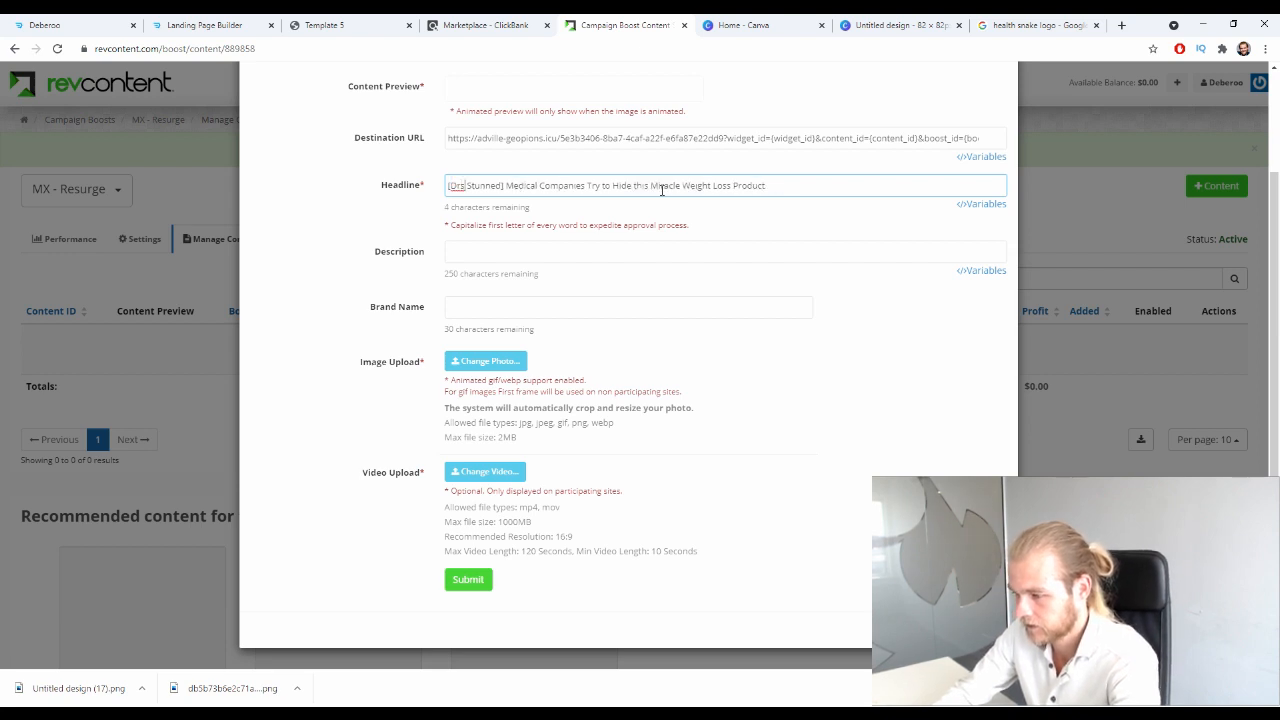
pyautogui.press('Delete')
pyautogui.write('.')
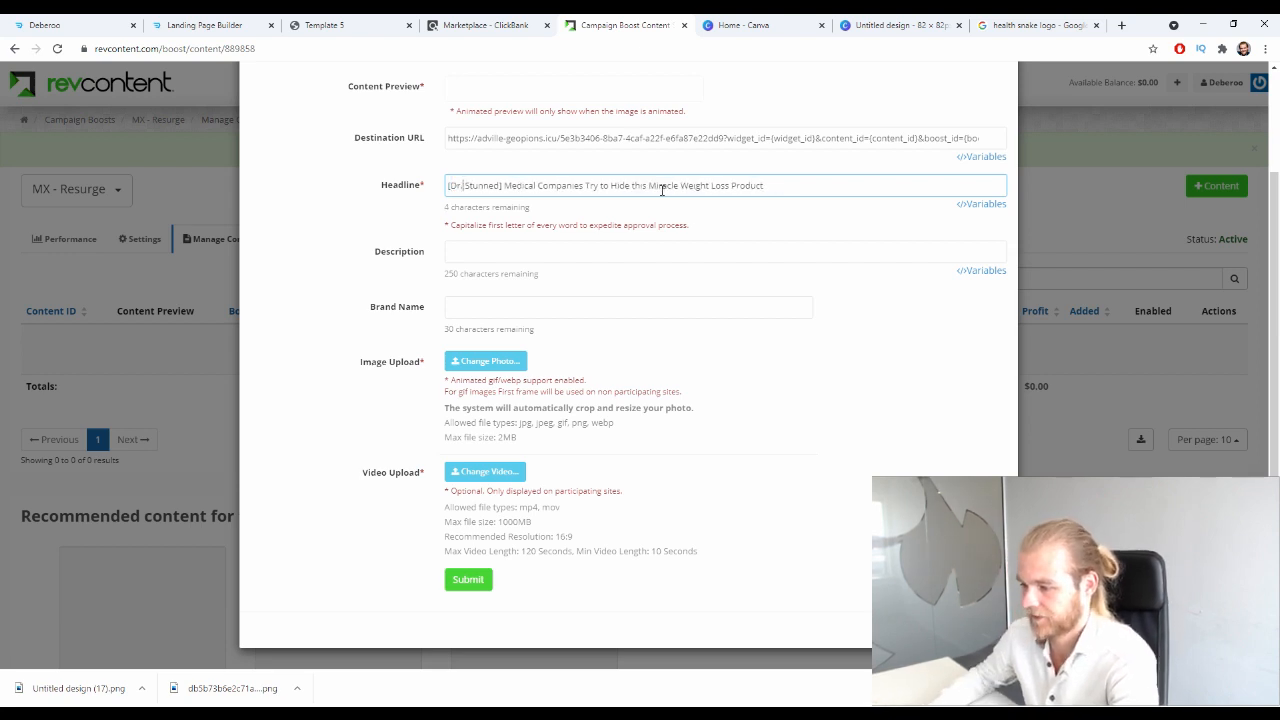
pyautogui.moveTo(503, 185); pyautogui.dragTo(628, 185)
pyautogui.click(654, 183)
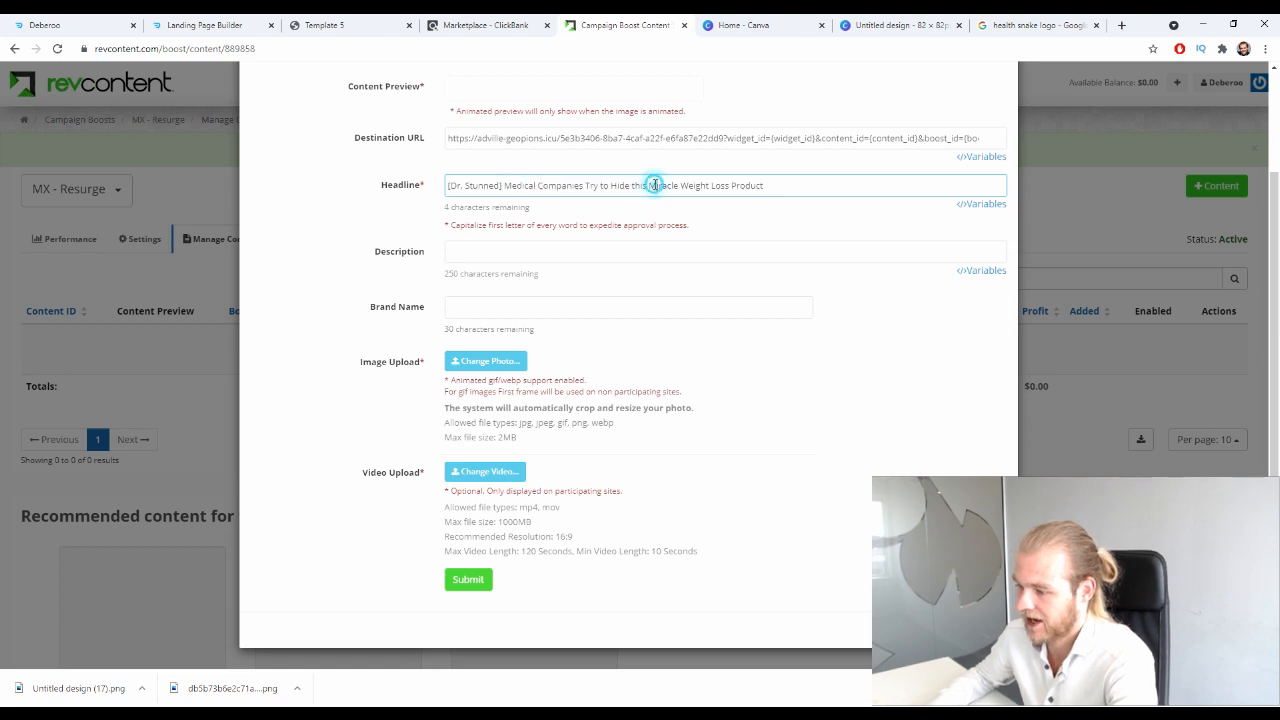
# - Remove the bracketed prefix from the headline and add "from You!" at its end
pyautogui.click(787, 187)
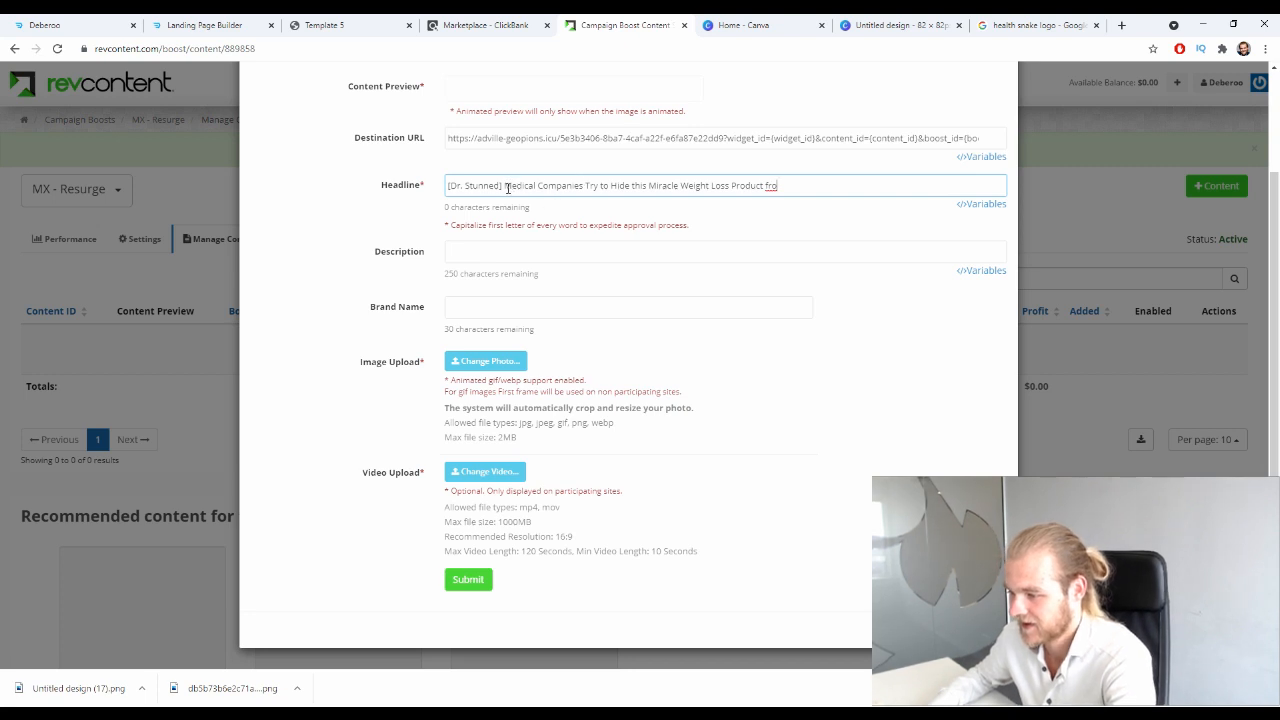
pyautogui.moveTo(508, 185); pyautogui.dragTo(329, 194)
pyautogui.press('BackSpace')
pyautogui.click(765, 184)
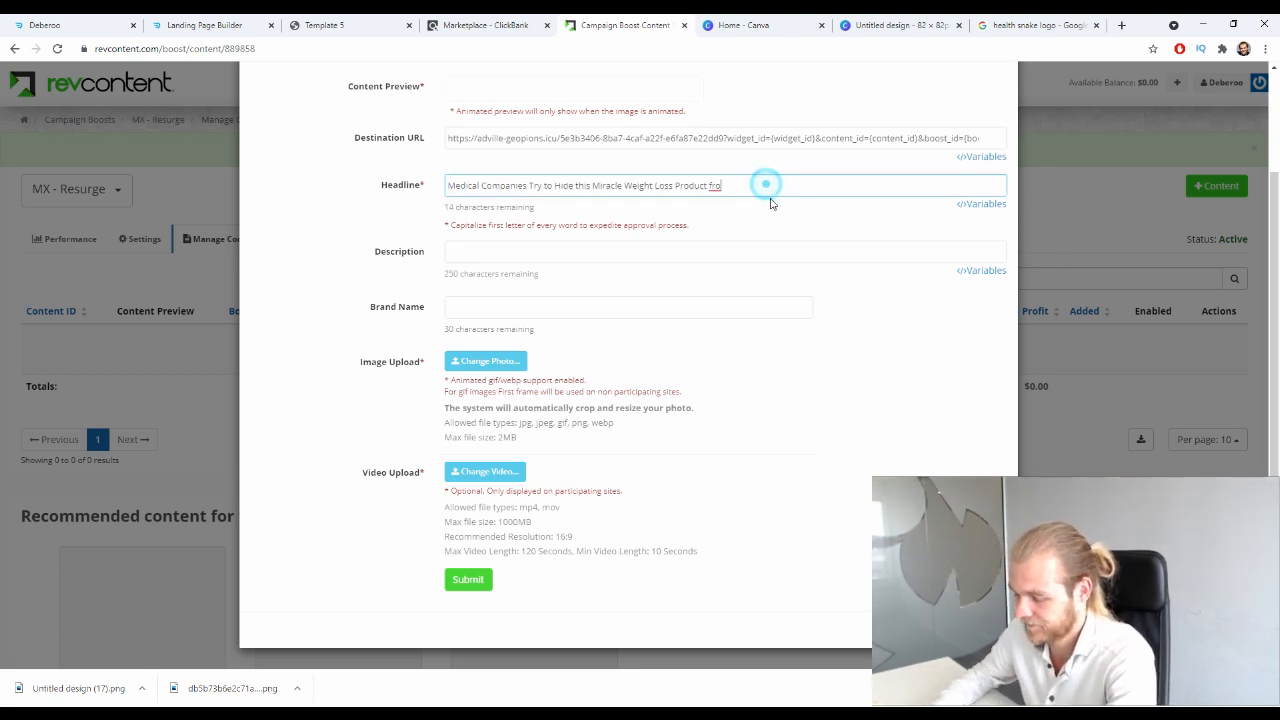
pyautogui.write('m You!')
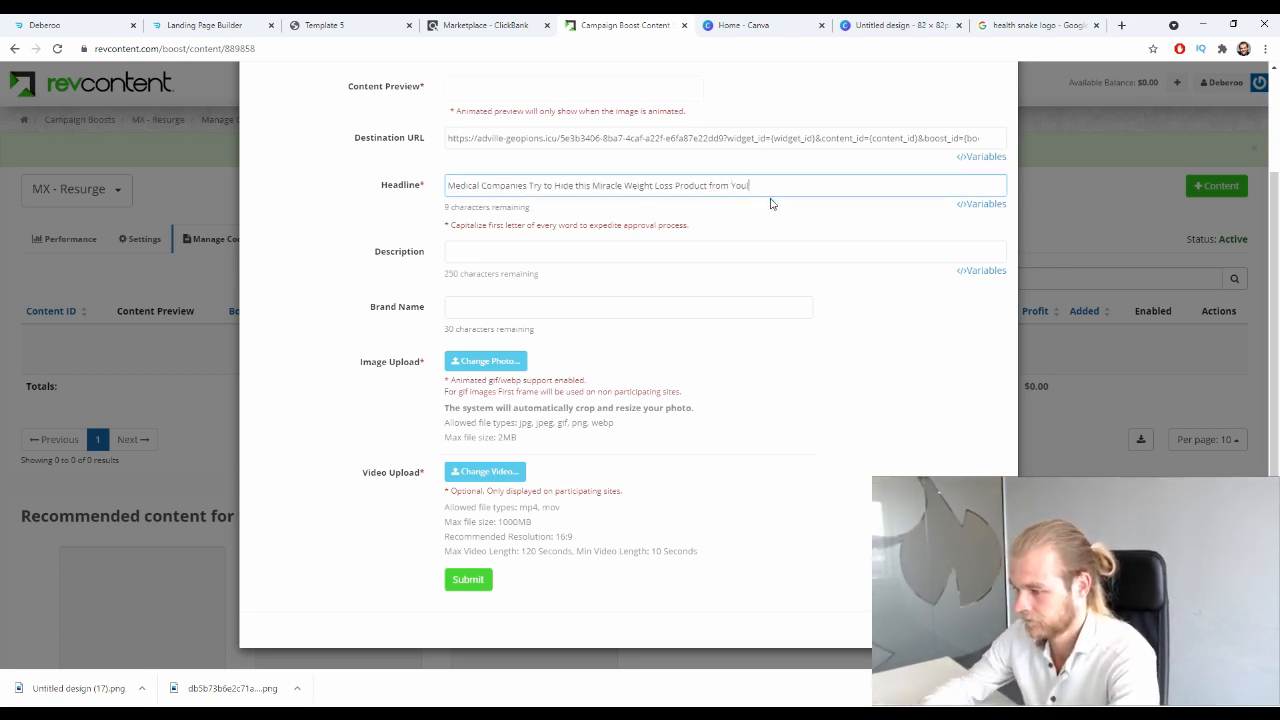
pyautogui.click(786, 219)
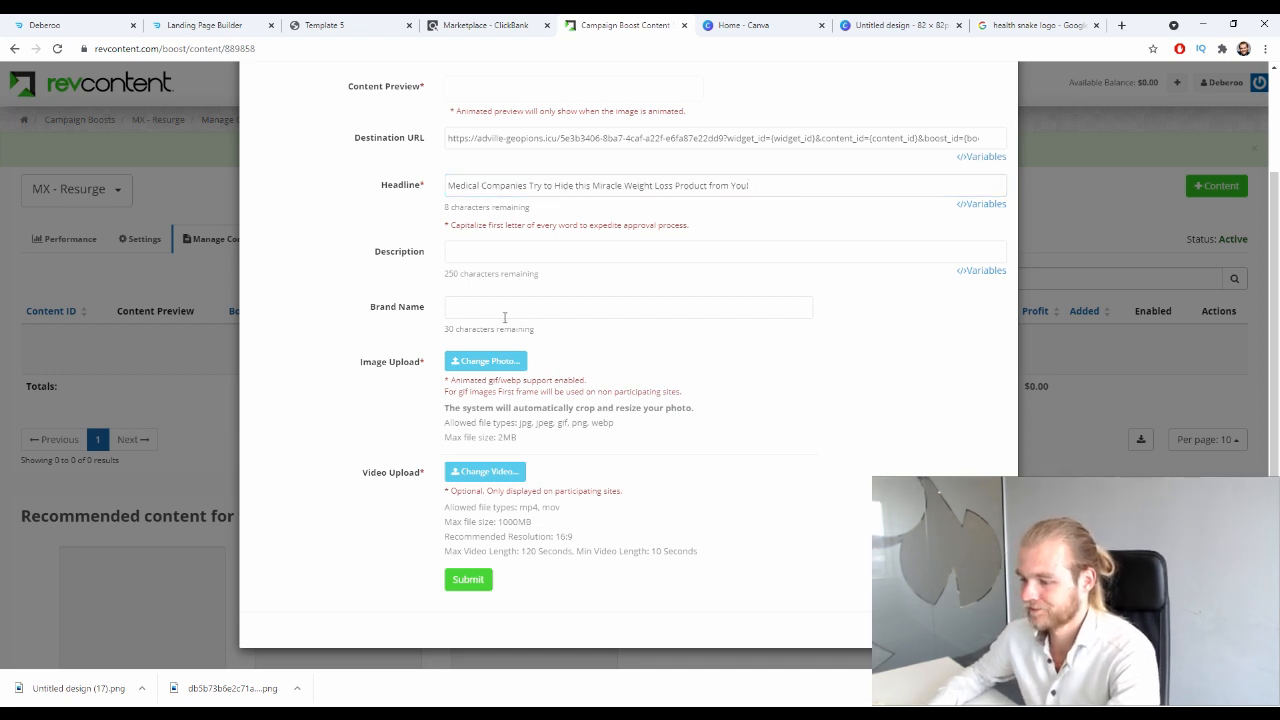
# - Begin the content description with "Medical Companies are earning a lot of money,"
pyautogui.click(523, 256)
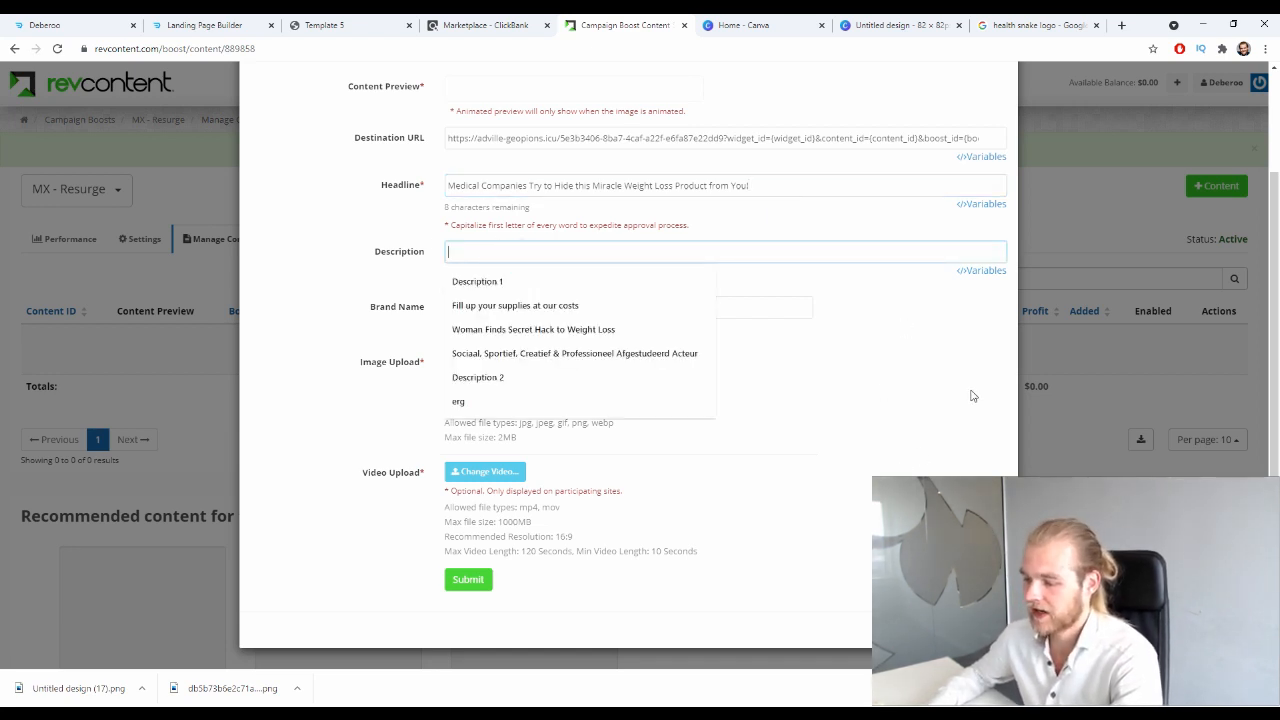
pyautogui.write('M')
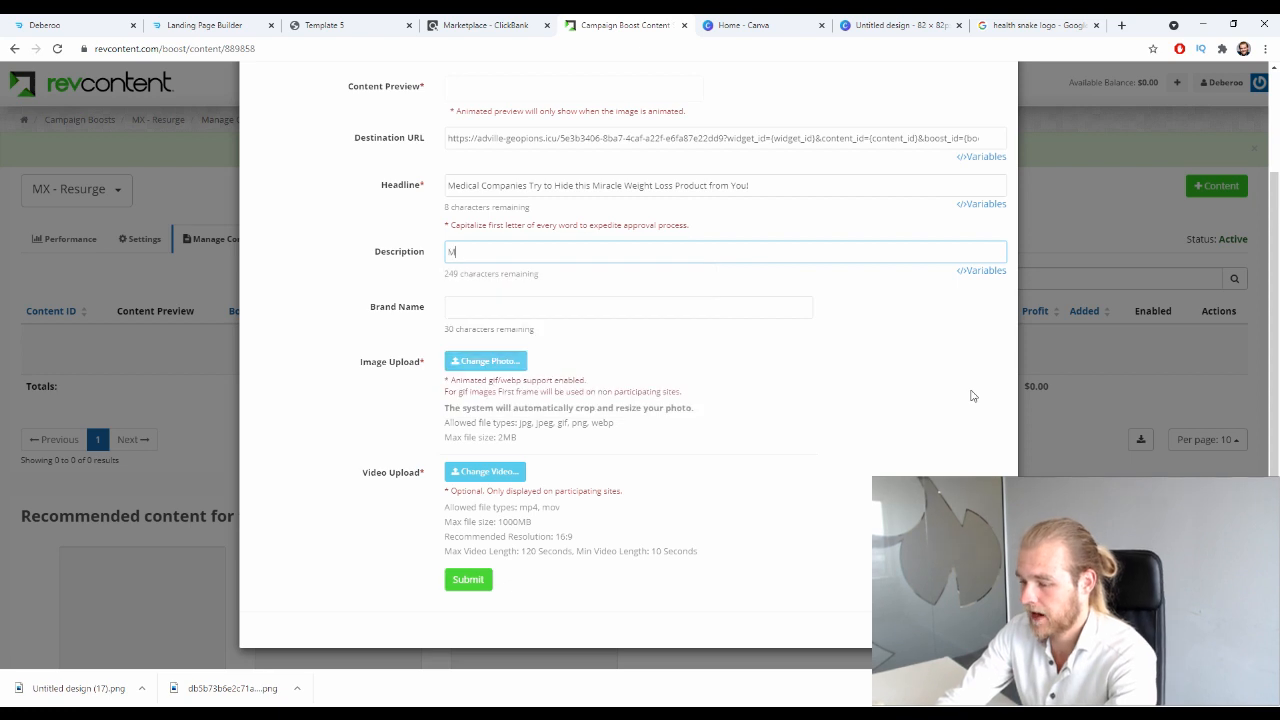
pyautogui.write('ediaic')
pyautogui.press('BackSpace')
pyautogui.press('BackSpace')
pyautogui.press('BackSpace')
pyautogui.write('cal ')
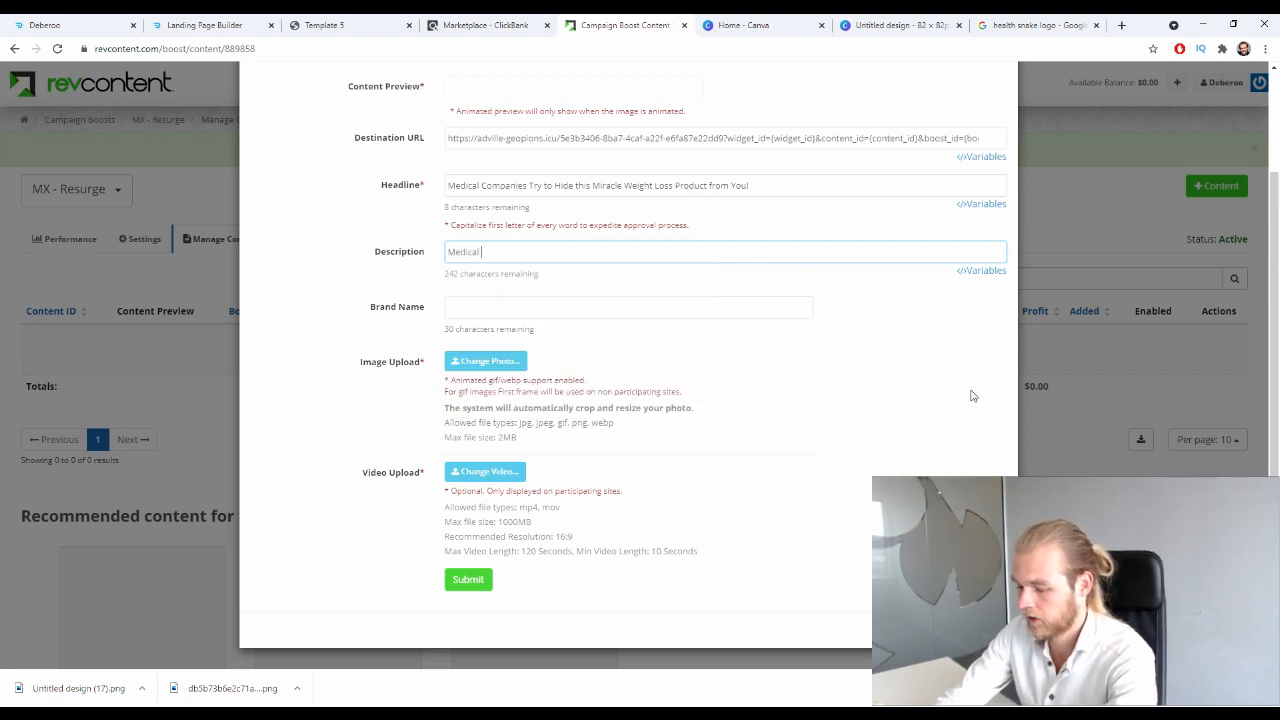
pyautogui.write('Companies')
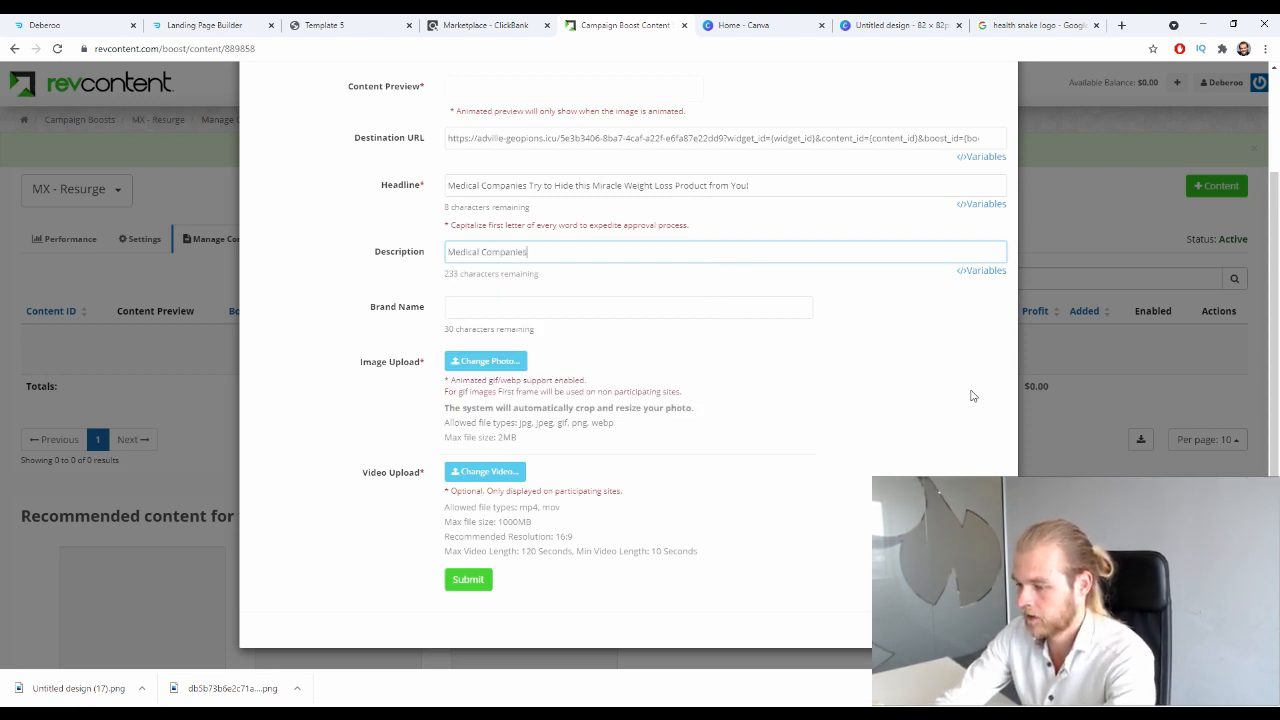
pyautogui.write(' are e')
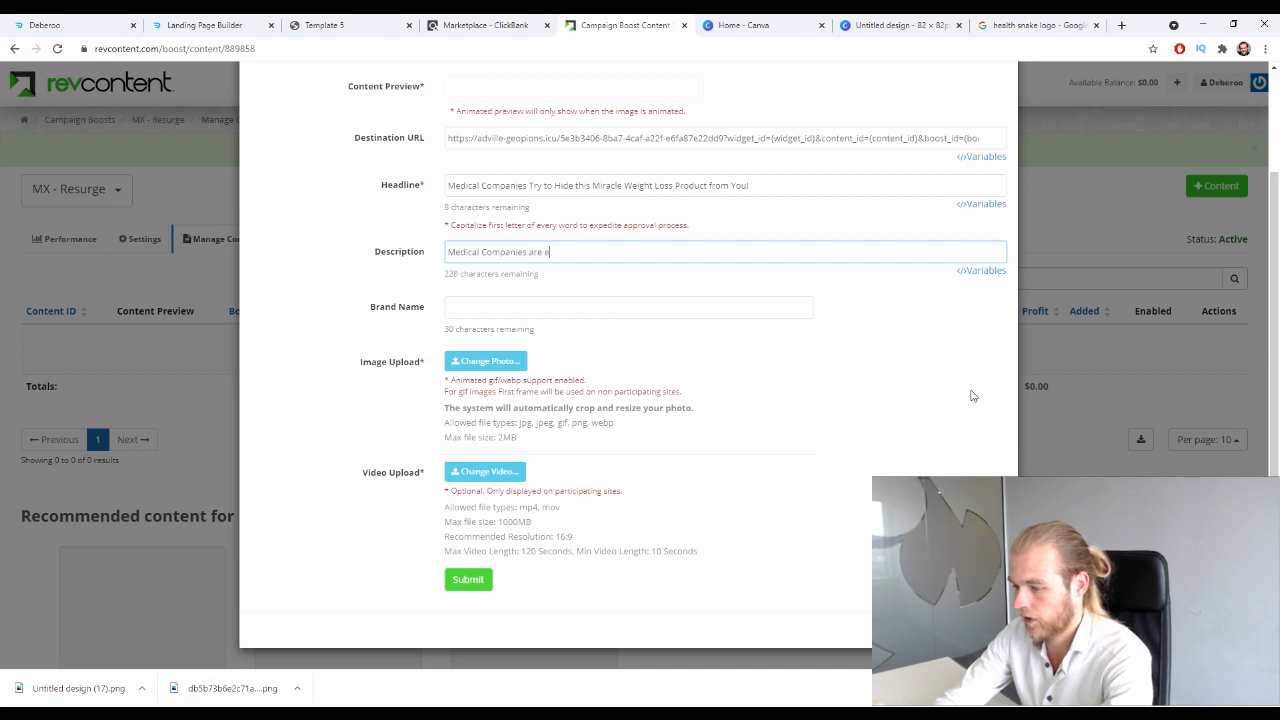
pyautogui.write('arning a lot')
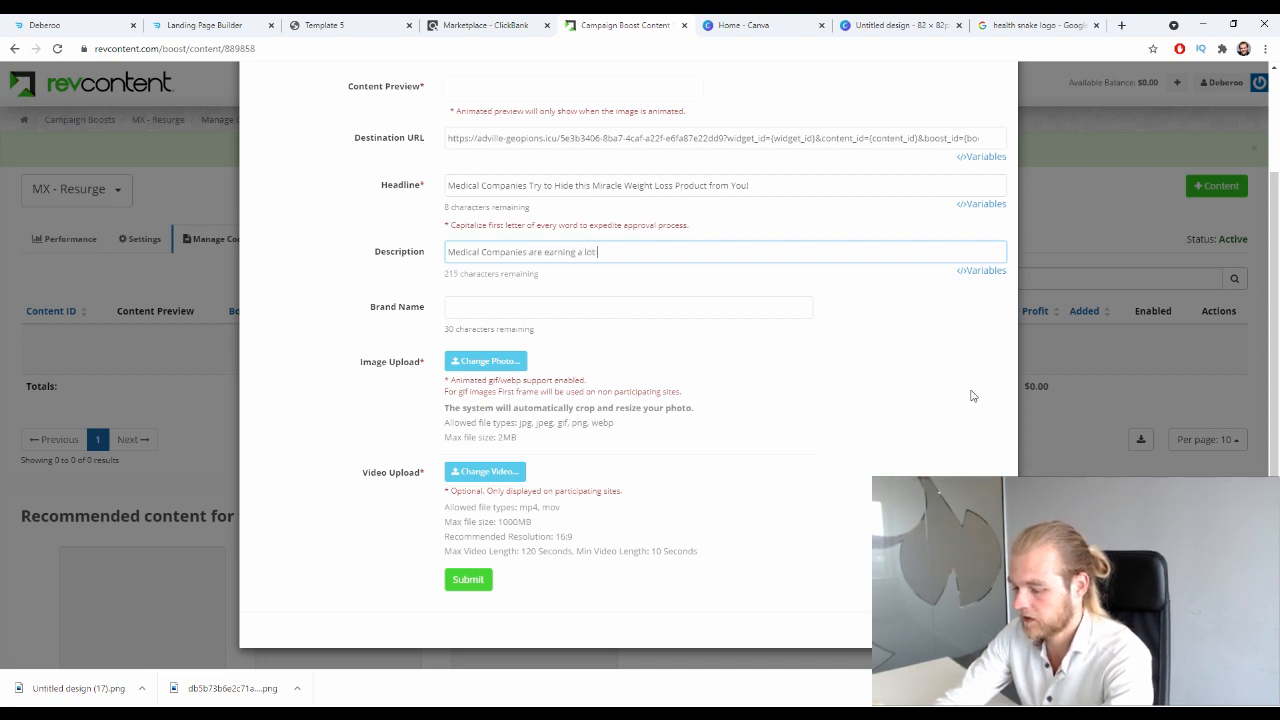
pyautogui.write(' of money, s')
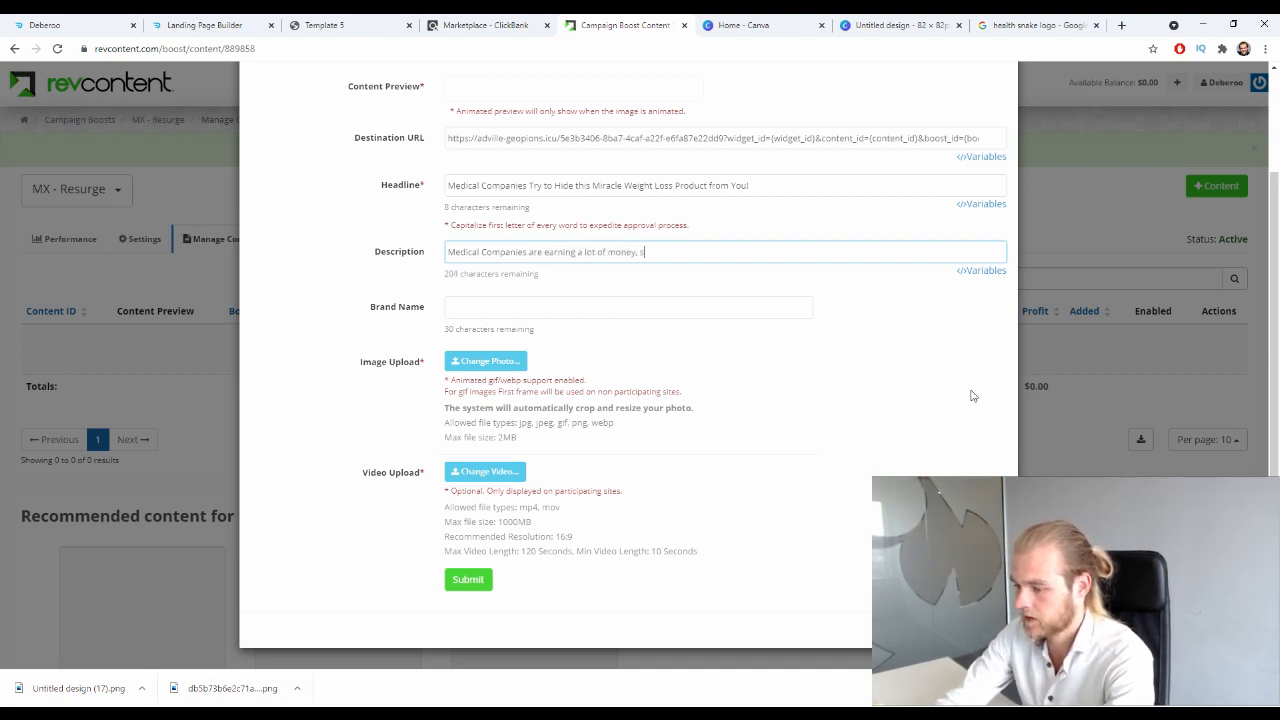
# - Complete the description with "simply because you don't know that the perfect solution for weight loss is already here."
pyautogui.write('impl')
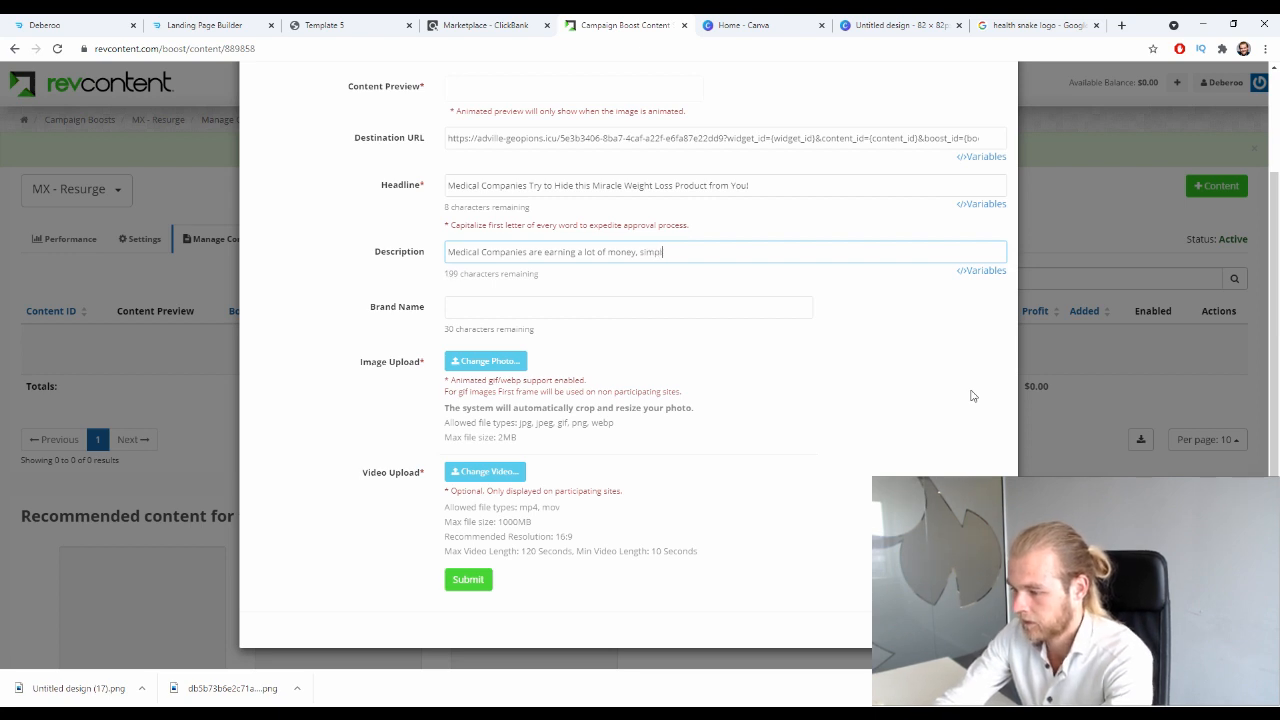
pyautogui.write('y because ')
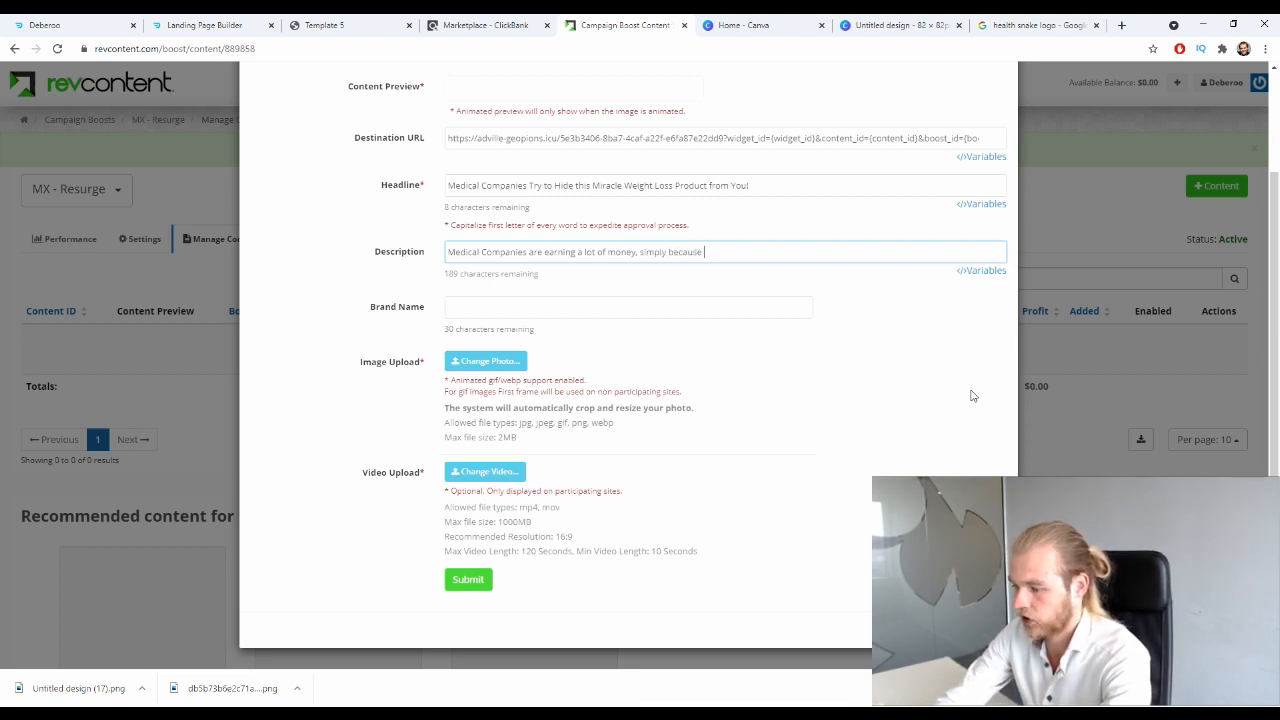
pyautogui.write("you don't k")
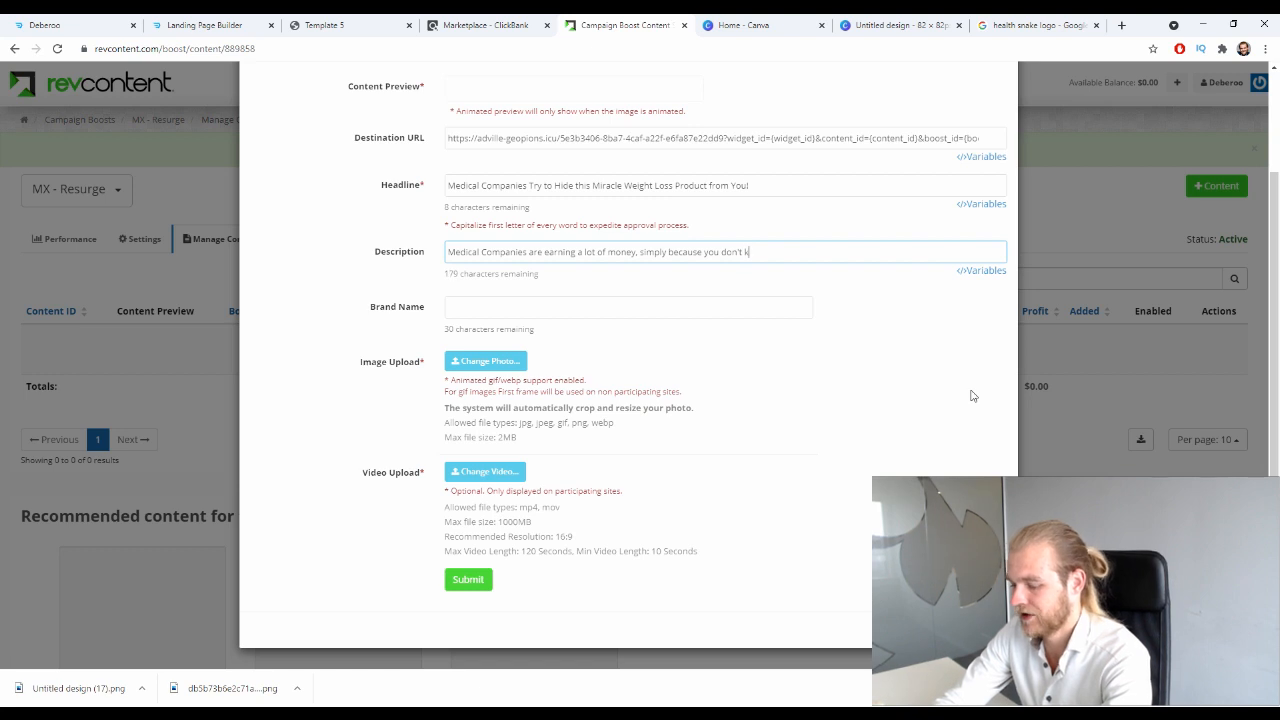
pyautogui.write('now that t')
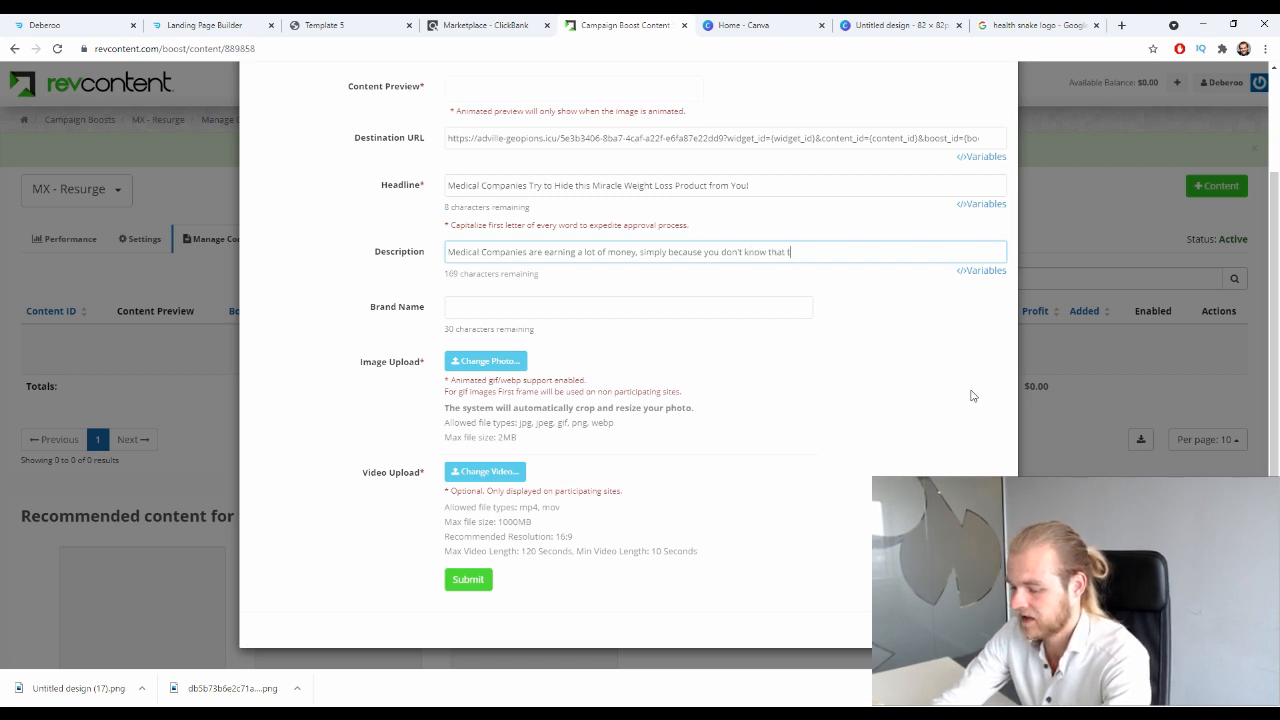
pyautogui.write('he perfec')
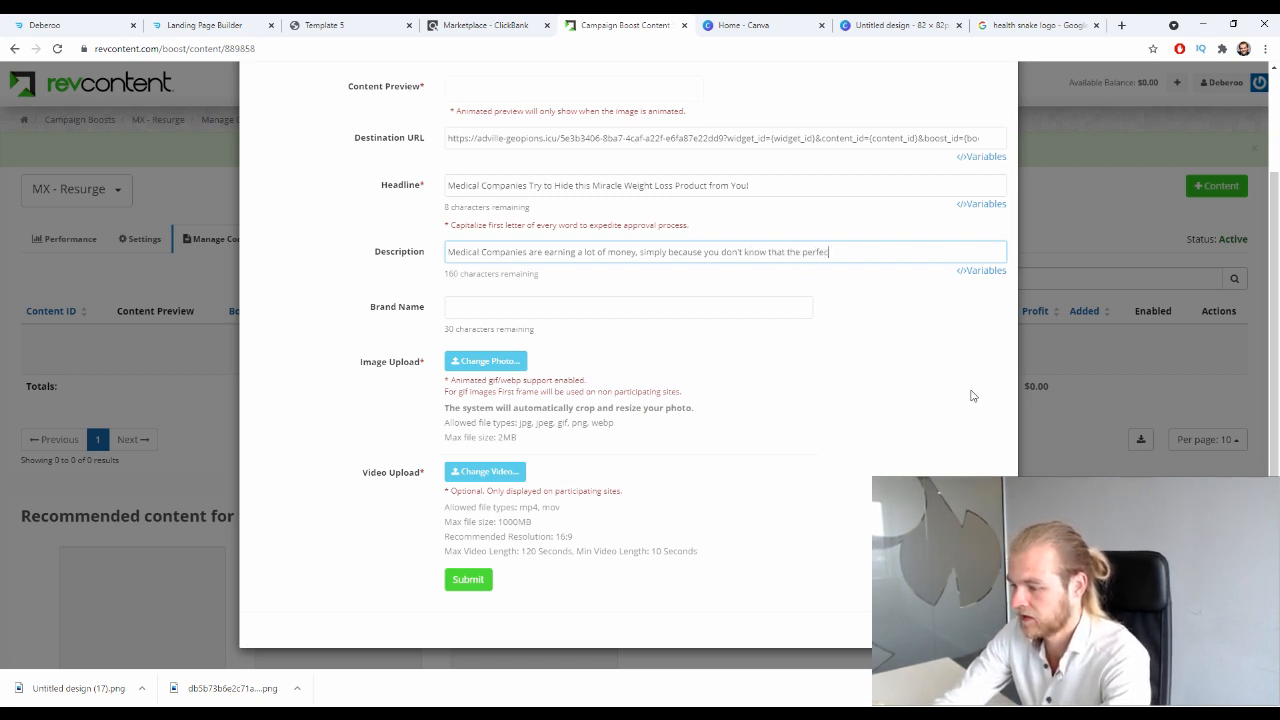
pyautogui.write('t ')
pyautogui.write('solut')
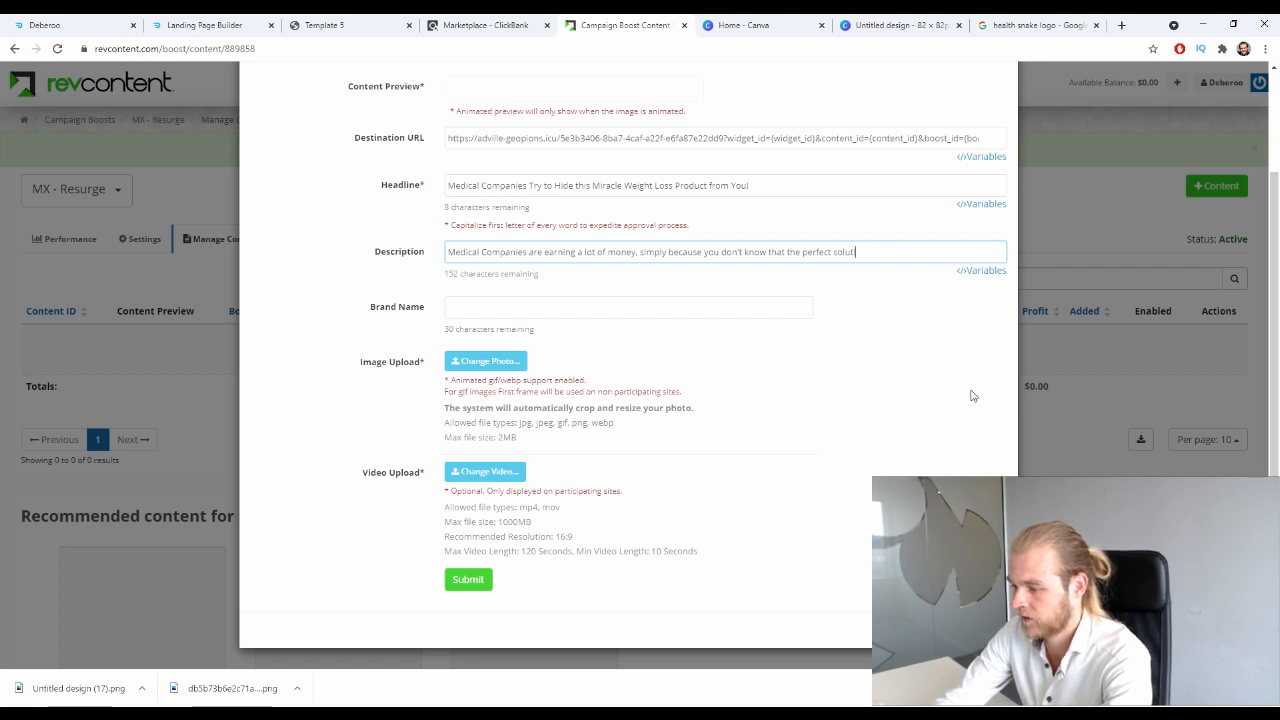
pyautogui.write('ion for wei')
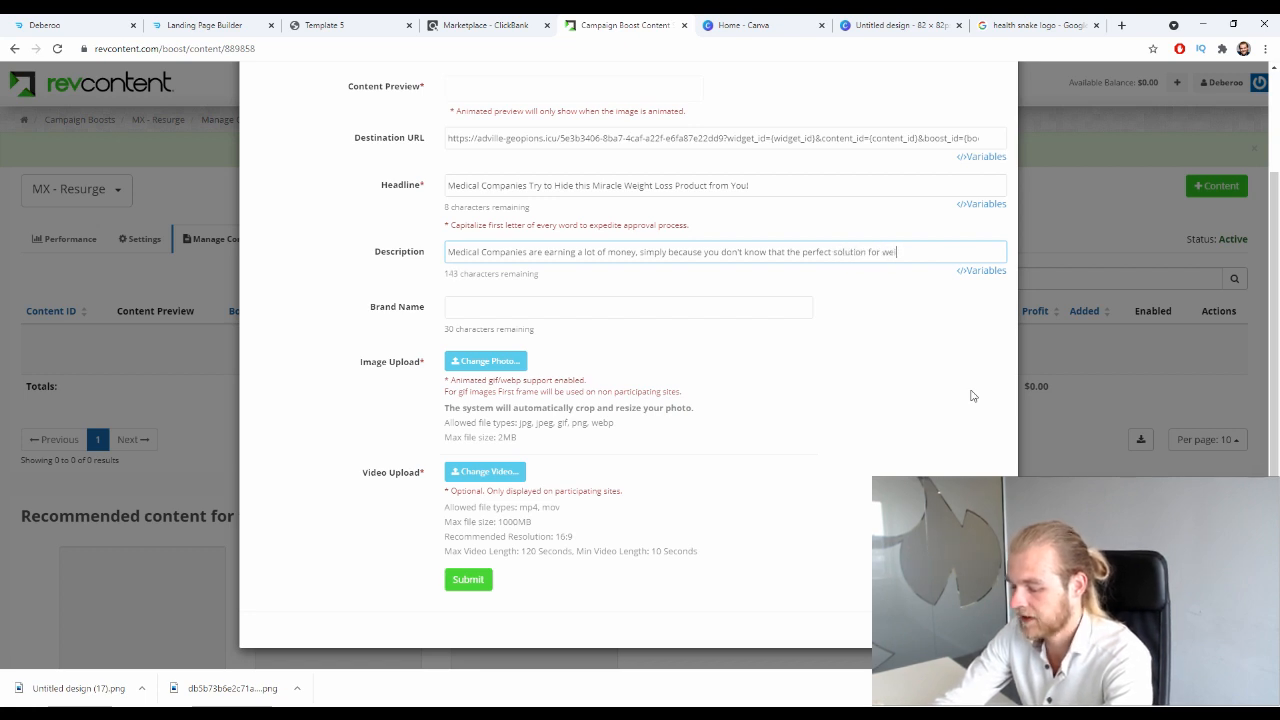
pyautogui.write('ght loss is a')
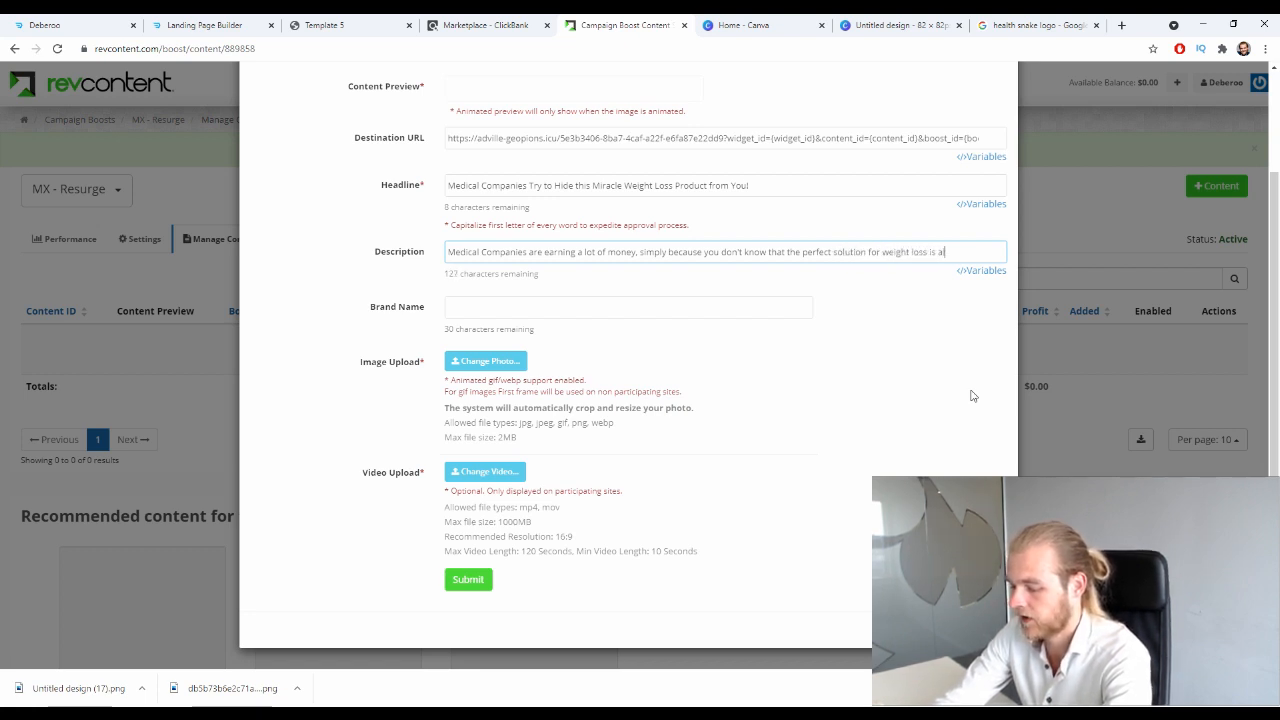
pyautogui.write('lready th')
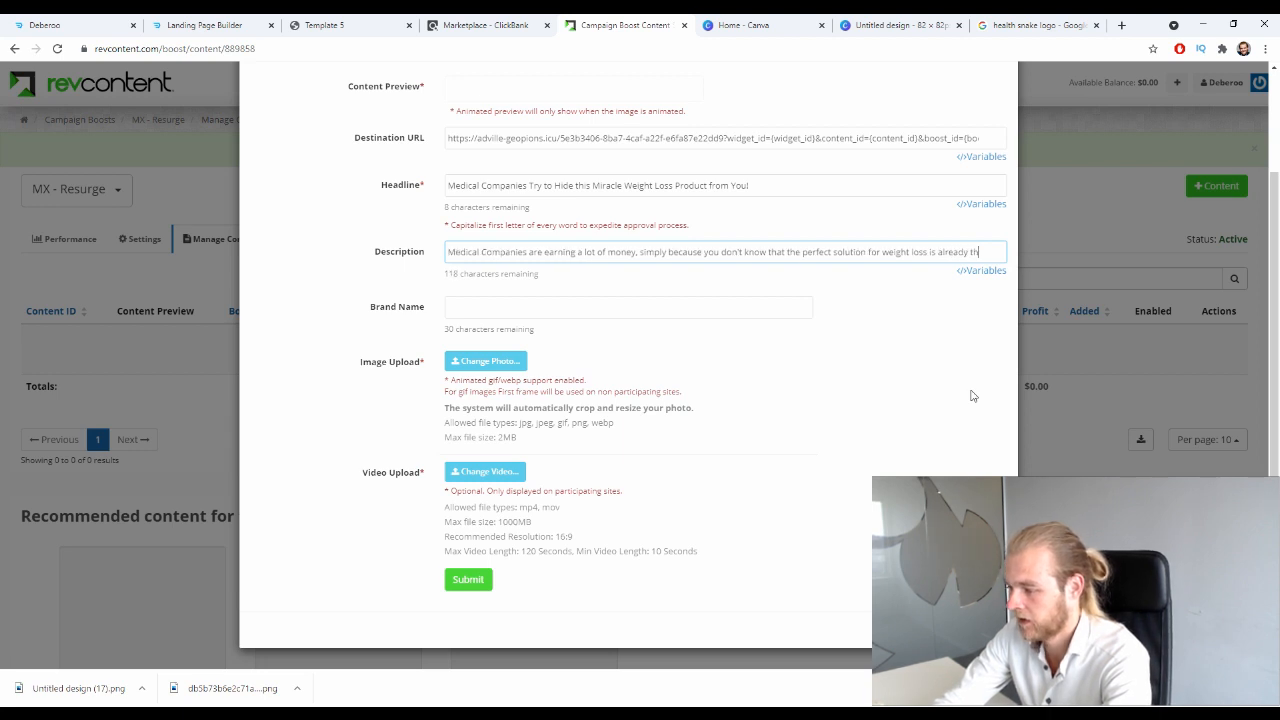
pyautogui.write('ere.')
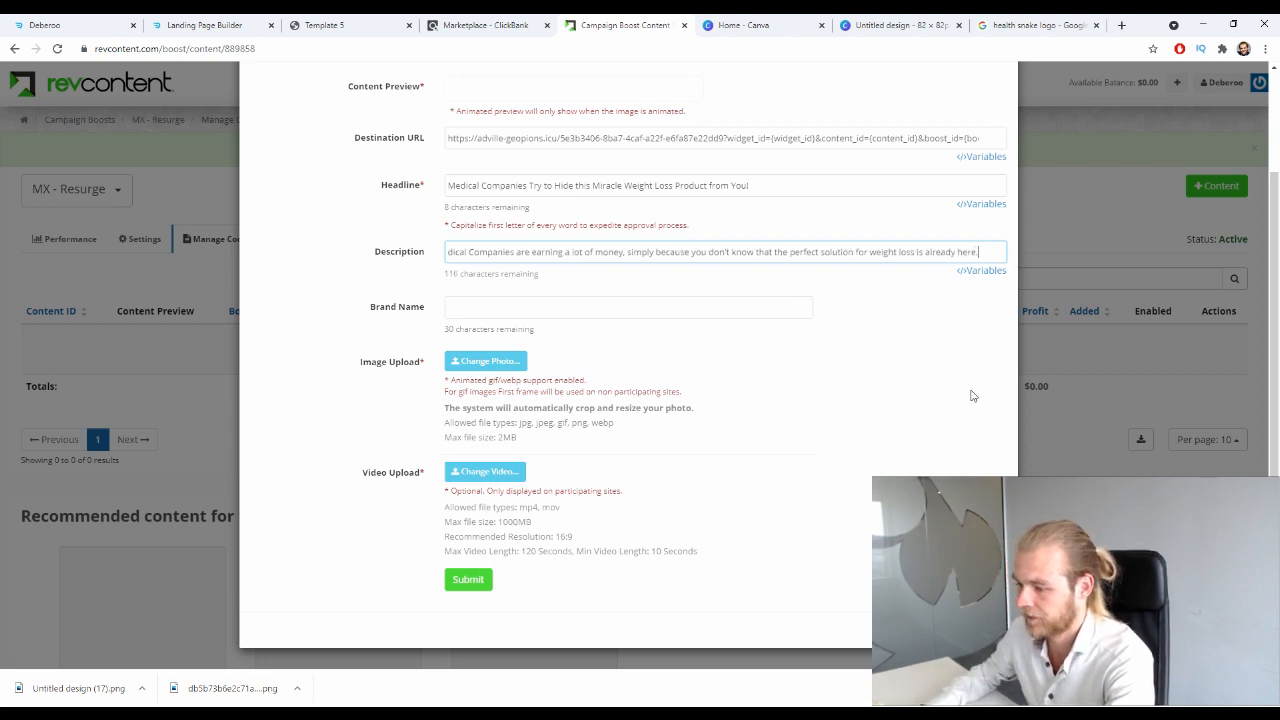
pyautogui.click(490, 306)
pyautogui.click(374, 286)
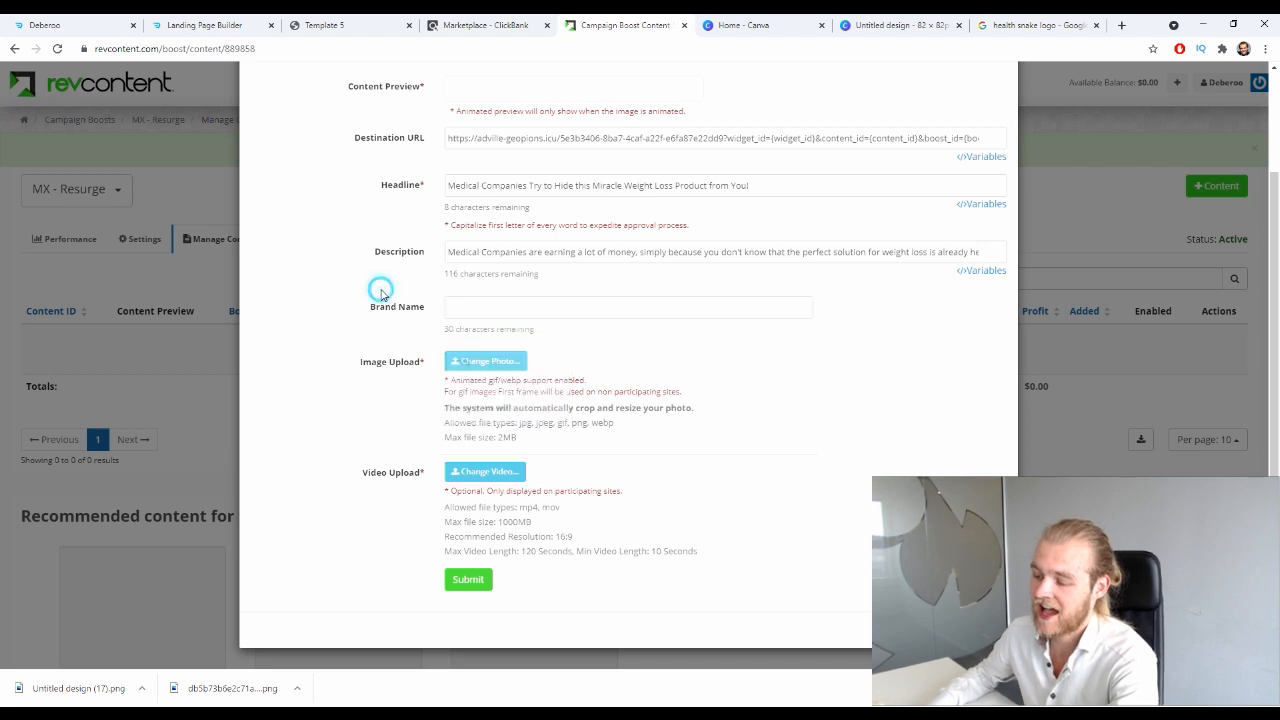
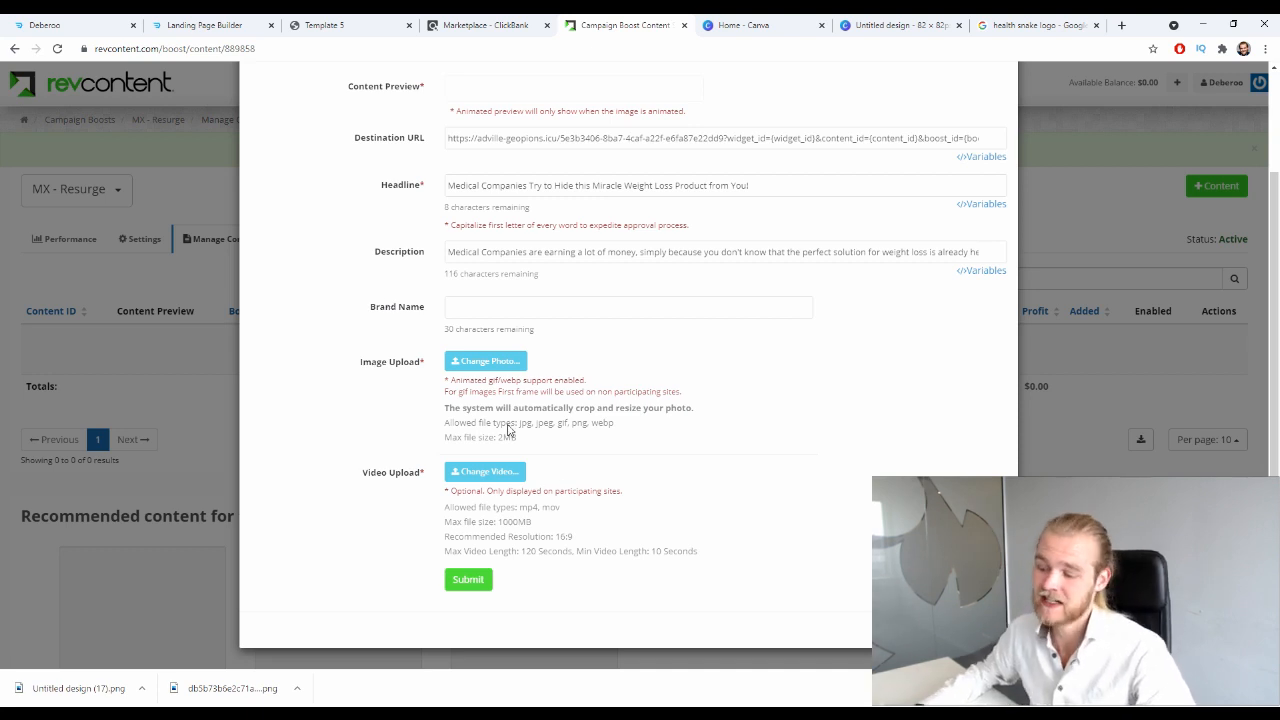
# - Enter "Health Stories" as the brand name of the new content
pyautogui.click(604, 308)
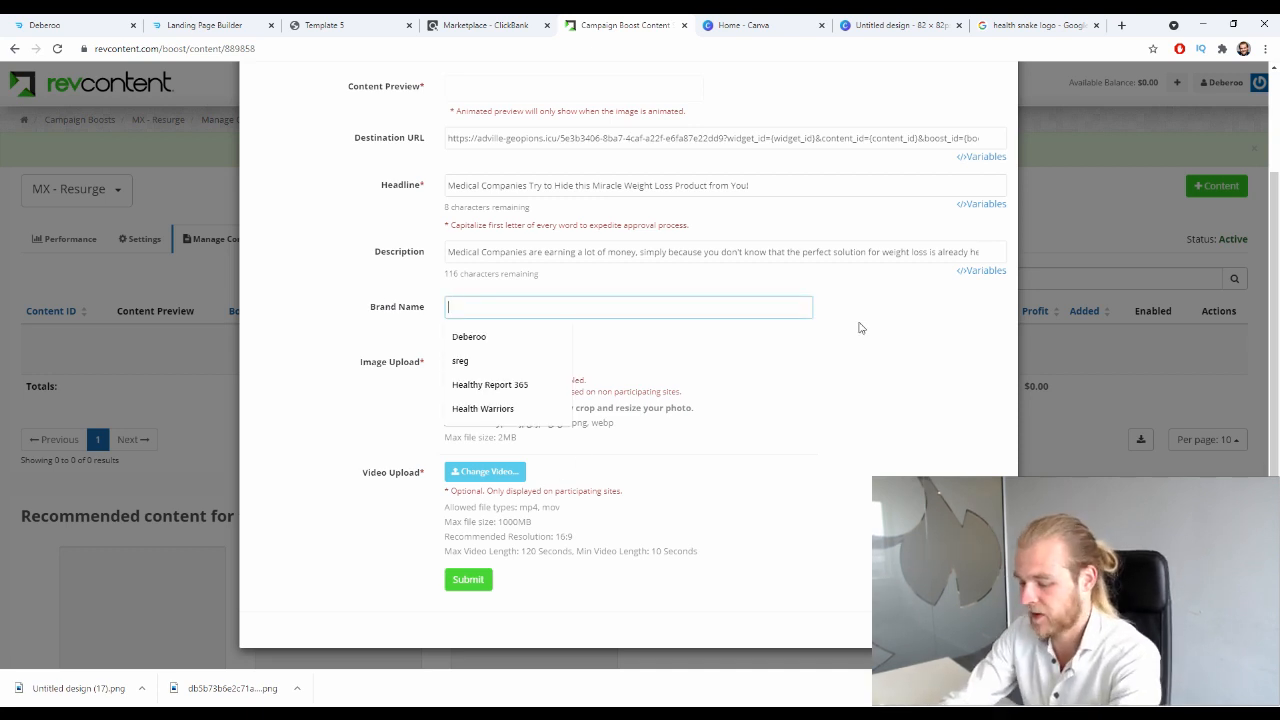
pyautogui.write('Helath')
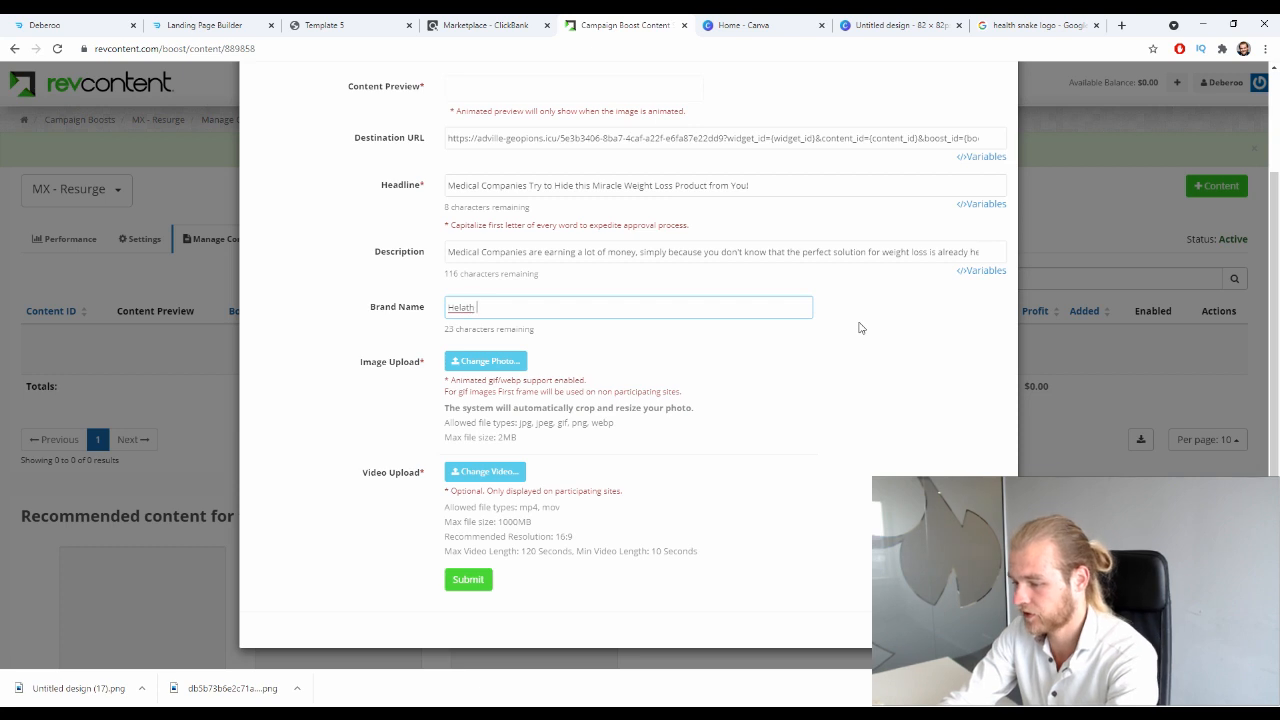
pyautogui.press('BackSpace')
pyautogui.press('BackSpace')
pyautogui.write('at')
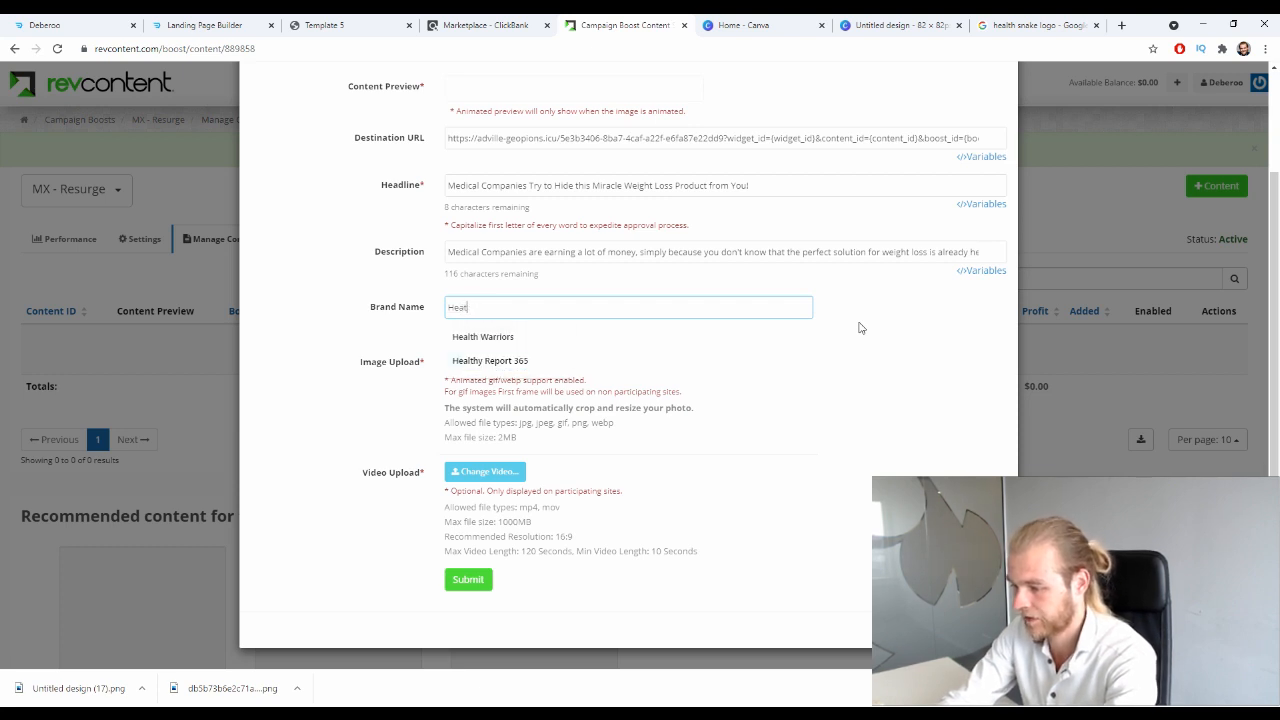
pyautogui.write('h Sor')
pyautogui.press('BackSpace')
pyautogui.press('BackSpace')
pyautogui.write('t')
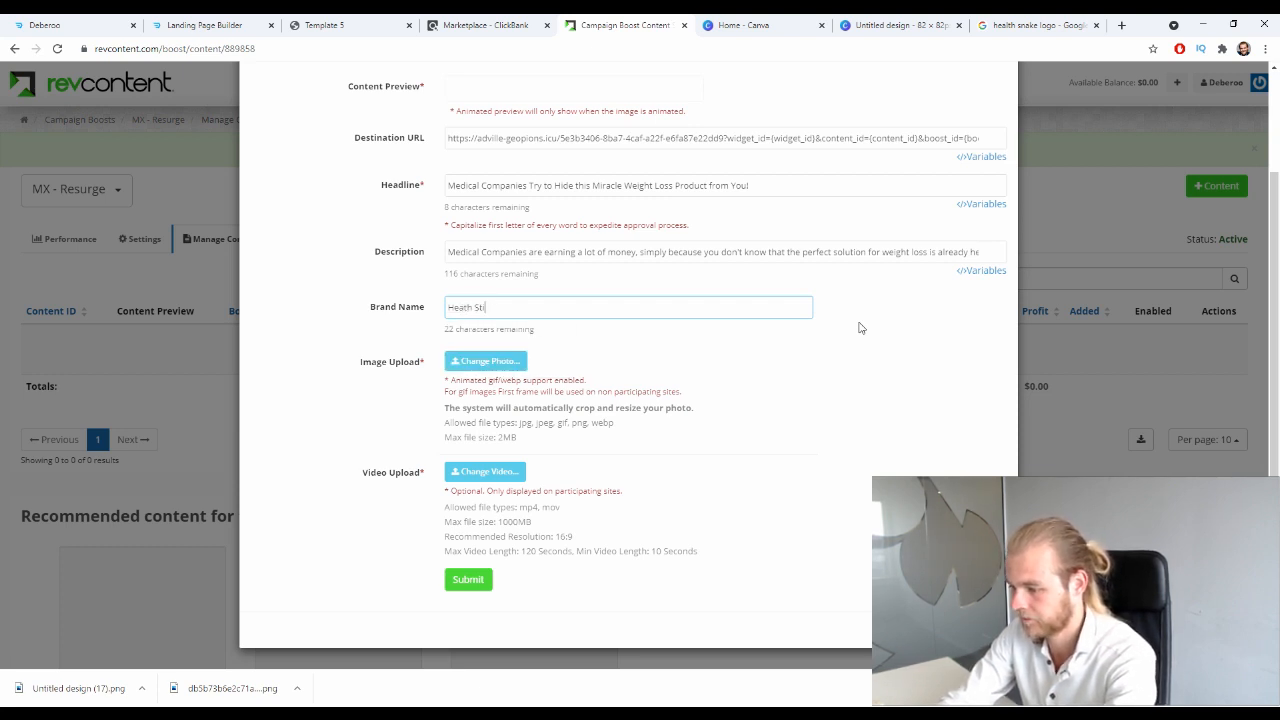
pyautogui.write('ories')
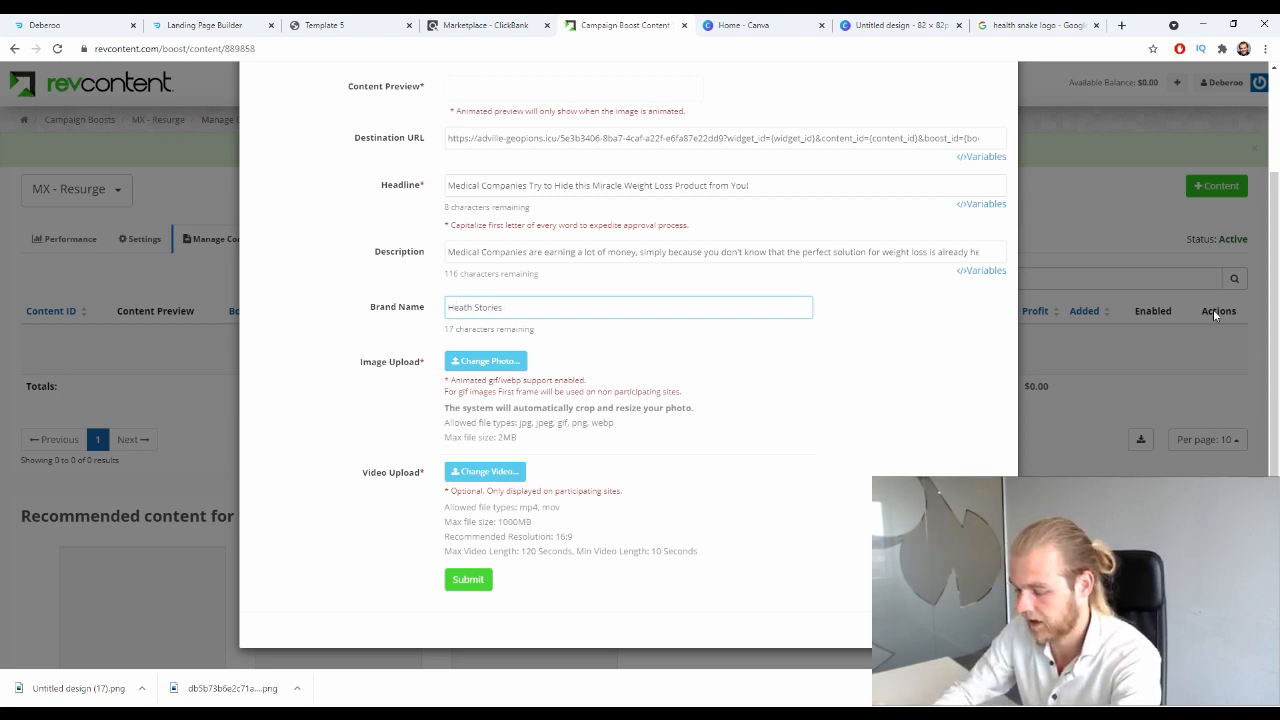
pyautogui.write('l')
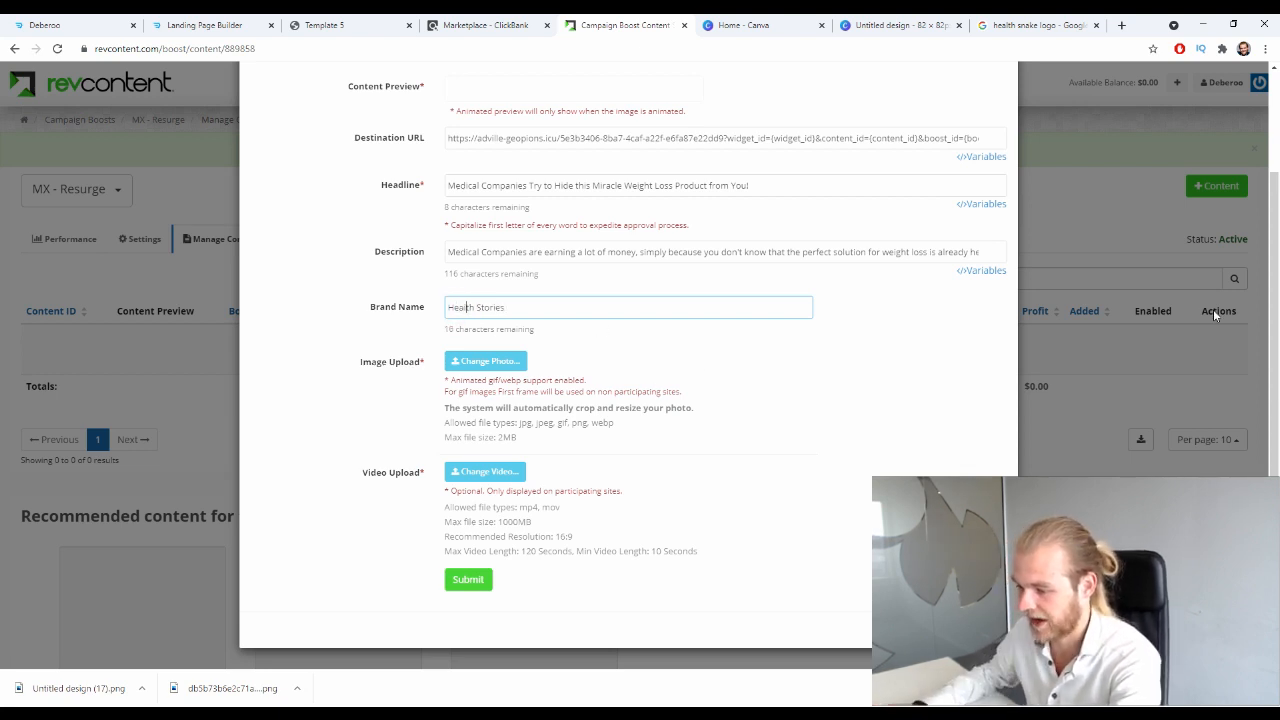
pyautogui.click(362, 438)
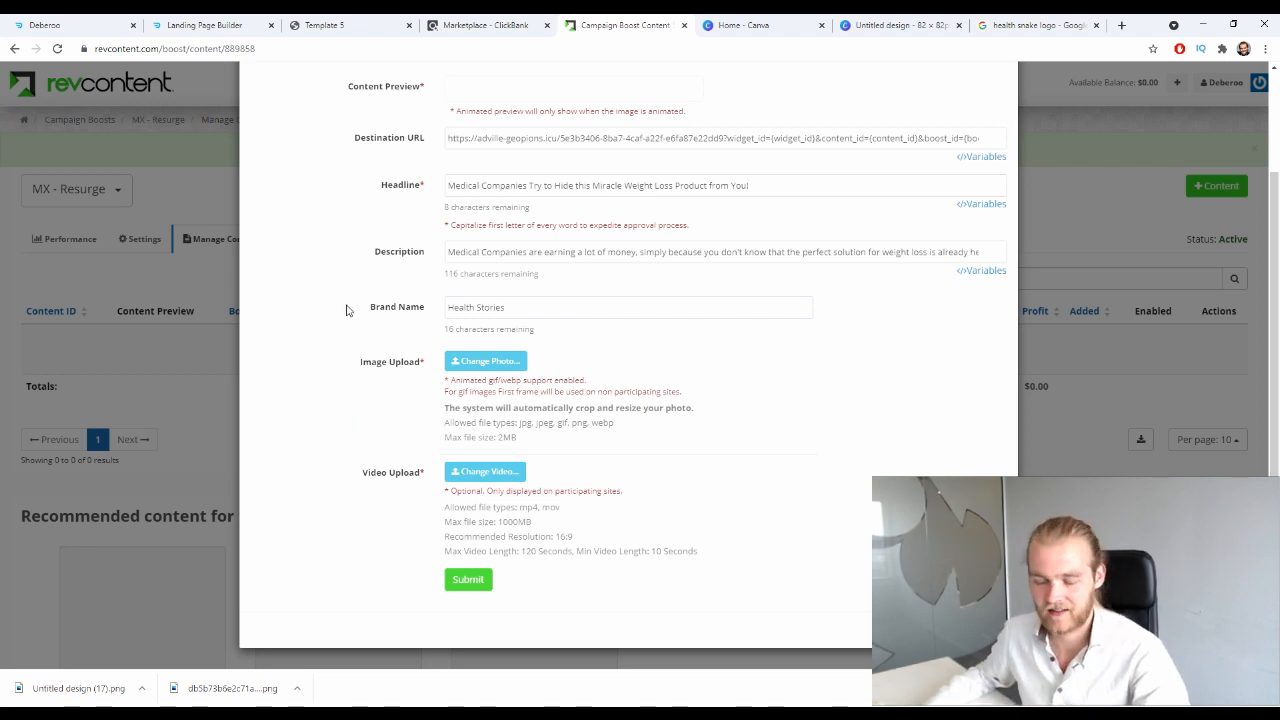
# - Examine the image and video upload sections of the content form, including the allowed image file types
pyautogui.tripleClick(400, 364)
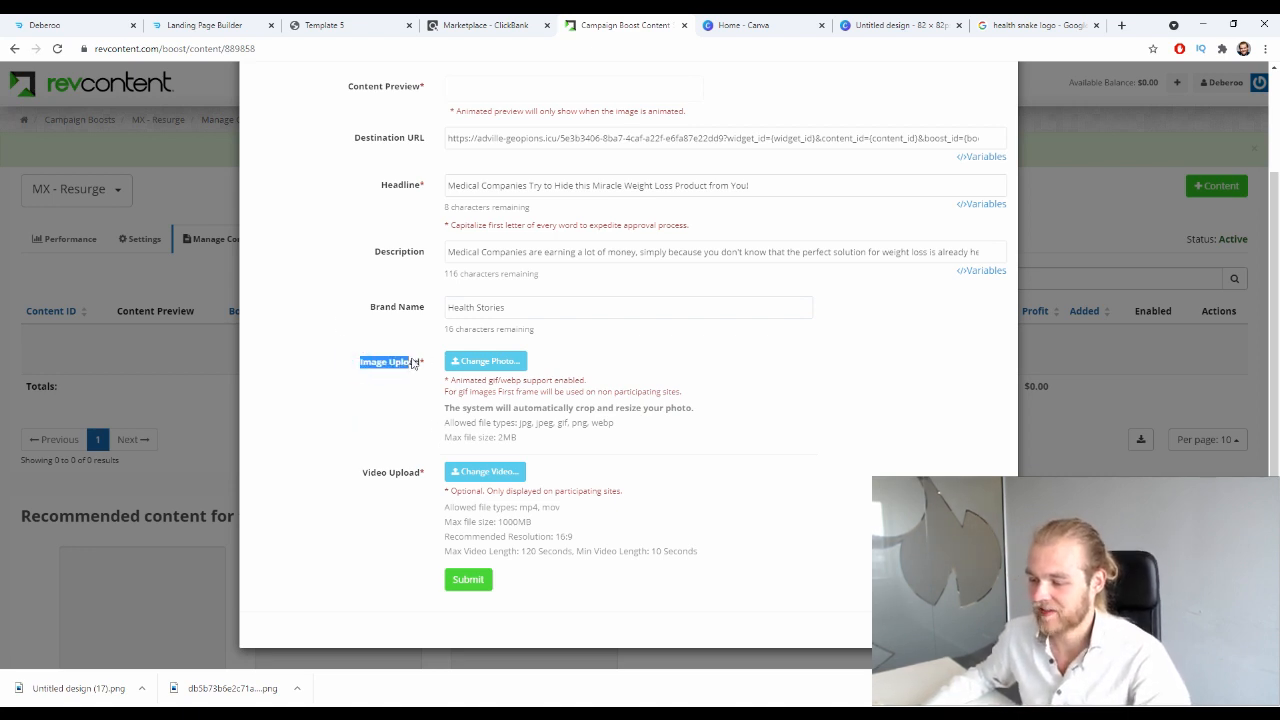
pyautogui.click(292, 472)
pyautogui.moveTo(357, 486); pyautogui.dragTo(415, 490)
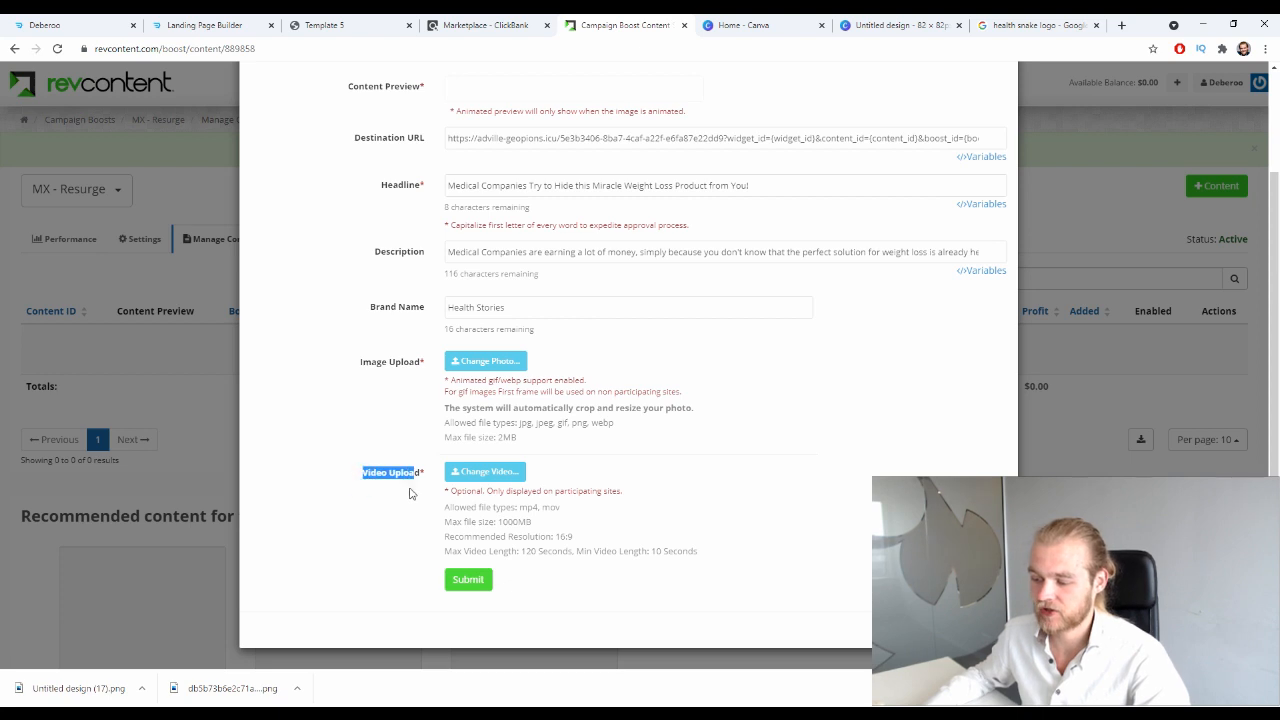
pyautogui.click(403, 493)
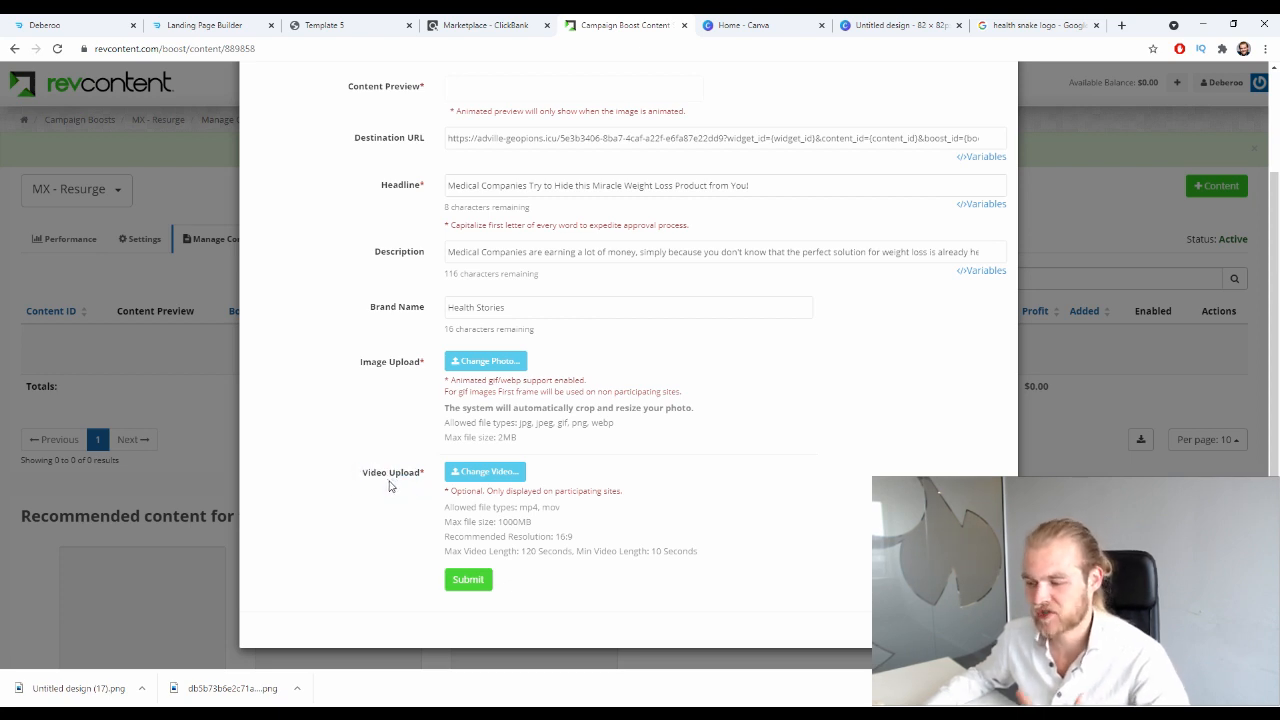
pyautogui.tripleClick(362, 361)
pyautogui.click(399, 389)
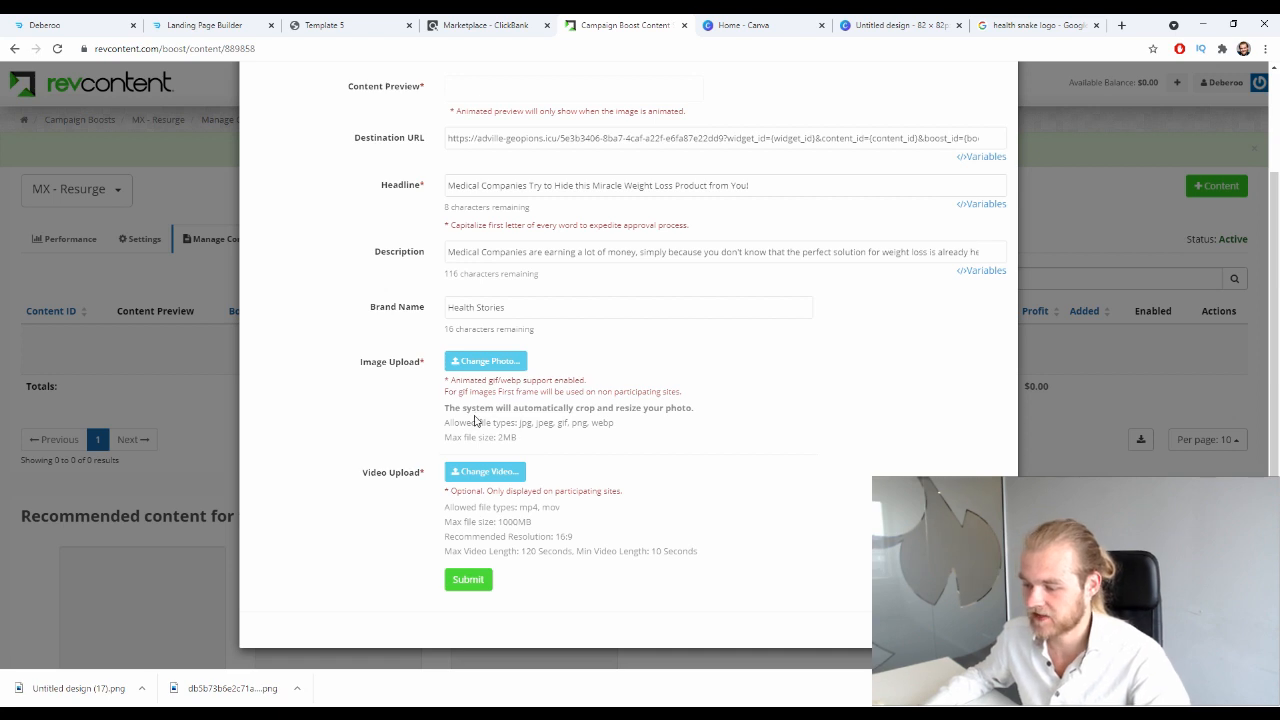
pyautogui.moveTo(516, 422); pyautogui.dragTo(636, 414)
pyautogui.click(650, 440)
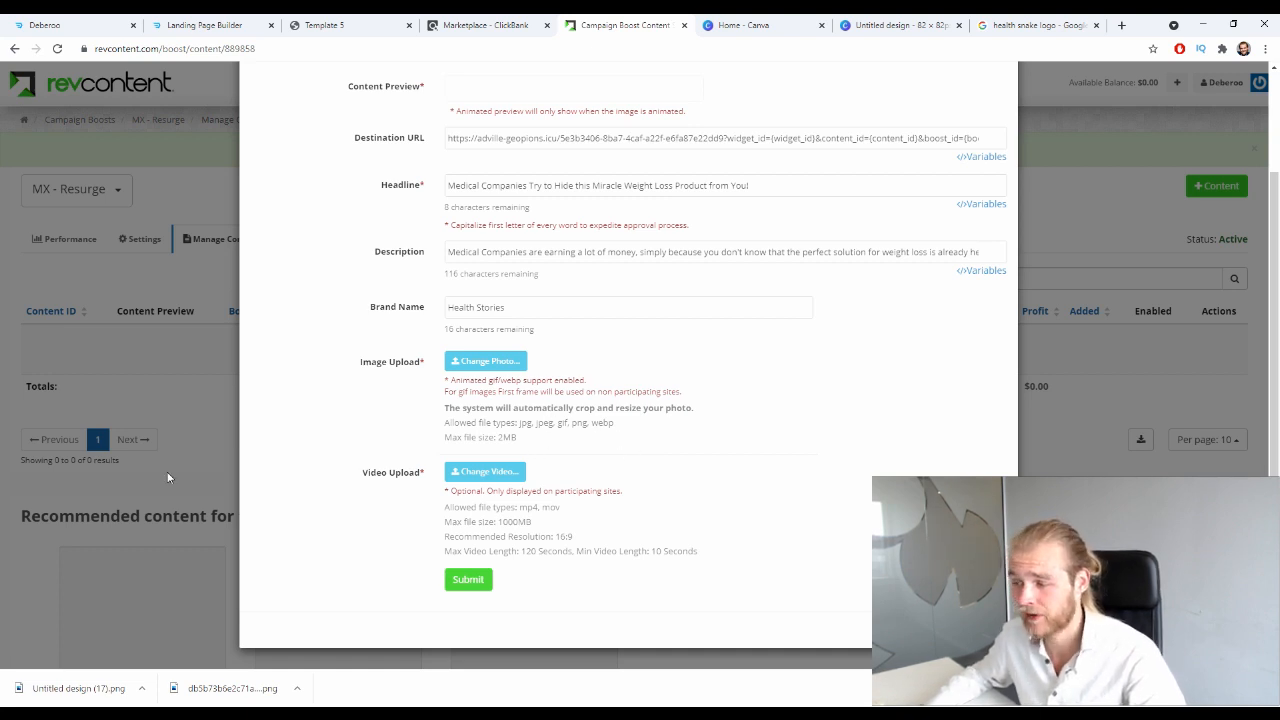
# - Switch to Canva, close the already downloaded logo design, and create a new blank design using the 1000 x 600 px custom size
pyautogui.click(1035, 24)
pyautogui.click(928, 22)
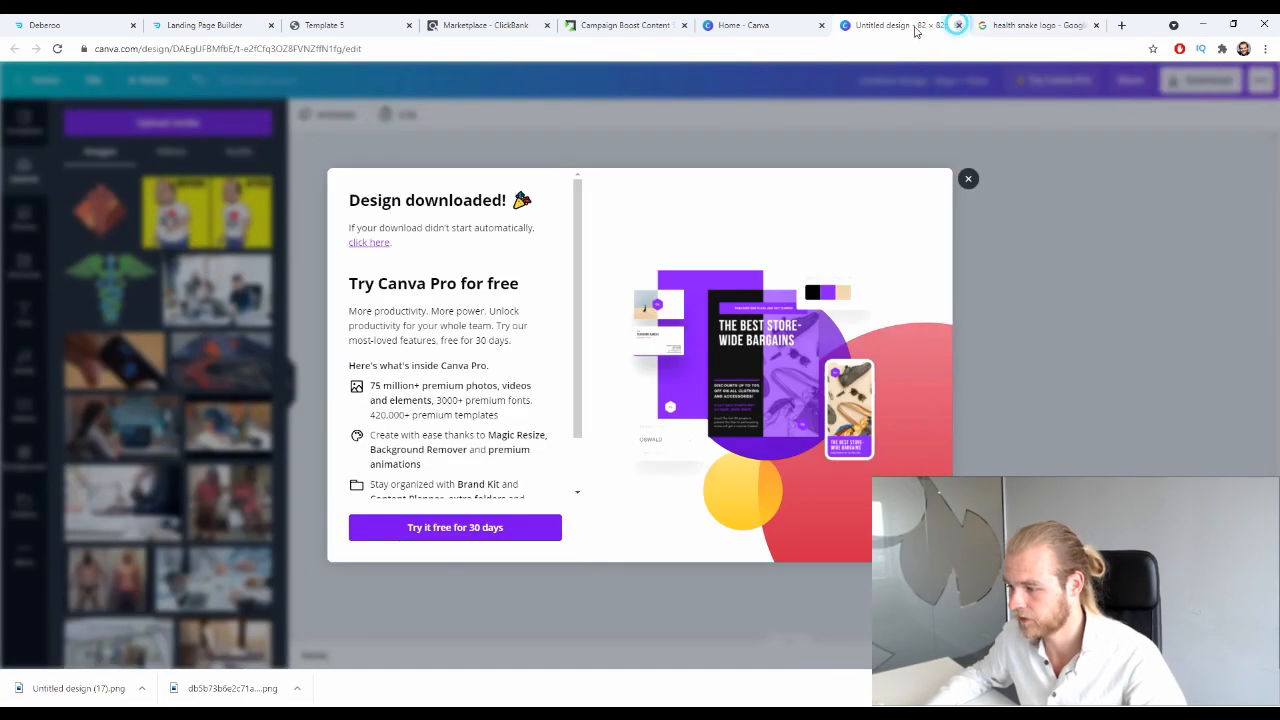
pyautogui.click(958, 24)
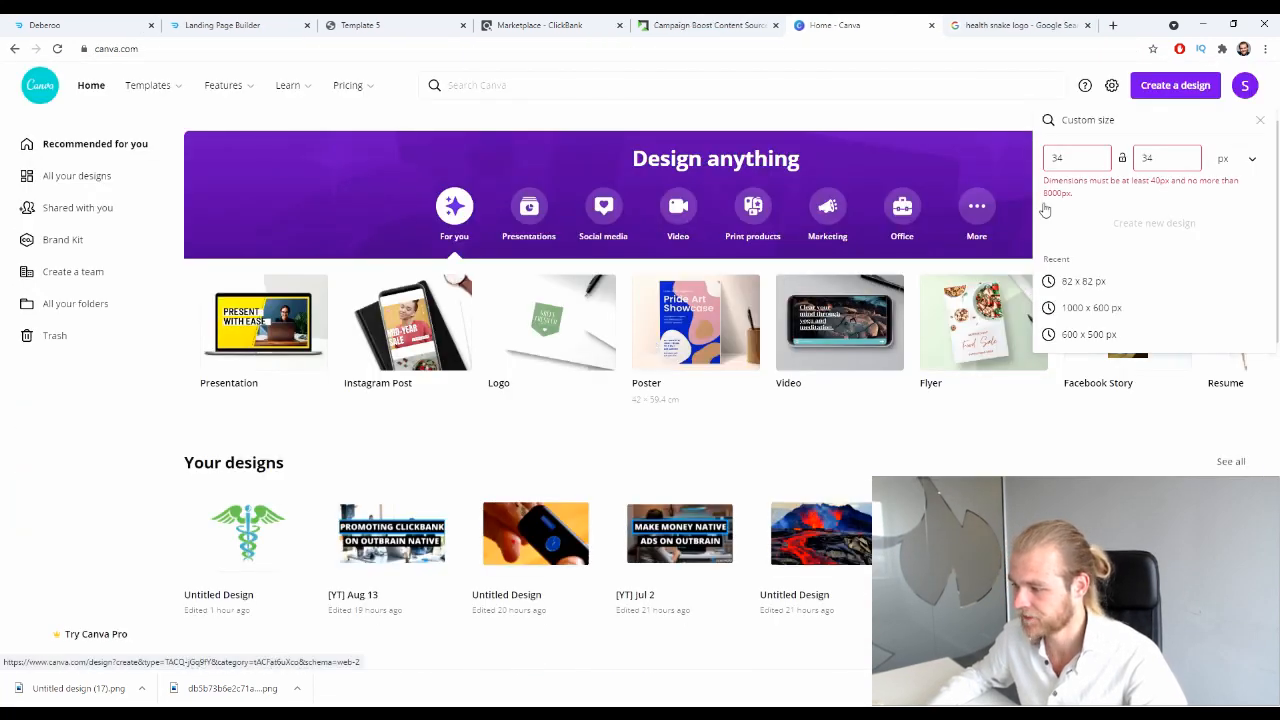
pyautogui.click(1263, 121)
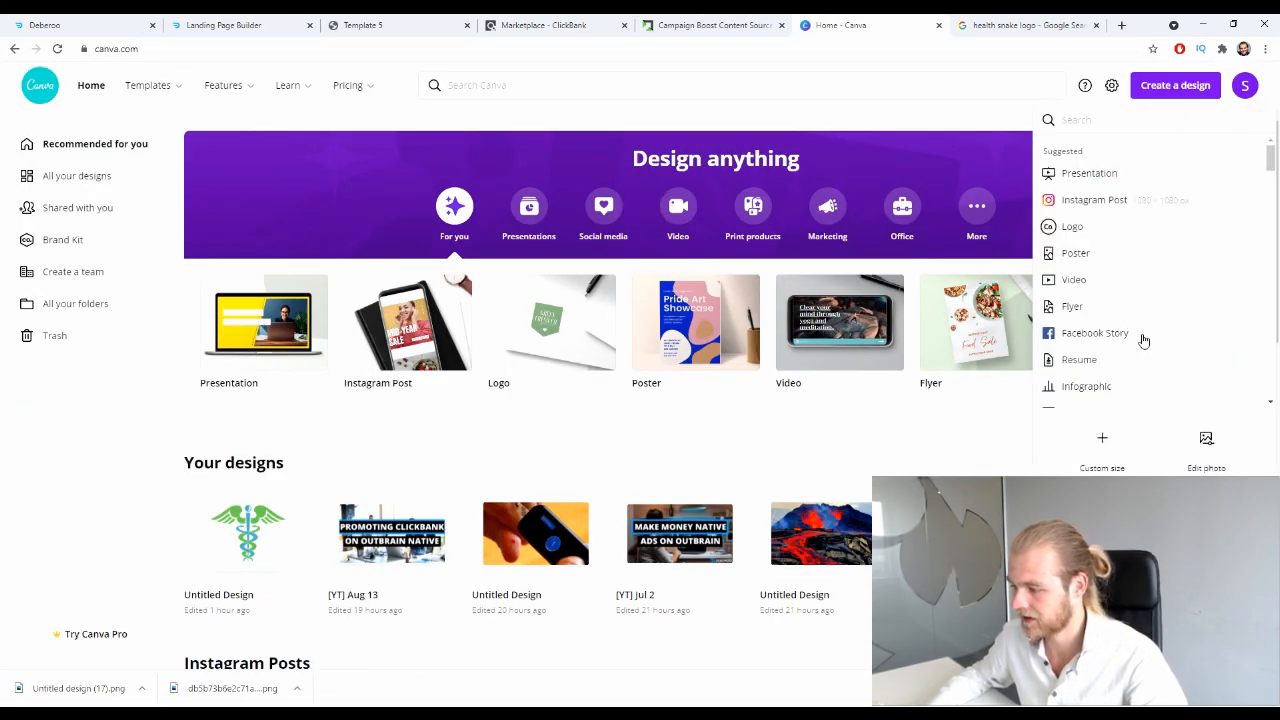
pyautogui.click(1103, 445)
pyautogui.write('34')
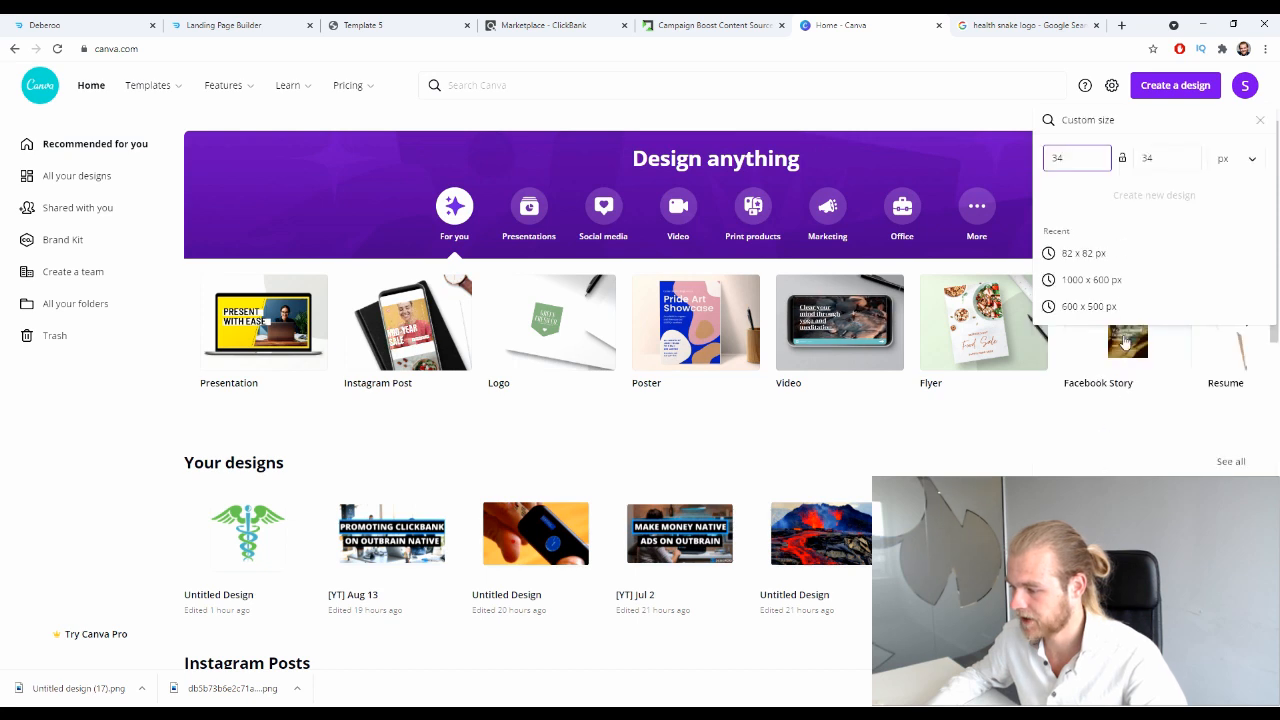
pyautogui.click(1076, 282)
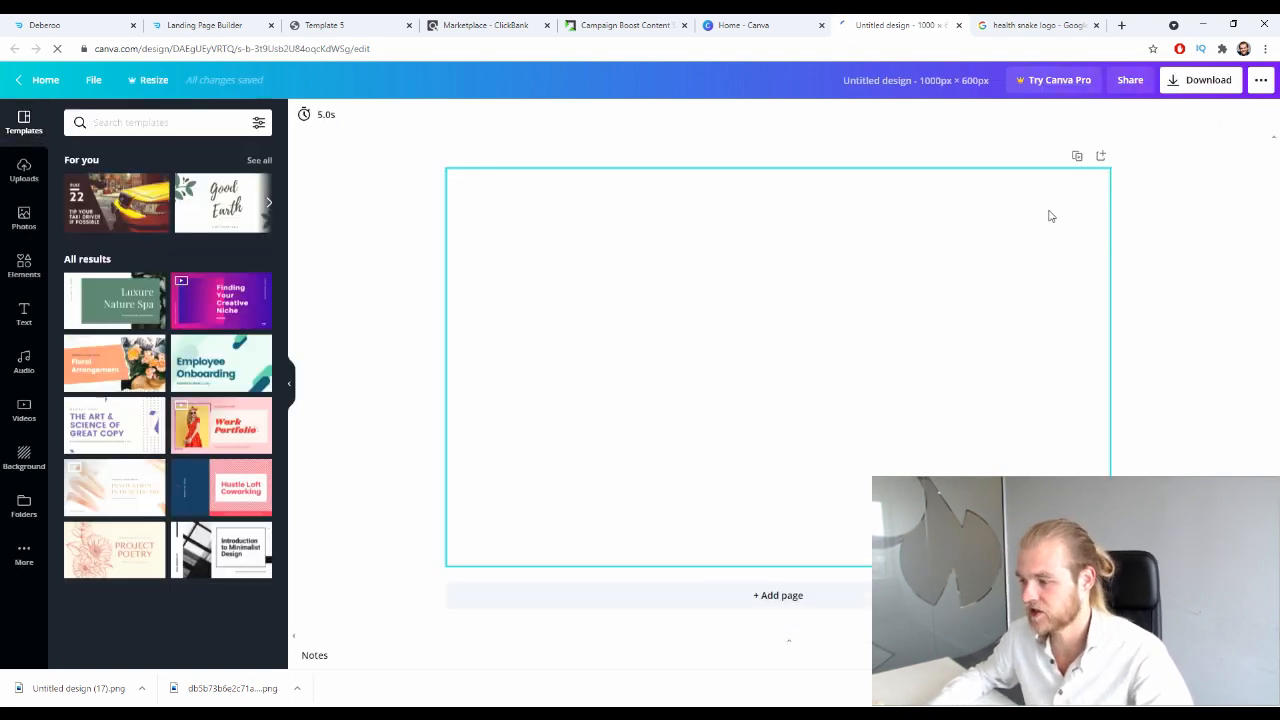
# - Switch to the Google Images results and search for "weight loss" instead of the health snake logo
pyautogui.click(1005, 24)
pyautogui.scroll(1, 494, 92)
pyautogui.scroll(1, 494, 92)
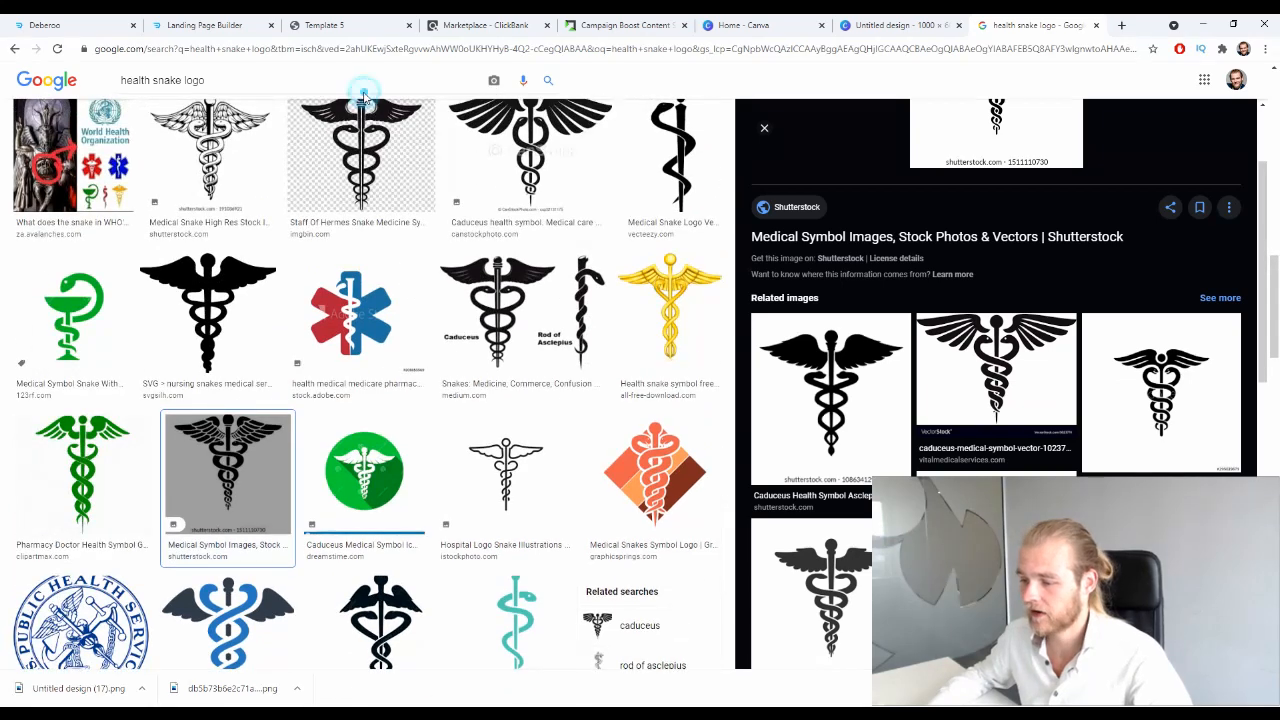
pyautogui.tripleClick(355, 80)
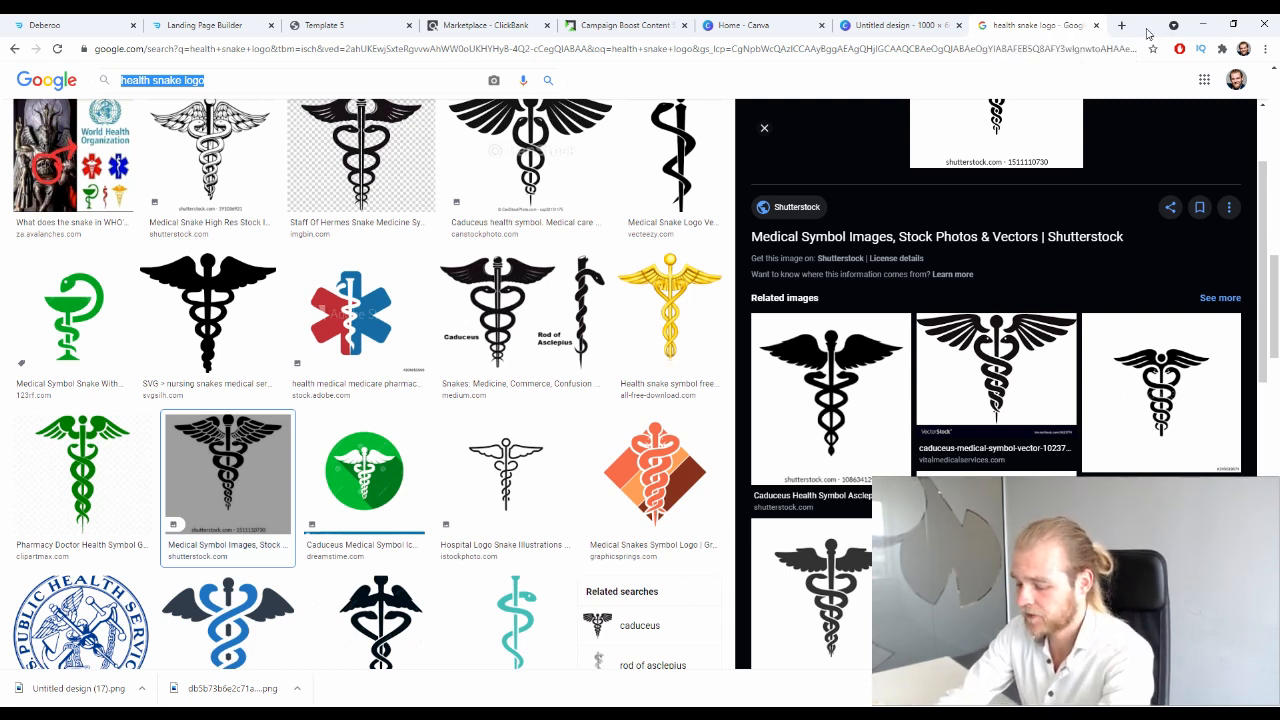
pyautogui.write('weight loss icon')
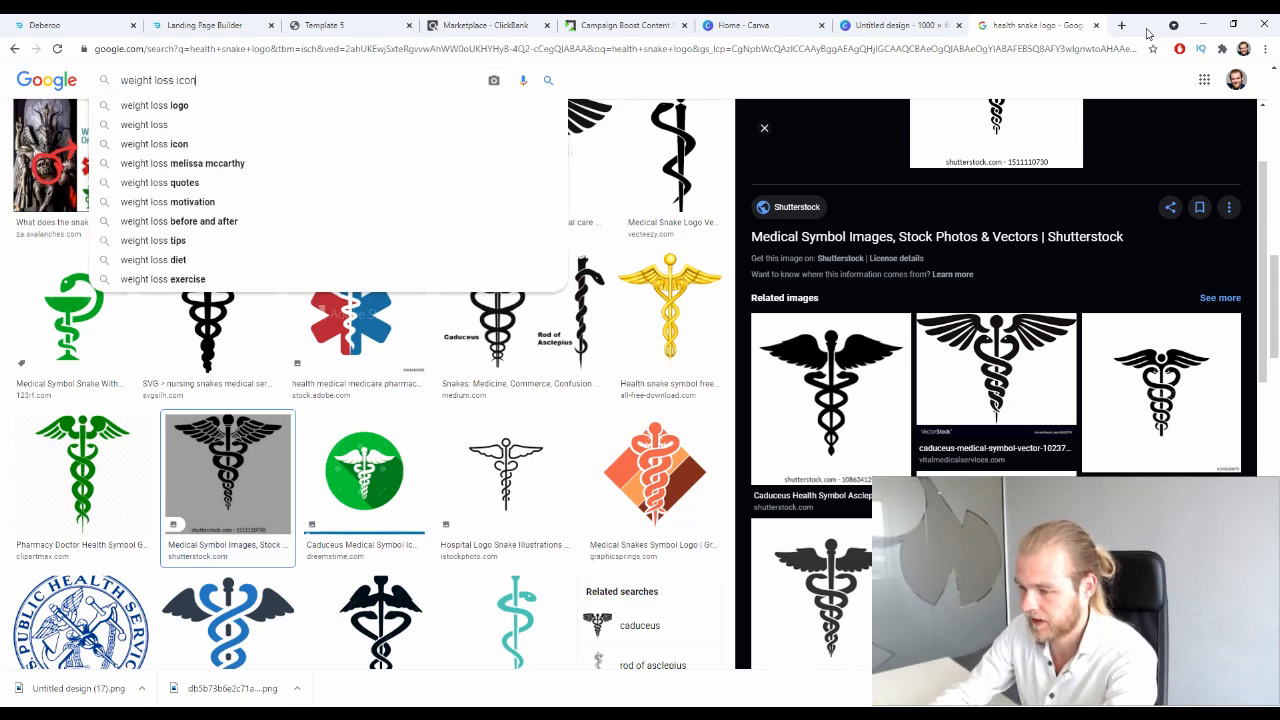
pyautogui.press('Return')
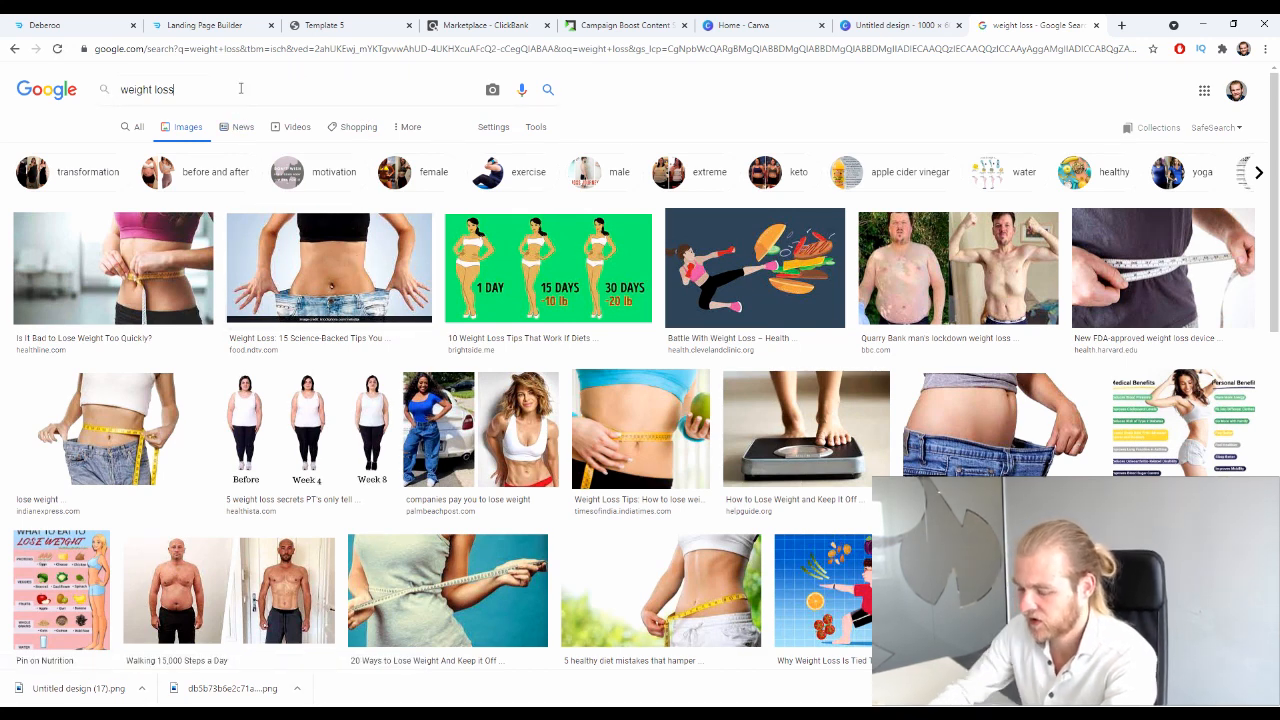
# - Refine the image search to "weight loss before and after"
pyautogui.click(240, 88)
pyautogui.write('before and after')
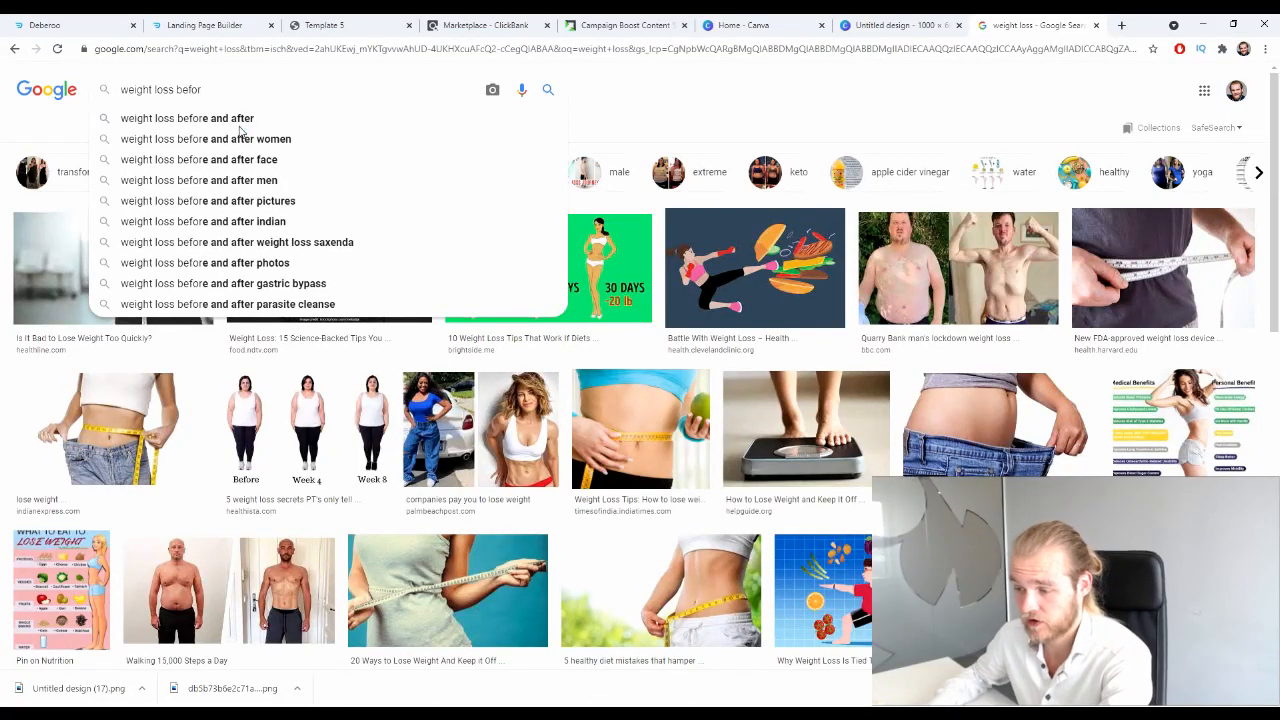
pyautogui.press('Return')
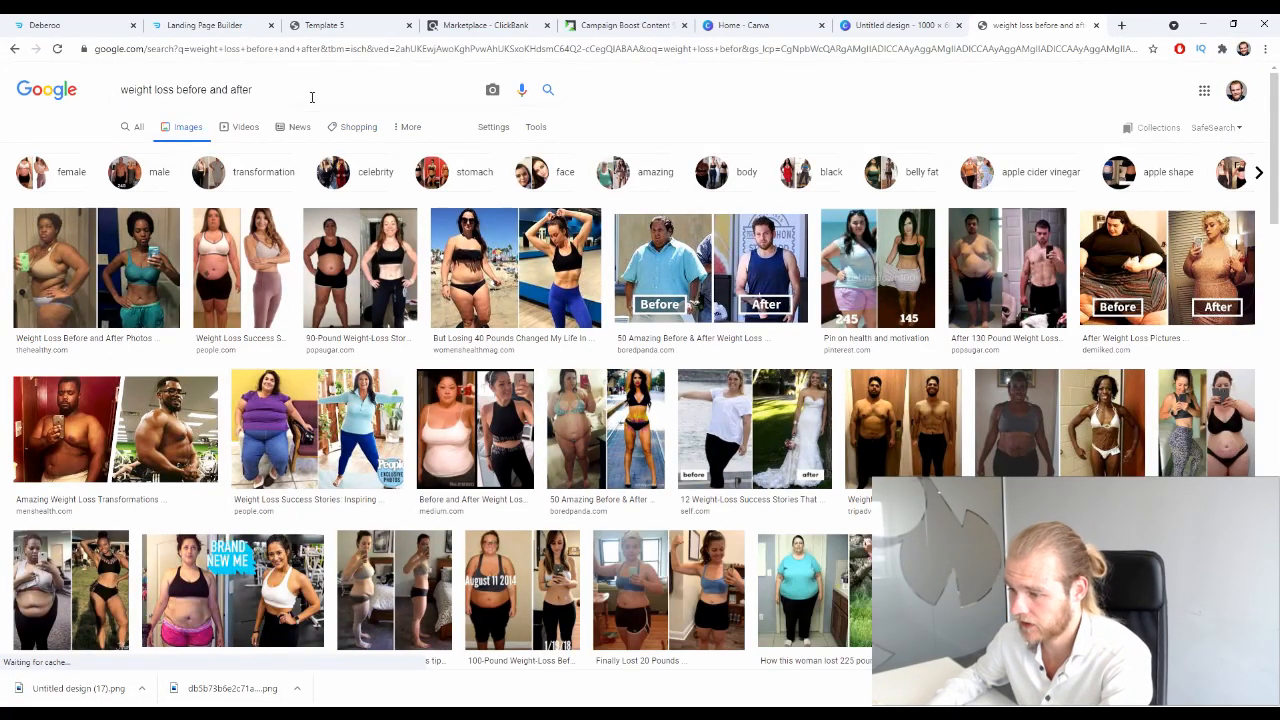
# - Search the images for "weight loss animation" and browse the results for cartoon-style before-and-after ideas
pyautogui.moveTo(309, 91); pyautogui.dragTo(175, 90)
pyautogui.write('animation')
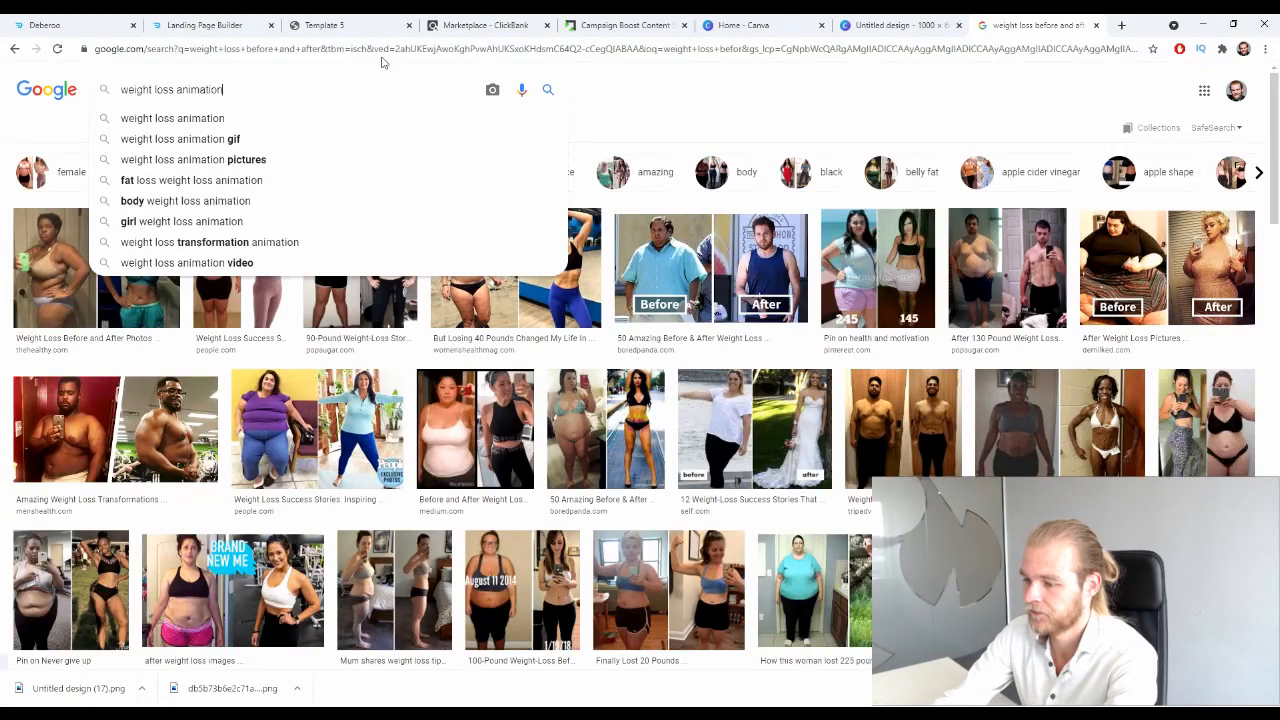
pyautogui.press('Return')
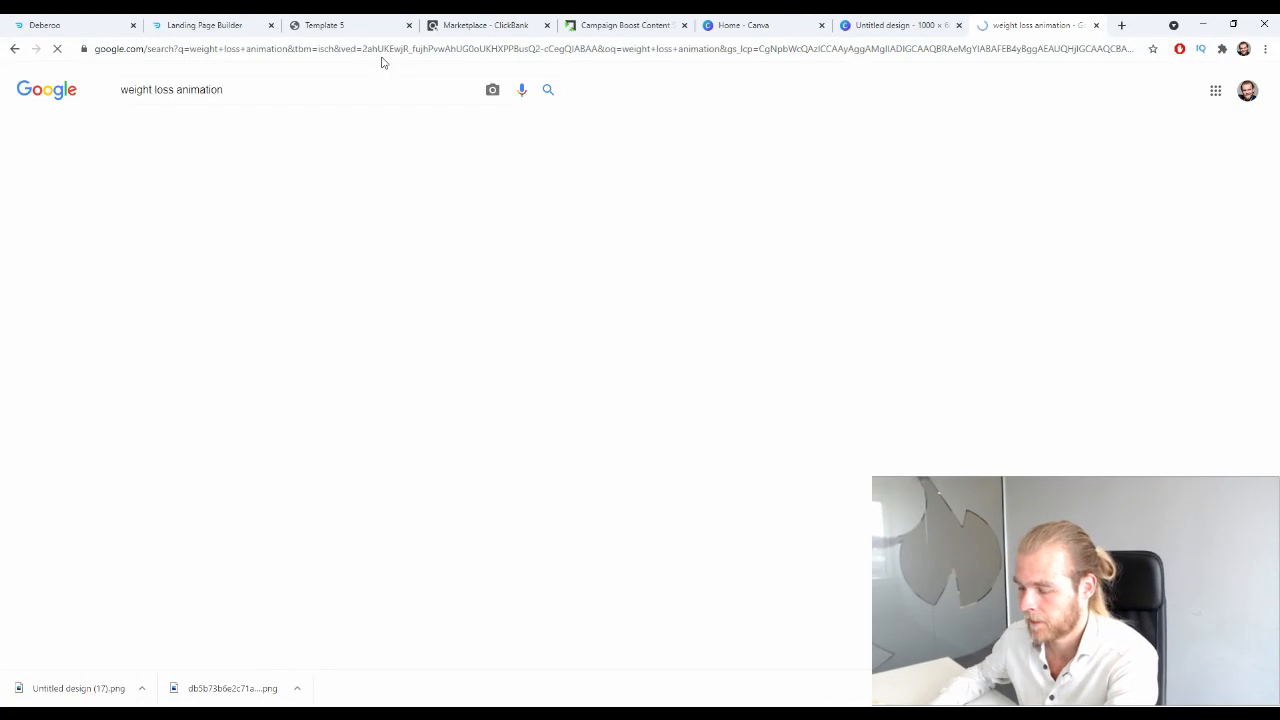
pyautogui.scroll(-18, 376, 420)
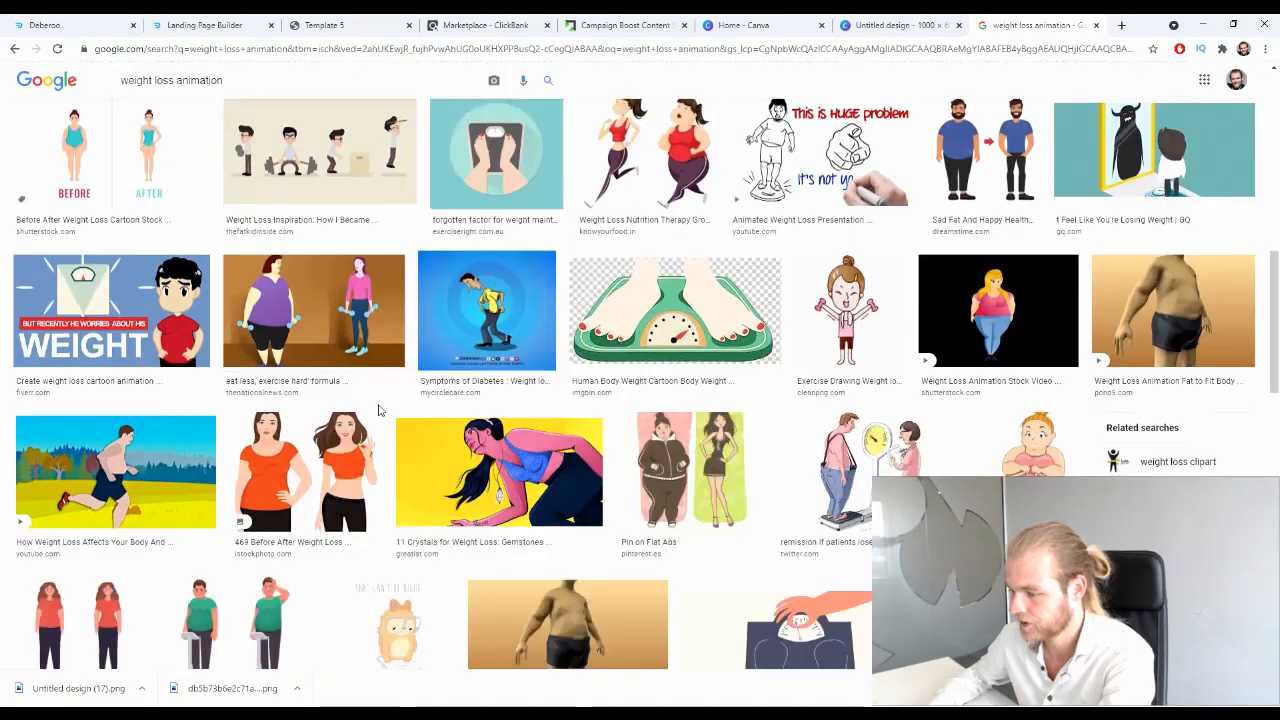
pyautogui.scroll(15, 378, 405)
pyautogui.scroll(3, 358, 393)
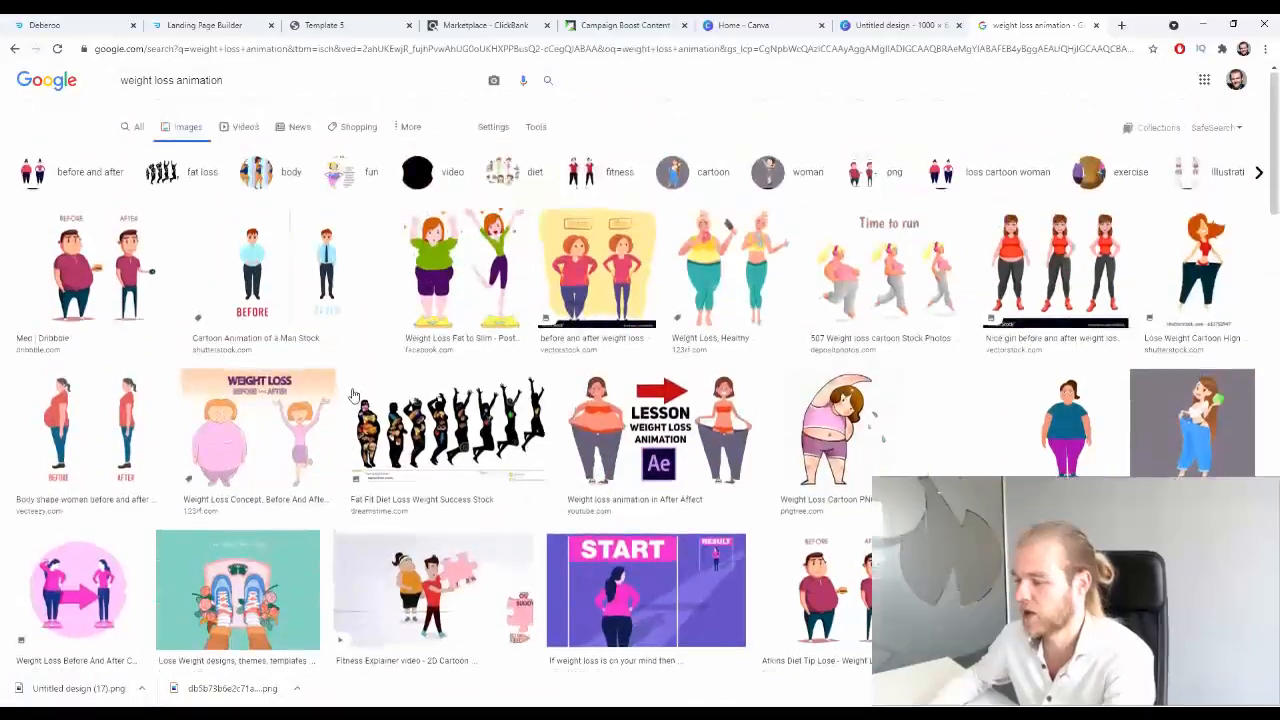
pyautogui.scroll(-10, 355, 430)
pyautogui.scroll(10, 352, 476)
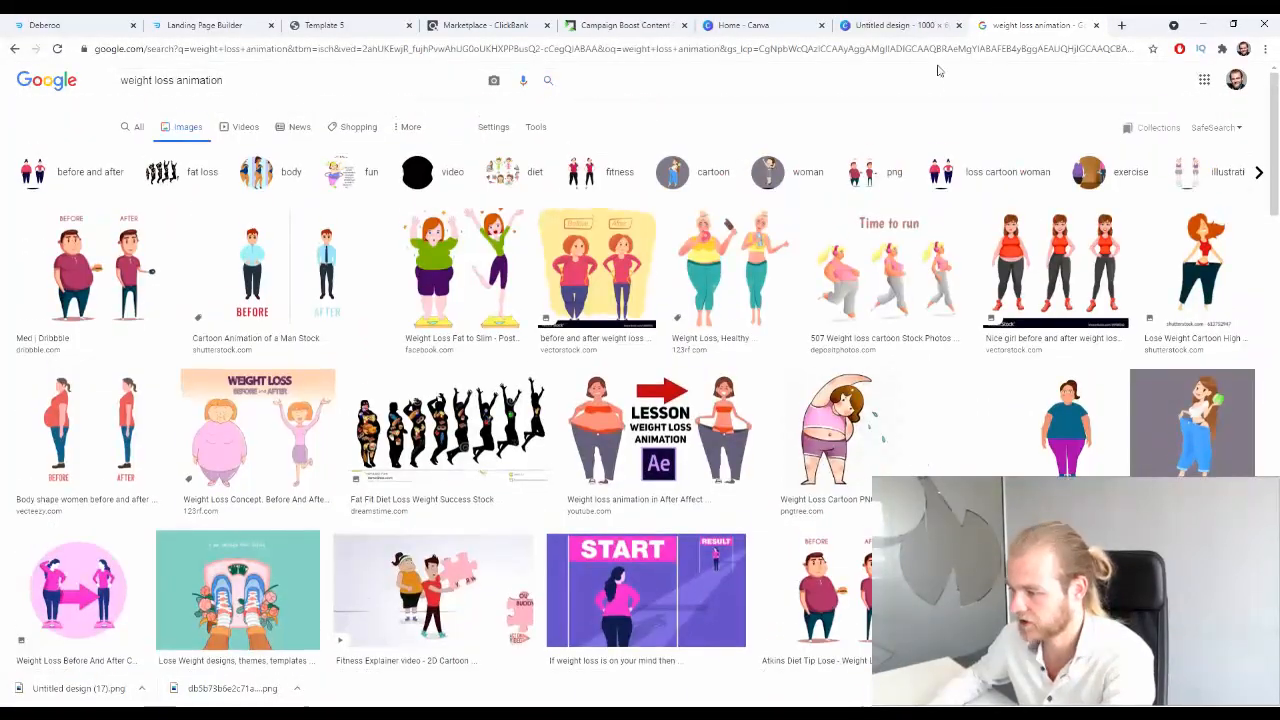
# - Switch back to the blank Canva design and fill the page with the uploaded yellow before-and-after cartoon
pyautogui.click(875, 22)
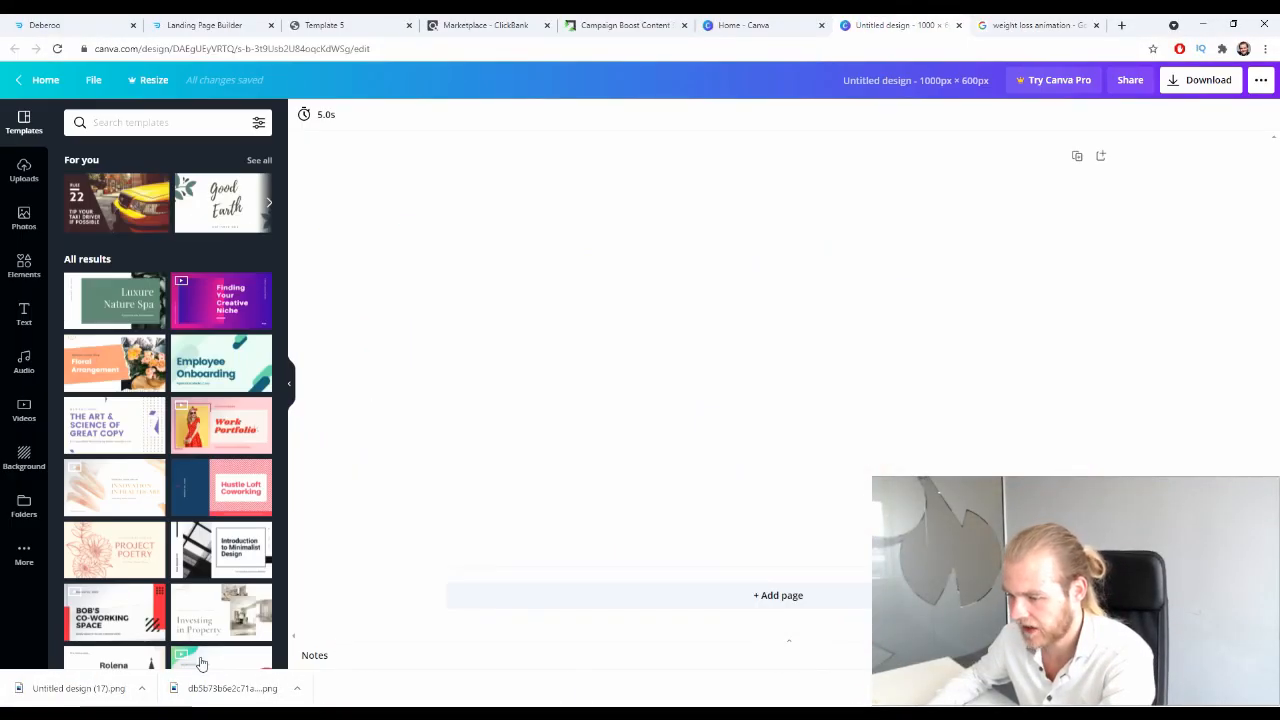
pyautogui.click(10, 178)
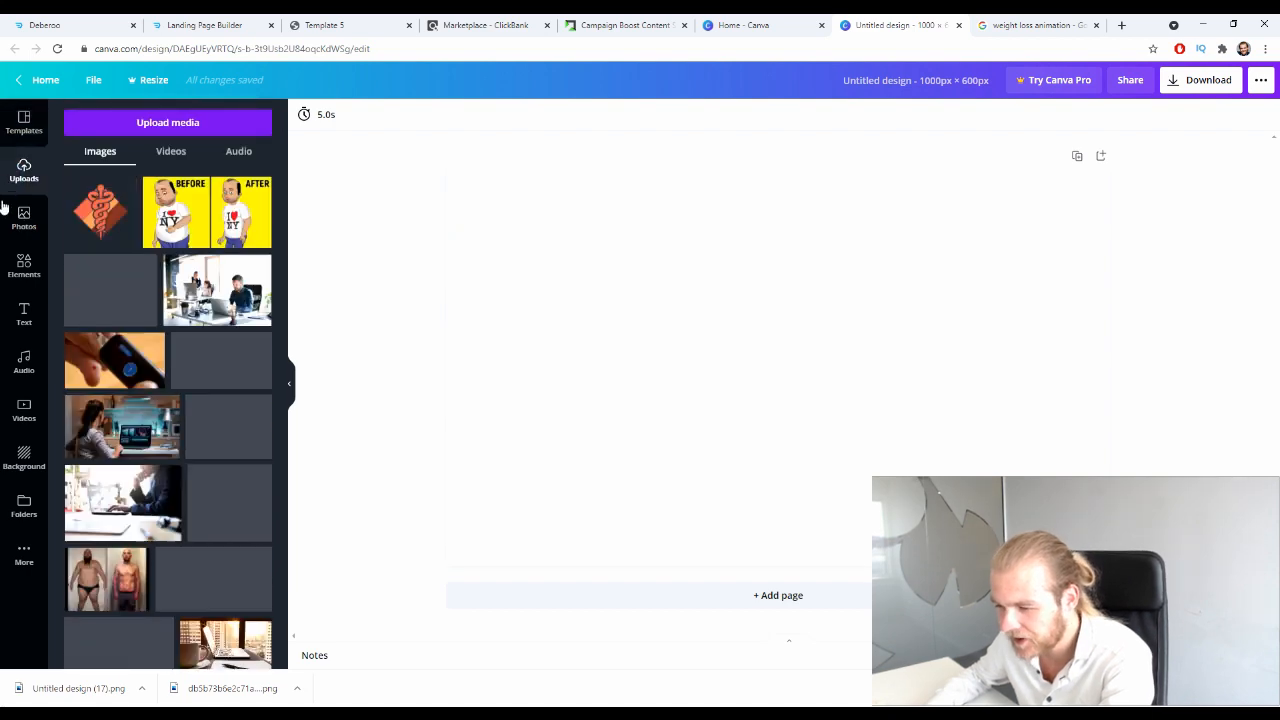
pyautogui.moveTo(451, 263); pyautogui.dragTo(468, 267)
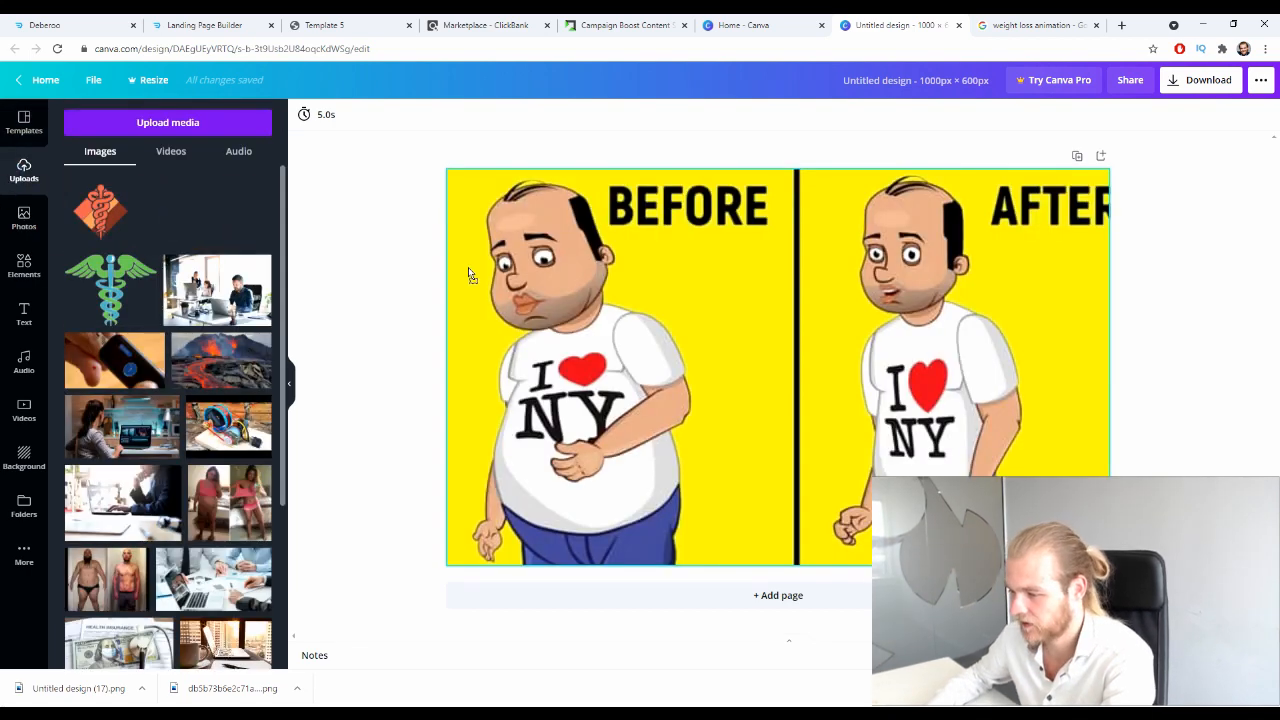
pyautogui.click(290, 386)
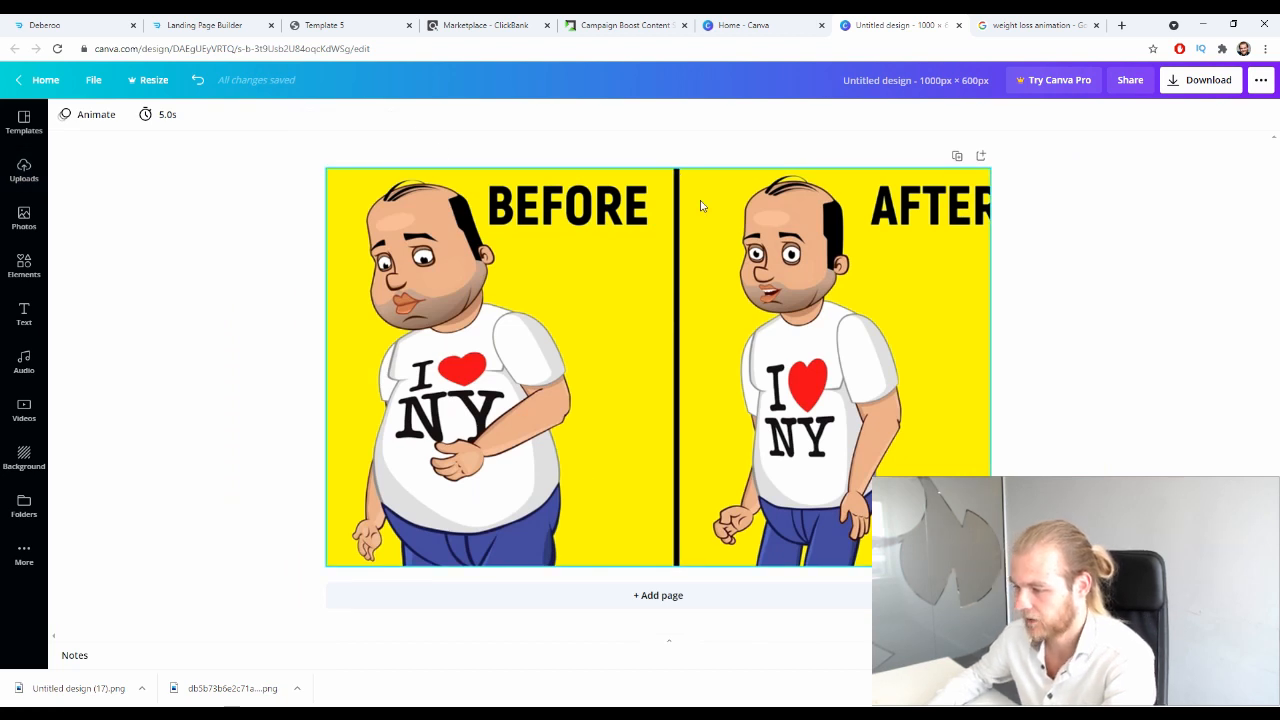
# - Shift the cartoon within its frame so the whole word "AFTER" fits on the page, and download the design as a PNG
pyautogui.doubleClick(680, 286)
pyautogui.moveTo(680, 286); pyautogui.dragTo(657, 288)
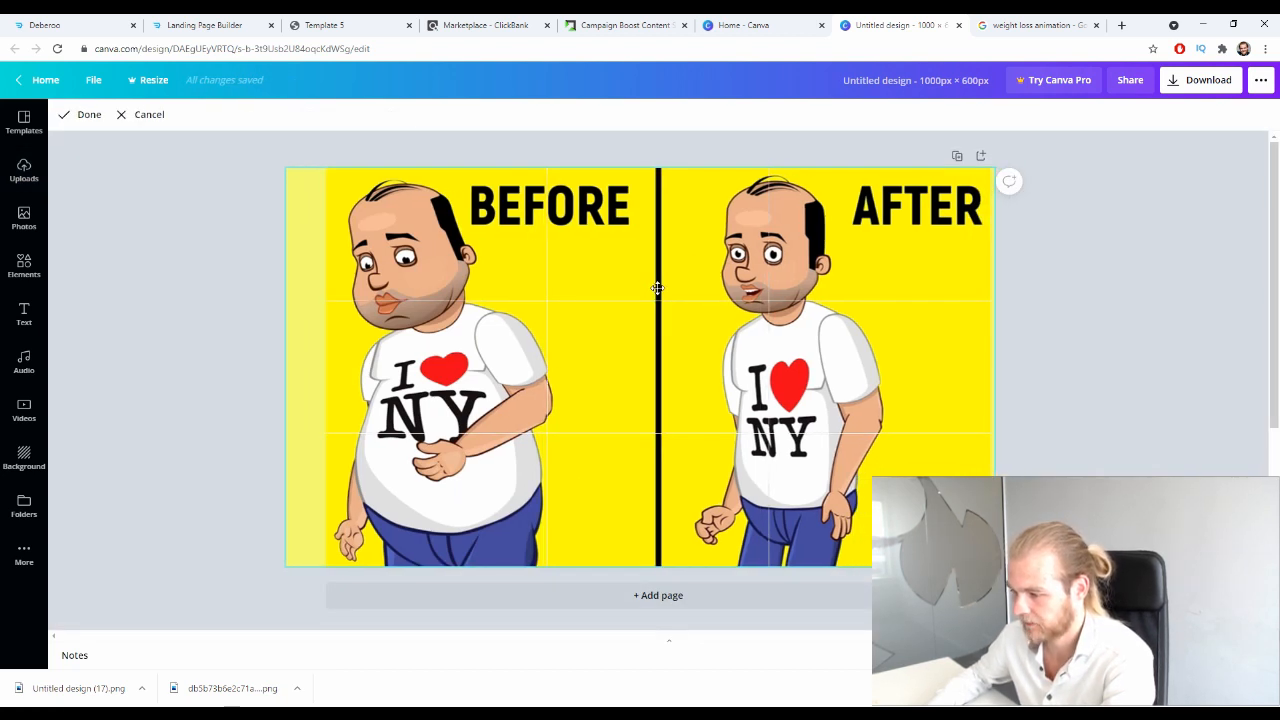
pyautogui.click(170, 287)
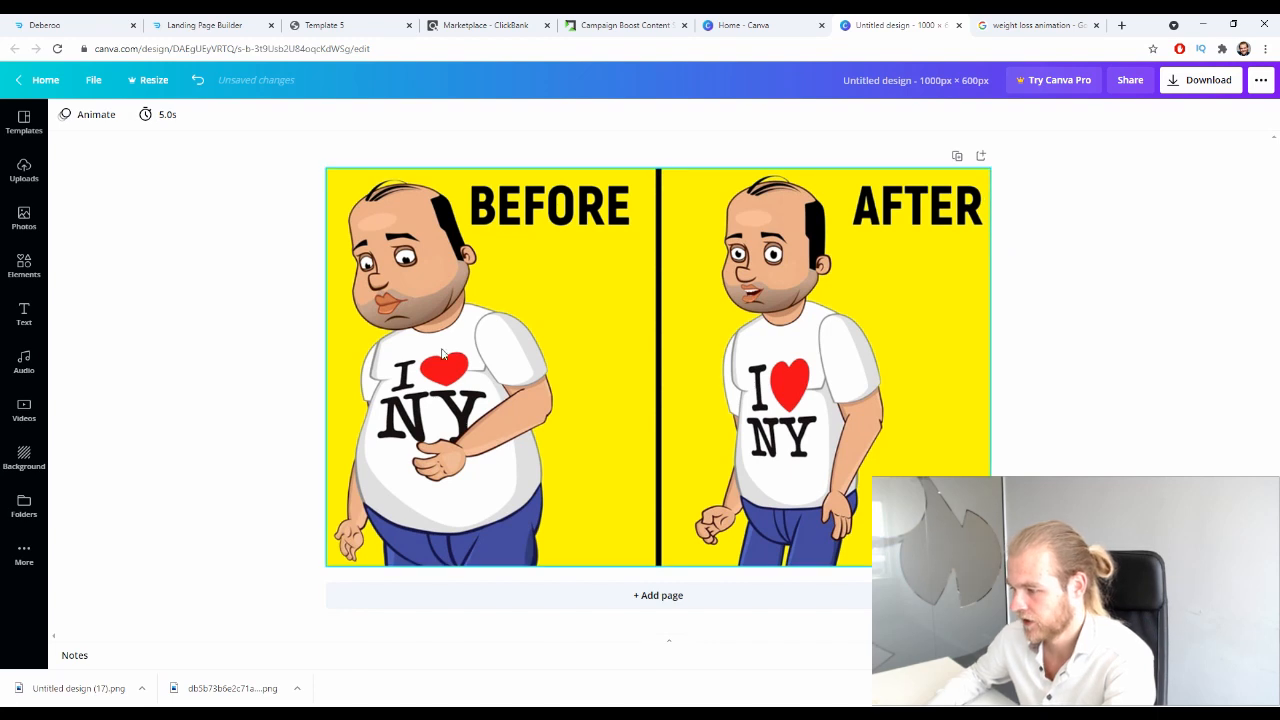
pyautogui.click(1186, 80)
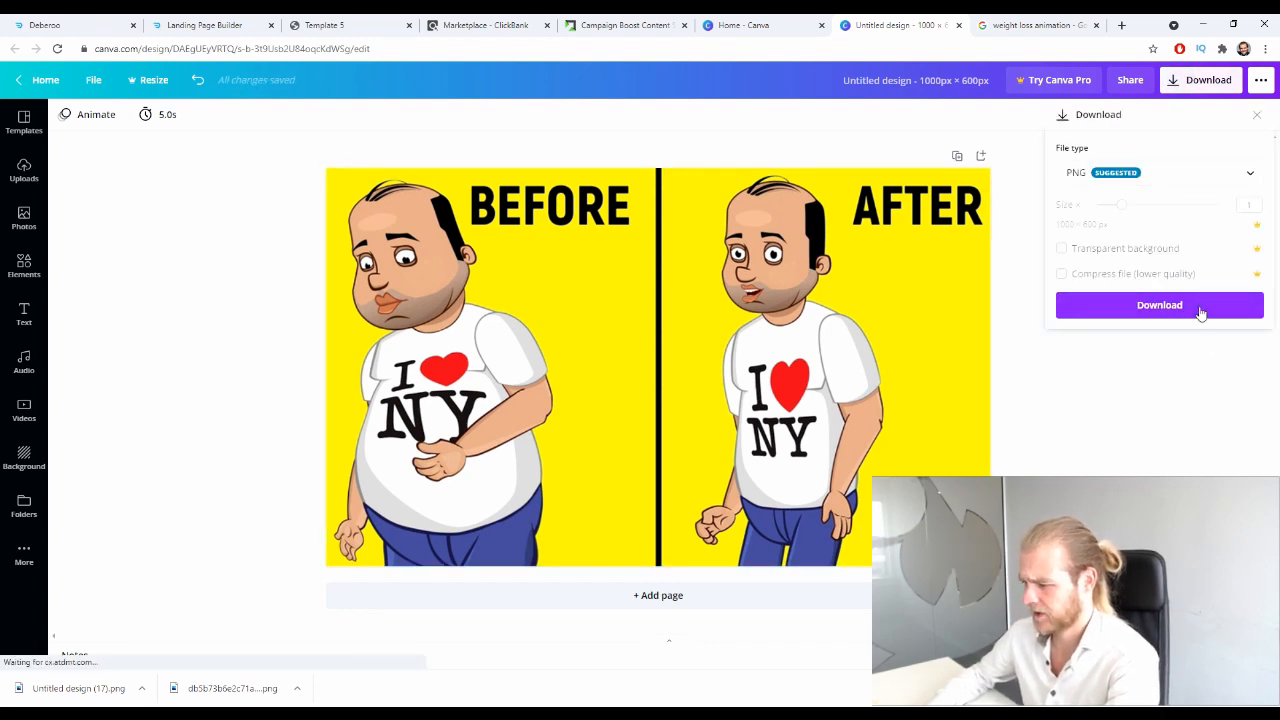
pyautogui.click(1190, 307)
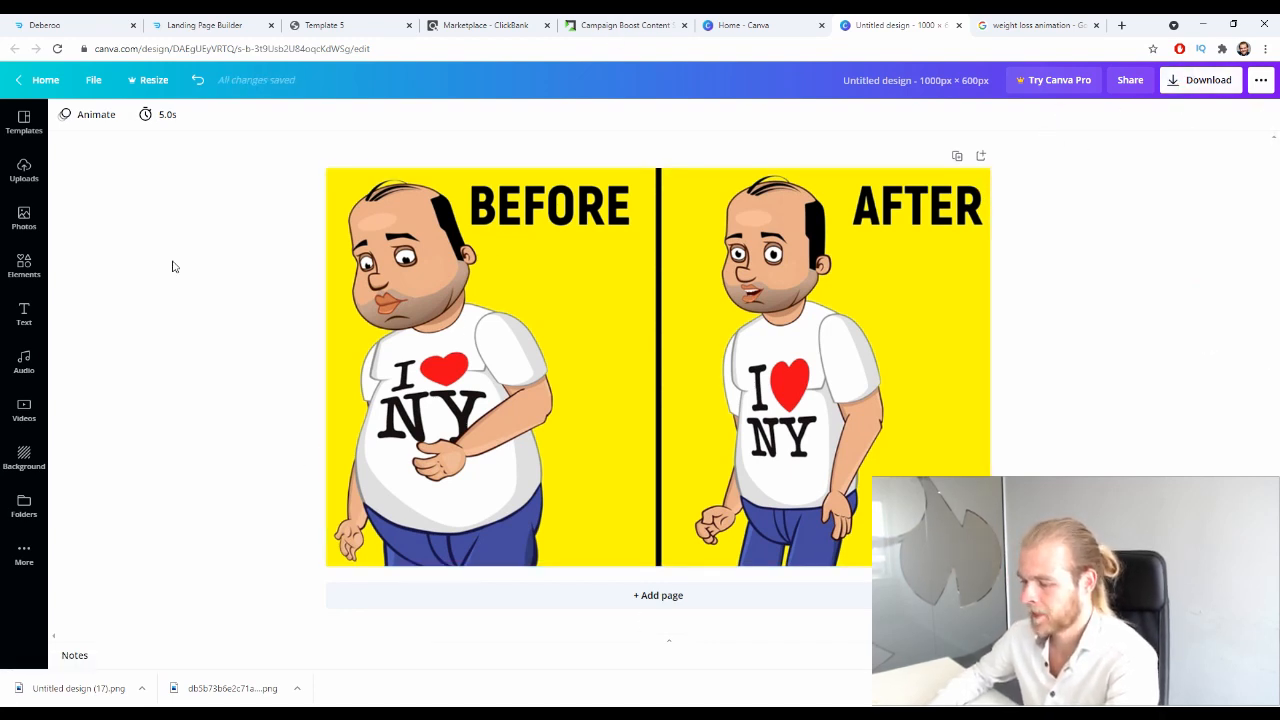
# - Switch to the Revcontent content form, upload "Untitled design (18)" as the ad image, and submit the new content
pyautogui.click(594, 22)
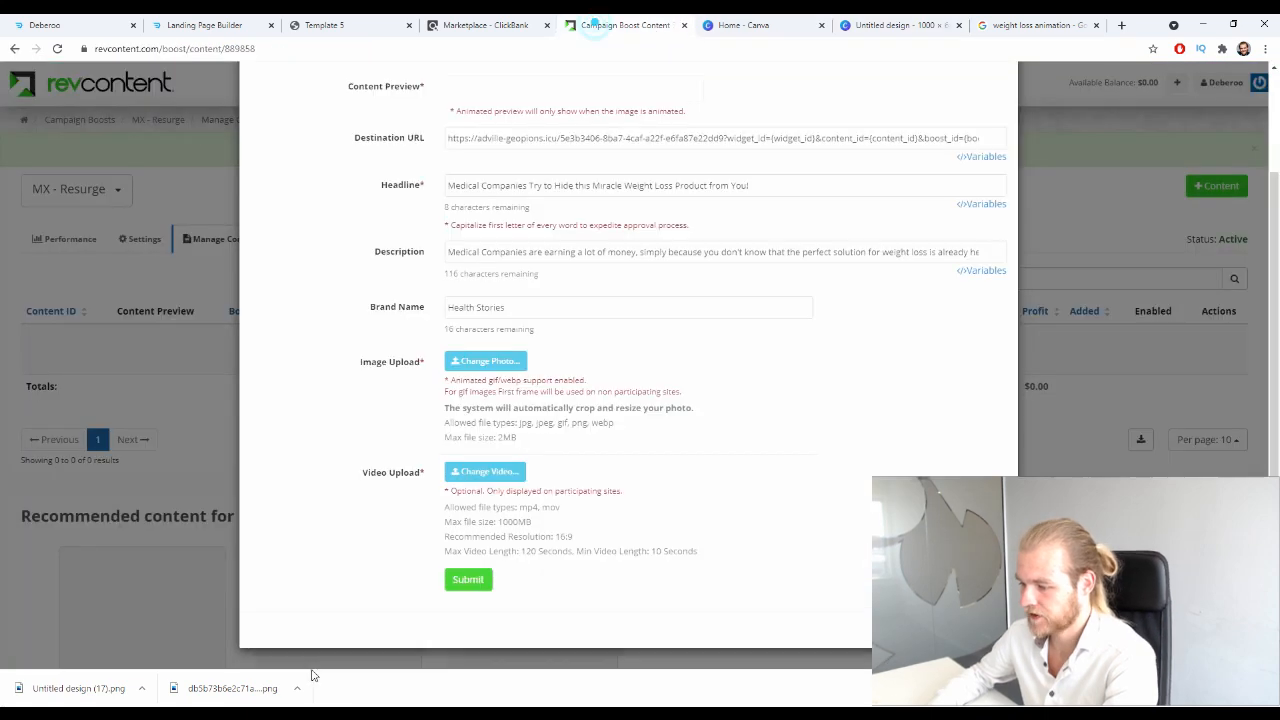
pyautogui.click(500, 366)
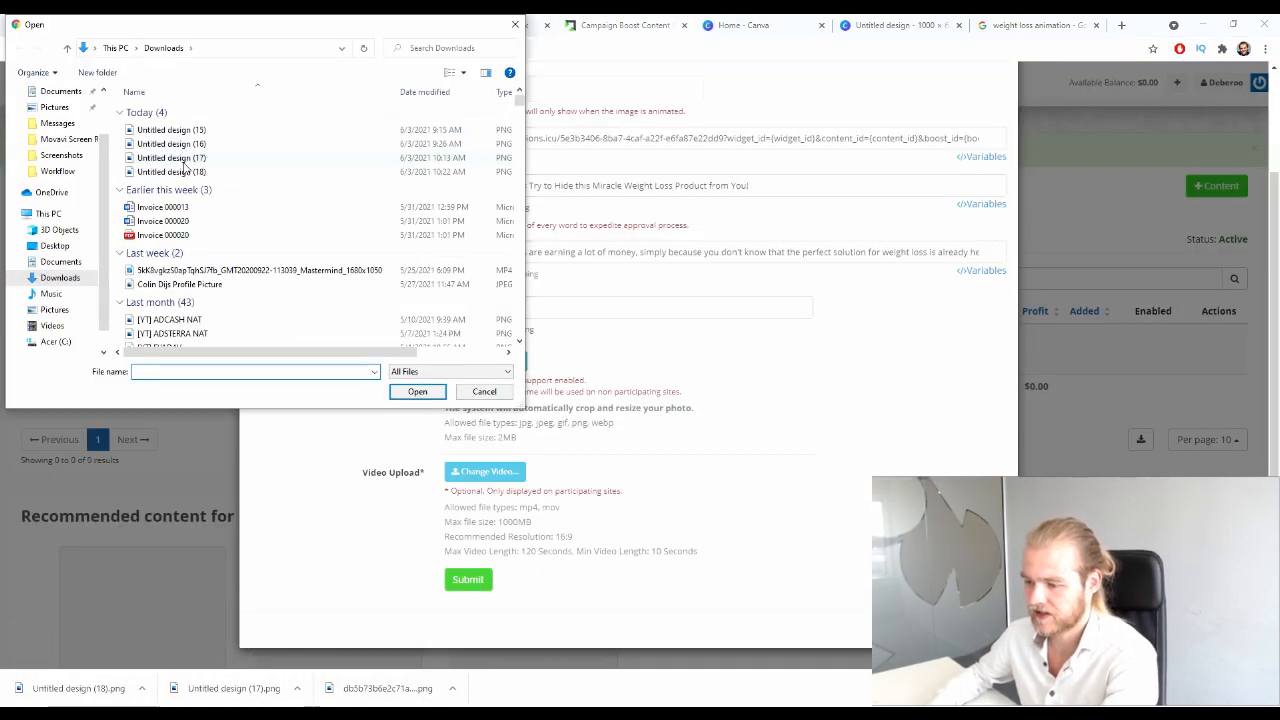
pyautogui.click(192, 171)
pyautogui.click(417, 391)
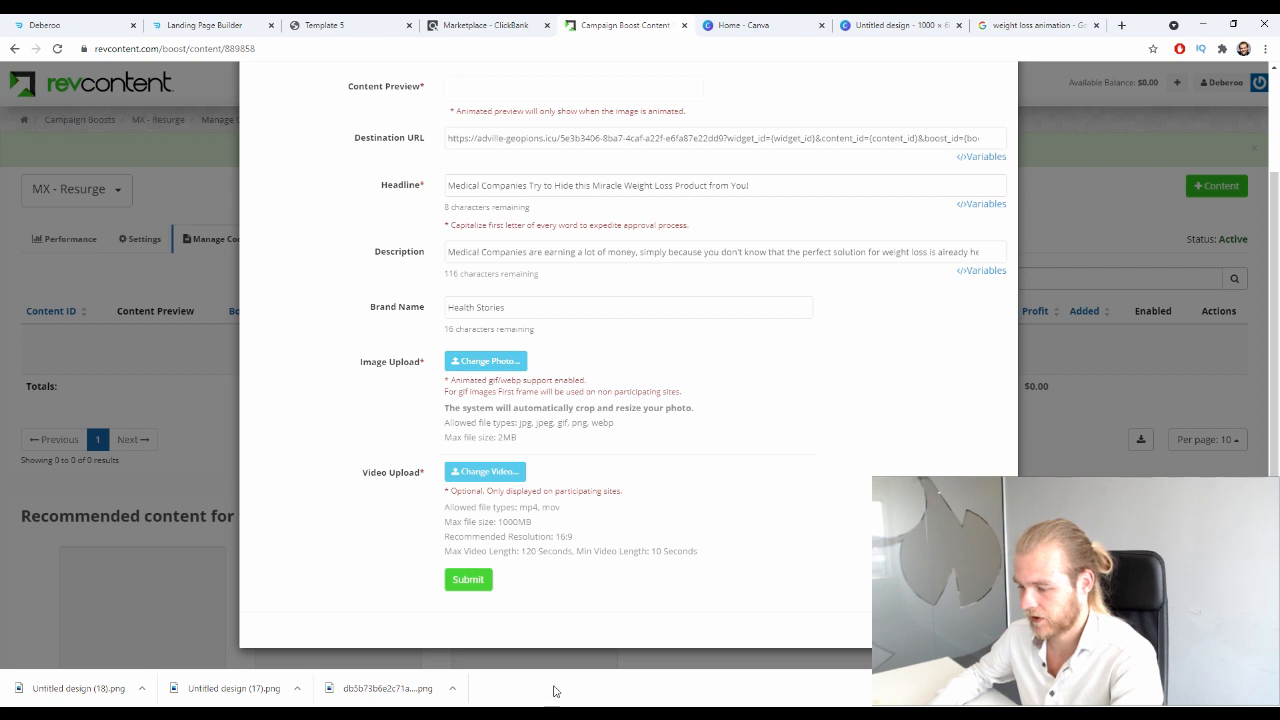
pyautogui.click(476, 582)
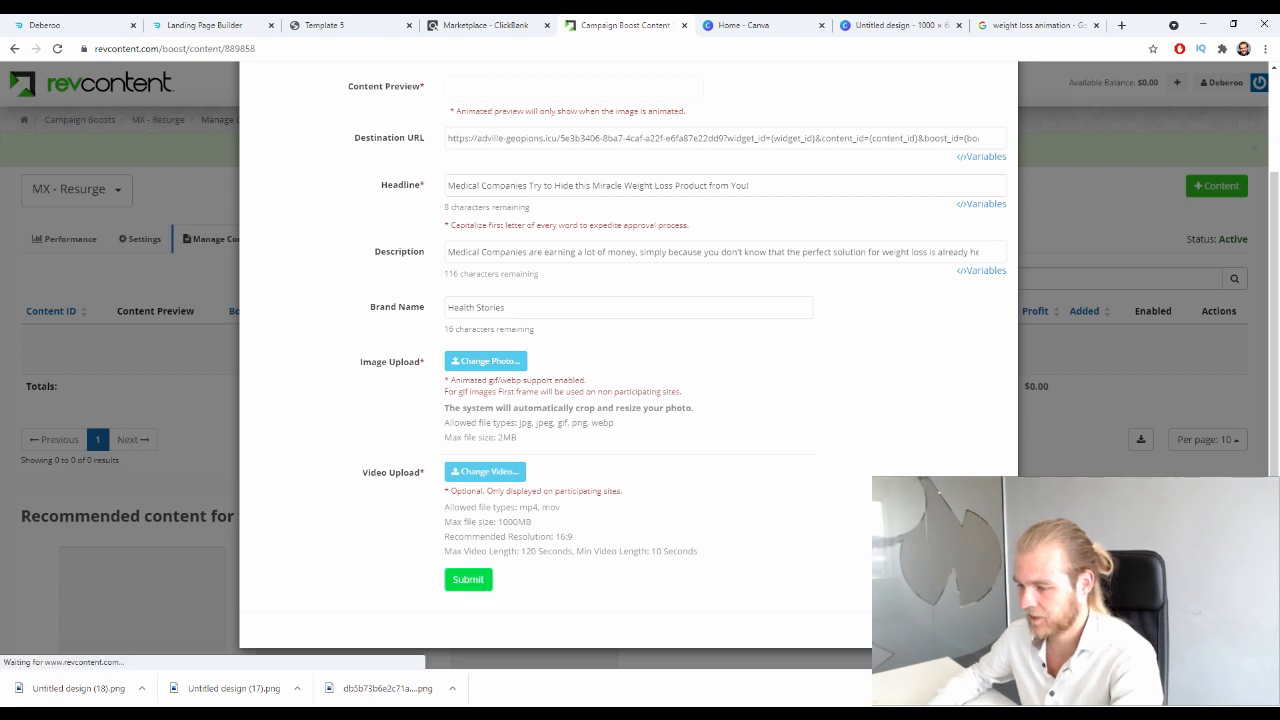